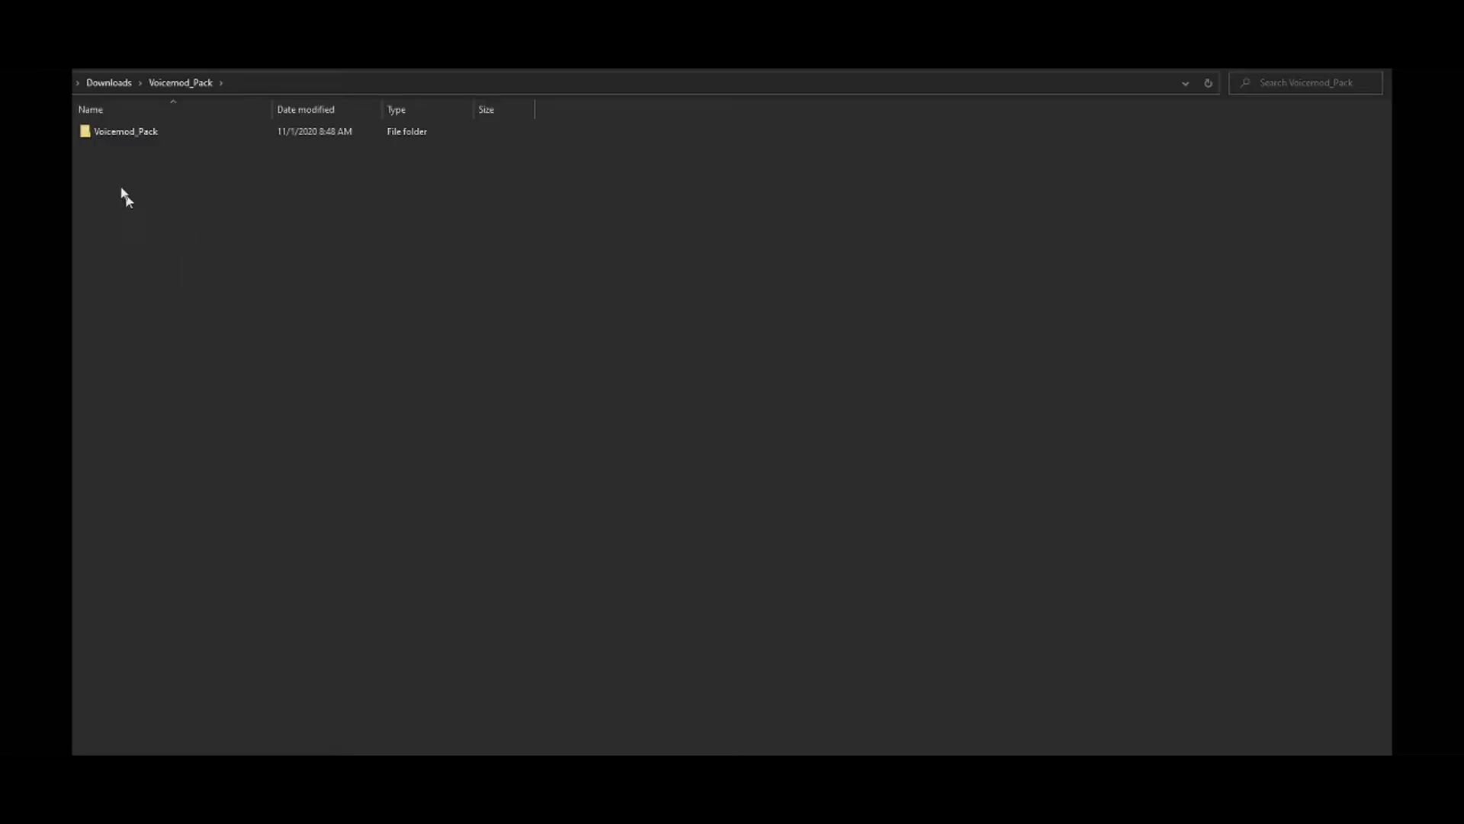
# Open the nested Voicemod_Pack folders down to the Voicemod Pack folder that holds the pack's files
pyautogui.rightClick(119, 135)
pyautogui.click(97, 132)
pyautogui.doubleClick(97, 132)
pyautogui.doubleClick(124, 137)
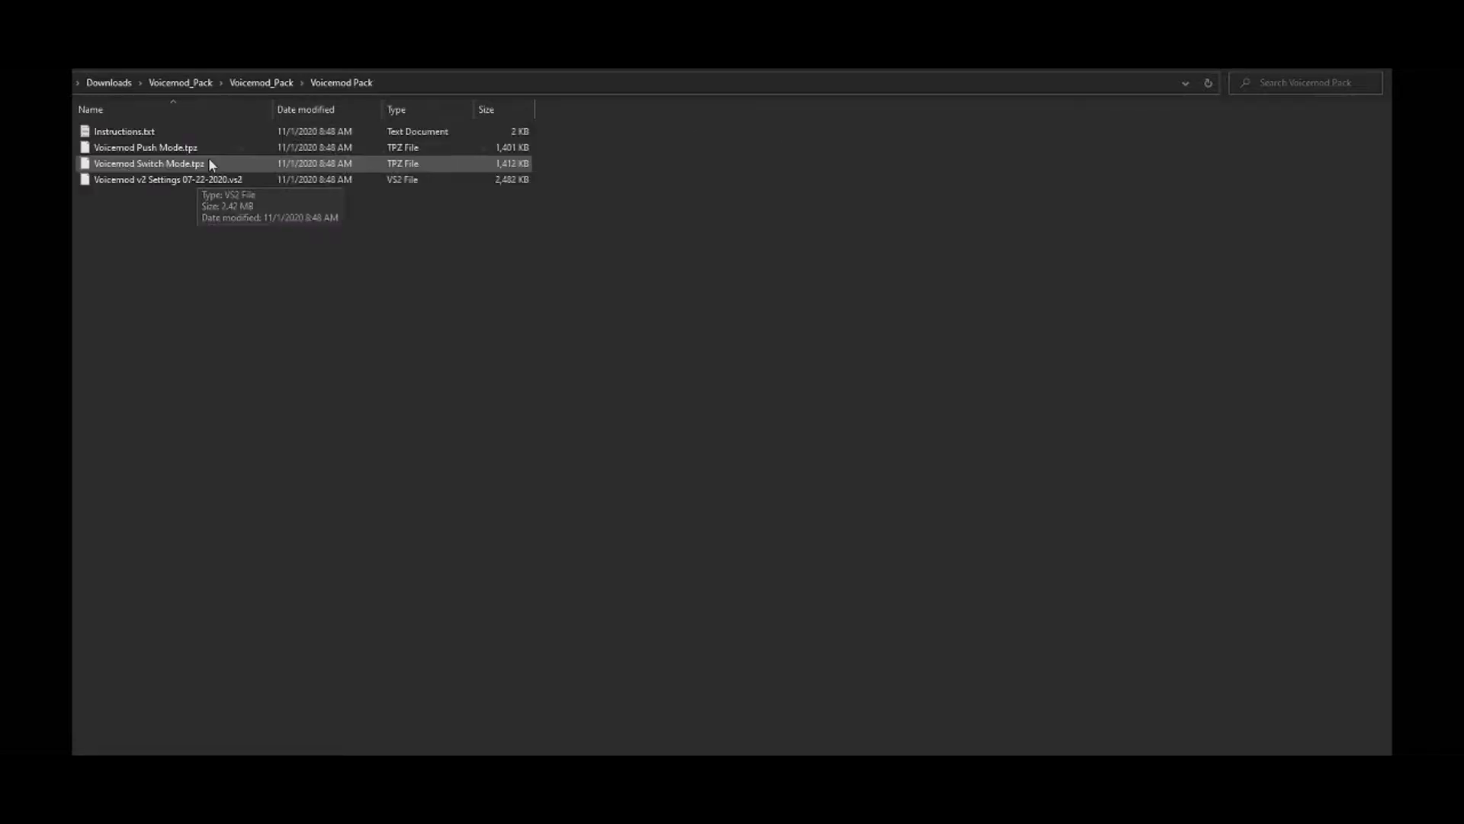
# Rename the Voicemod Push Mode file to Voicemod Push Mode.zip, accepting the extension change
pyautogui.click(220, 153)
pyautogui.rightClick(220, 152)
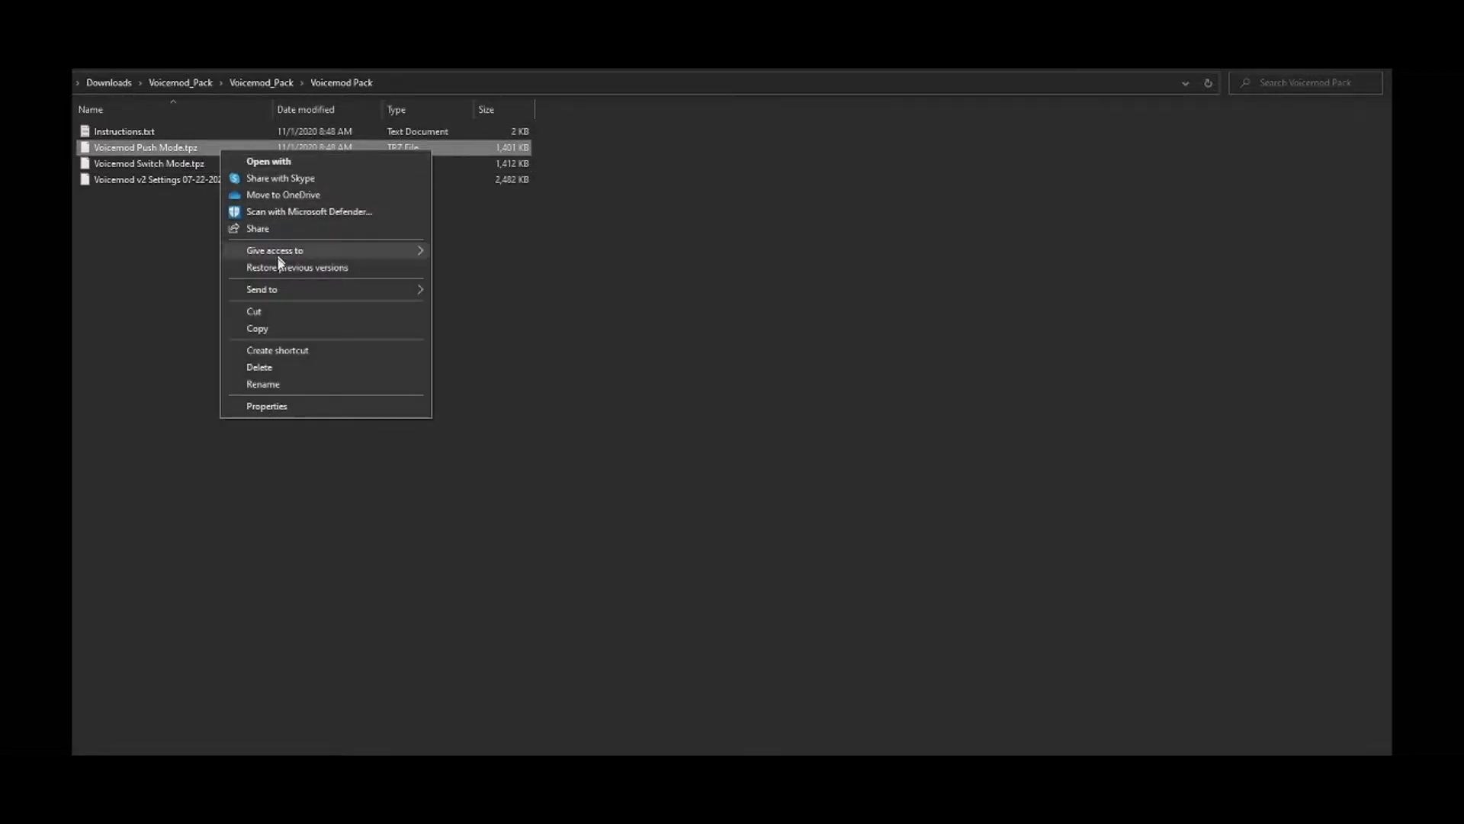
pyautogui.click(284, 382)
pyautogui.press('End')
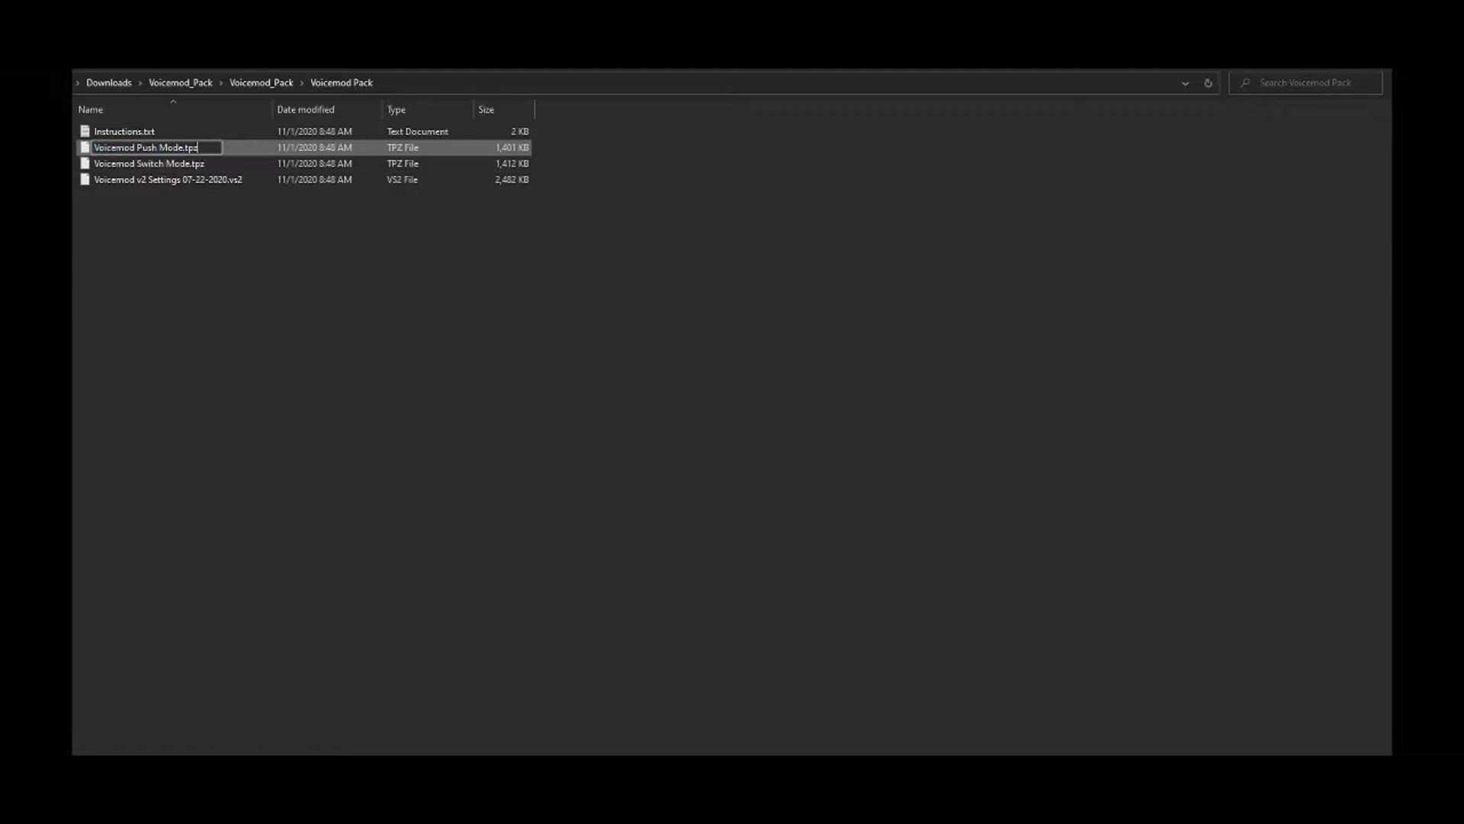
pyautogui.press('BackSpace')
pyautogui.press('BackSpace')
pyautogui.press('BackSpace')
pyautogui.write('zip')
pyautogui.click(225, 276)
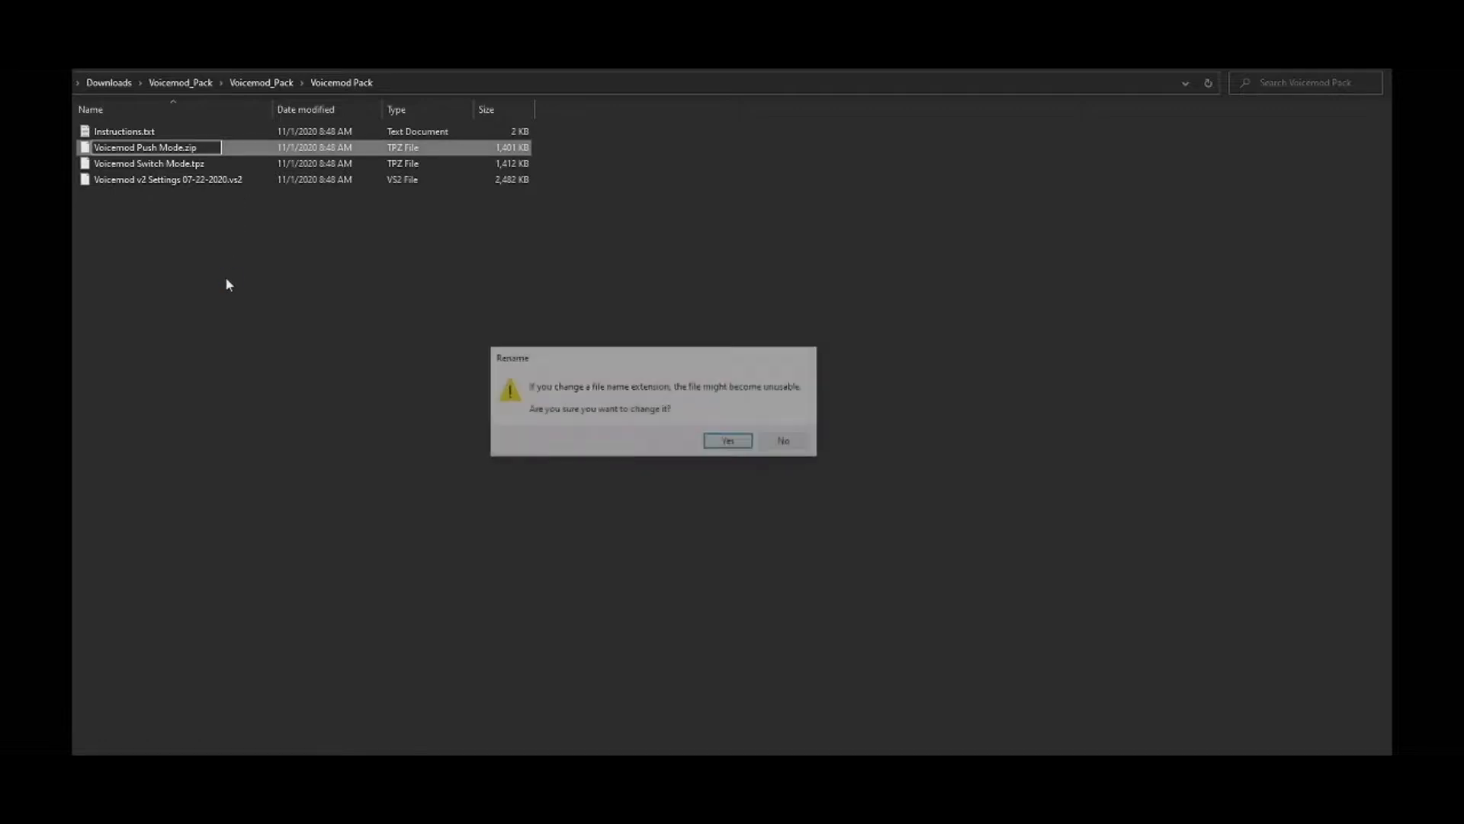
pyautogui.click(728, 446)
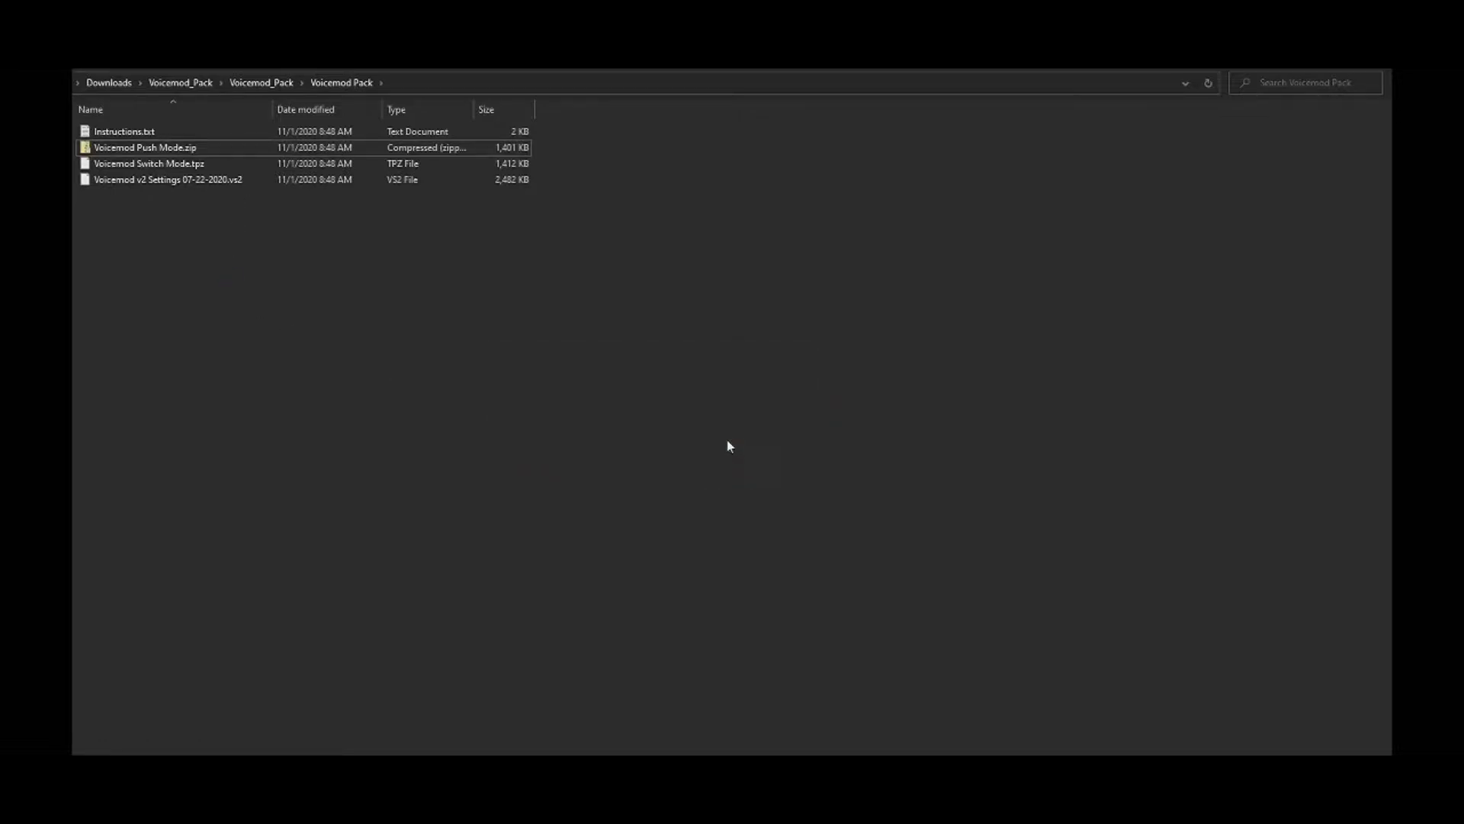
# Extract Voicemod Push Mode.zip and open the icons folder in the extracted files
pyautogui.rightClick(145, 153)
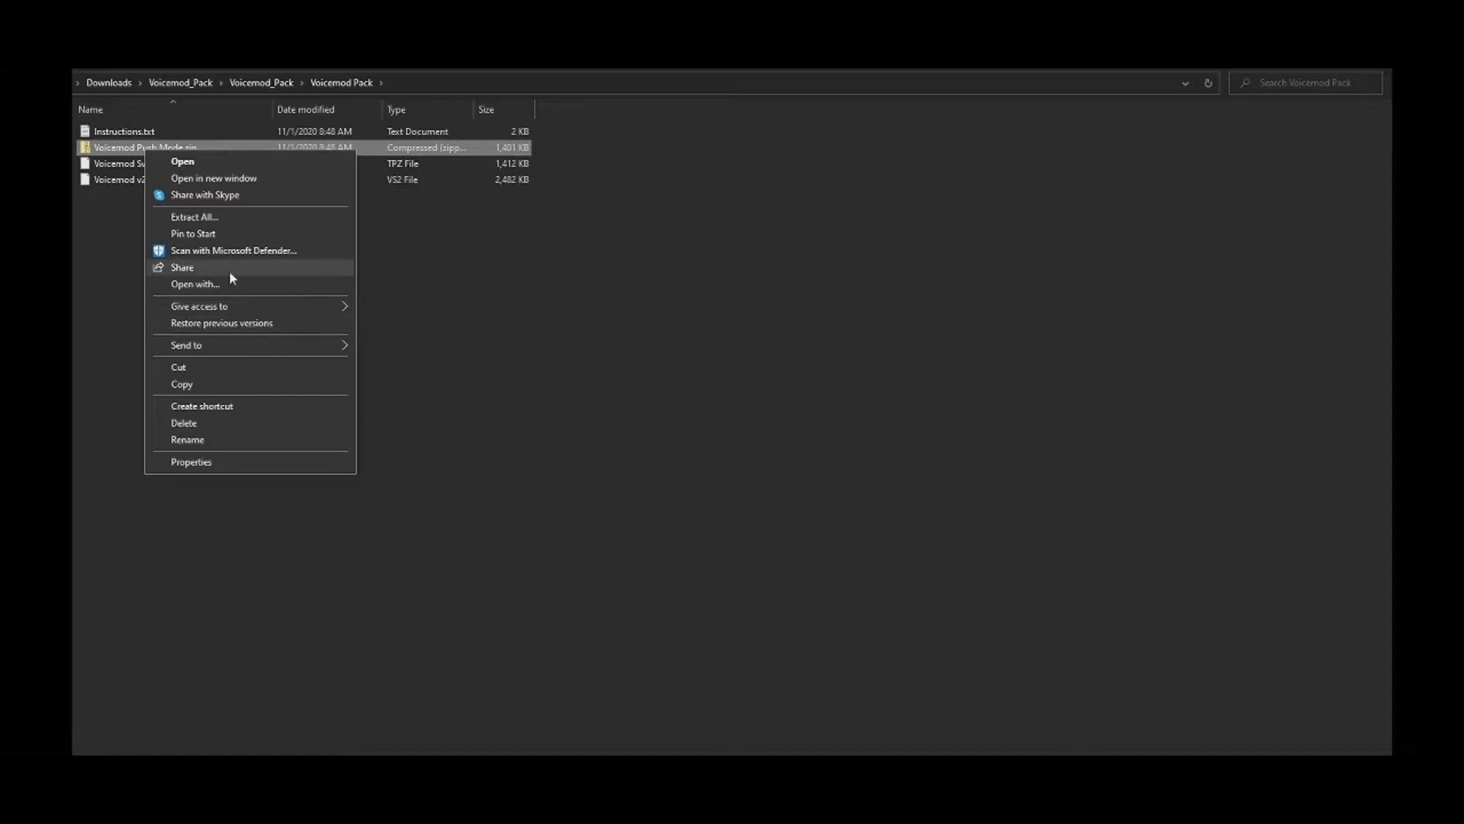
pyautogui.click(216, 217)
pyautogui.click(792, 584)
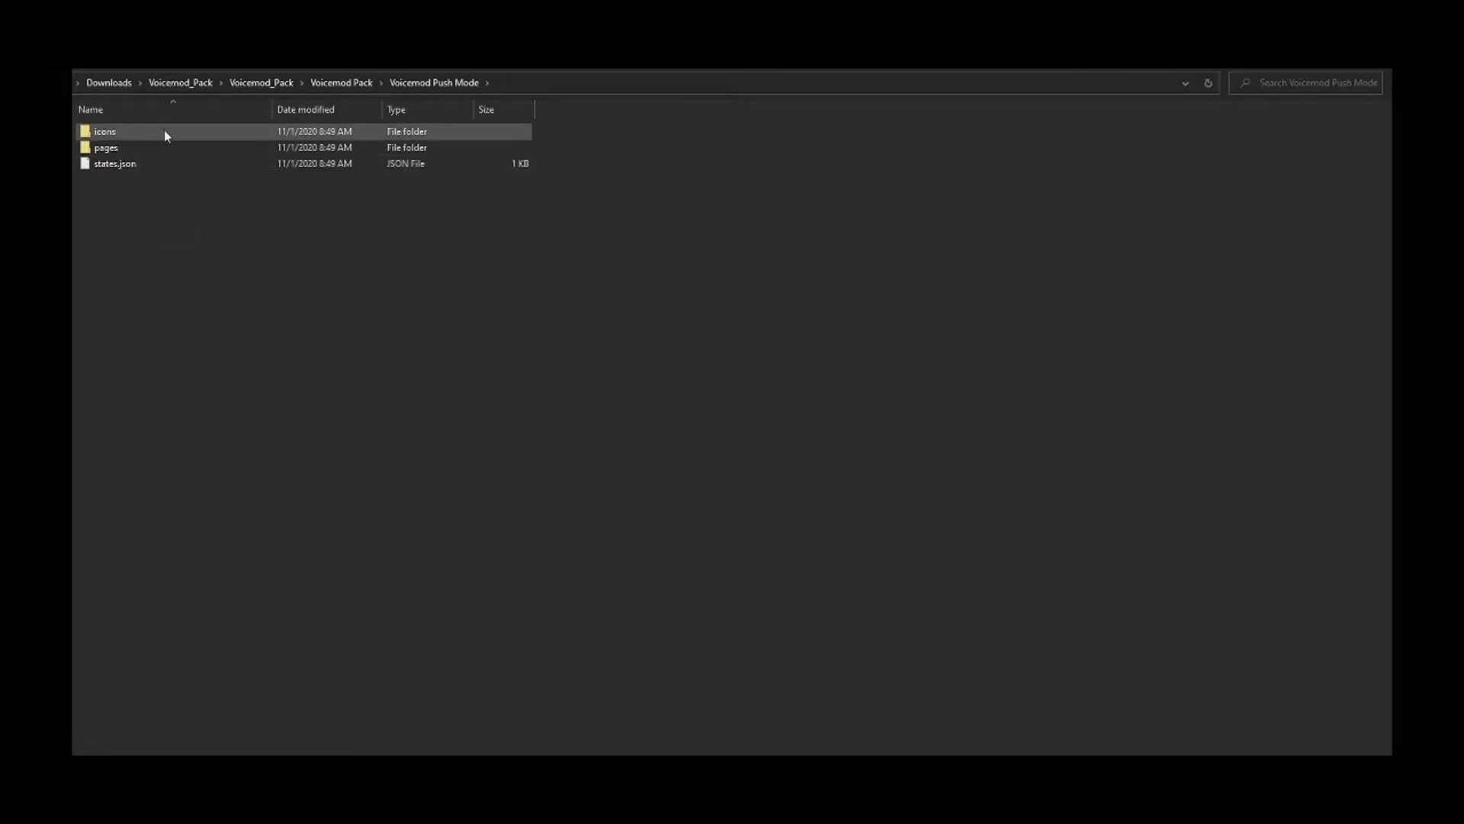
pyautogui.doubleClick(165, 133)
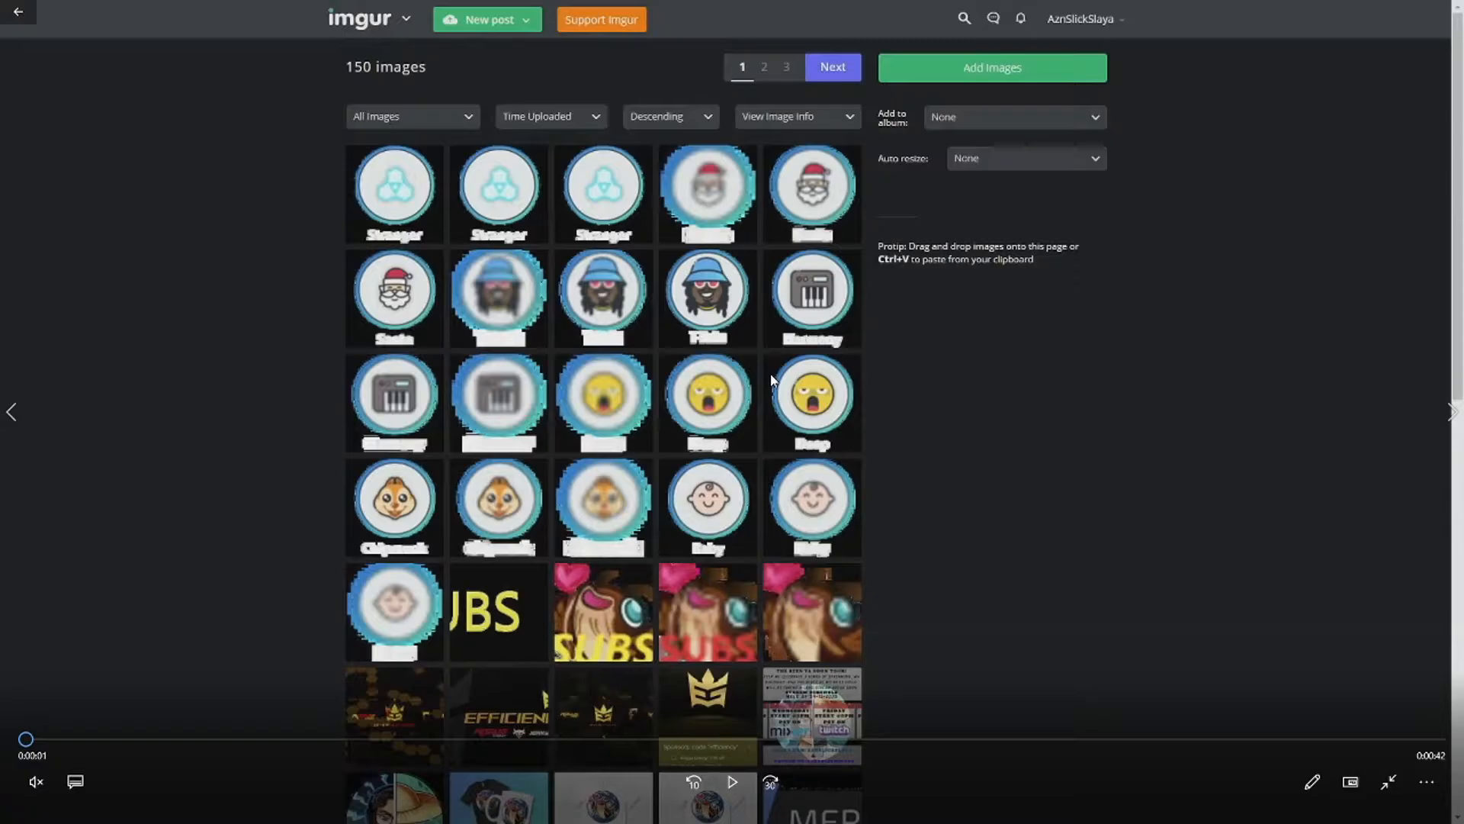
# In Imgur, resize the third Stranger icon to 28 x 28 pixels and save it
pyautogui.press('space')
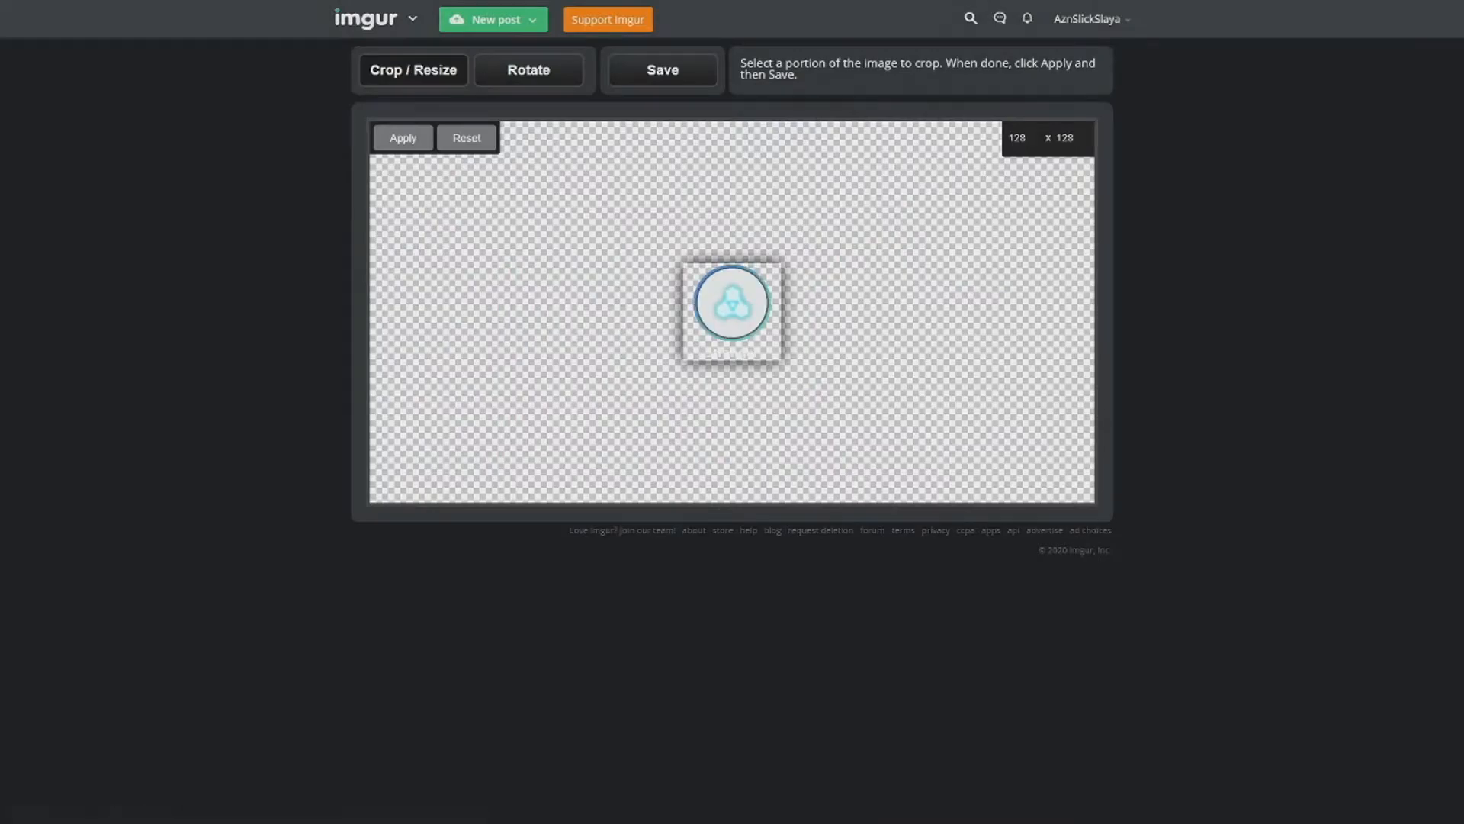
pyautogui.press('BackSpace')
pyautogui.click(1061, 137)
pyautogui.click(404, 138)
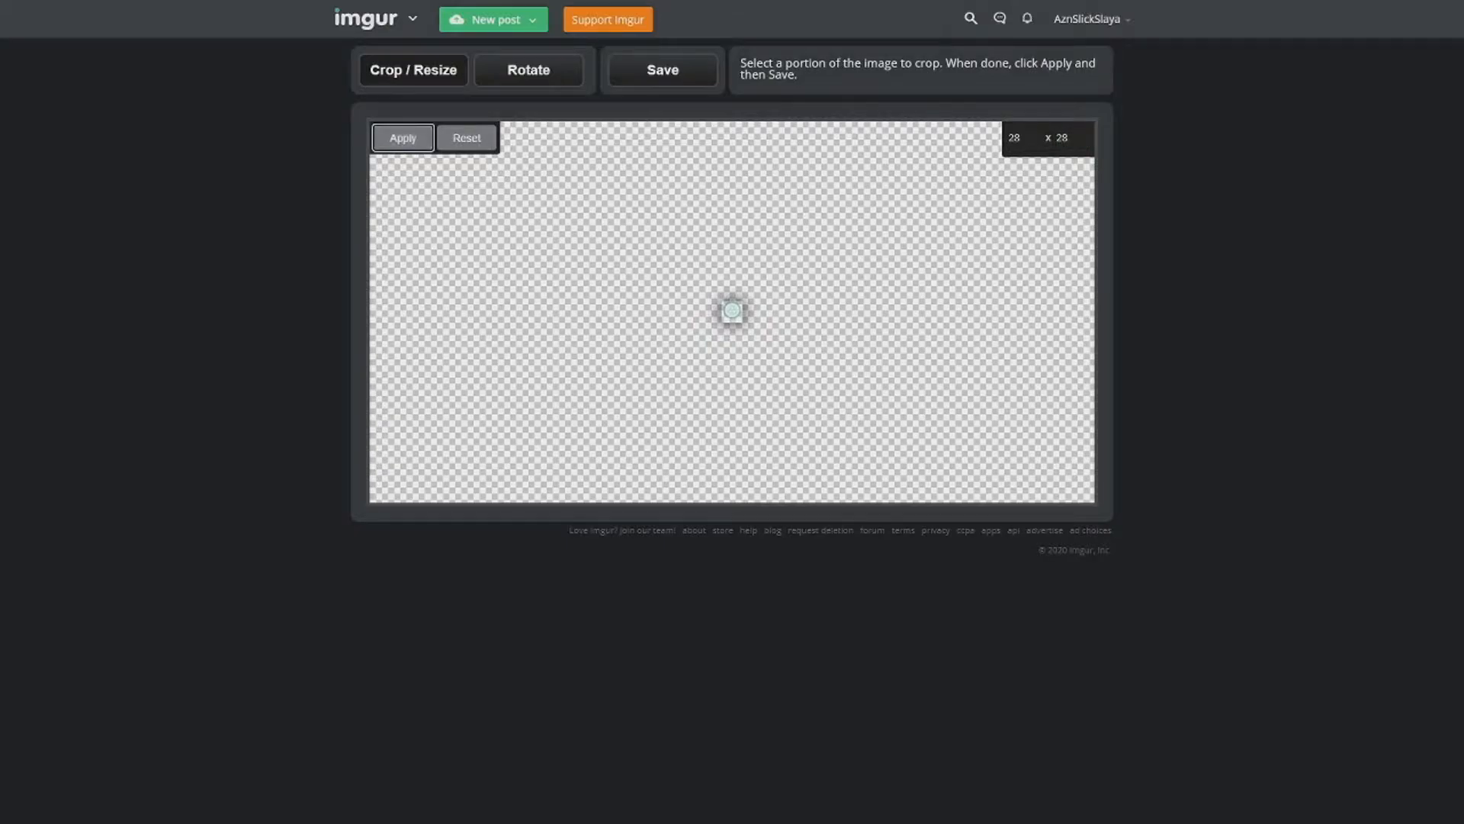
pyautogui.click(663, 69)
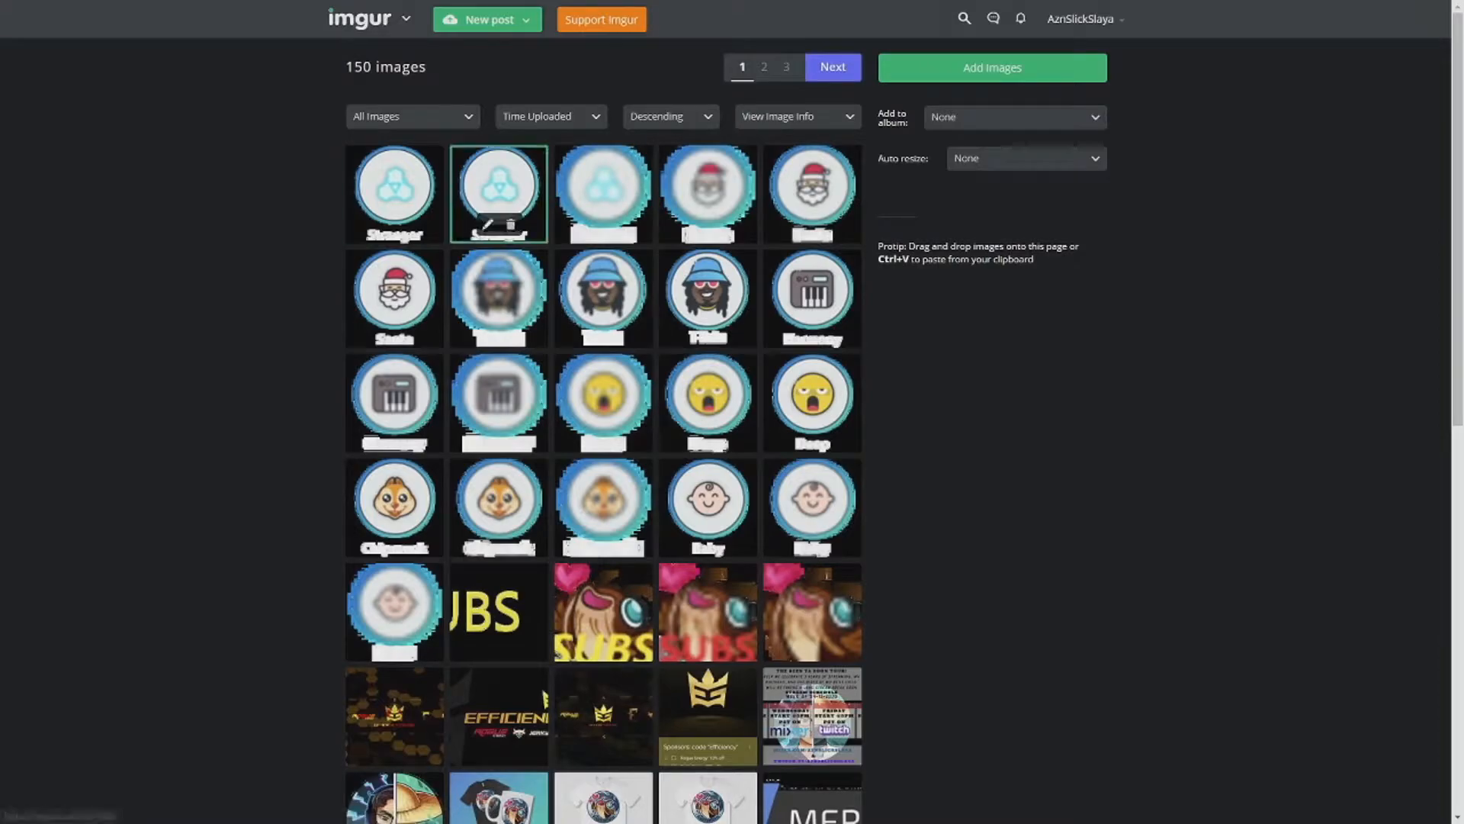
# Edit the second Stranger icon, resize it to 56 x 56 pixels and save it
pyautogui.click(505, 226)
pyautogui.click(825, 165)
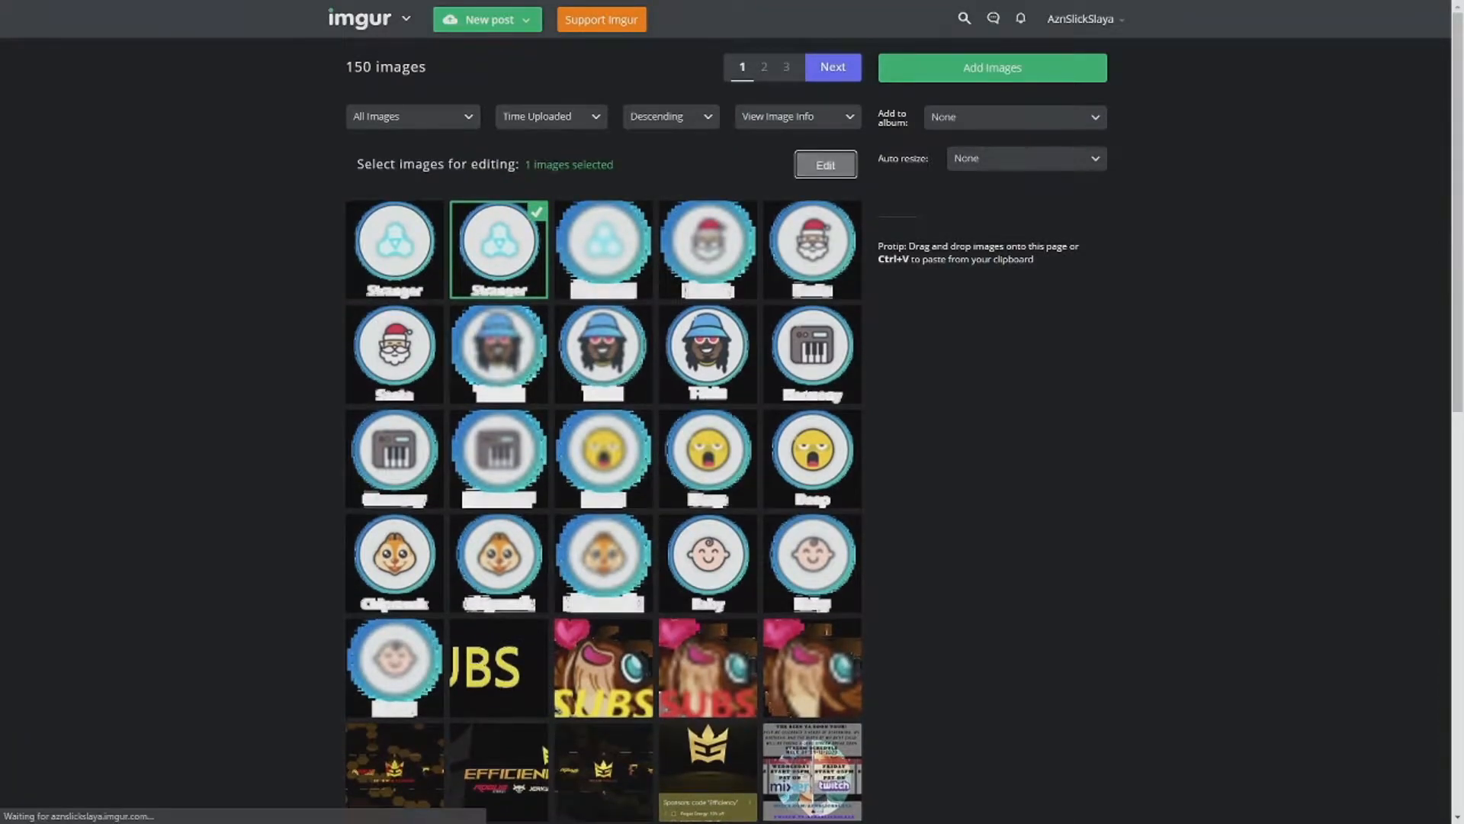
pyautogui.doubleClick(1022, 138)
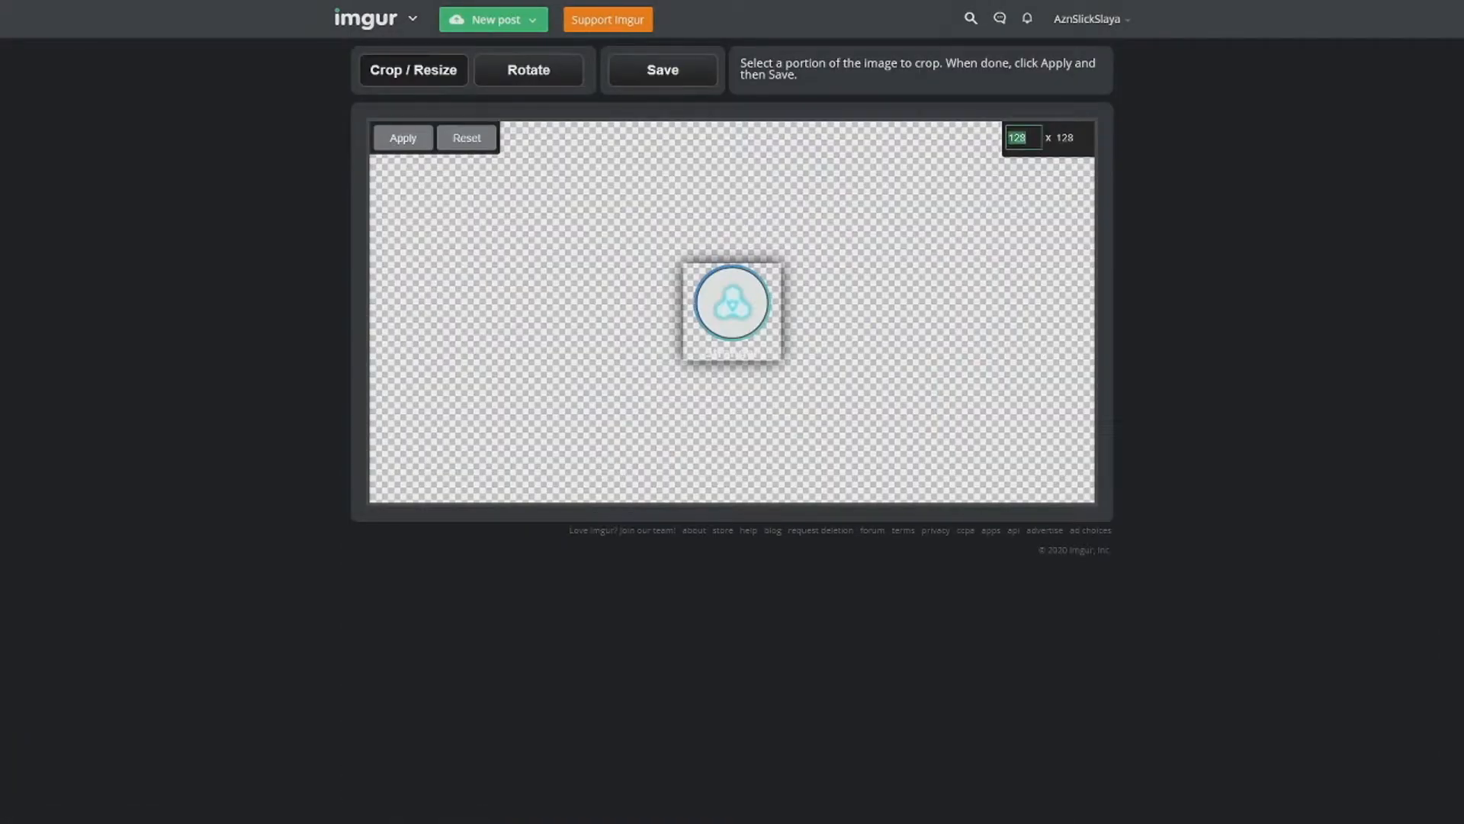
pyautogui.write('56')
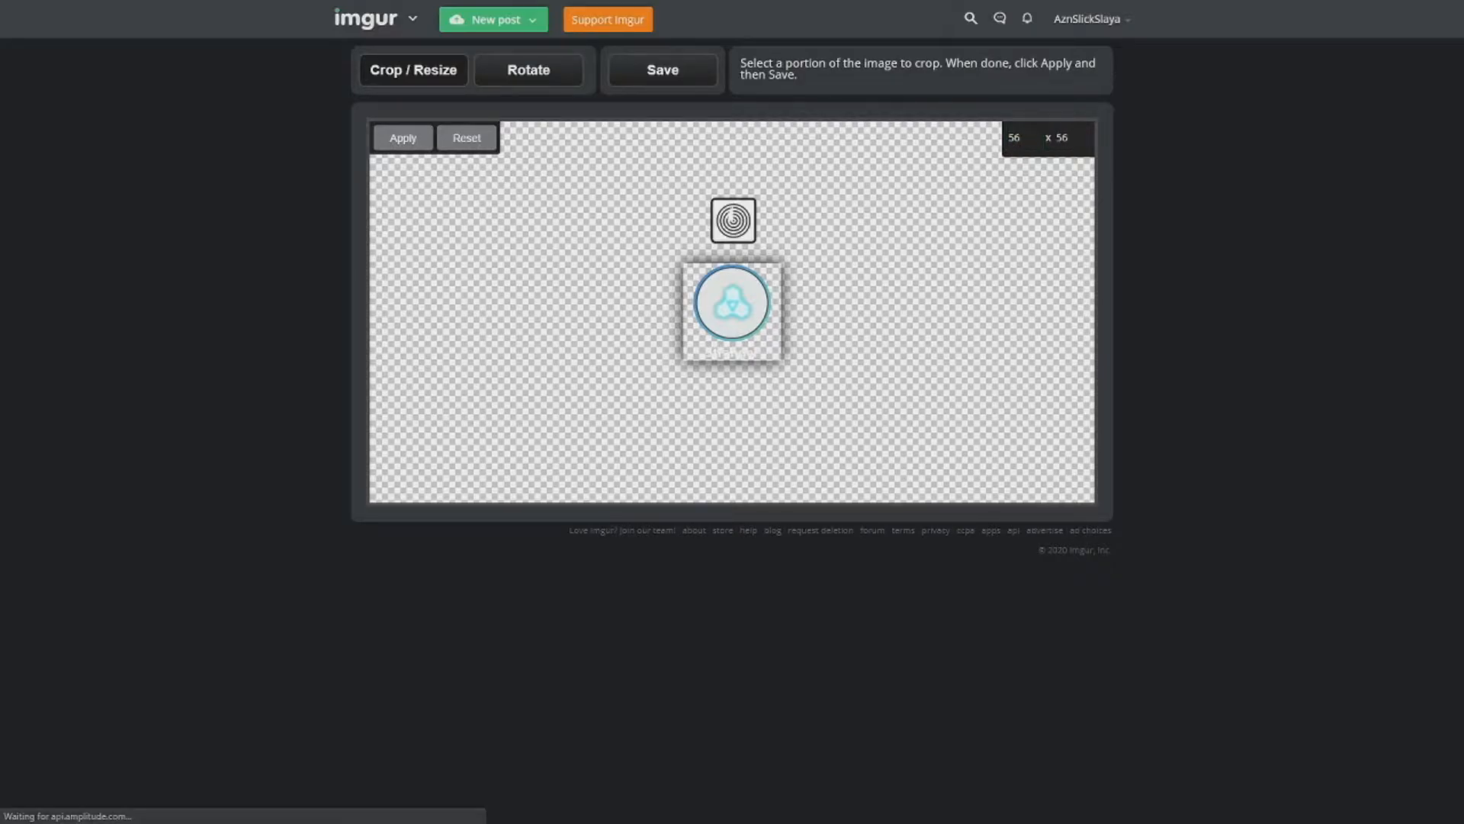
pyautogui.click(403, 138)
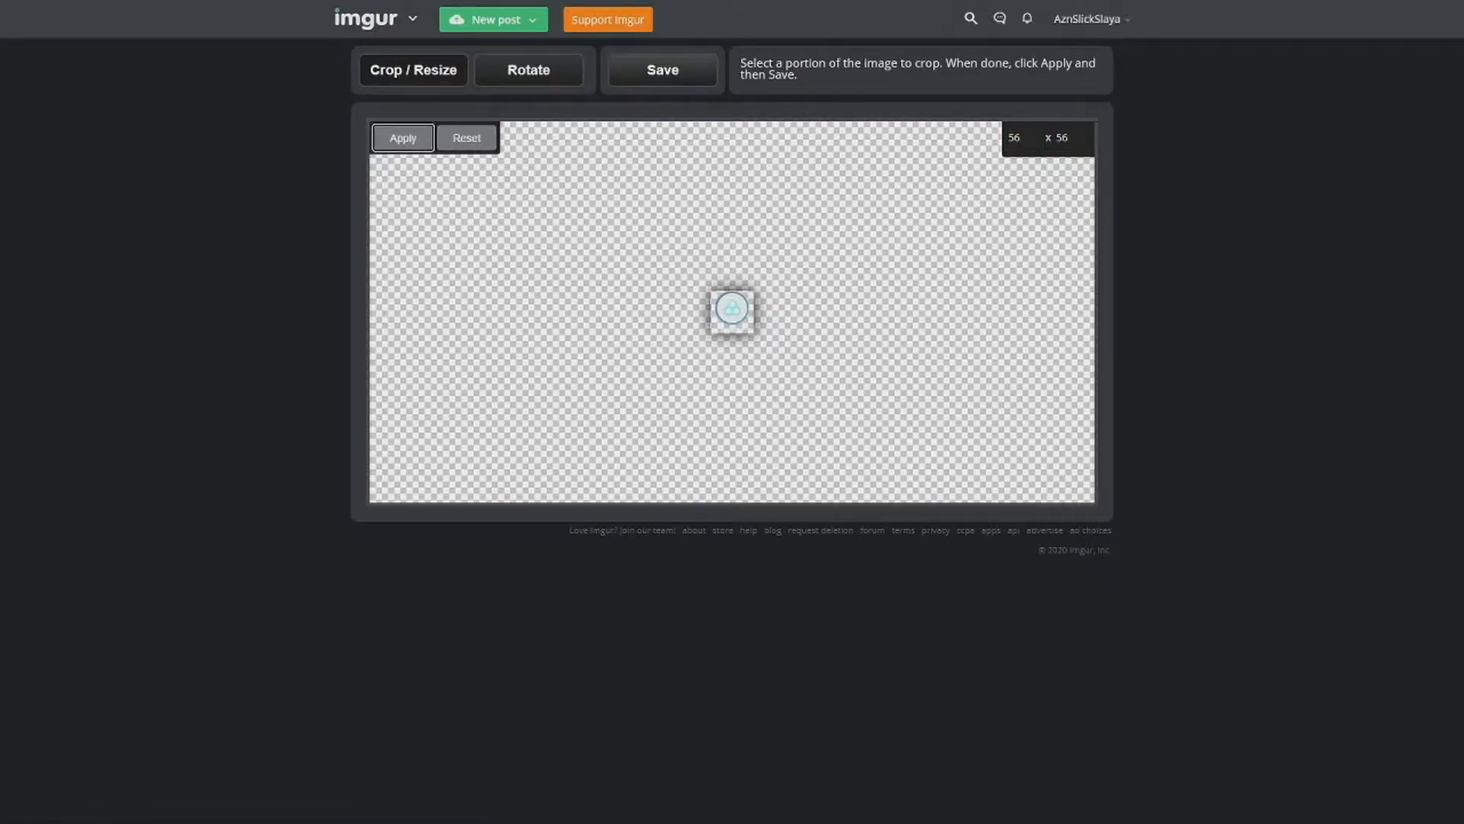
pyautogui.click(662, 70)
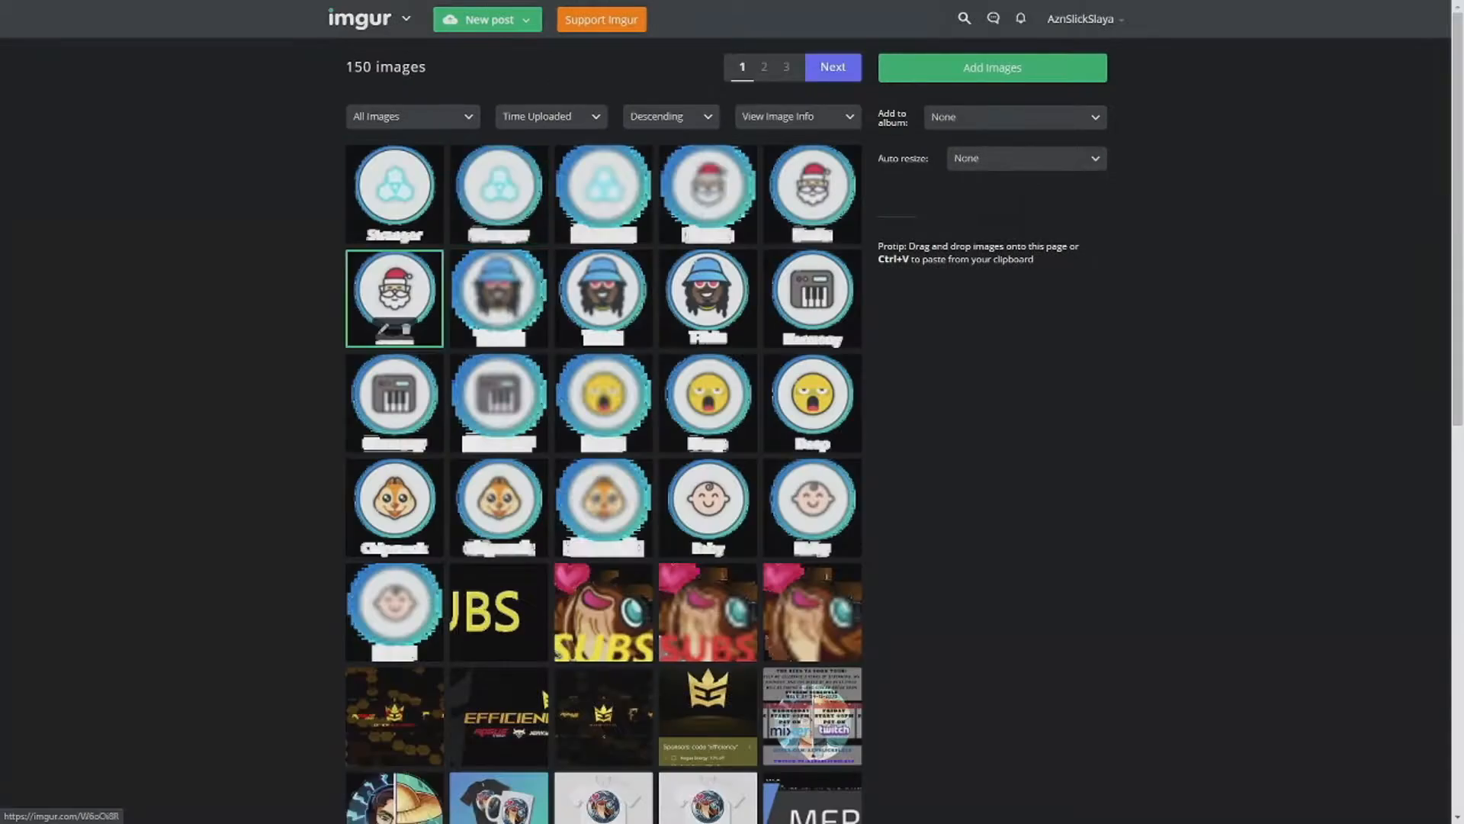
# Edit the first Stranger icon, resize it to 112 x 112 pixels and save it
pyautogui.click(383, 224)
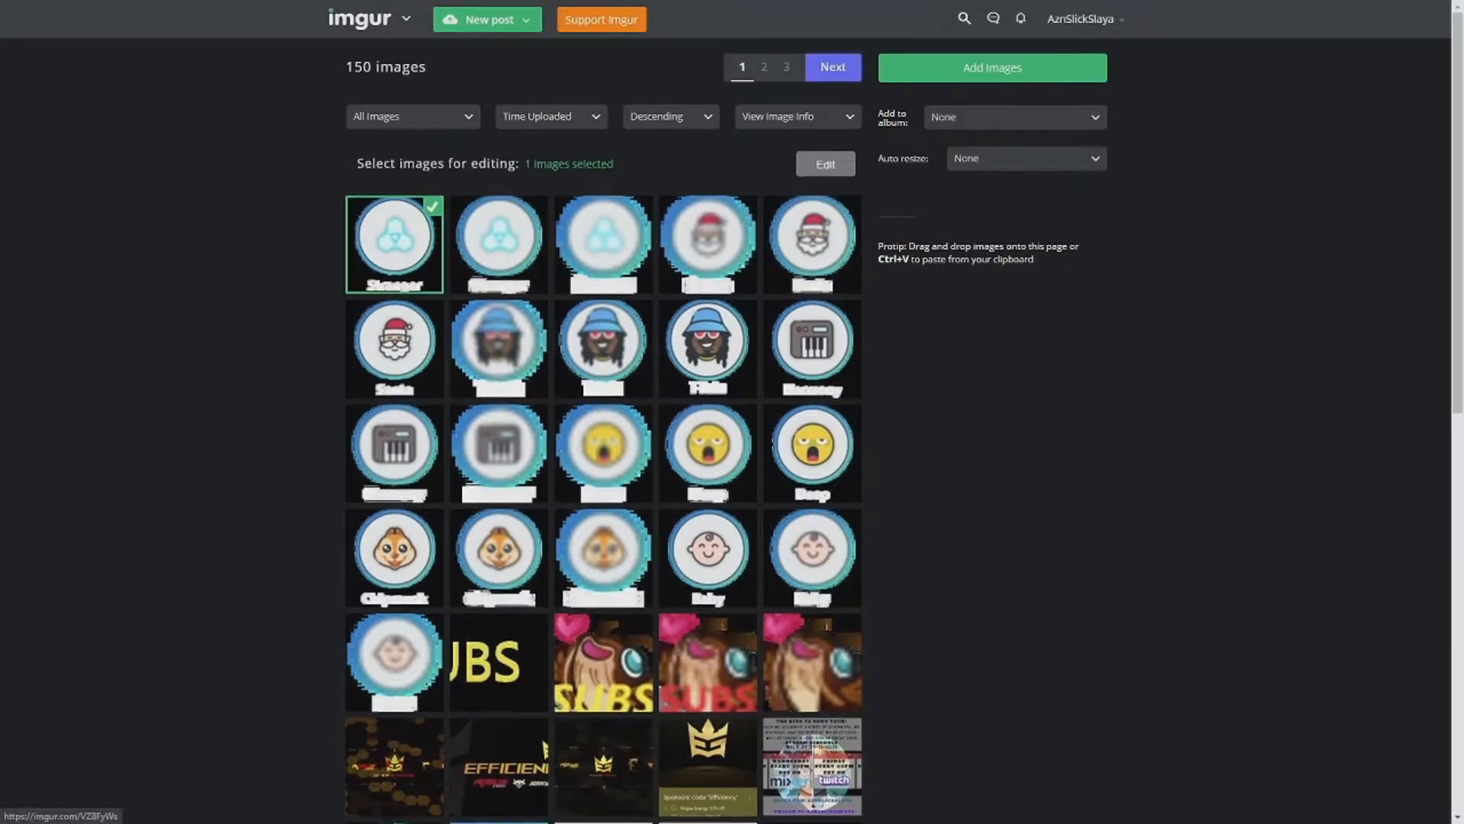
pyautogui.click(826, 165)
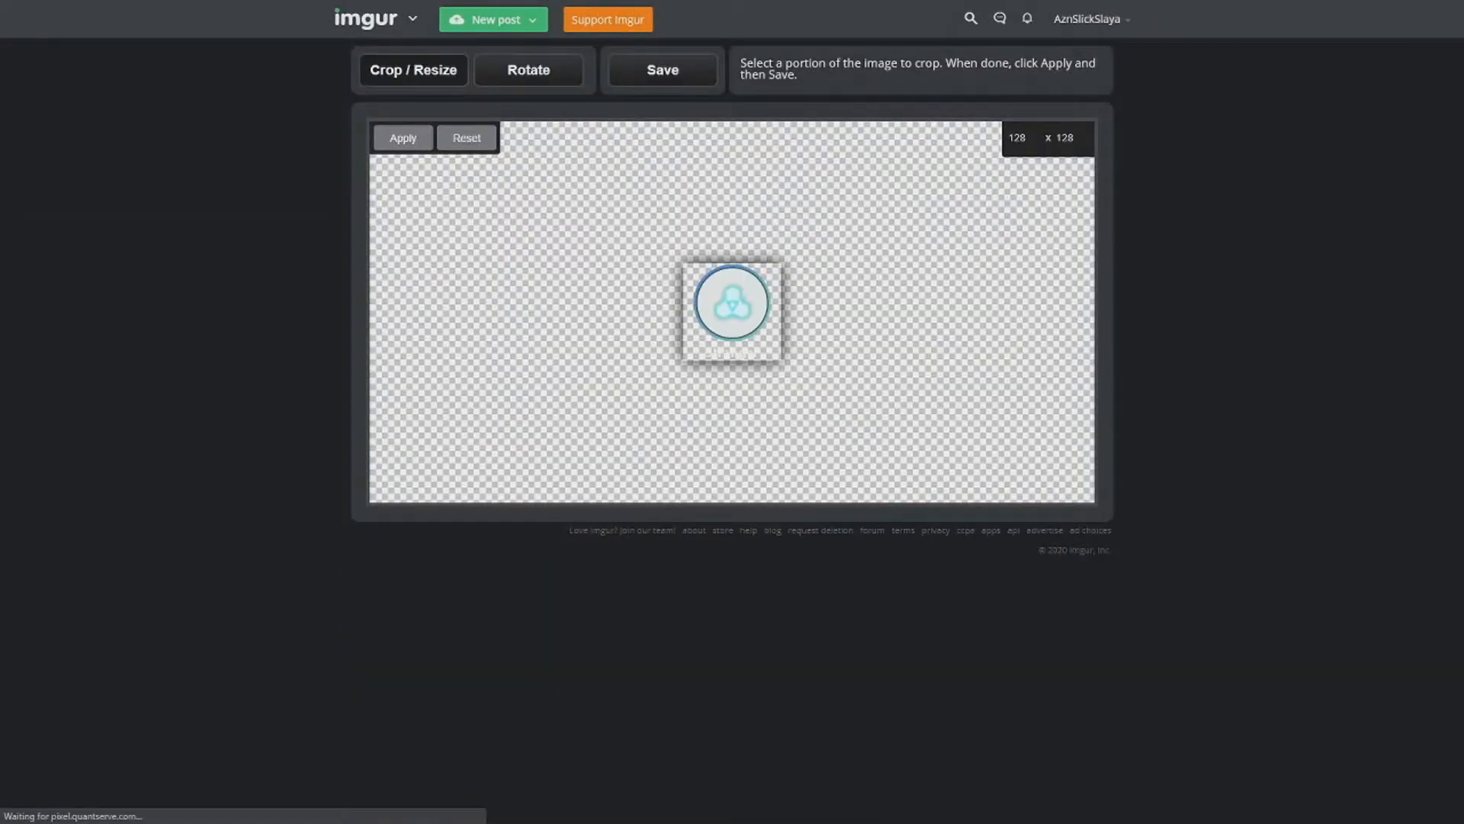
pyautogui.write('112')
pyautogui.press('Tab')
pyautogui.click(404, 138)
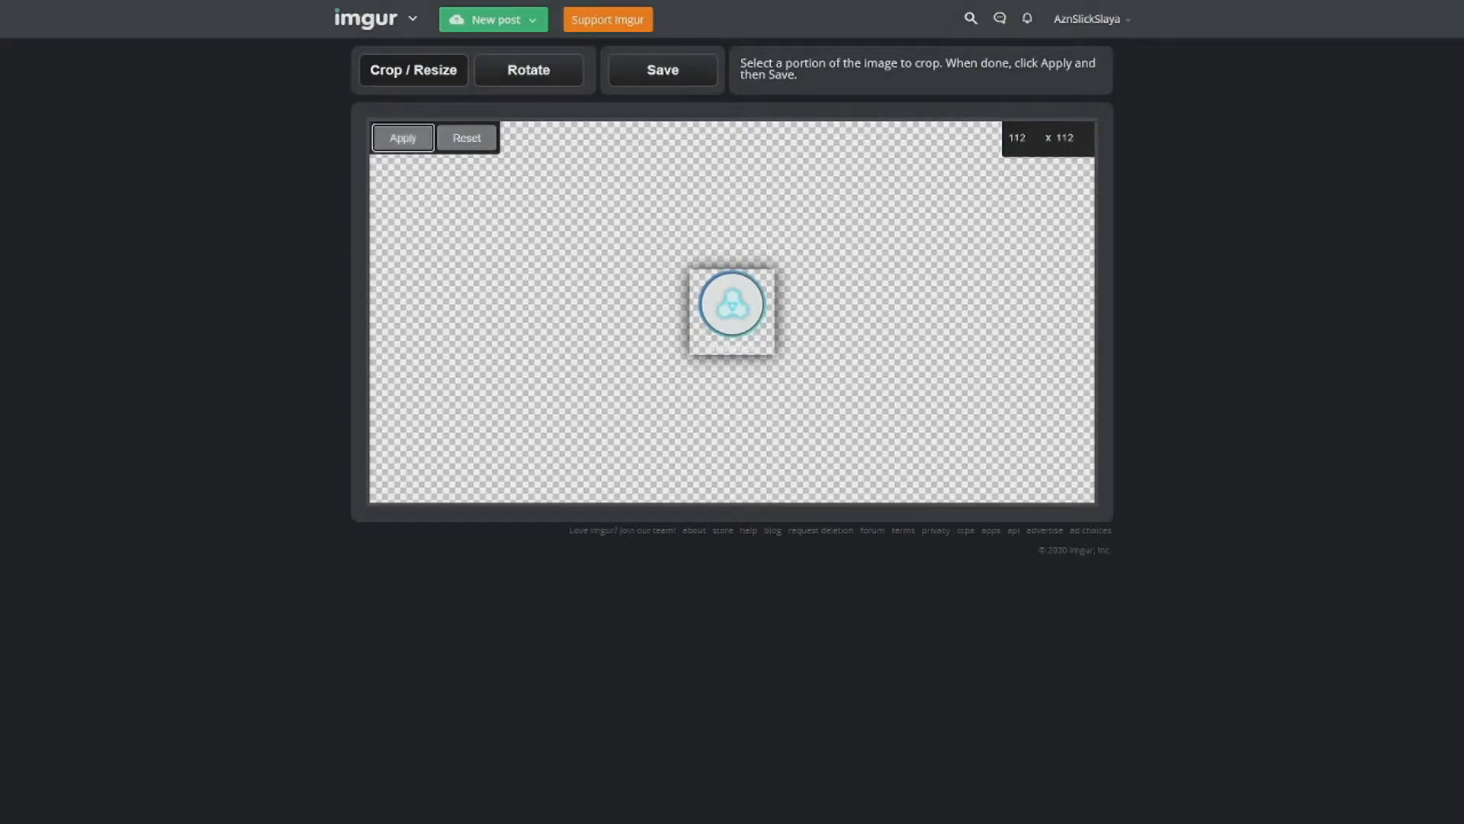
pyautogui.click(663, 70)
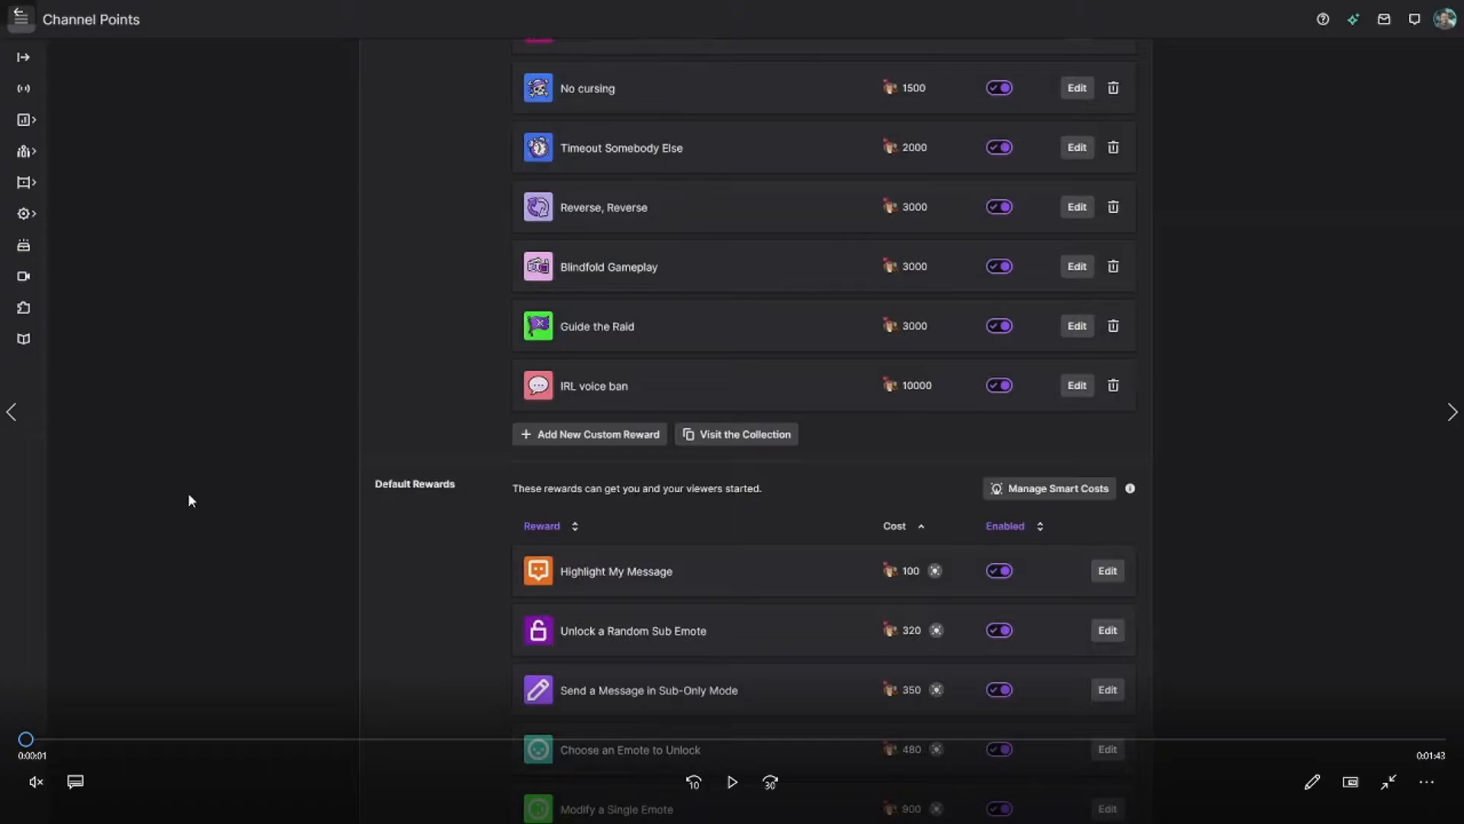
# In Twitch's Santa Voice custom reward, enter the description "Make my voice sound like Santa for 2 minutes" and a cost of 500
pyautogui.press('space')
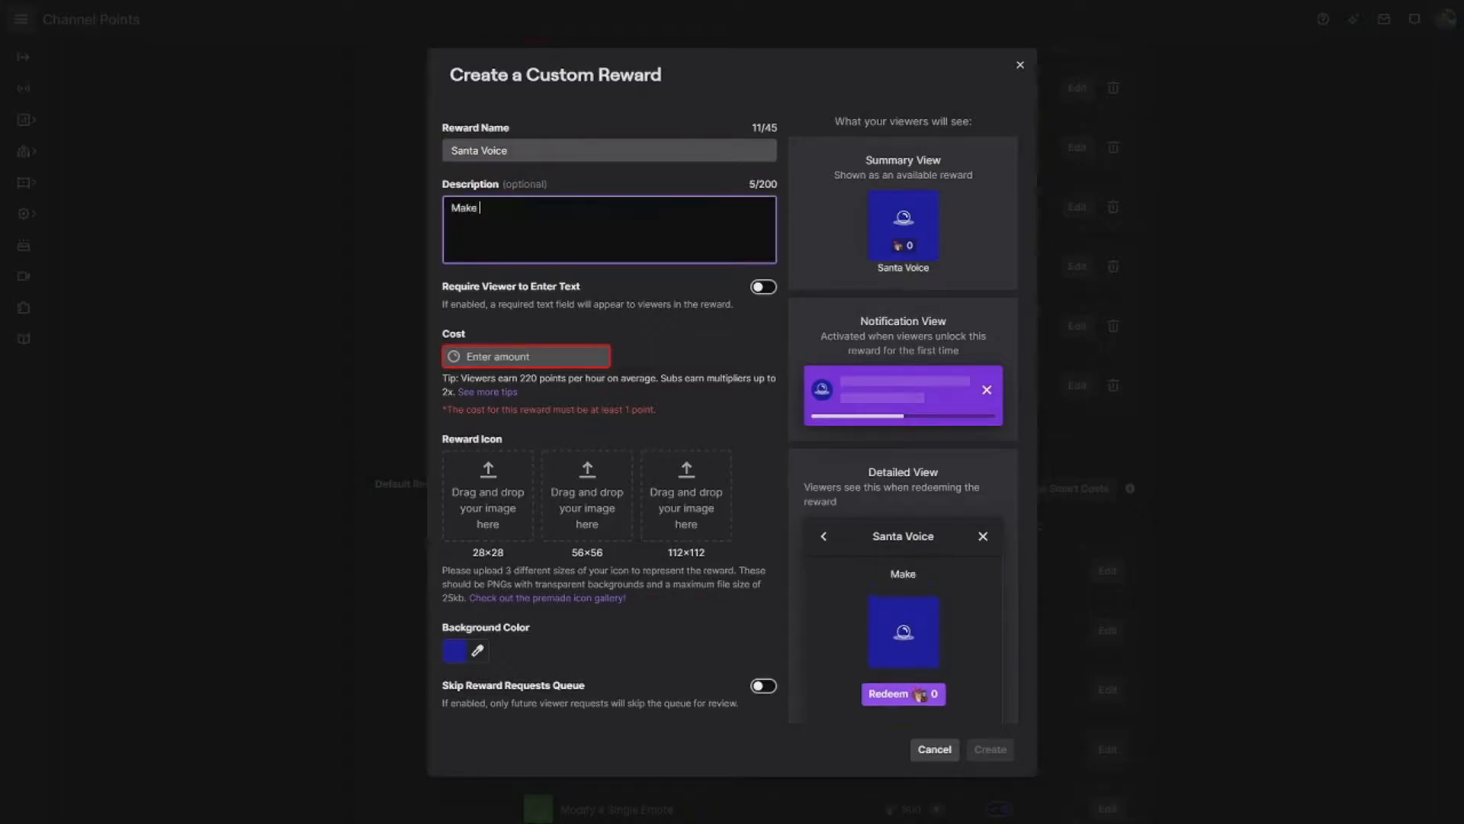
pyautogui.write('voice sound like Santa for 2 minutes')
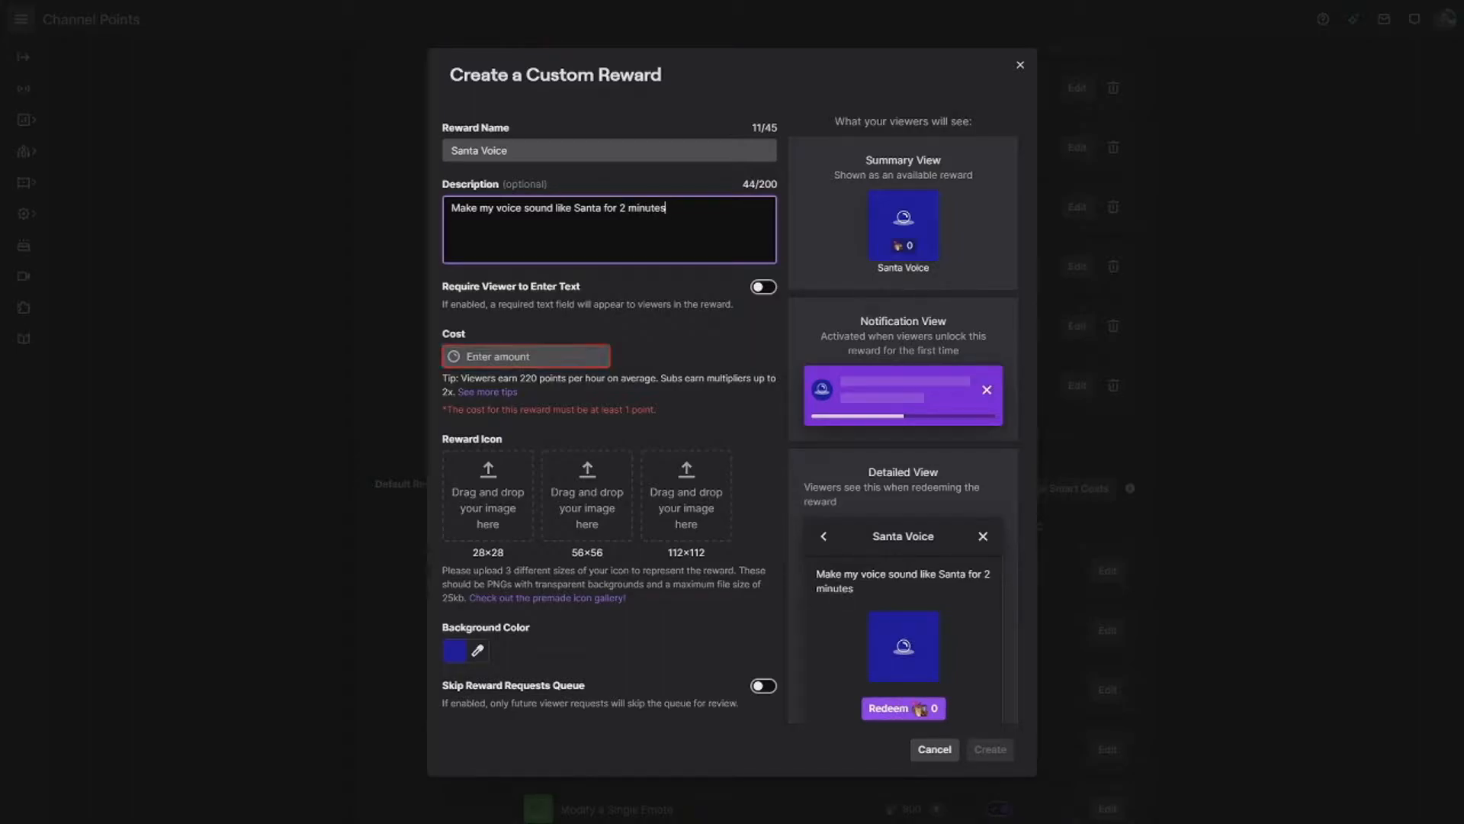
pyautogui.click(526, 356)
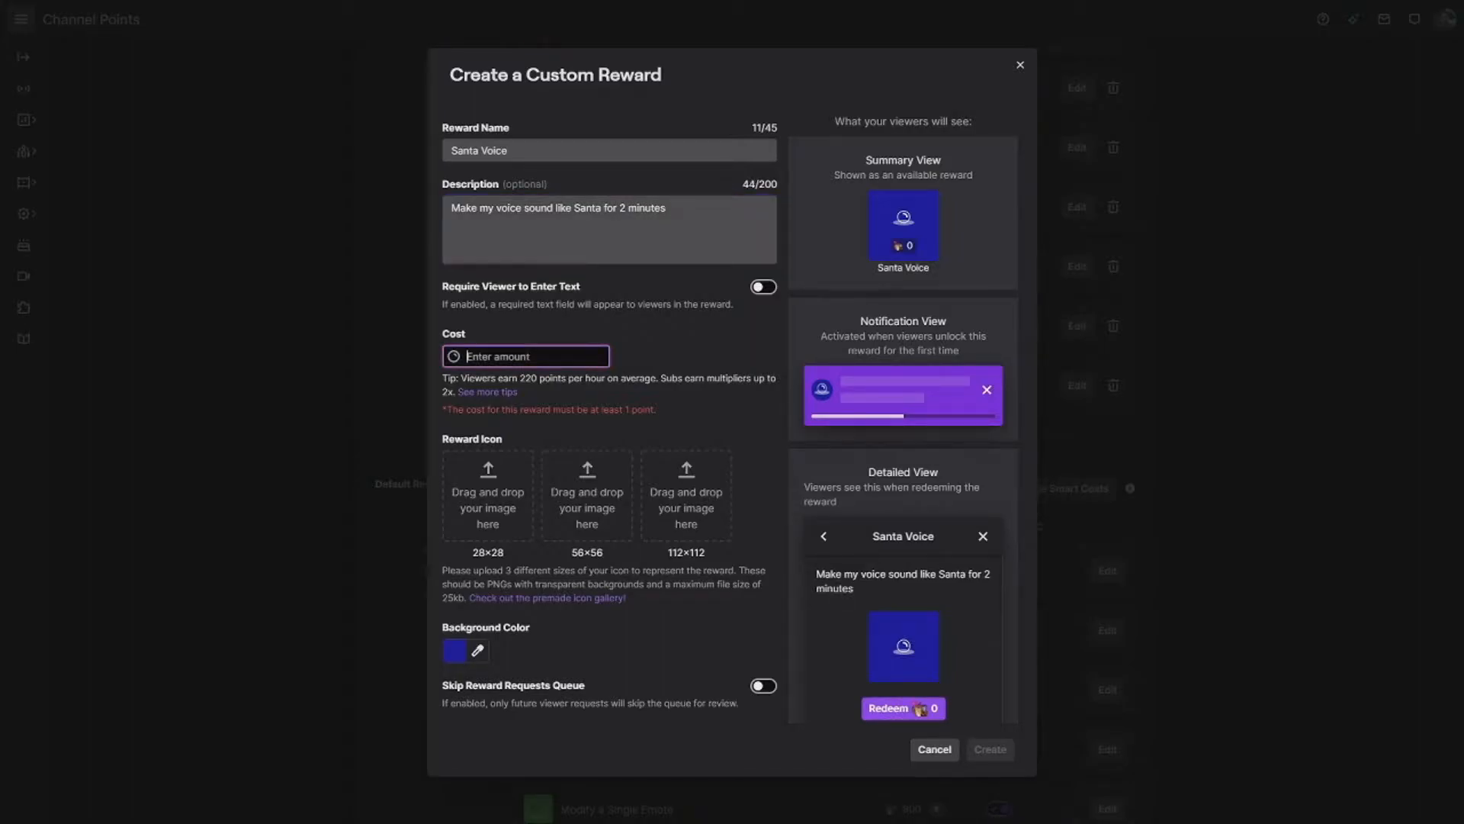
pyautogui.write('500')
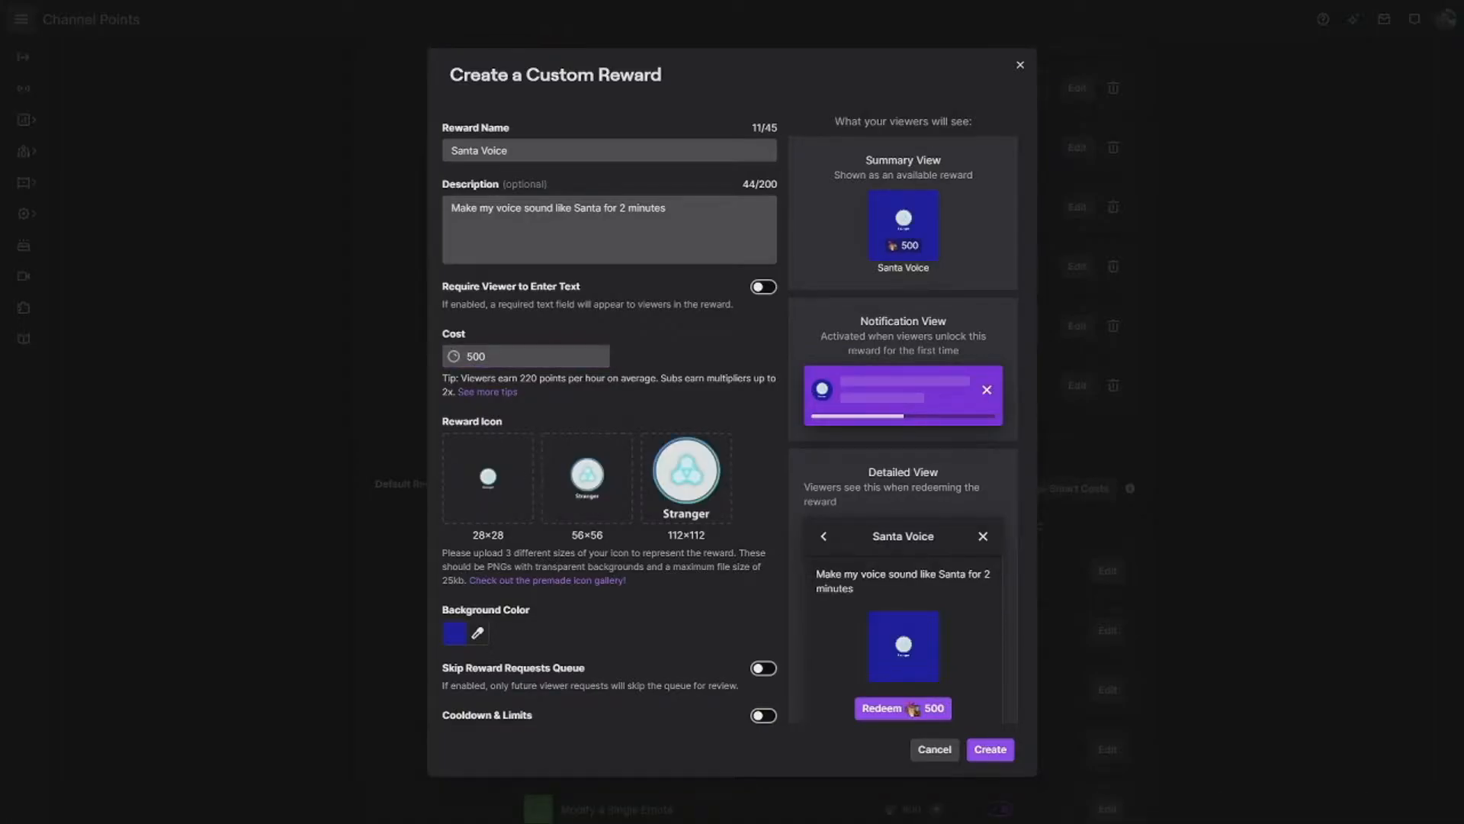
# Enable cooldown and limits with a redemption cooldown of 2 minutes and create the Santa Voice reward
pyautogui.scroll(-2, 724, 412)
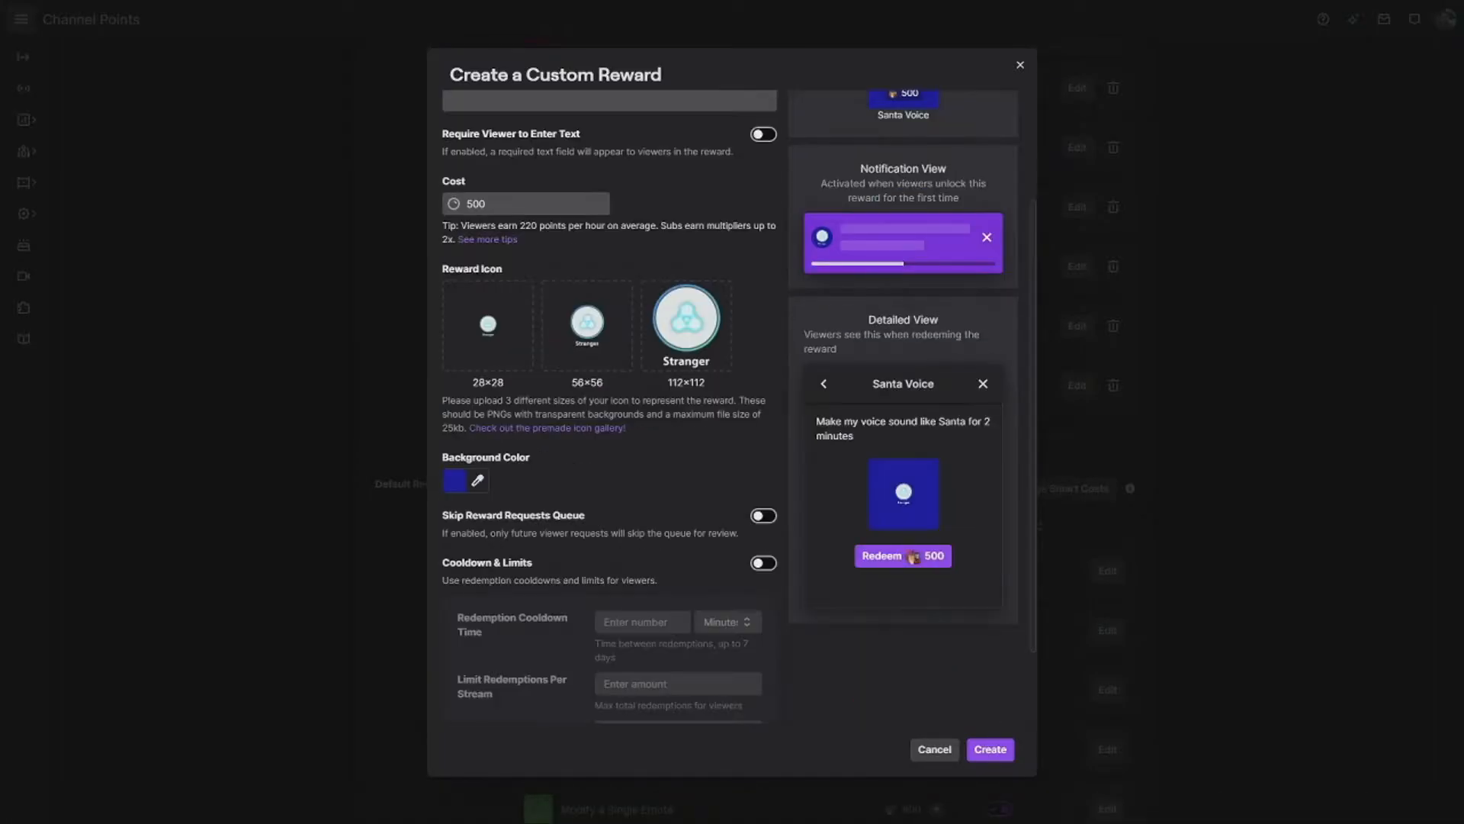
pyautogui.scroll(-1, 729, 398)
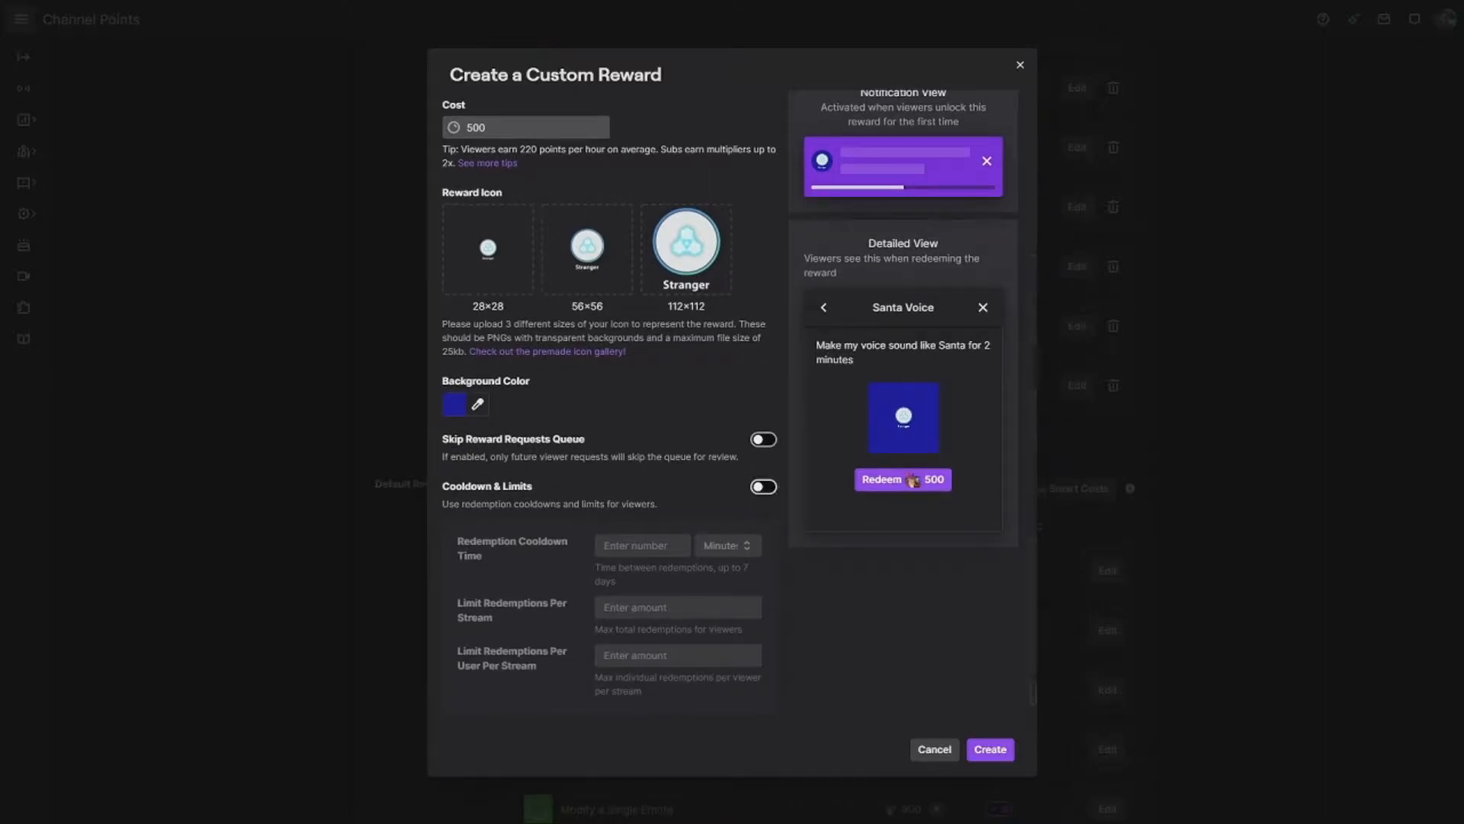
pyautogui.scroll(-1, 730, 398)
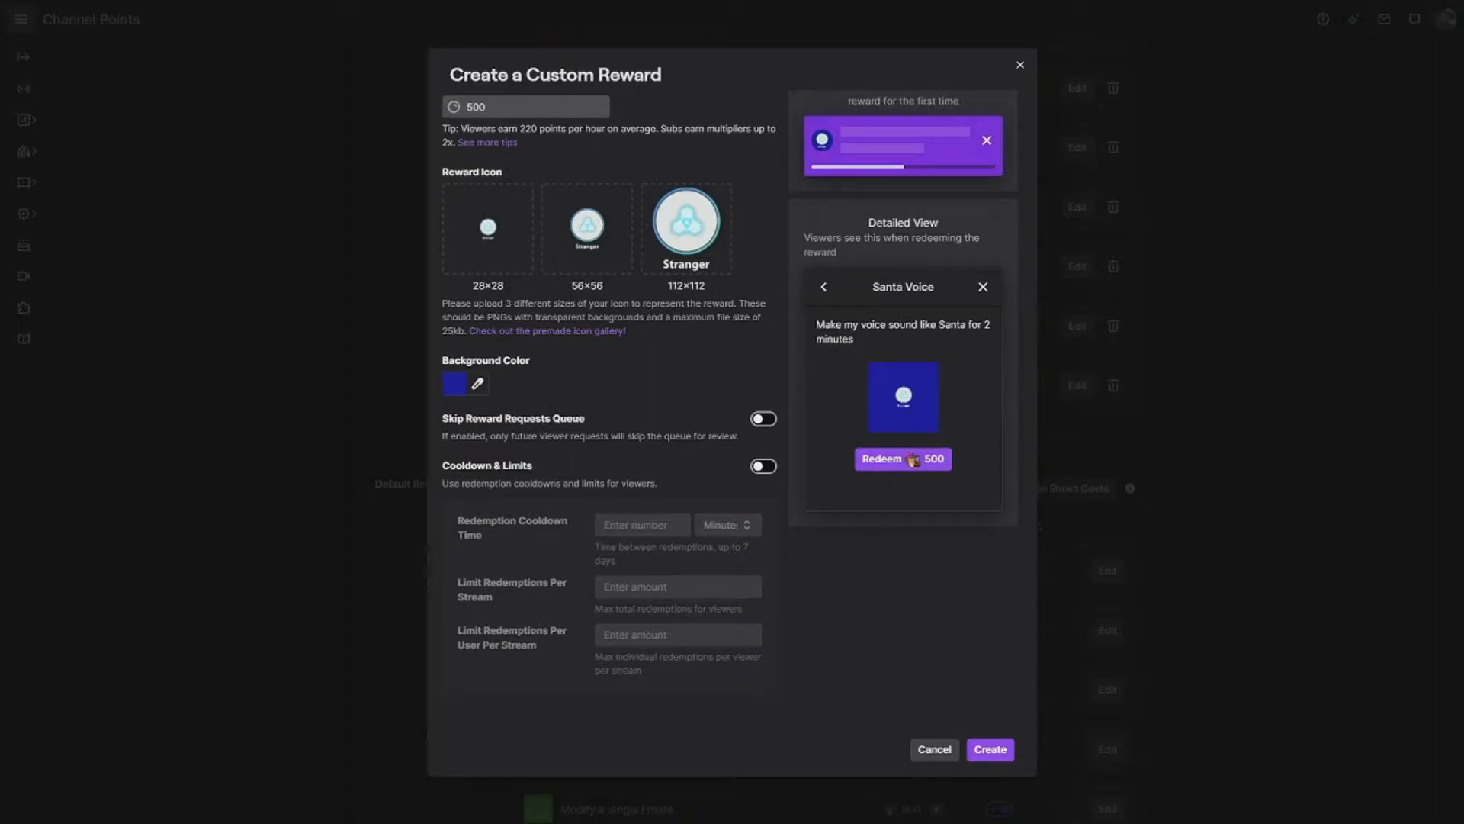
pyautogui.click(764, 466)
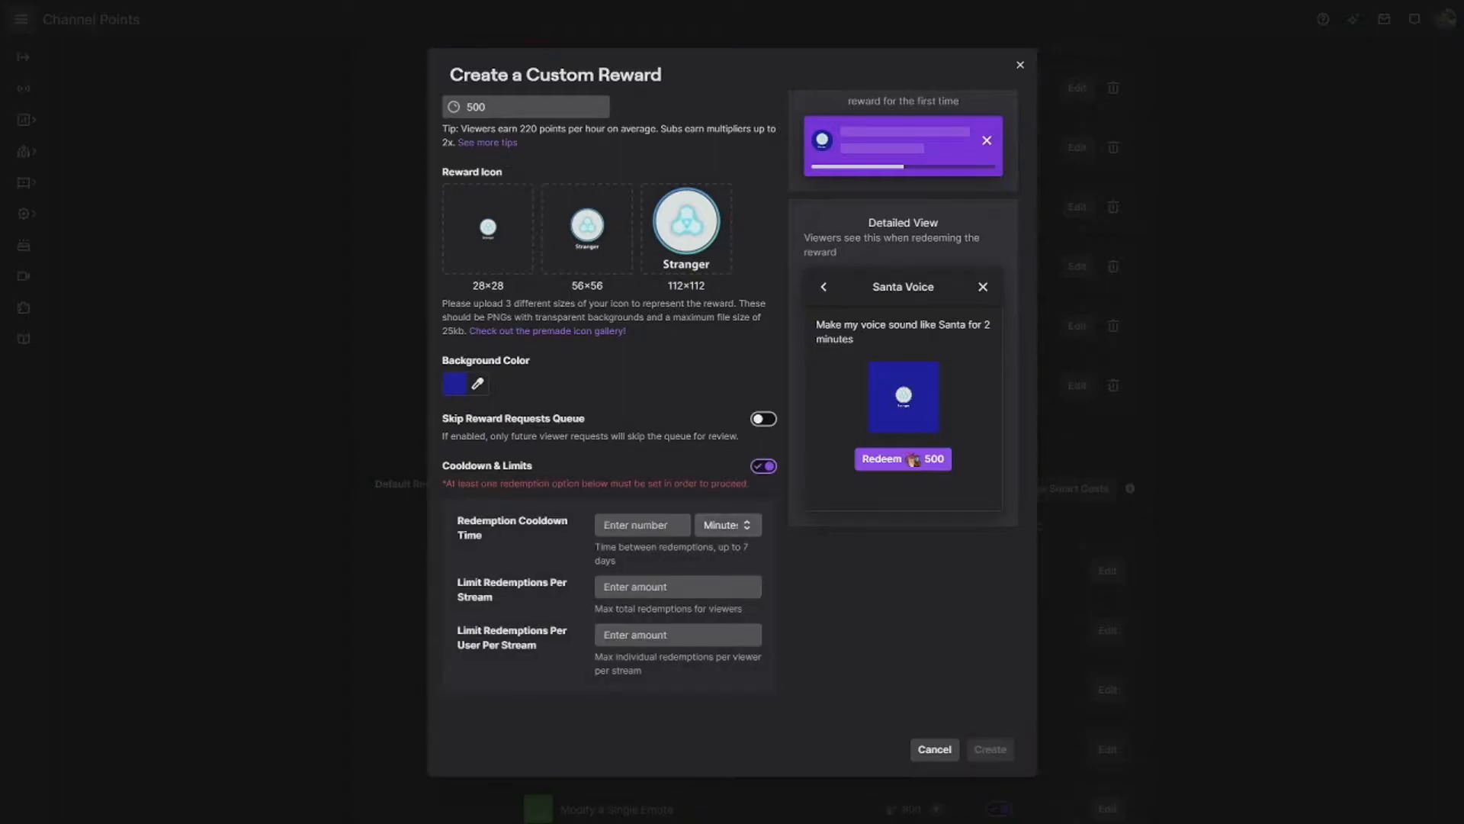
pyautogui.click(727, 525)
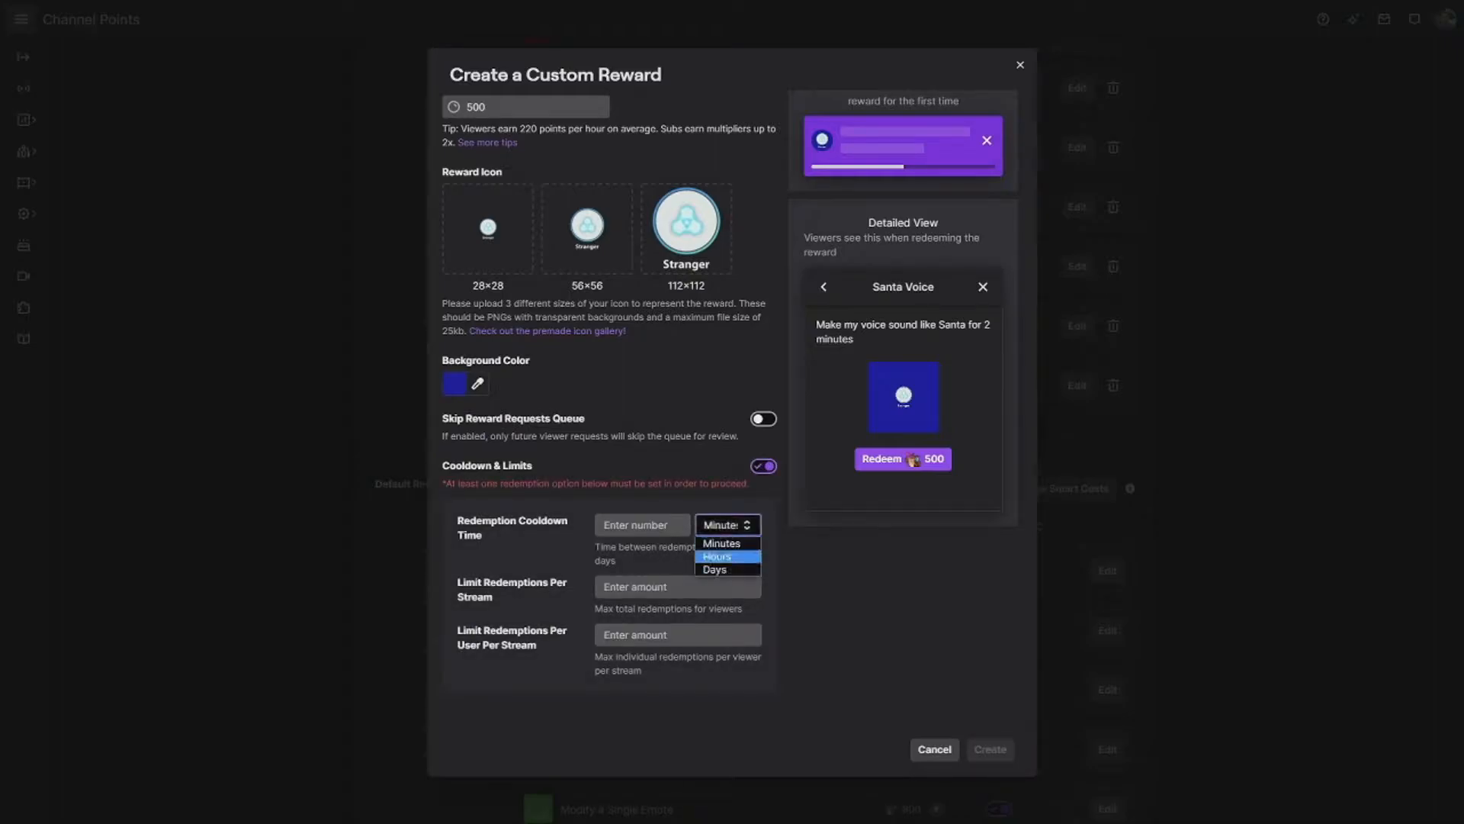
pyautogui.click(722, 543)
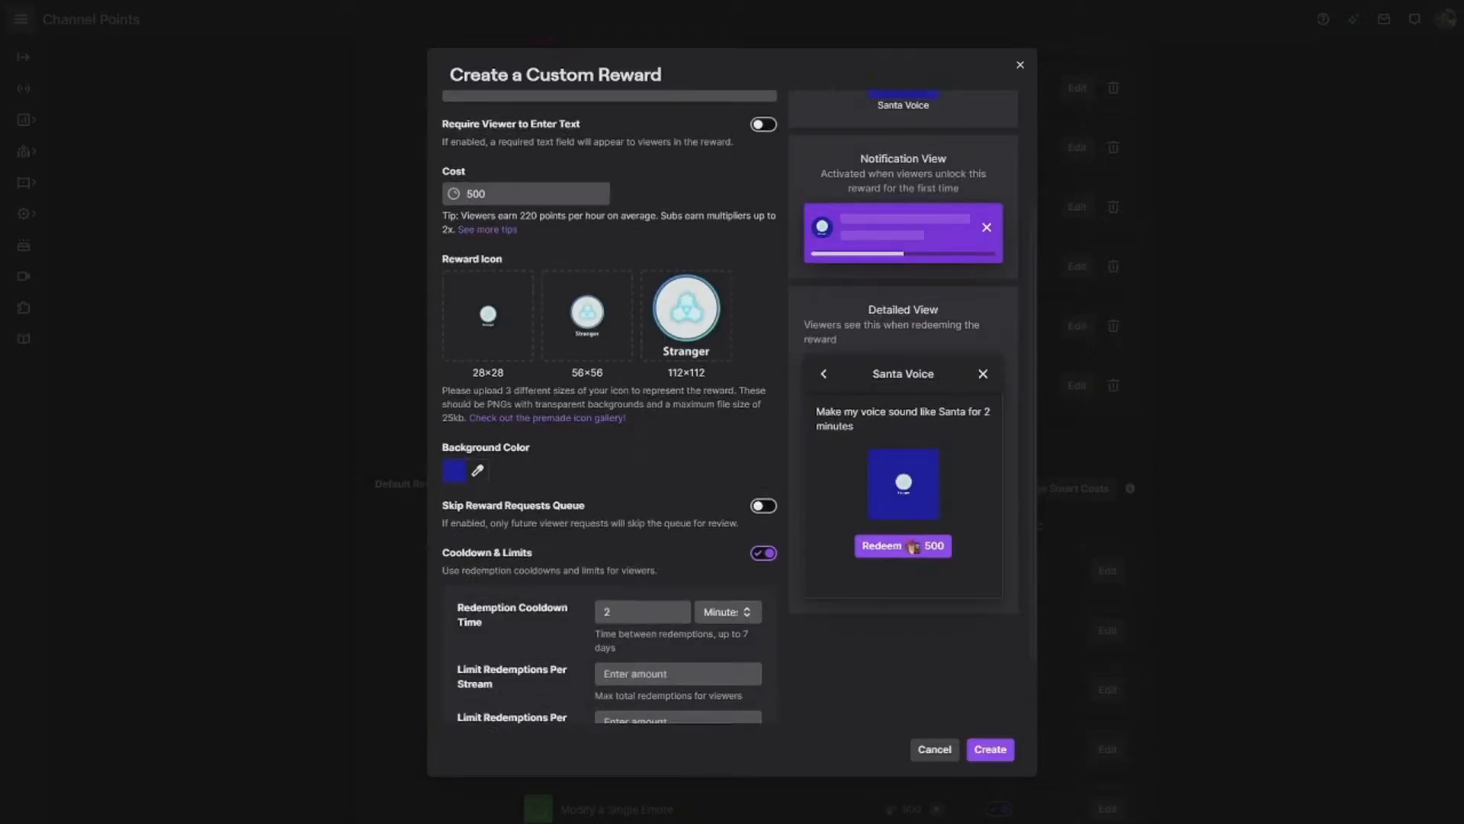
pyautogui.scroll(-2, 732, 411)
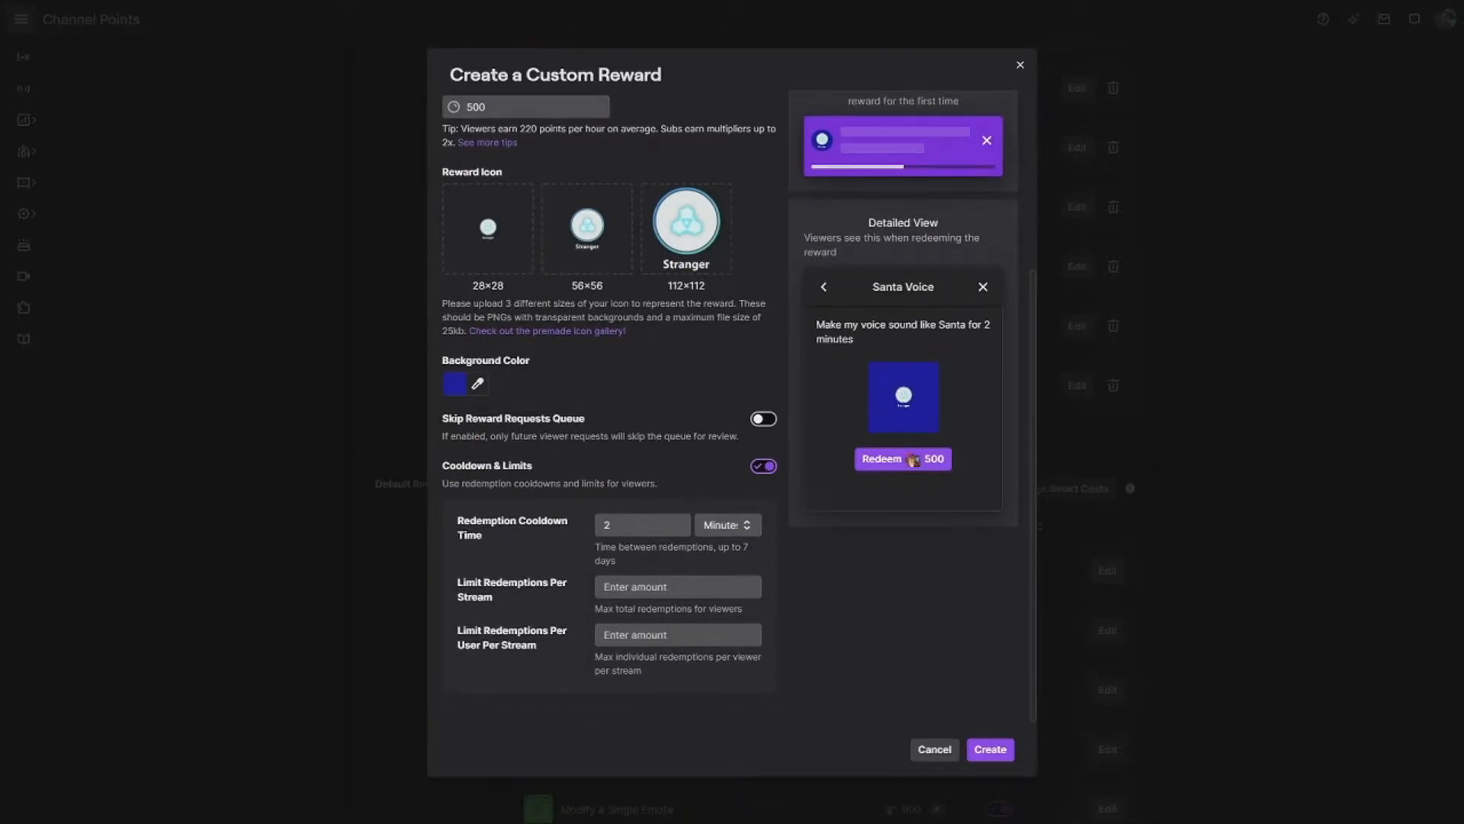
pyautogui.click(991, 750)
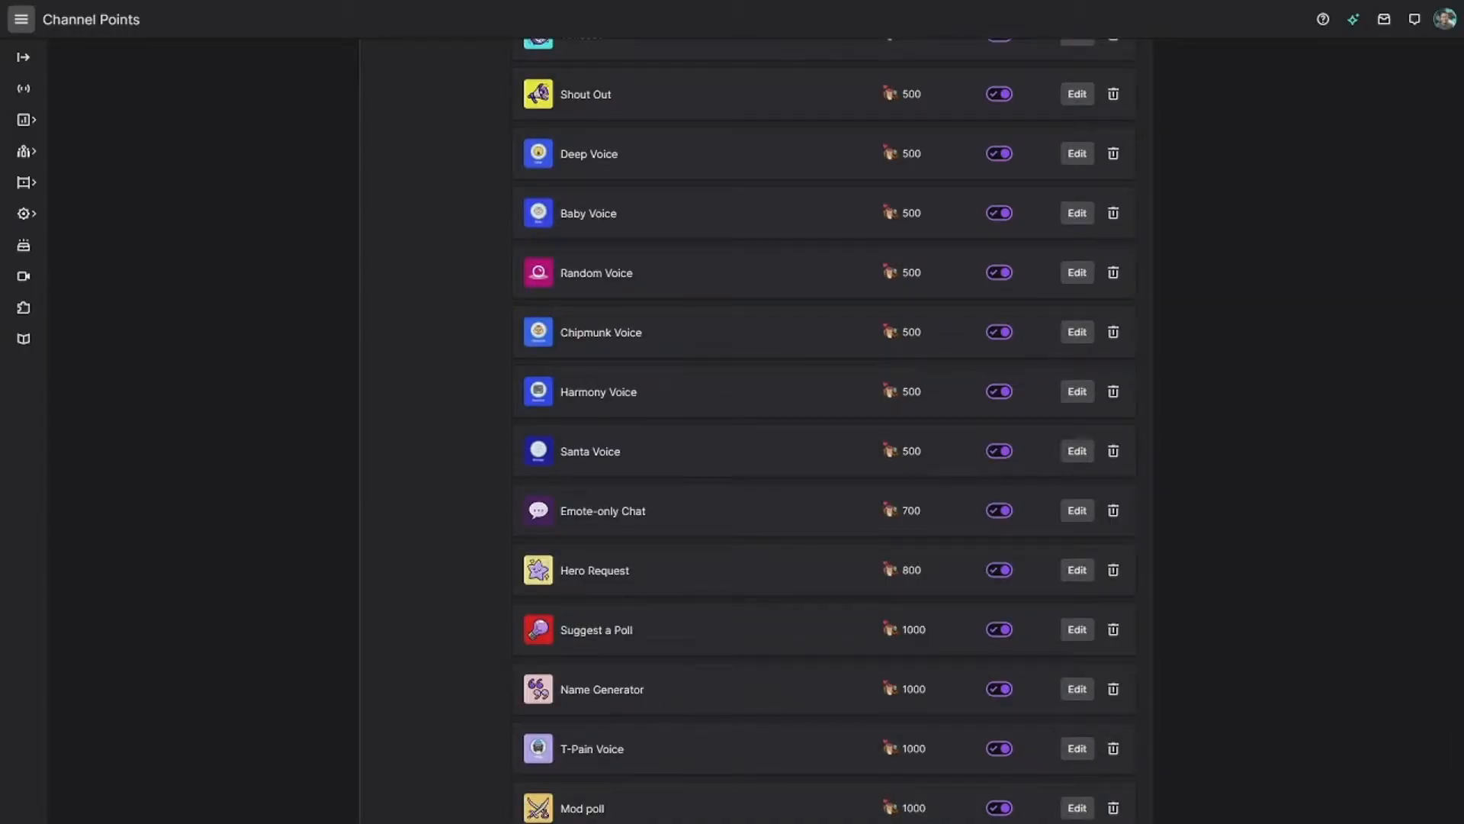
# Edit the Santa Voice reward, change its background color to the lighter blue #0037a3 and save the reward
pyautogui.click(1076, 451)
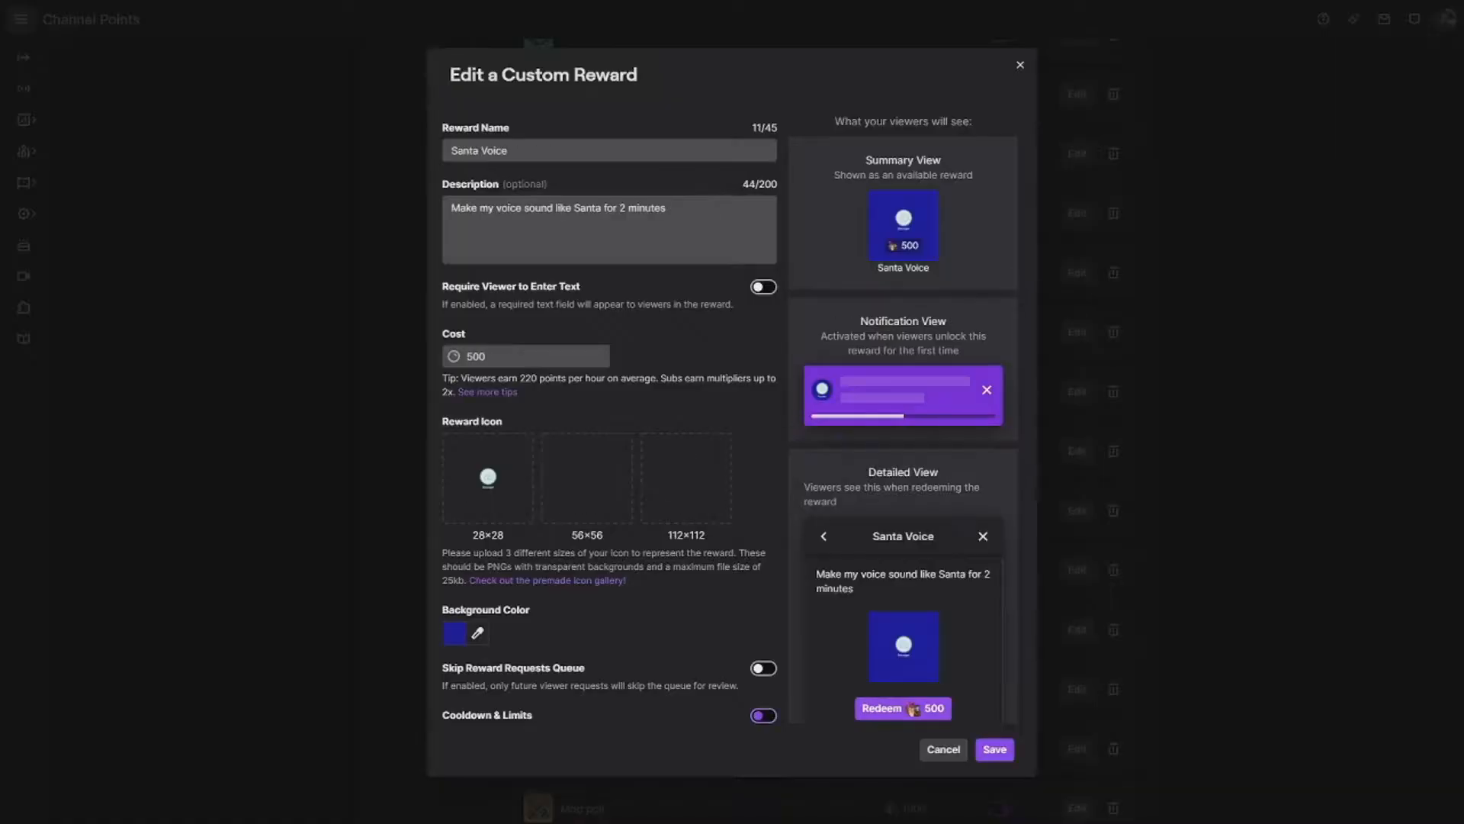
pyautogui.click(478, 633)
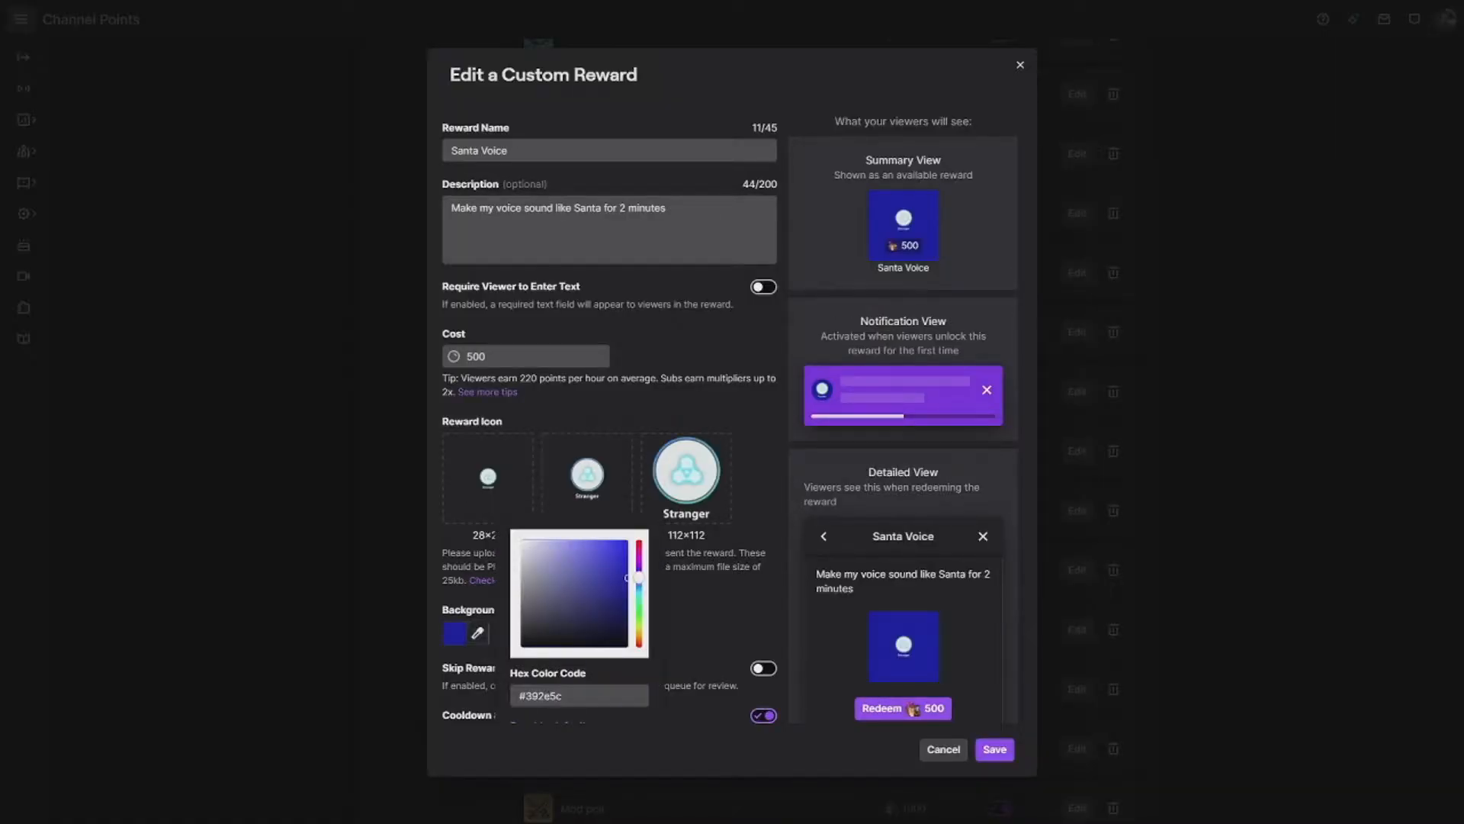
pyautogui.click(477, 633)
pyautogui.click(477, 633)
pyautogui.moveTo(639, 577); pyautogui.dragTo(638, 581)
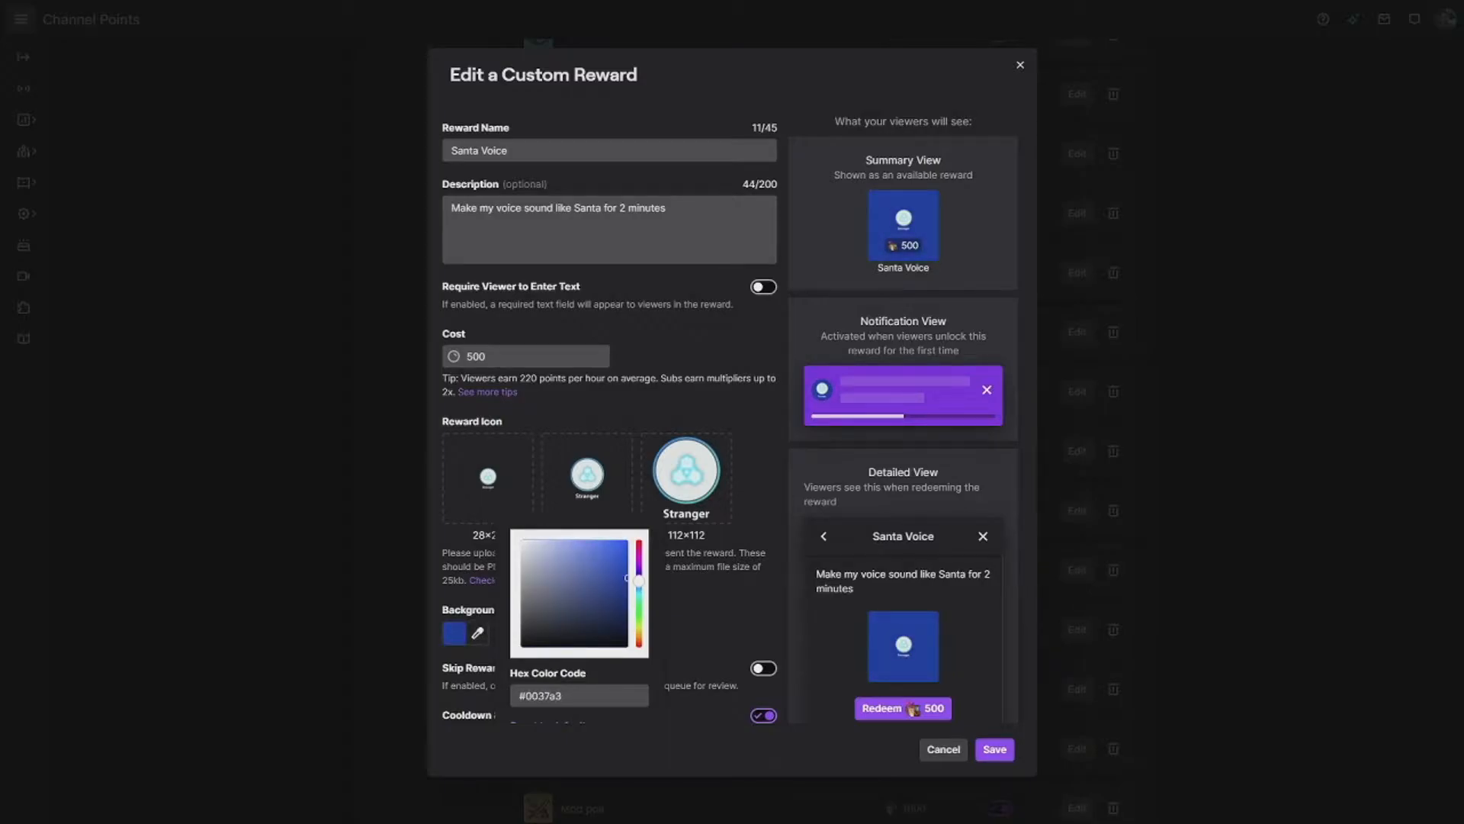
pyautogui.moveTo(638, 580); pyautogui.dragTo(627, 577)
pyautogui.click(994, 749)
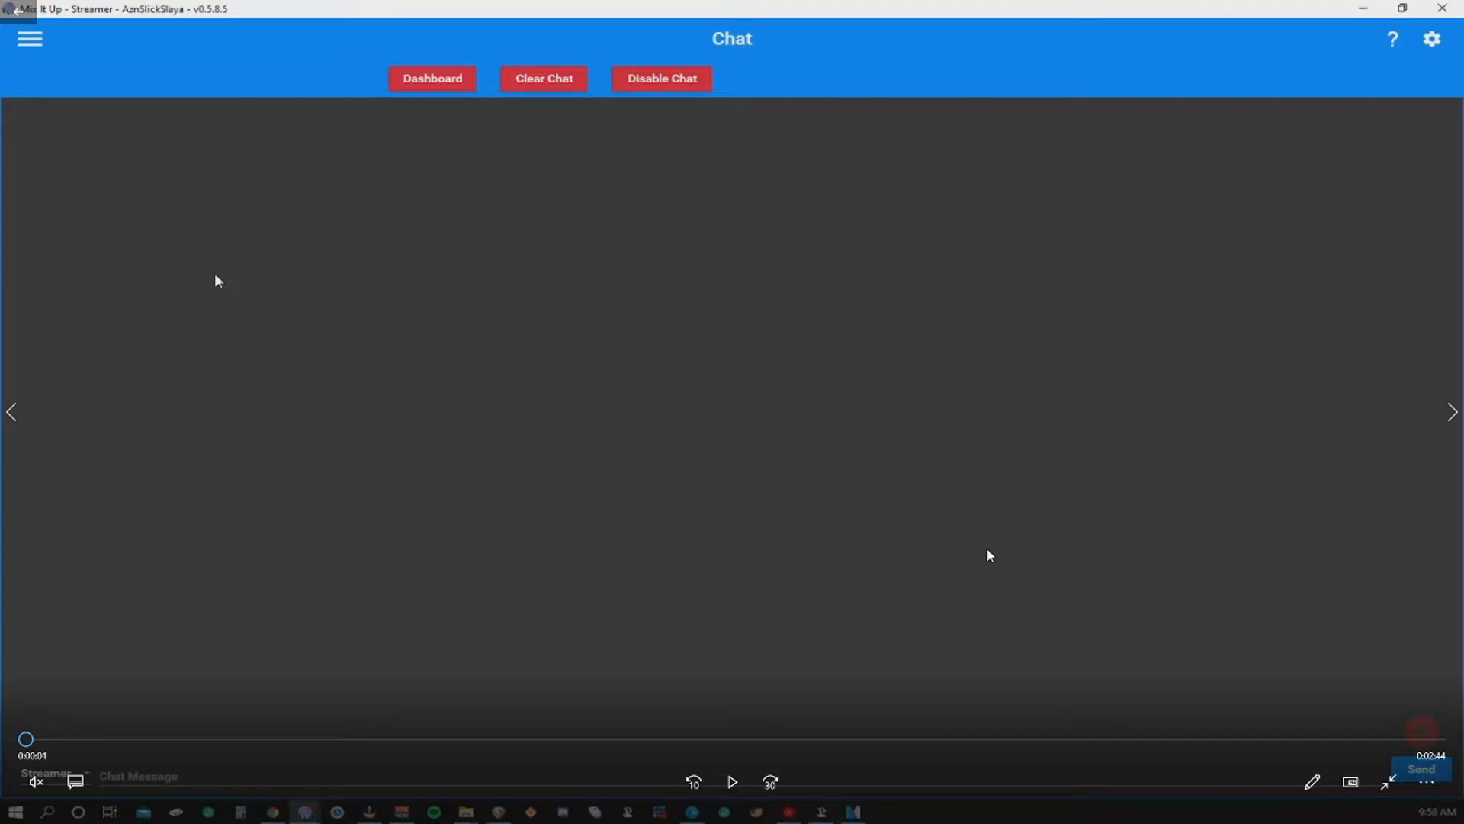
pyautogui.press('space')
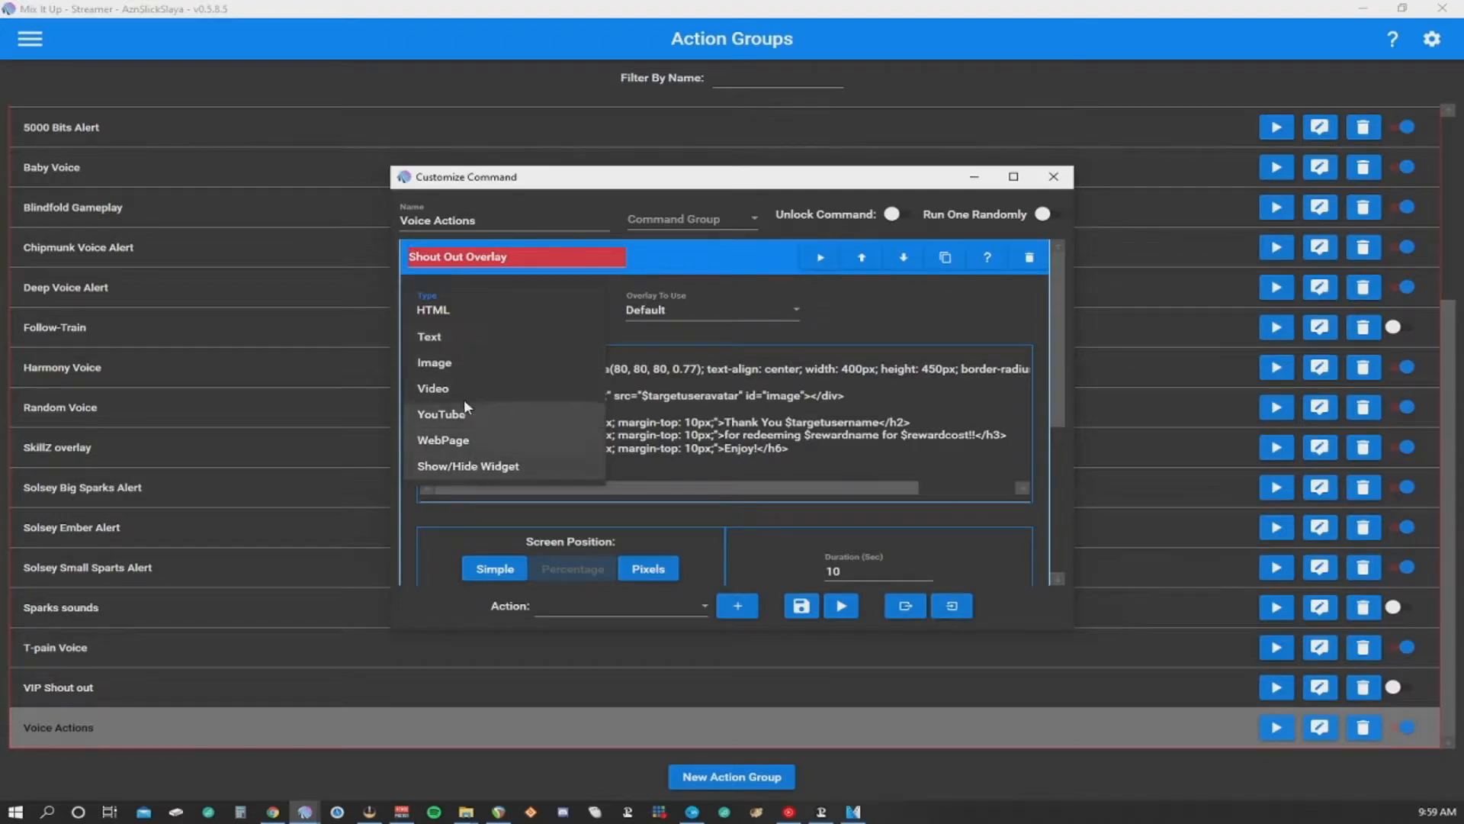
# Review the type, overlay choices, HTML text and screen position of the Shout Out Overlay action in Voice Actions
pyautogui.click(803, 306)
pyautogui.click(795, 306)
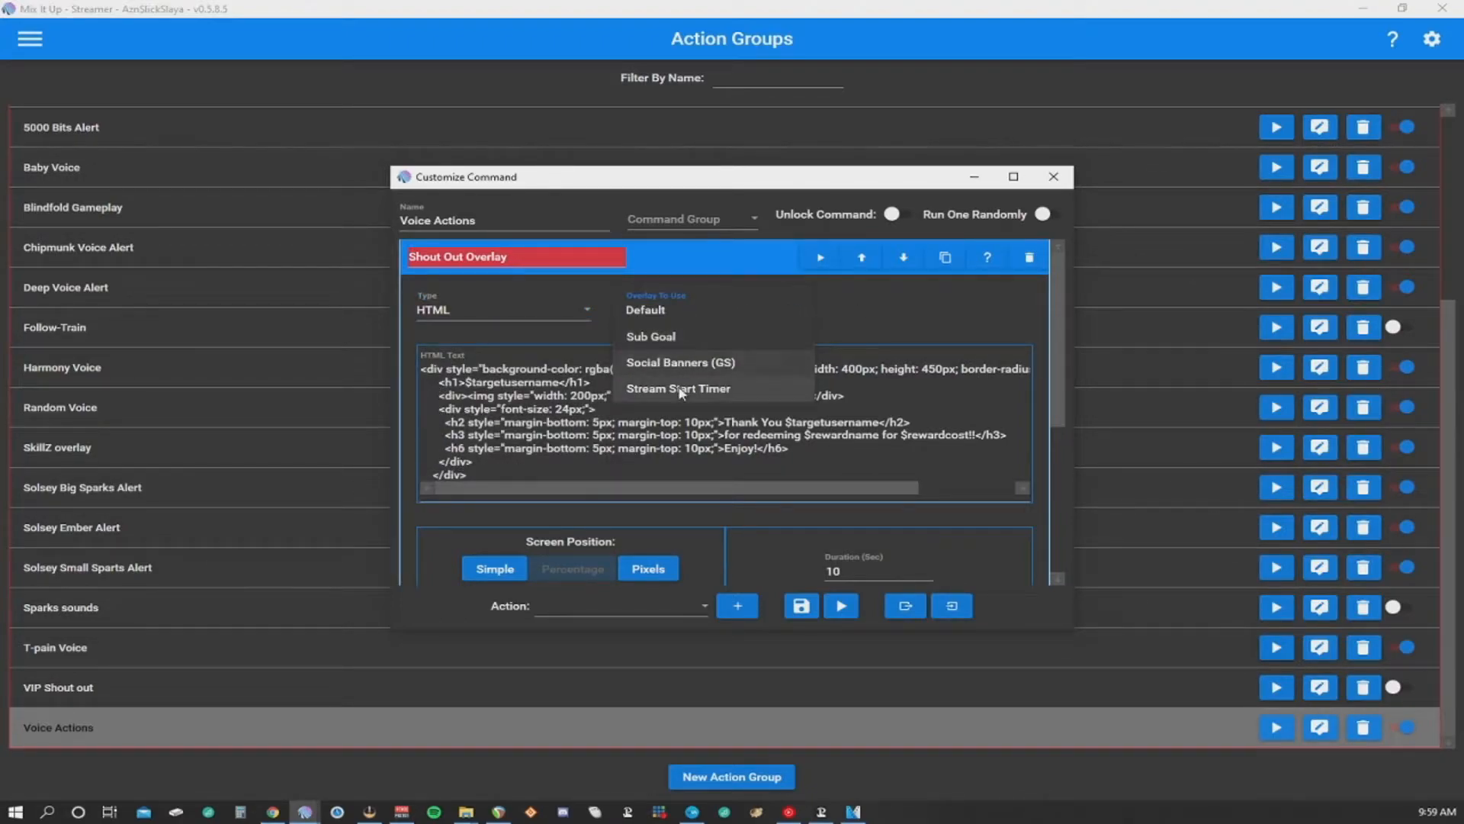
pyautogui.click(808, 309)
pyautogui.moveTo(1055, 330); pyautogui.dragTo(1058, 366)
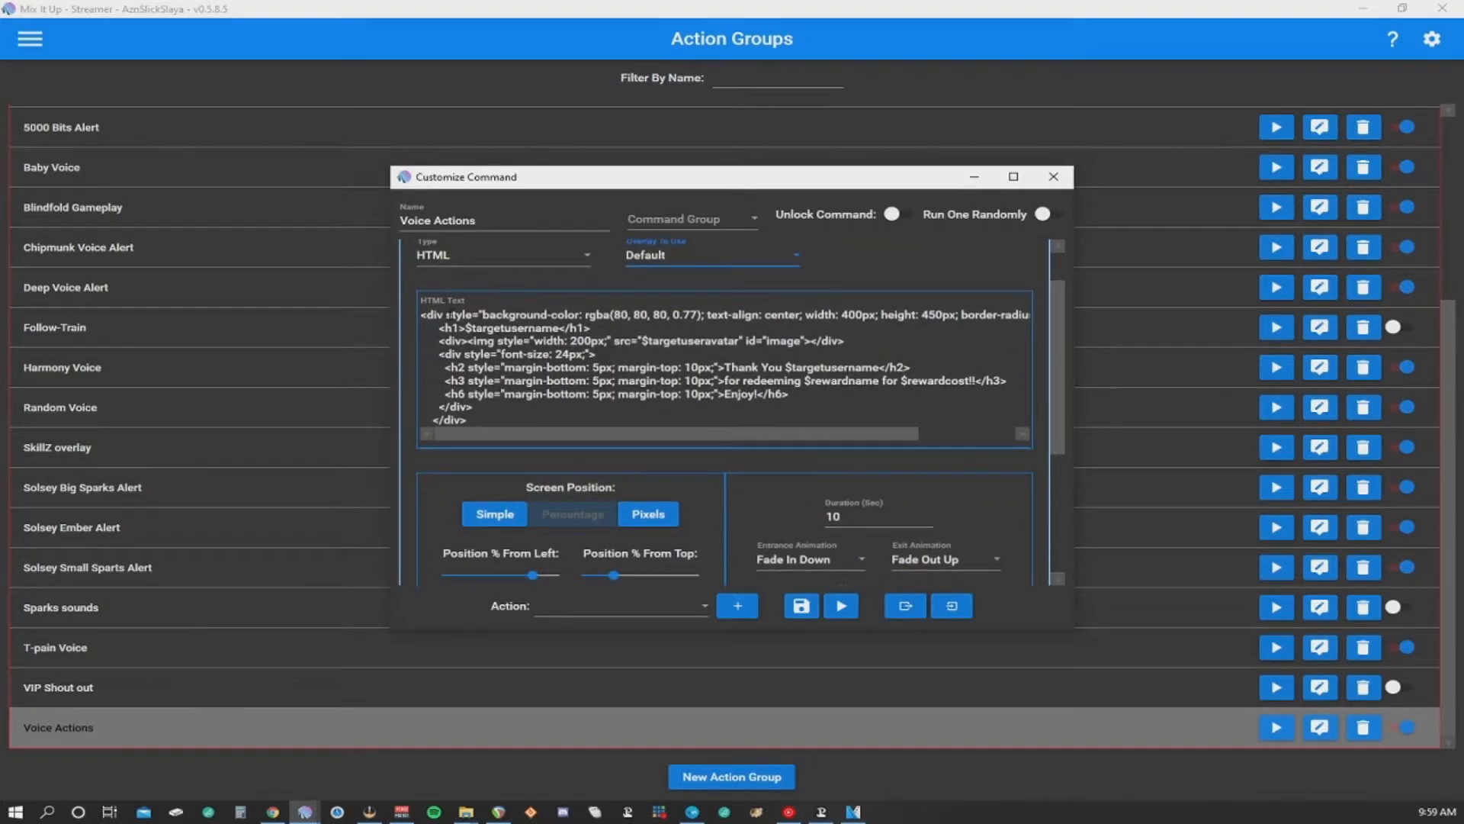
pyautogui.moveTo(476, 429); pyautogui.dragTo(516, 437)
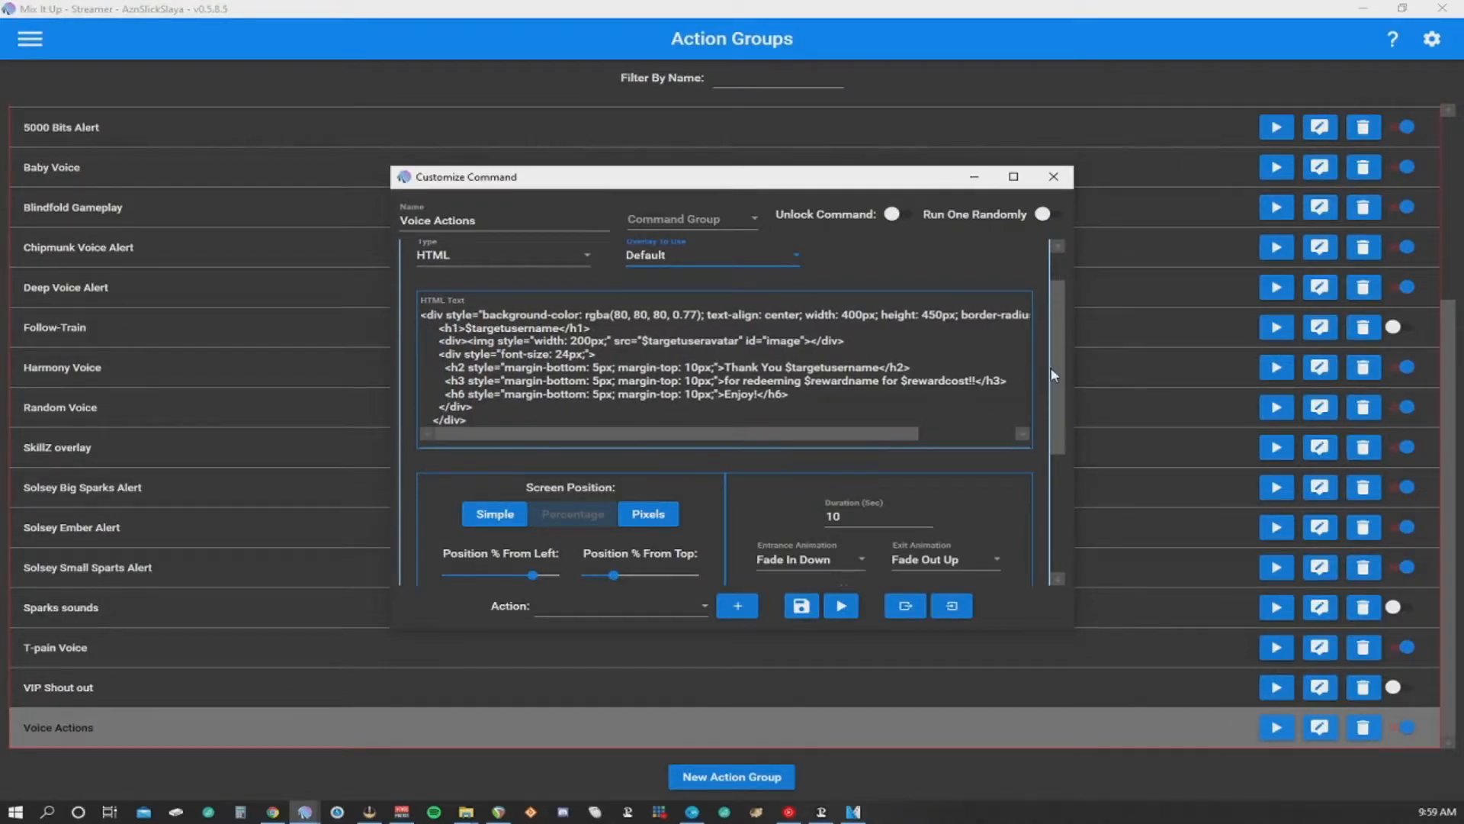
pyautogui.moveTo(1059, 385); pyautogui.dragTo(1060, 402)
pyautogui.scroll(-3, 1057, 401)
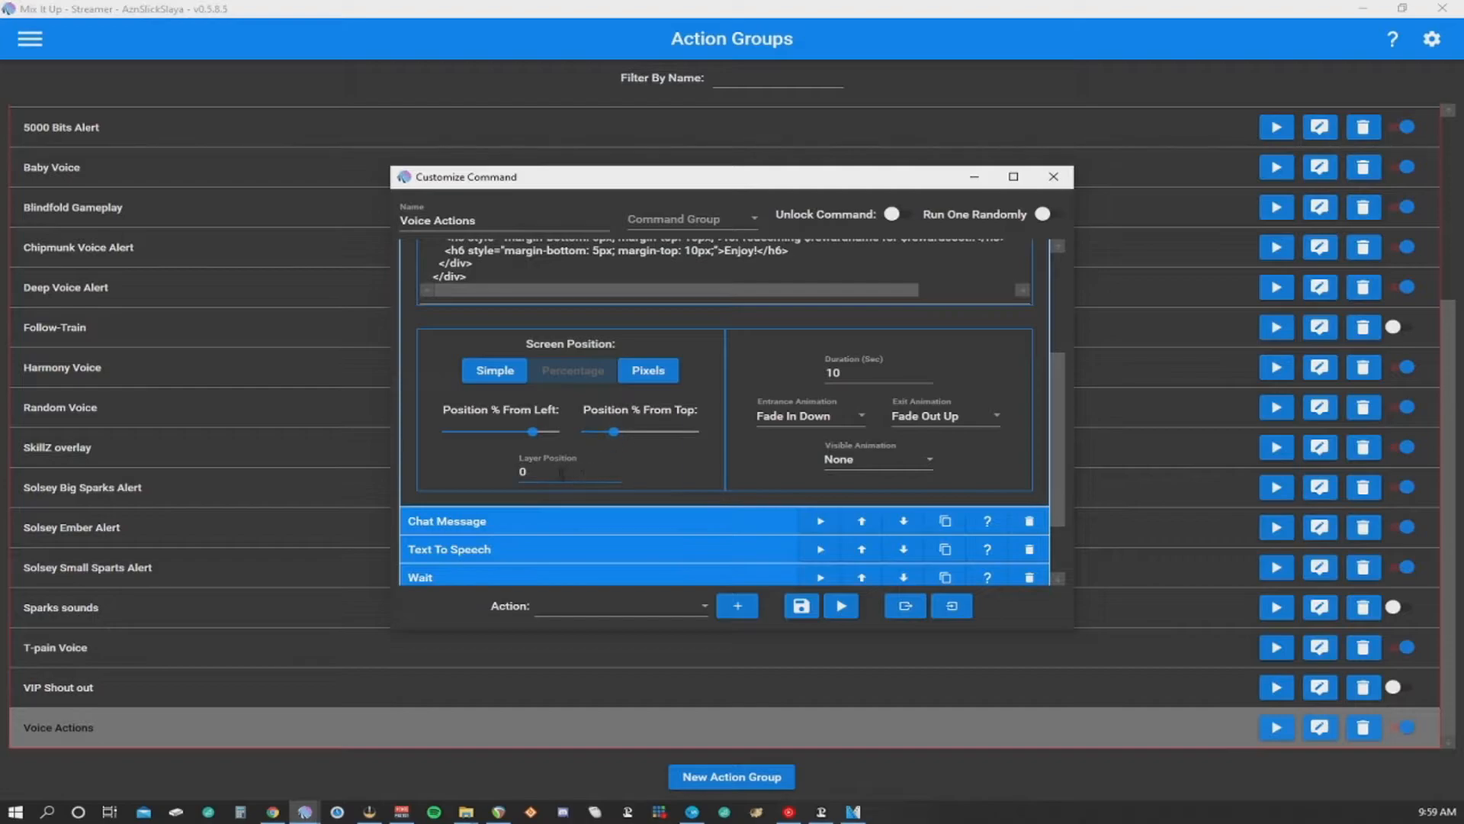
# Check the Shout Out Overlay's duration and browse its entrance, exit and visible animation options
pyautogui.click(851, 371)
pyautogui.click(844, 415)
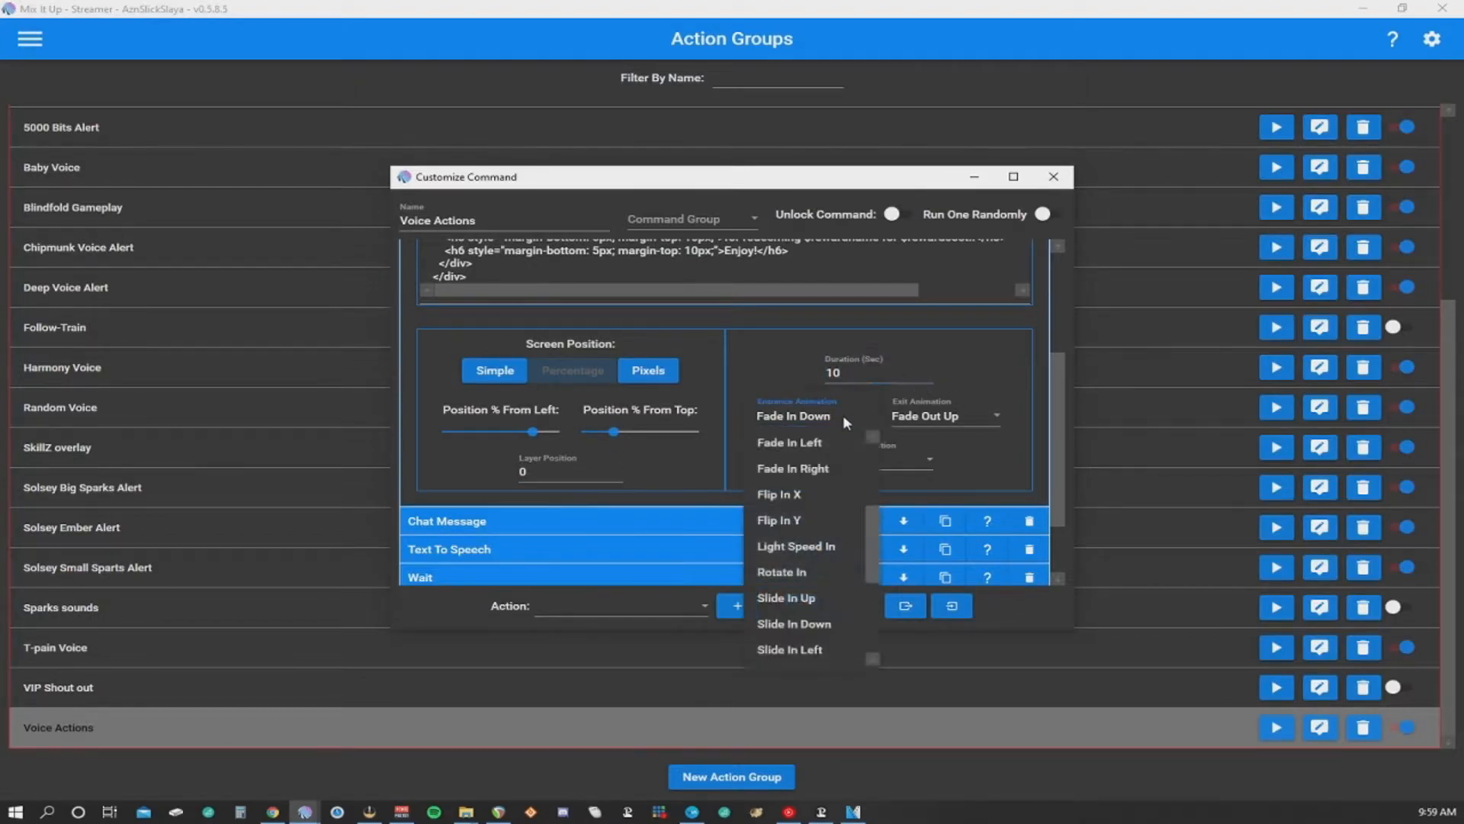
pyautogui.scroll(1, 869, 503)
pyautogui.moveTo(873, 511); pyautogui.dragTo(869, 635)
pyautogui.click(1005, 444)
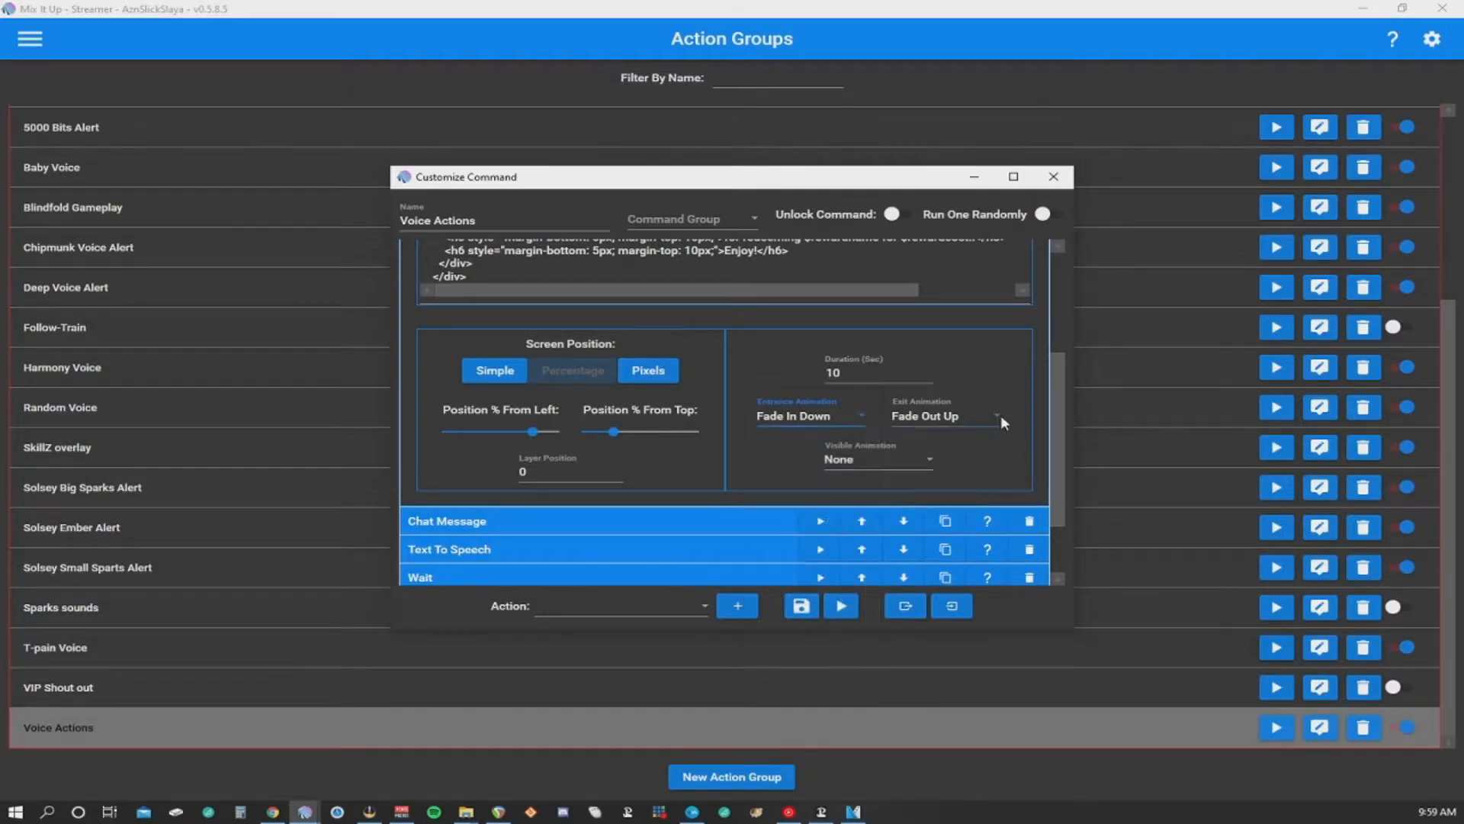
pyautogui.click(1000, 414)
pyautogui.moveTo(1008, 518); pyautogui.dragTo(1008, 637)
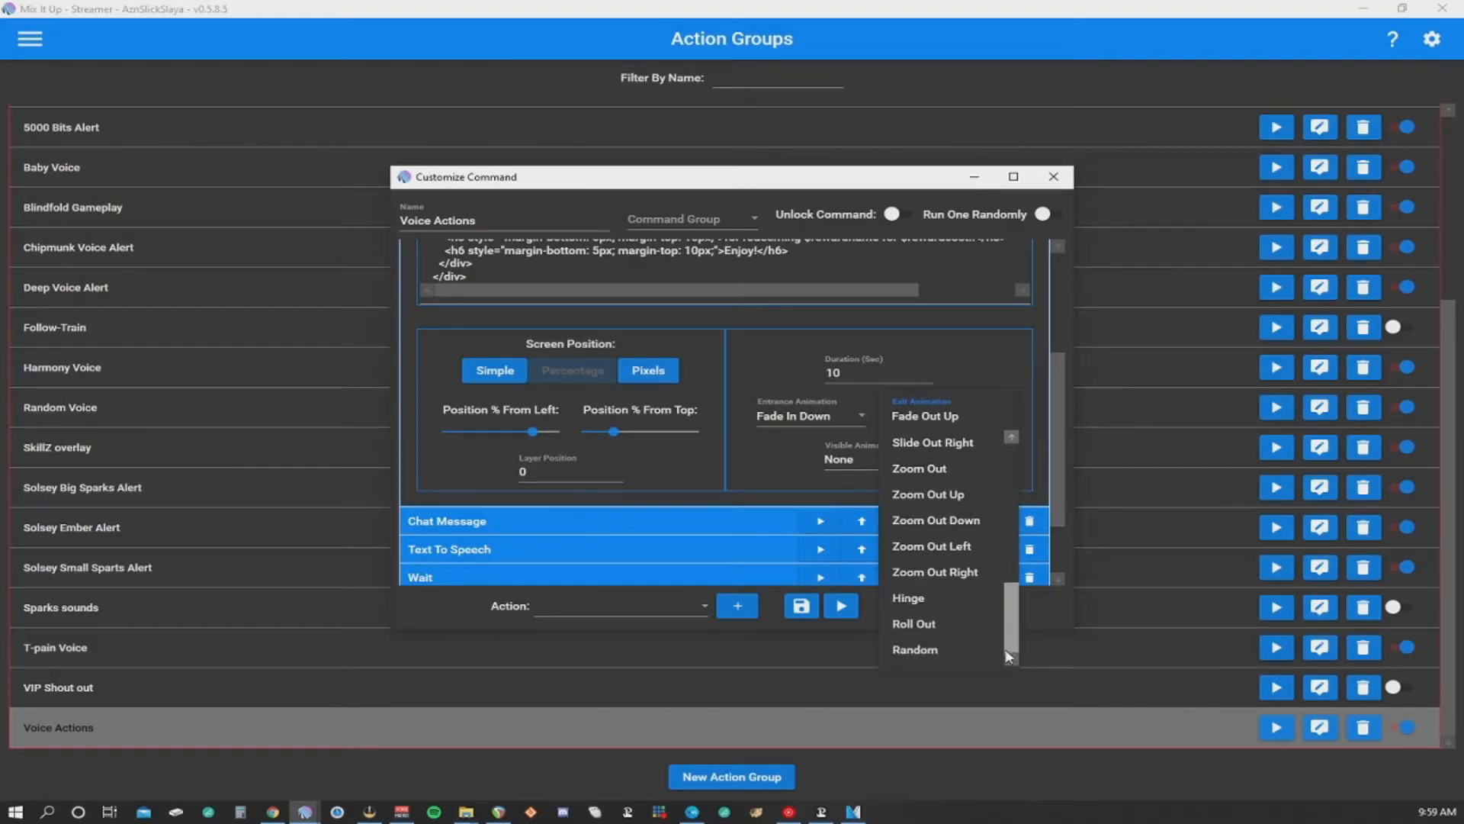
pyautogui.click(747, 439)
pyautogui.click(917, 462)
pyautogui.moveTo(939, 517)
pyautogui.mouseDown()
pyautogui.moveTo(939, 595)
pyautogui.moveTo(940, 522)
pyautogui.mouseUp()
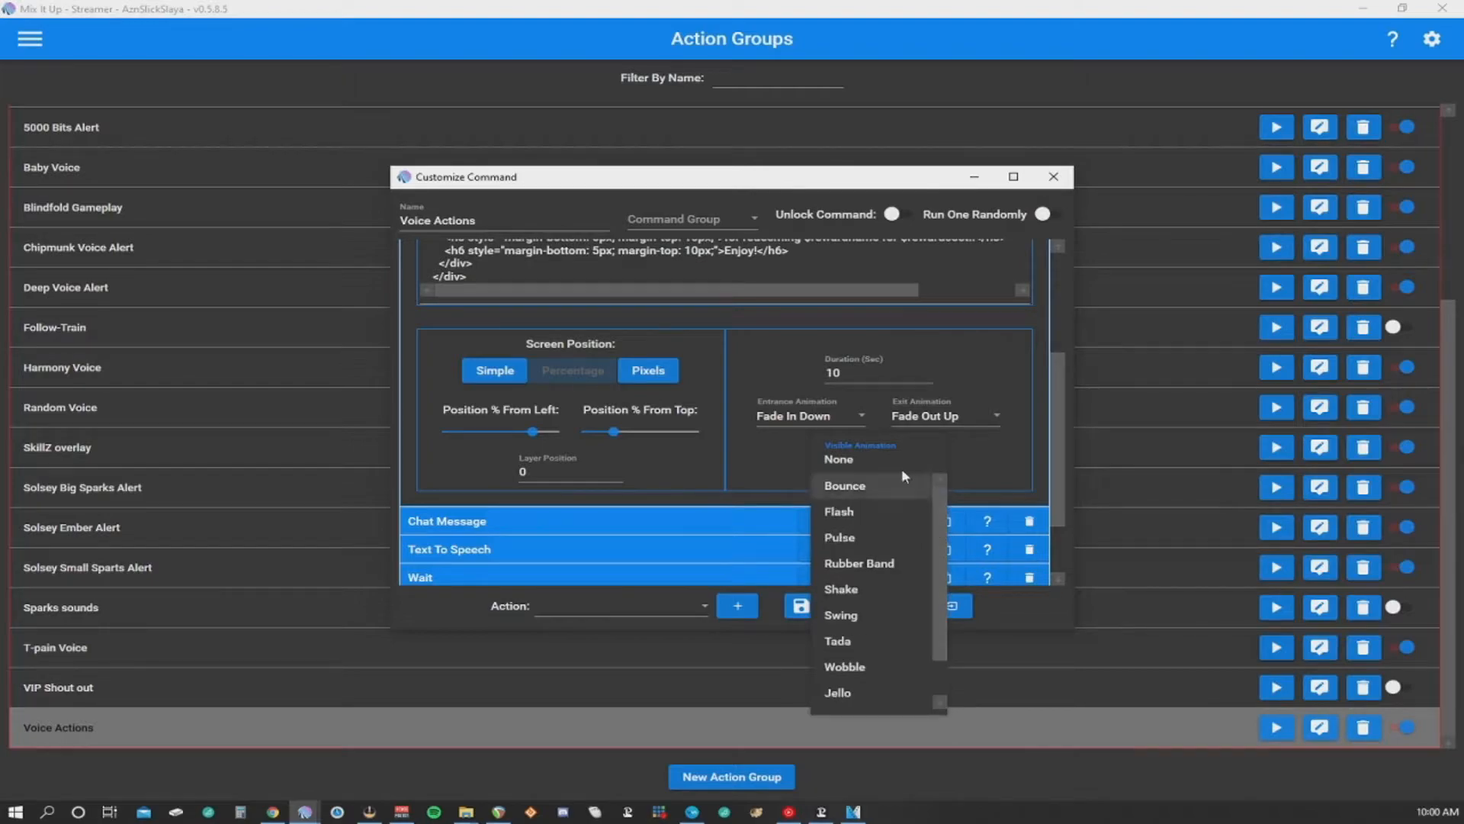
pyautogui.click(762, 447)
# Expand the Chat Message action and review its Send as Streamer option and message text
pyautogui.scroll(-3, 1059, 361)
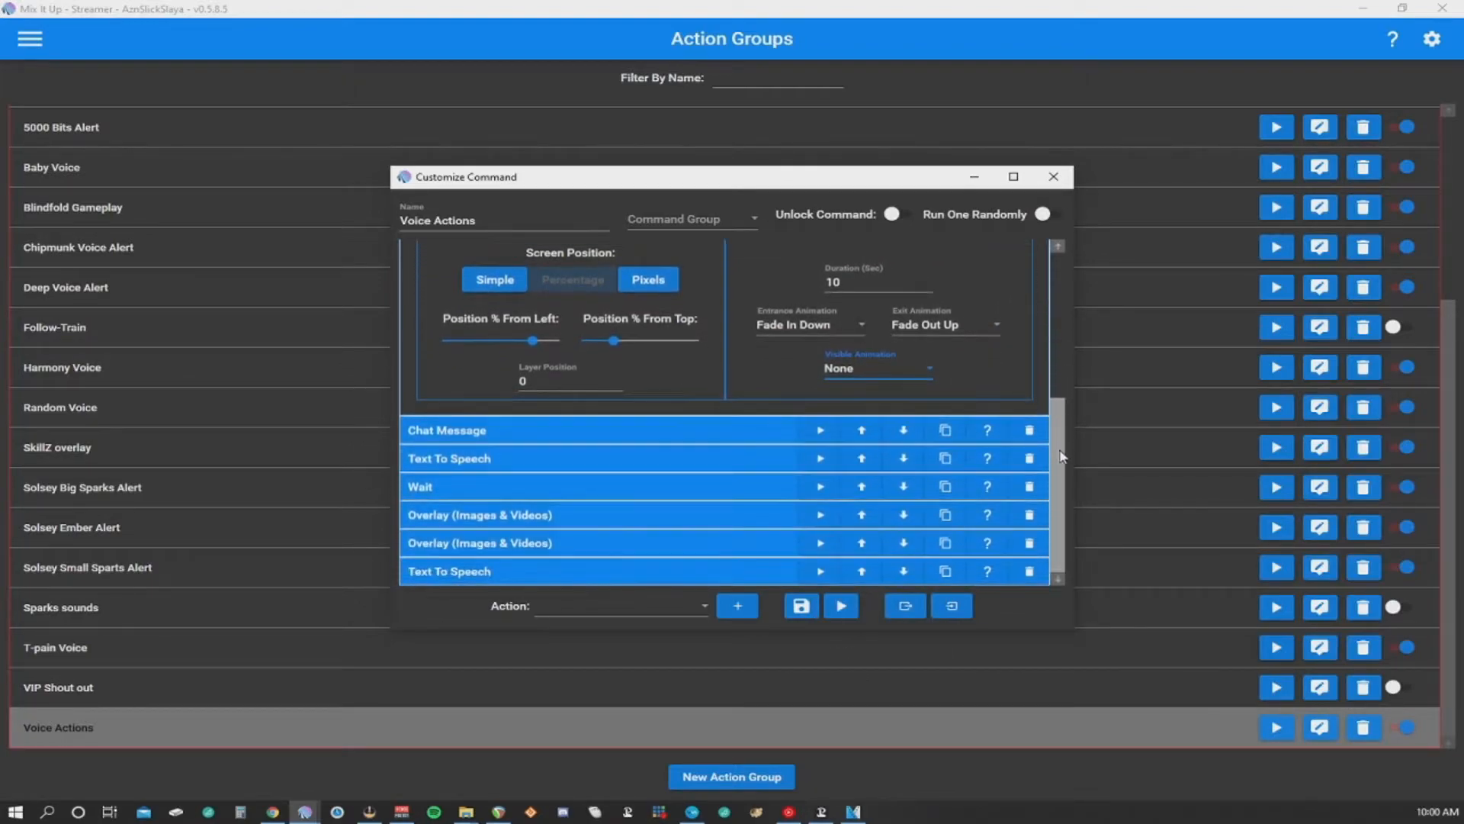
pyautogui.click(752, 423)
pyautogui.moveTo(1054, 410); pyautogui.dragTo(1061, 470)
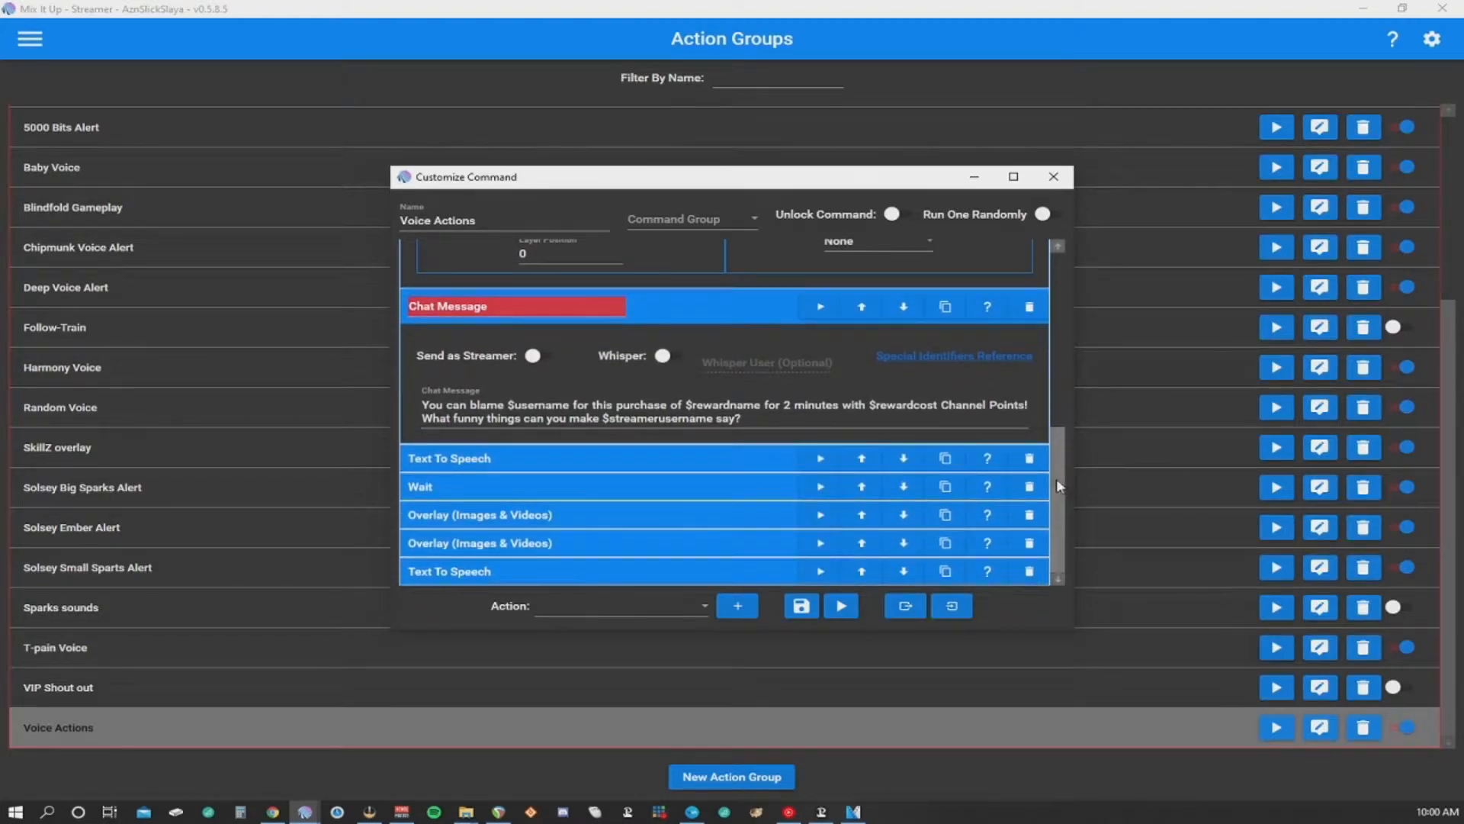
pyautogui.click(538, 357)
pyautogui.click(758, 419)
pyautogui.moveTo(730, 418); pyautogui.dragTo(408, 411)
pyautogui.click(781, 420)
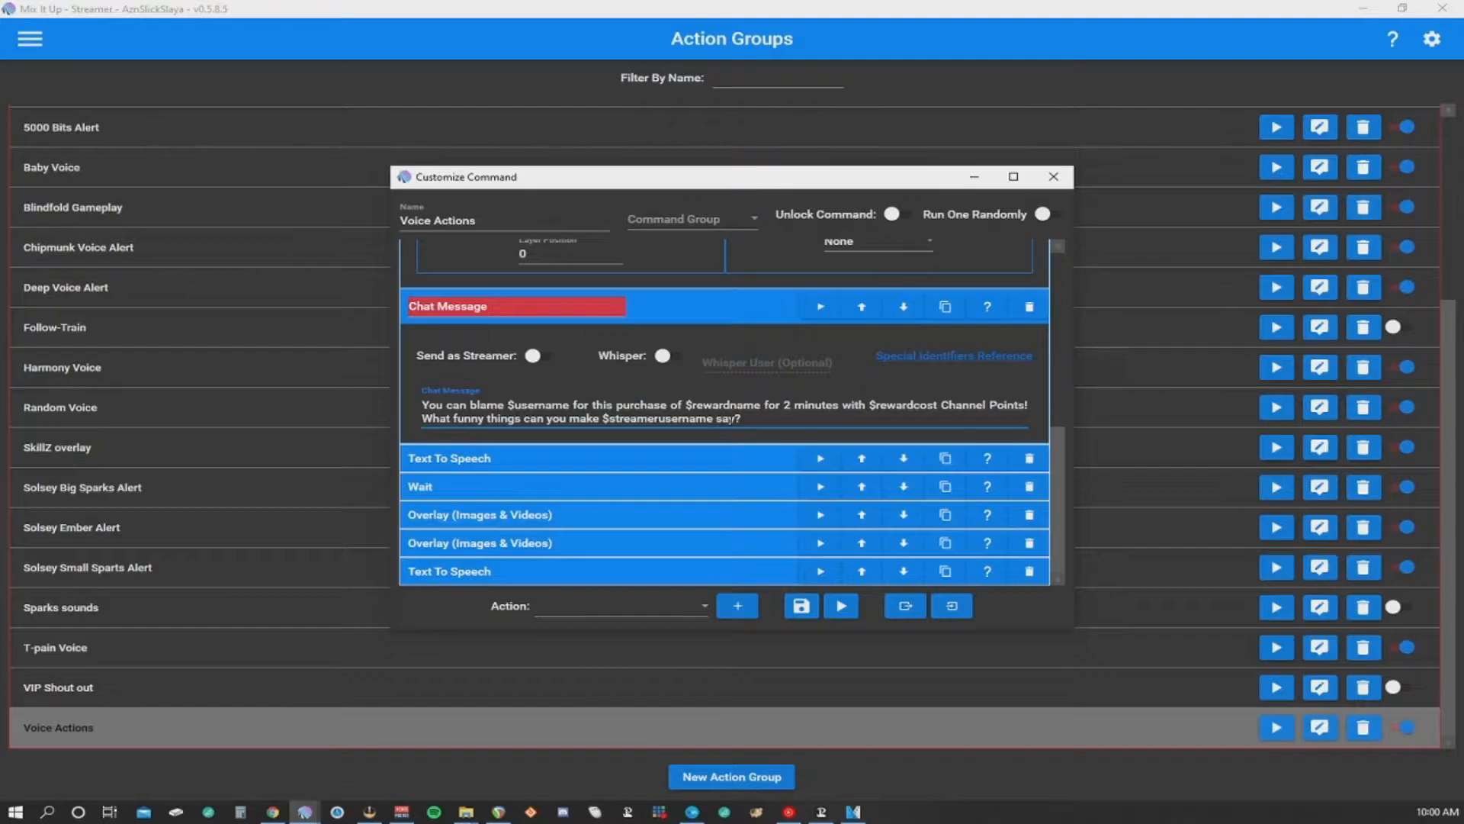
pyautogui.moveTo(712, 418)
pyautogui.mouseDown()
pyautogui.moveTo(603, 419)
pyautogui.moveTo(756, 405)
pyautogui.moveTo(691, 405)
pyautogui.mouseUp()
# Expand the Text To Speech action after the chat message and browse the available voices
pyautogui.click(738, 461)
pyautogui.moveTo(1060, 431); pyautogui.dragTo(1060, 491)
pyautogui.click(555, 373)
pyautogui.scroll(1, 610, 420)
pyautogui.moveTo(611, 419); pyautogui.dragTo(610, 603)
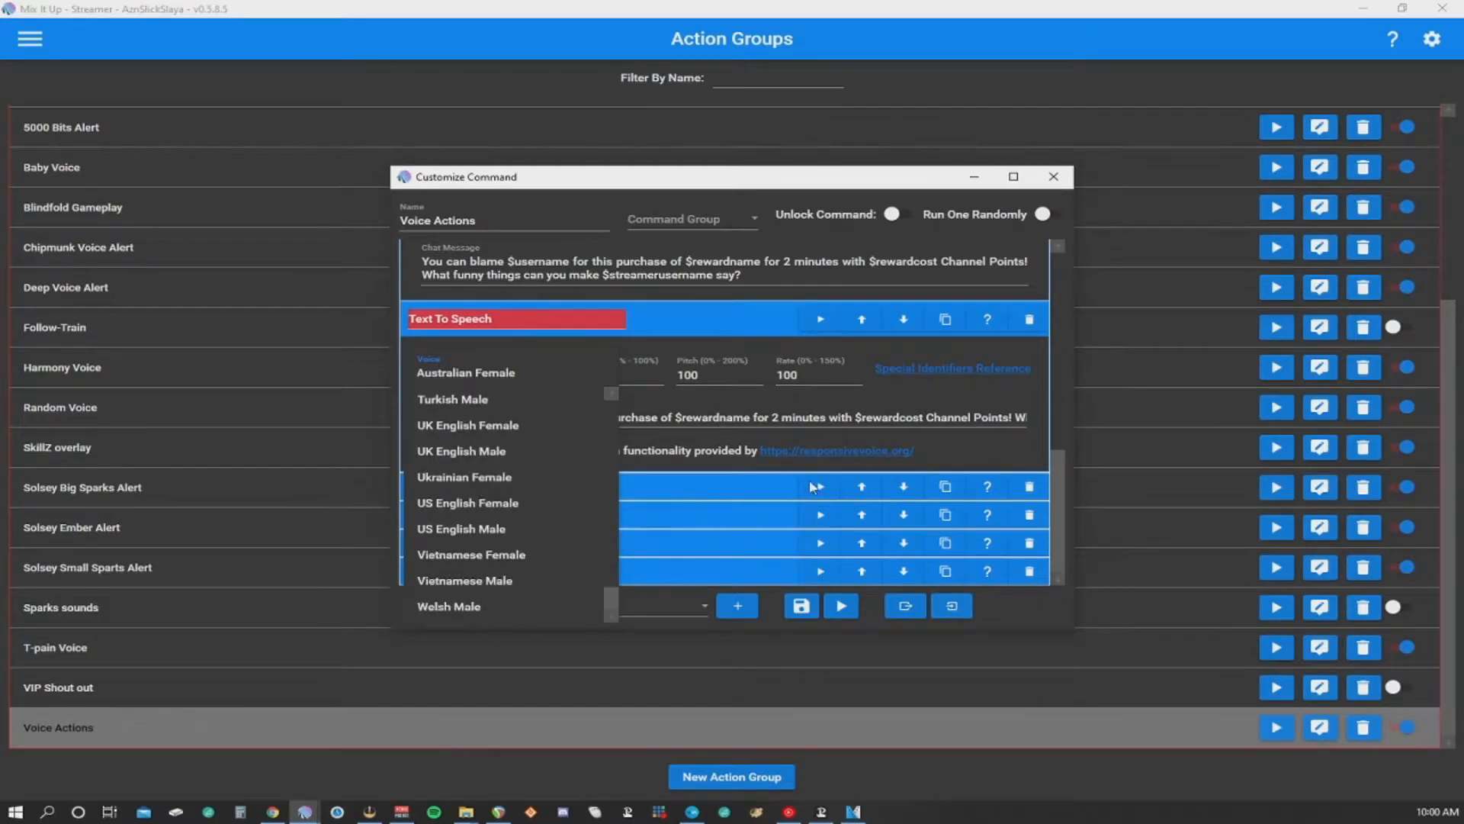
pyautogui.click(909, 390)
# Review the first Text To Speech action's volume, pitch, rate and full speech message
pyautogui.click(621, 375)
pyautogui.press('Tab')
pyautogui.press('Tab')
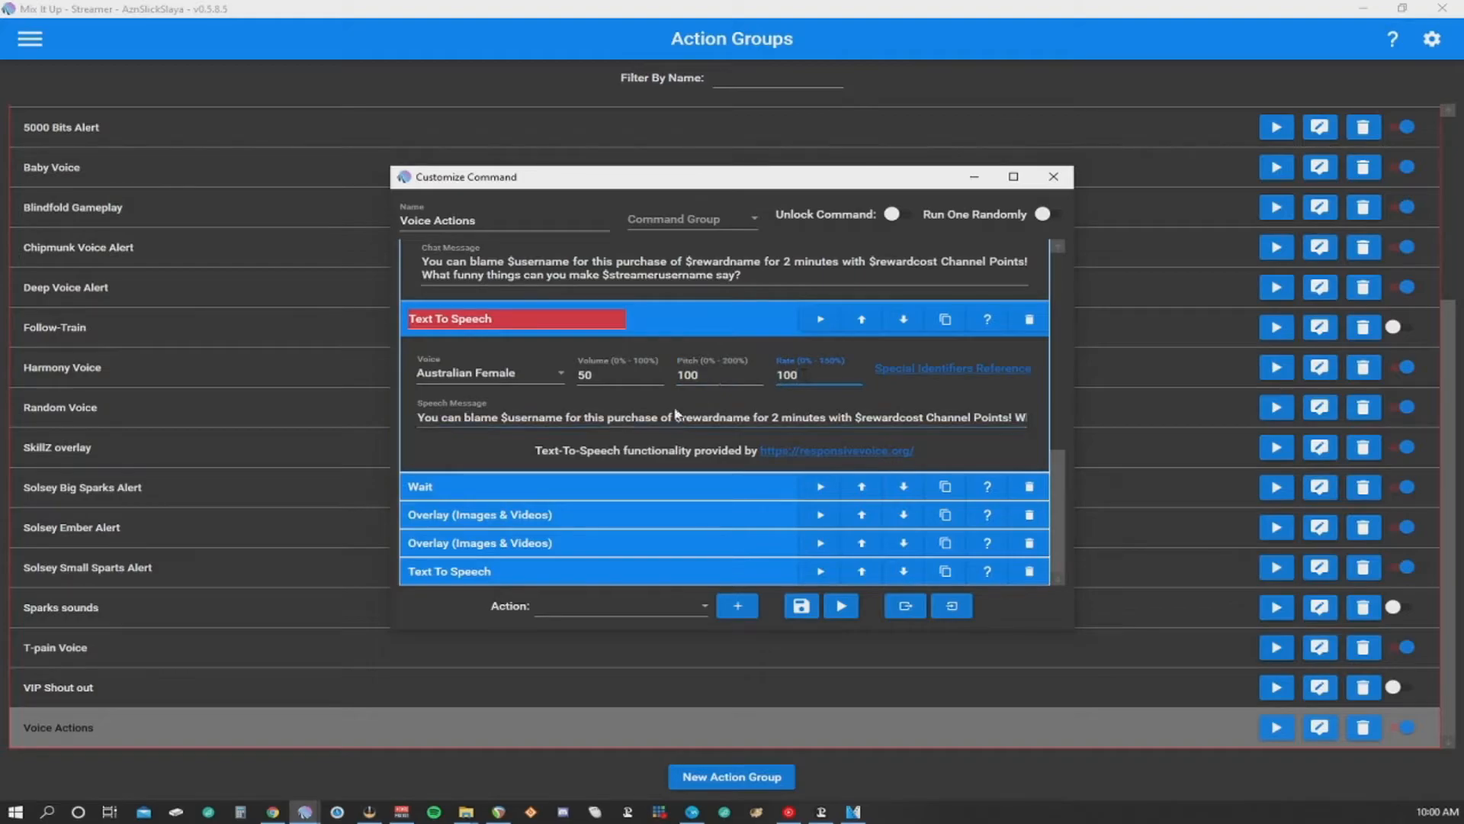
pyautogui.moveTo(418, 417); pyautogui.dragTo(1036, 424)
pyautogui.click(971, 417)
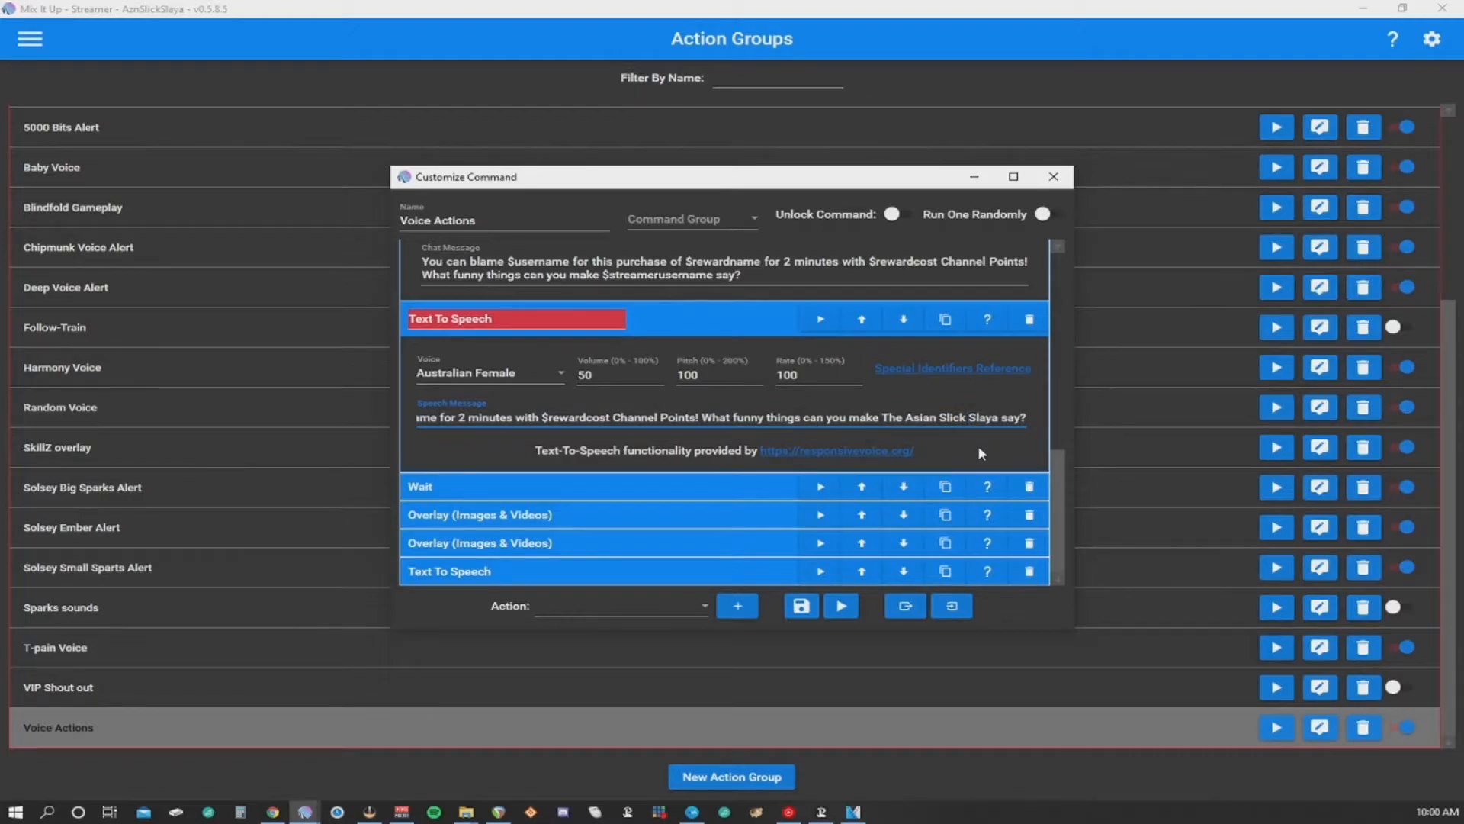
pyautogui.click(568, 456)
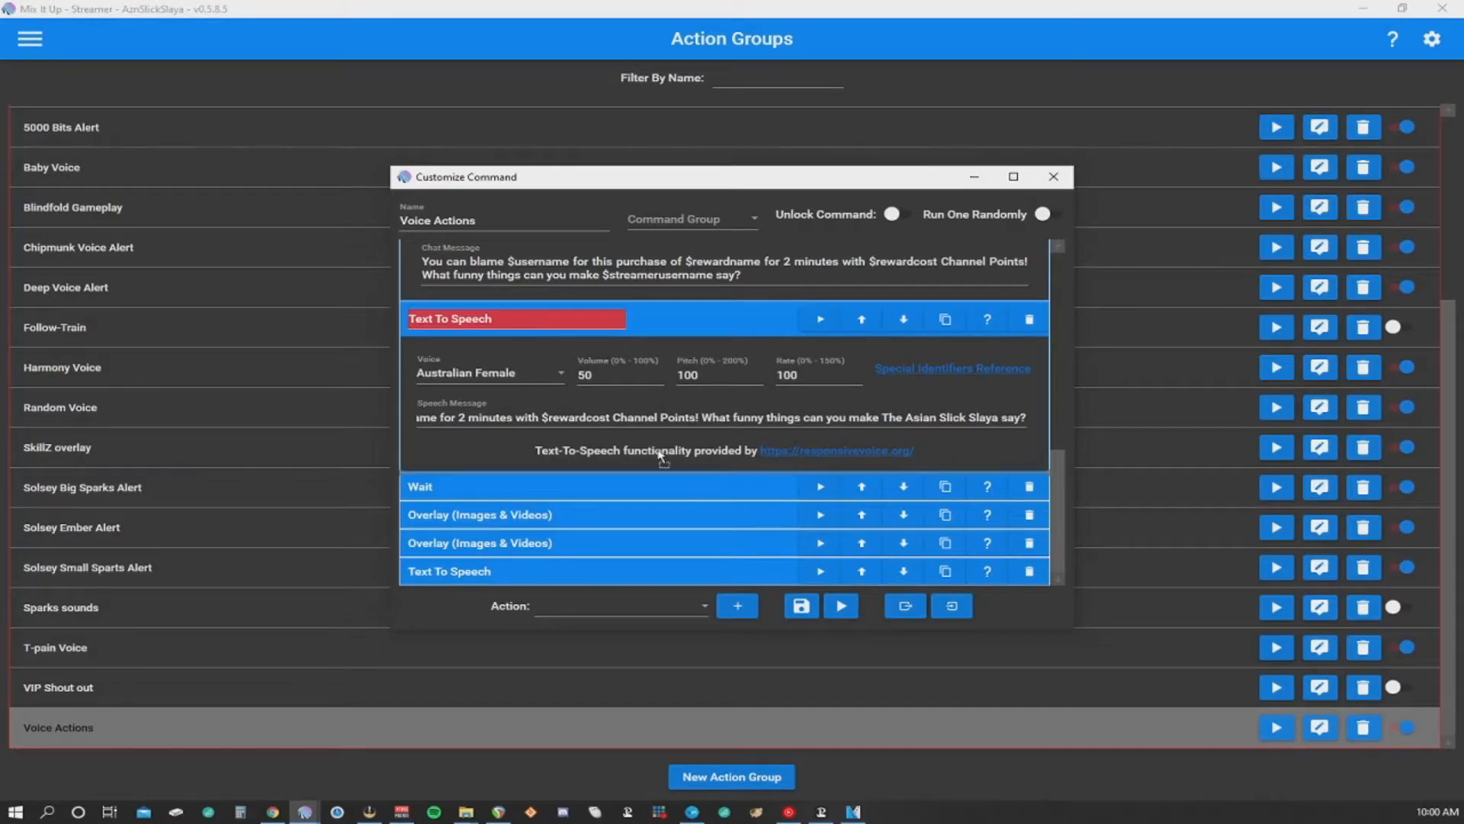
# Check the Wait action's duration and rename the overlay action below it to "Voicemod Timer Overlay"
pyautogui.click(525, 483)
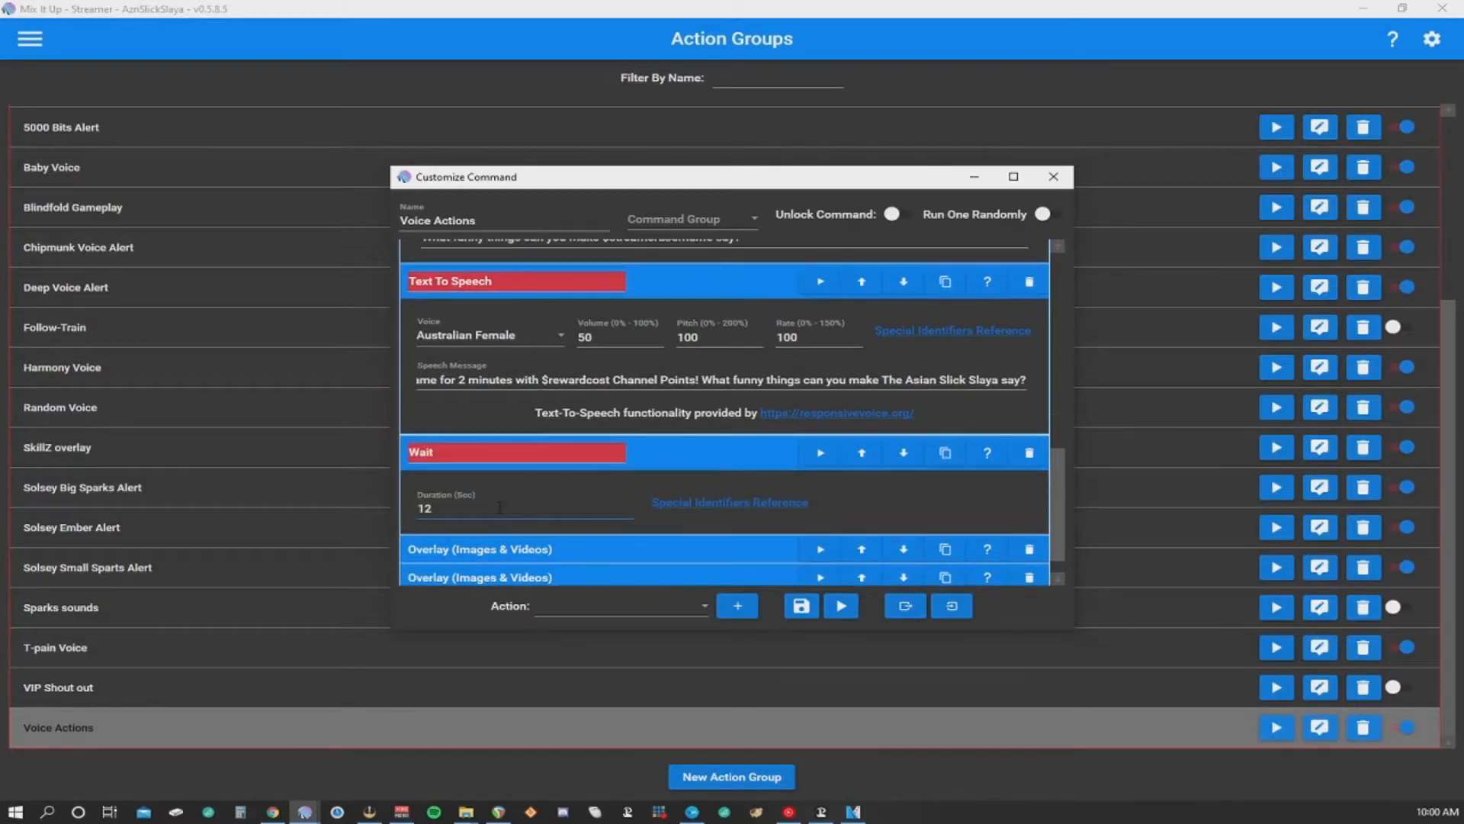
pyautogui.scroll(-1, 1055, 461)
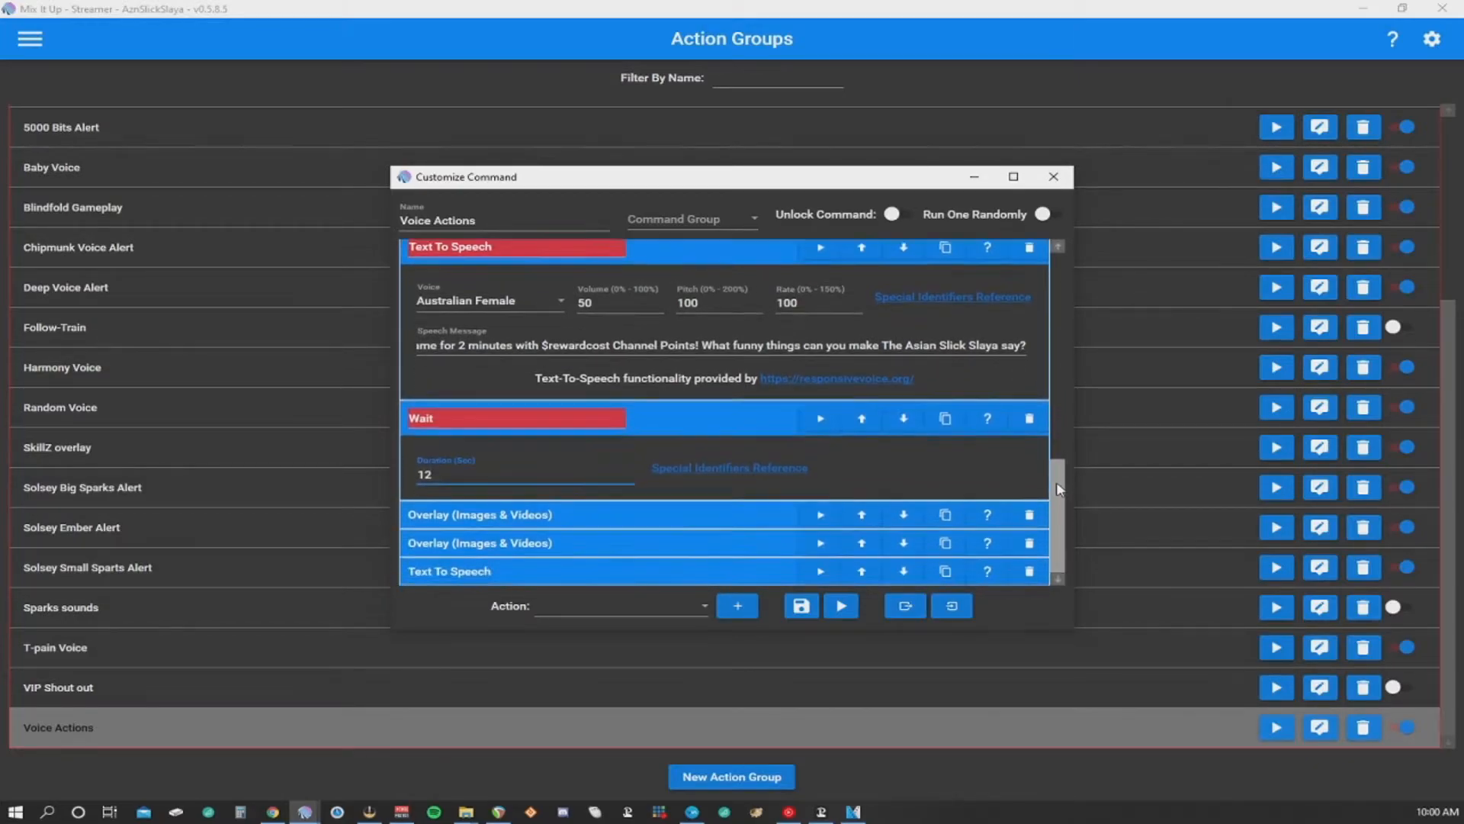
pyautogui.click(736, 521)
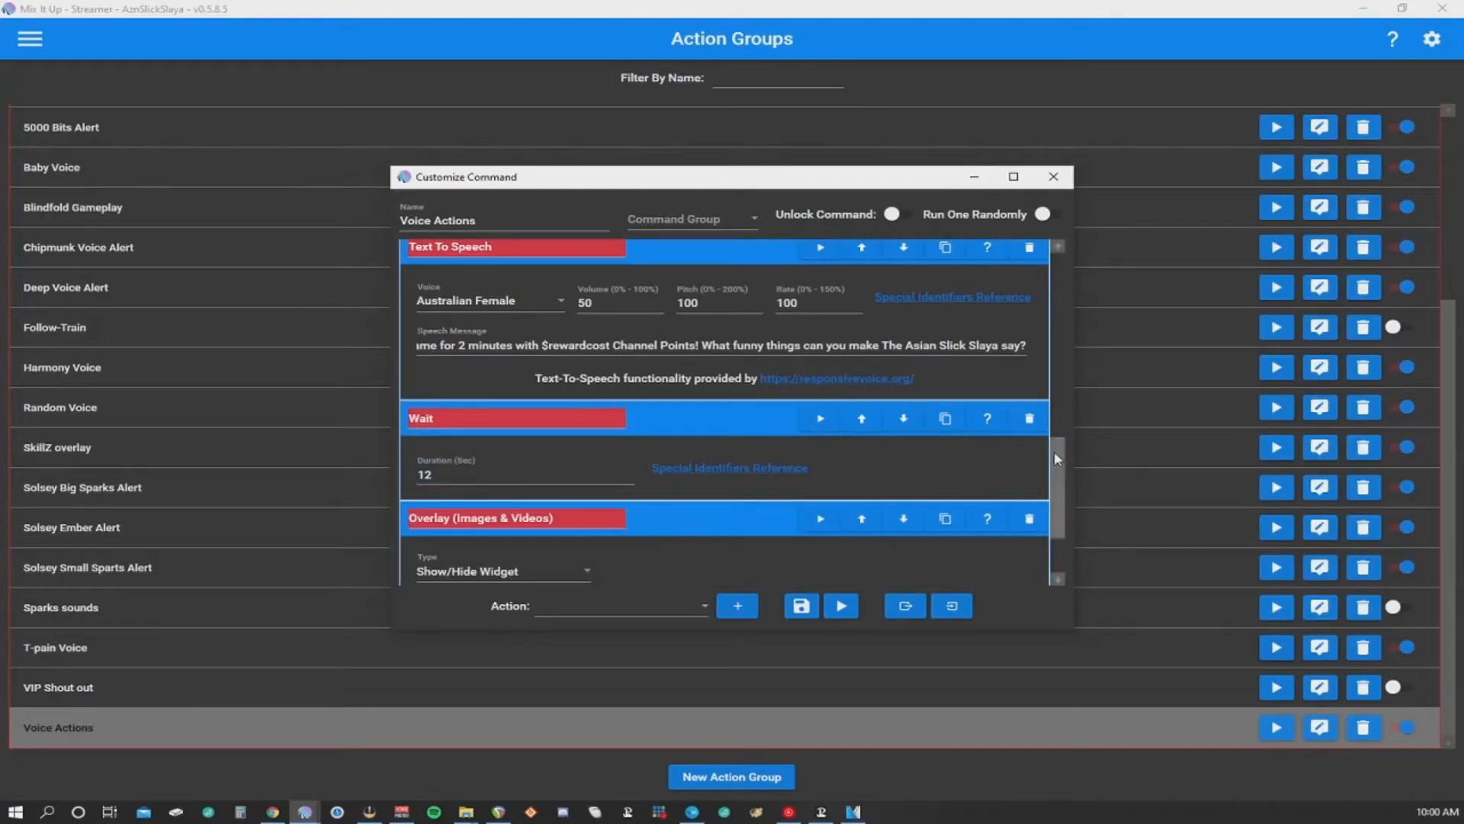
pyautogui.scroll(-2, 1057, 469)
pyautogui.scroll(-1, 1060, 482)
# Review the Voicemod Timer Overlay's type options, widget choices and Visible setting
pyautogui.click(566, 455)
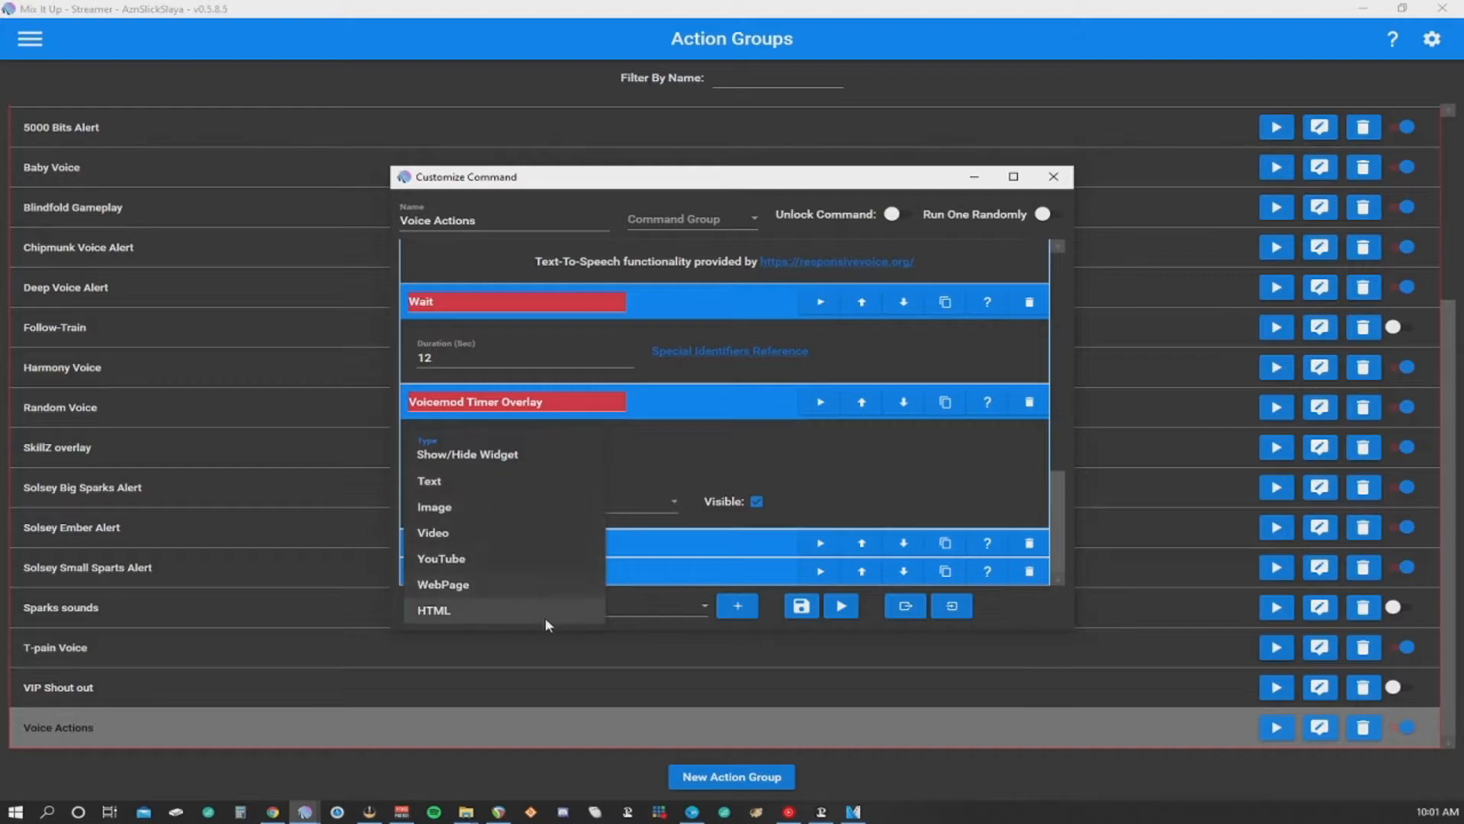
pyautogui.click(500, 456)
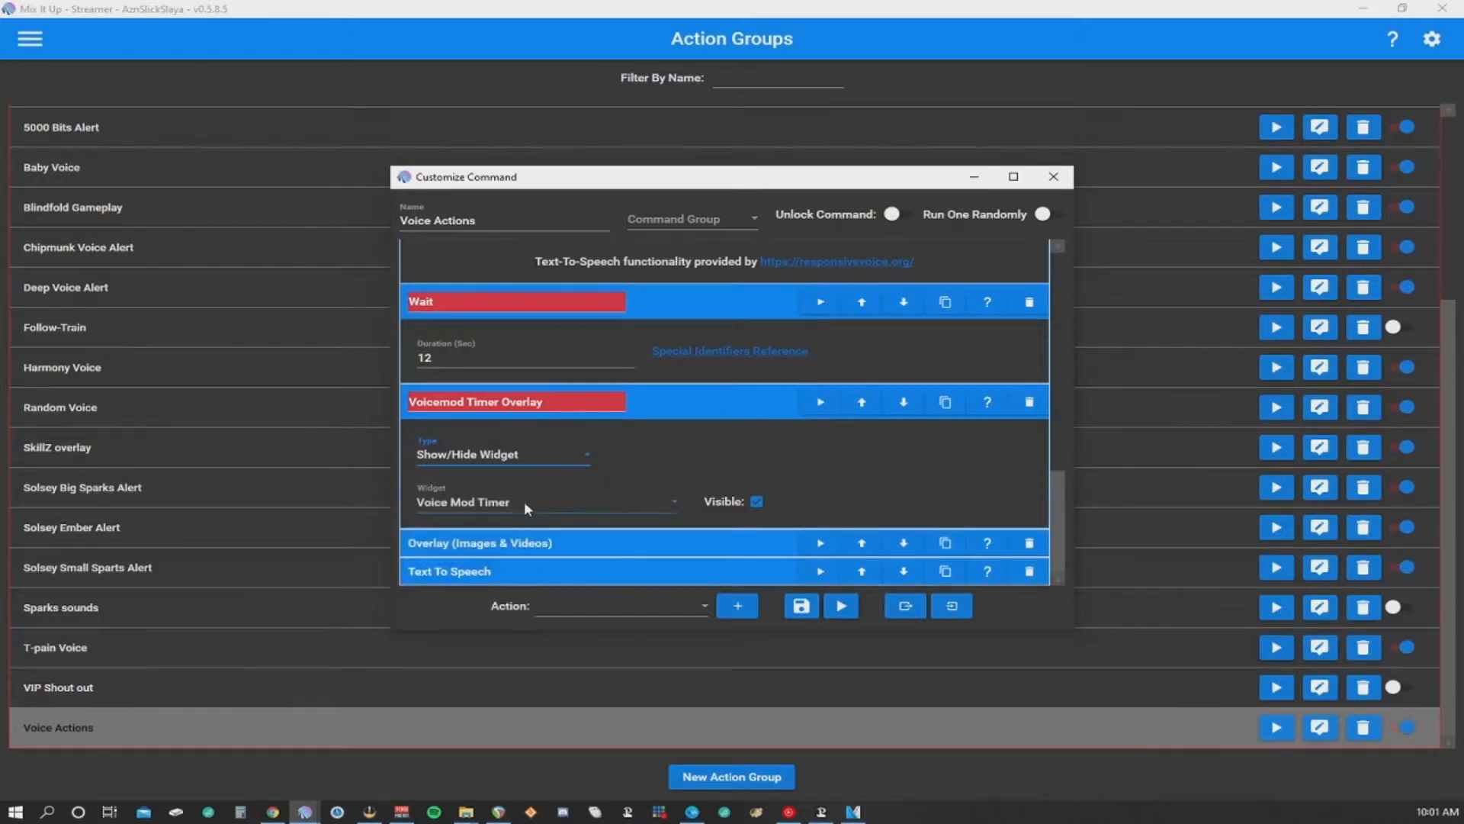
pyautogui.click(516, 501)
pyautogui.click(543, 502)
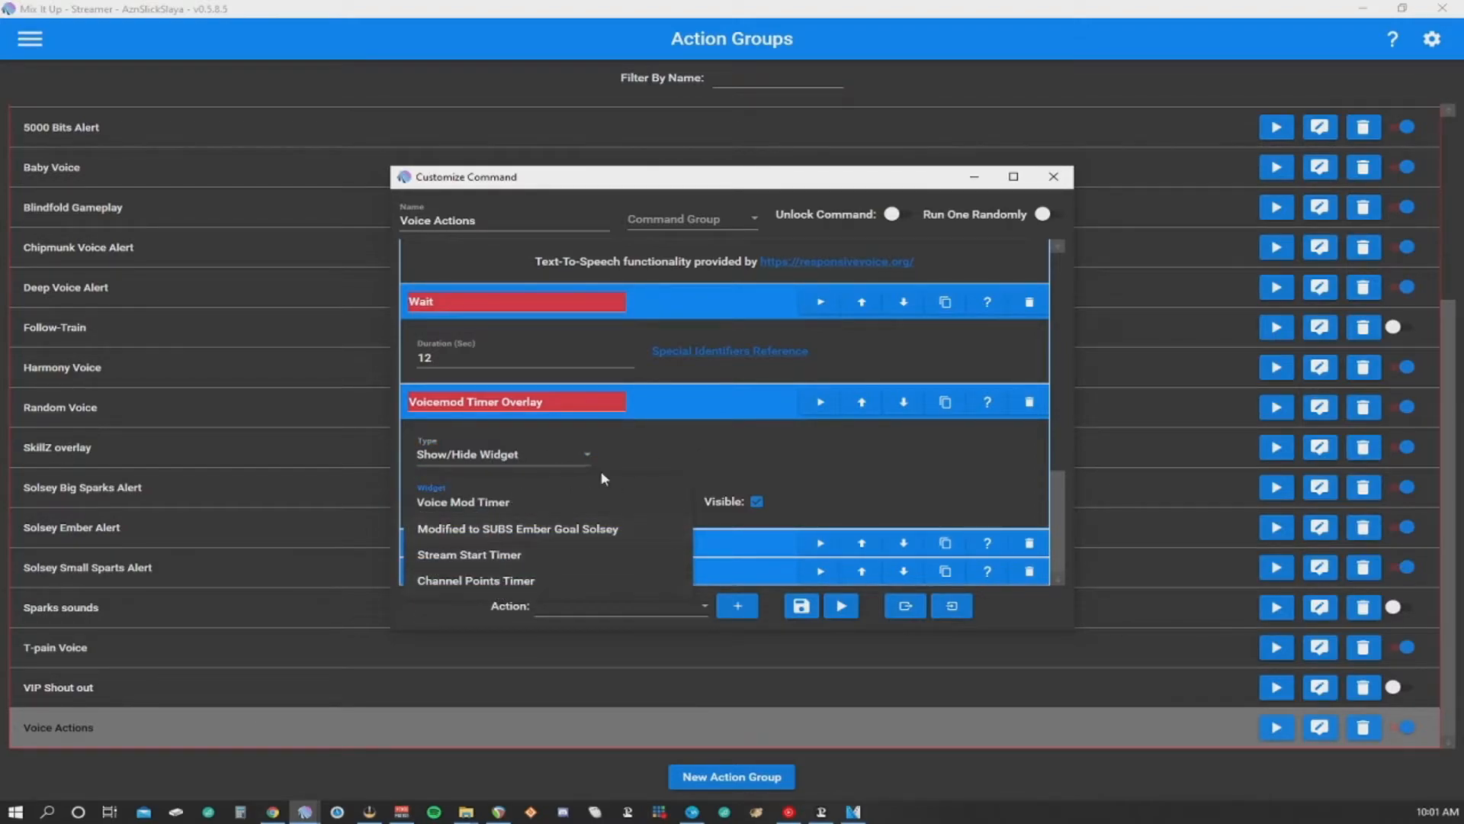
pyautogui.click(757, 501)
pyautogui.click(756, 501)
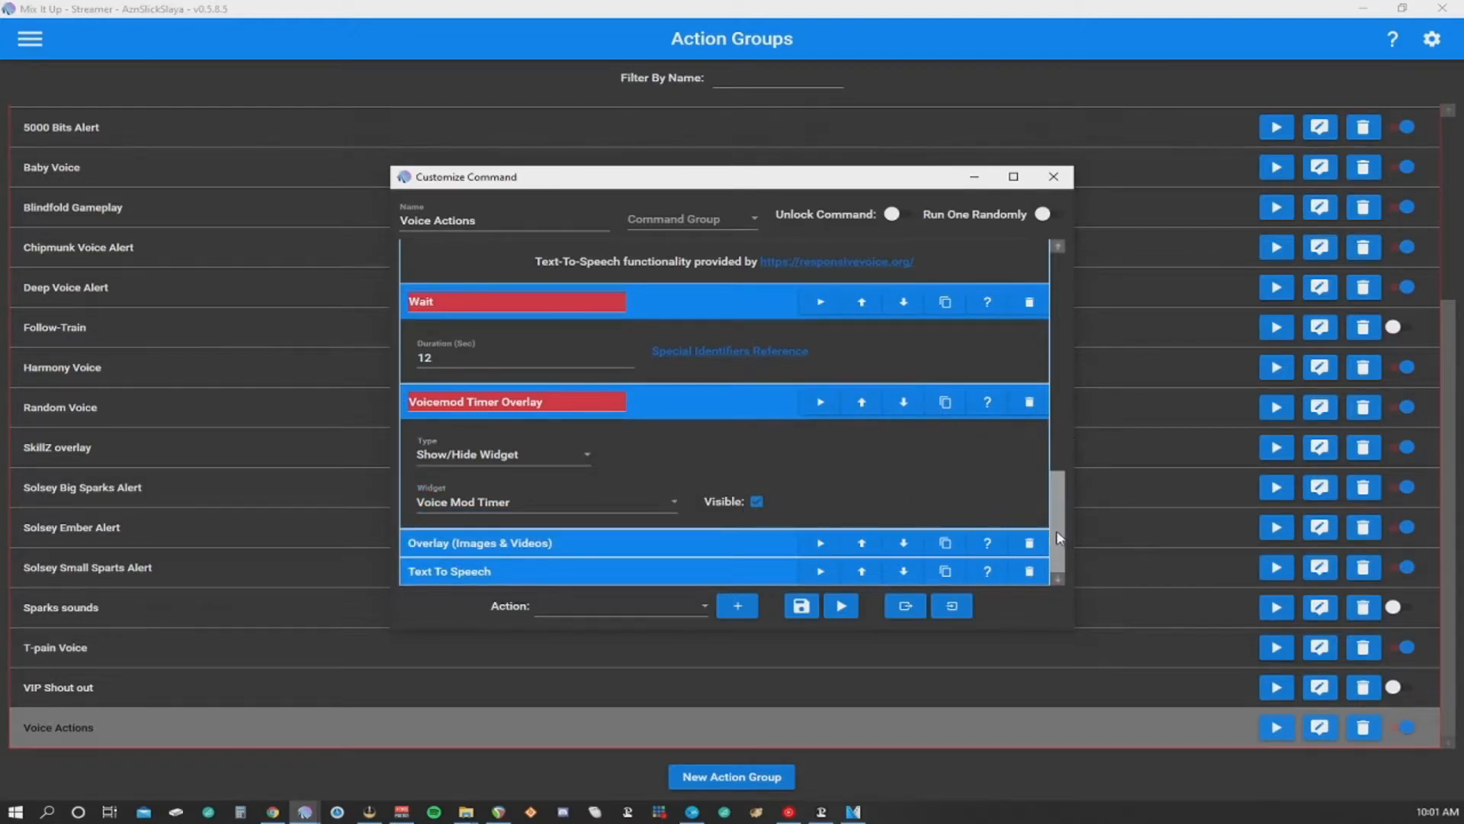
# Expand the overlay action below the Voicemod Timer Overlay and review its text, font, duration and screen position settings
pyautogui.click(716, 543)
pyautogui.scroll(-5, 1060, 534)
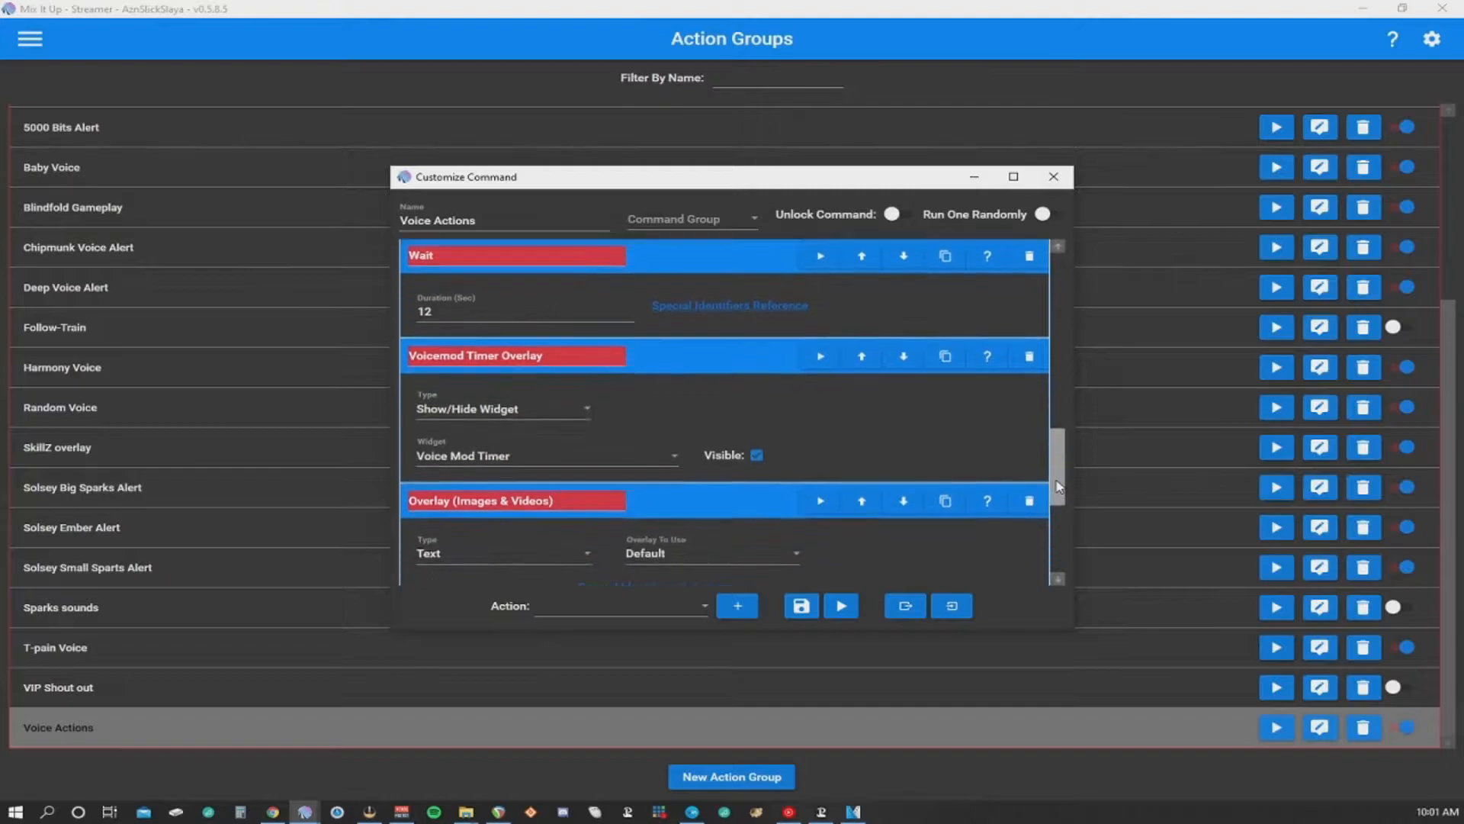
pyautogui.scroll(-1, 1064, 547)
pyautogui.scroll(2, 1064, 546)
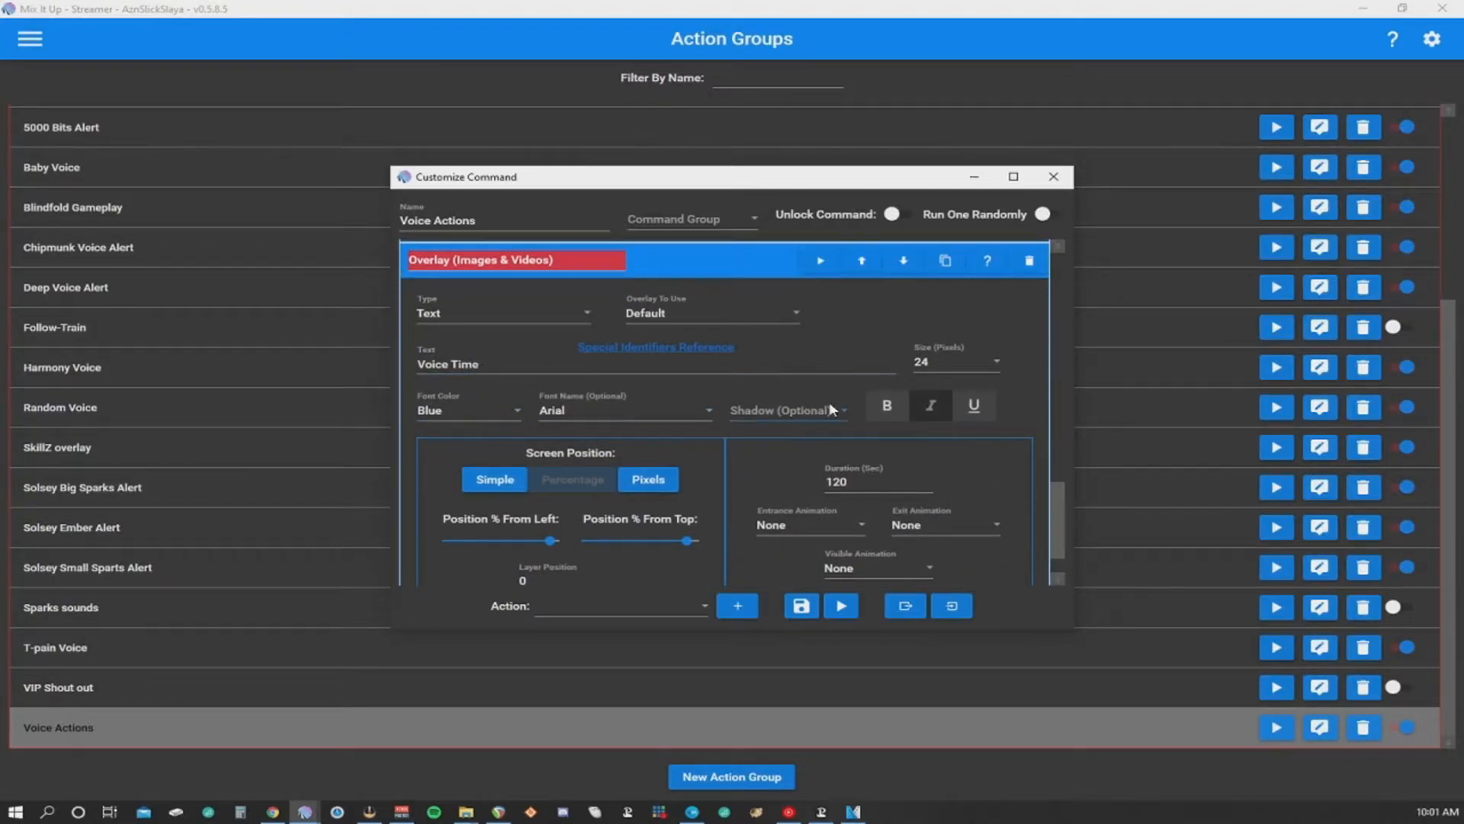
pyautogui.scroll(-1, 1062, 507)
pyautogui.scroll(-2, 1062, 507)
pyautogui.click(862, 433)
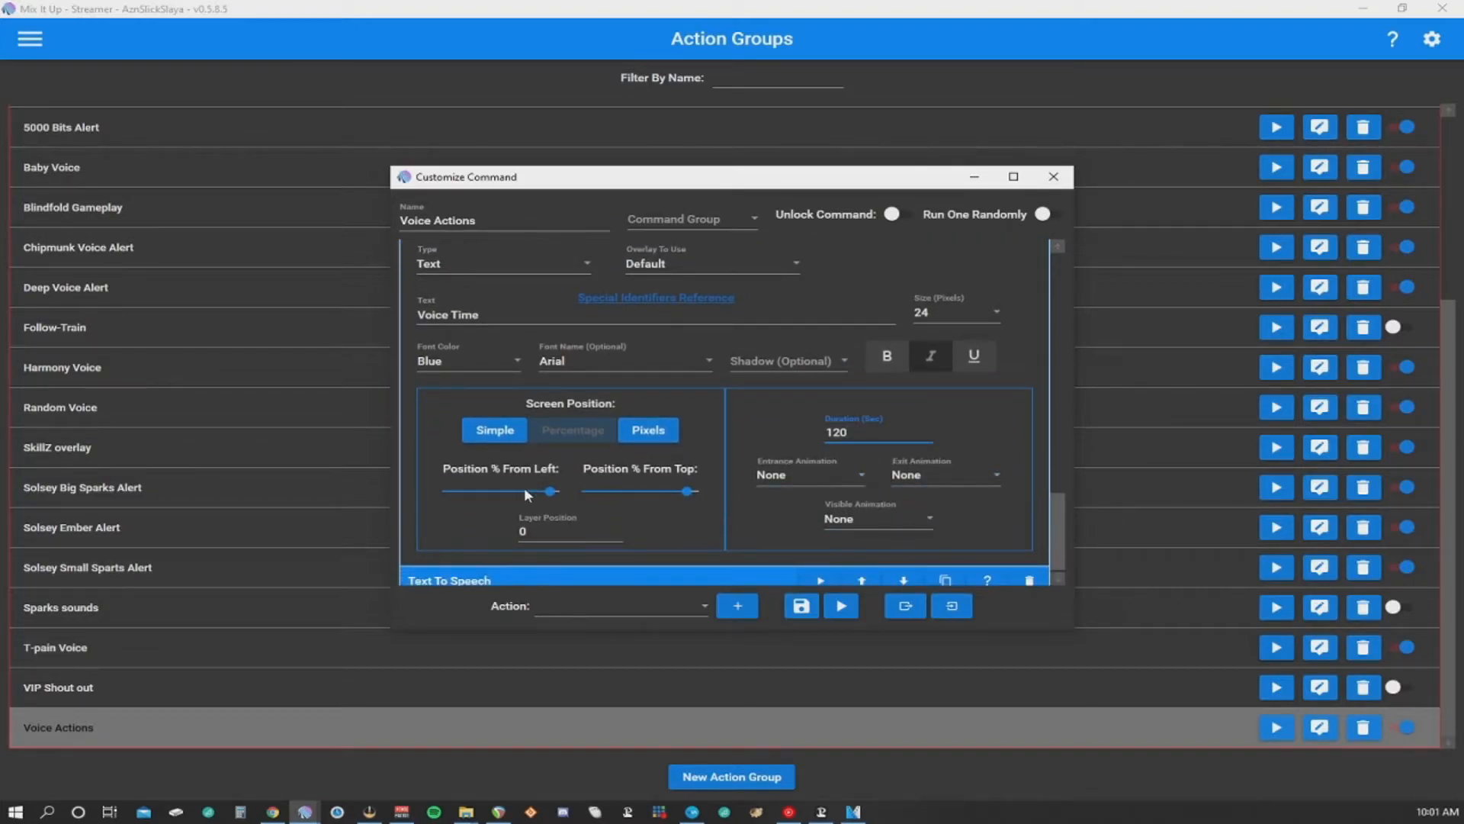
pyautogui.click(550, 493)
pyautogui.click(687, 493)
pyautogui.scroll(3, 1062, 521)
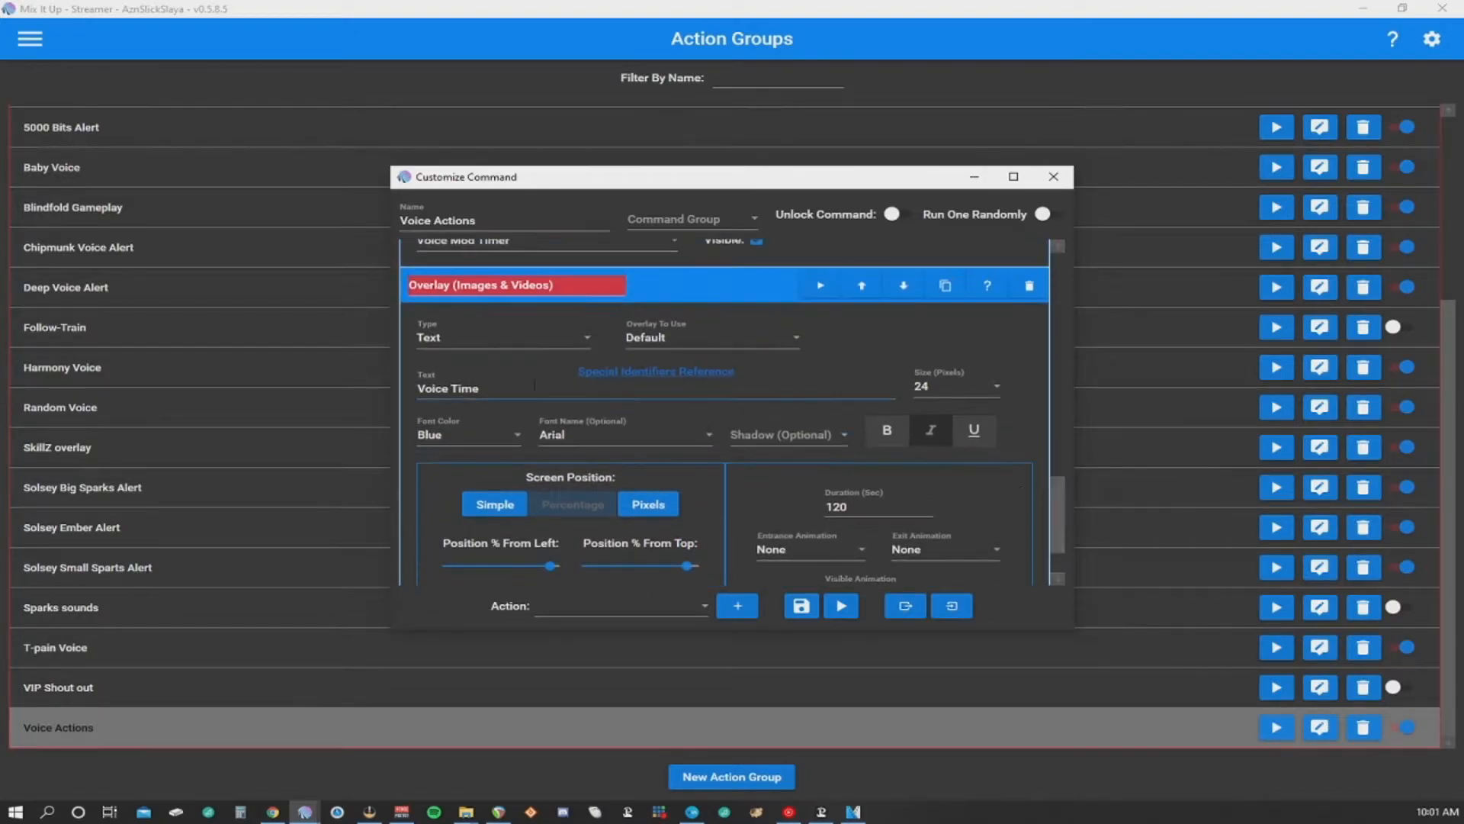
# Rename the text overlay action showing "Voice Time" to "Voice Time Title Overlay"
pyautogui.click(414, 292)
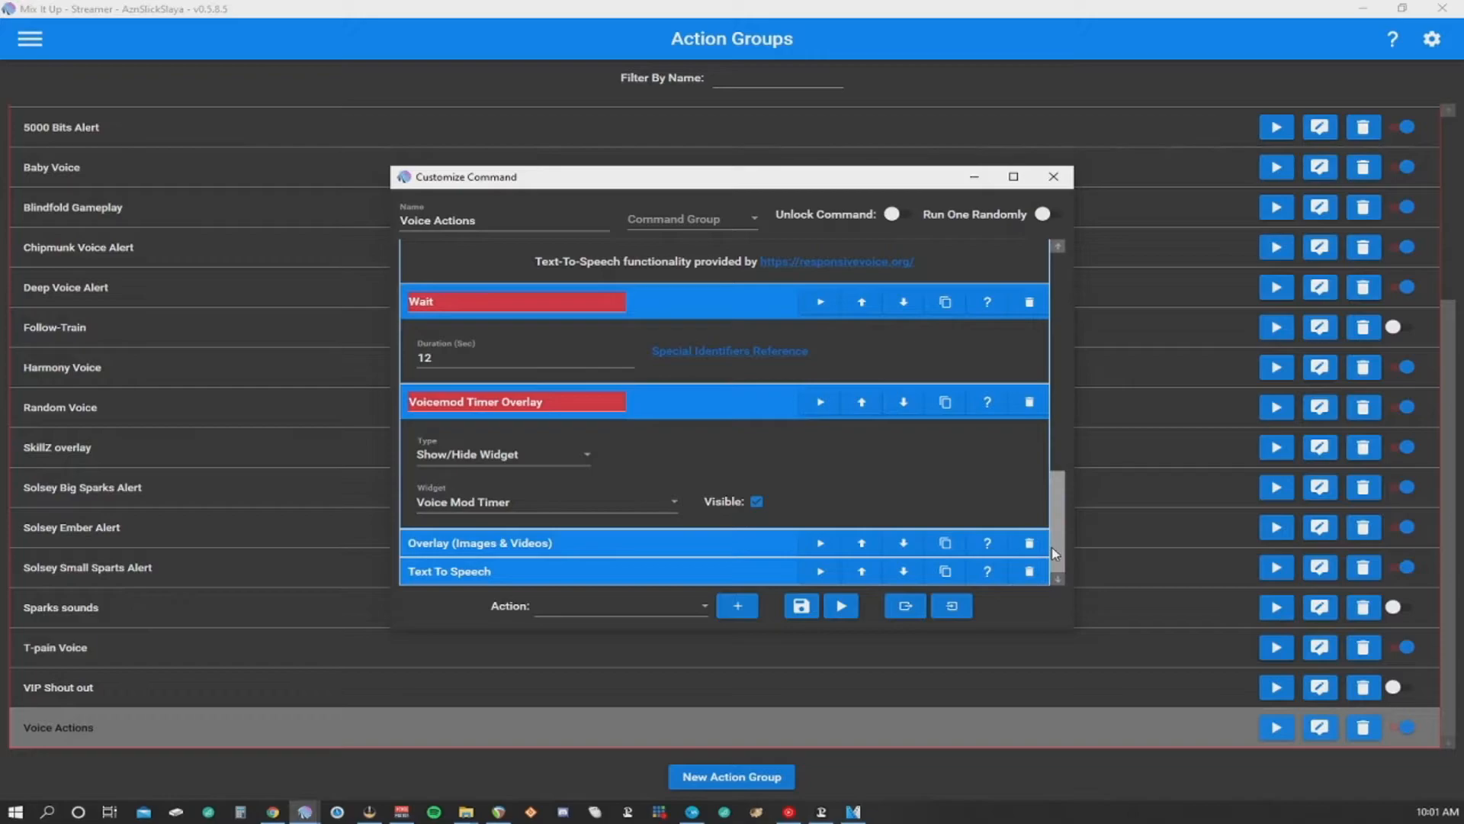
pyautogui.click(729, 547)
pyautogui.scroll(-7, 1059, 479)
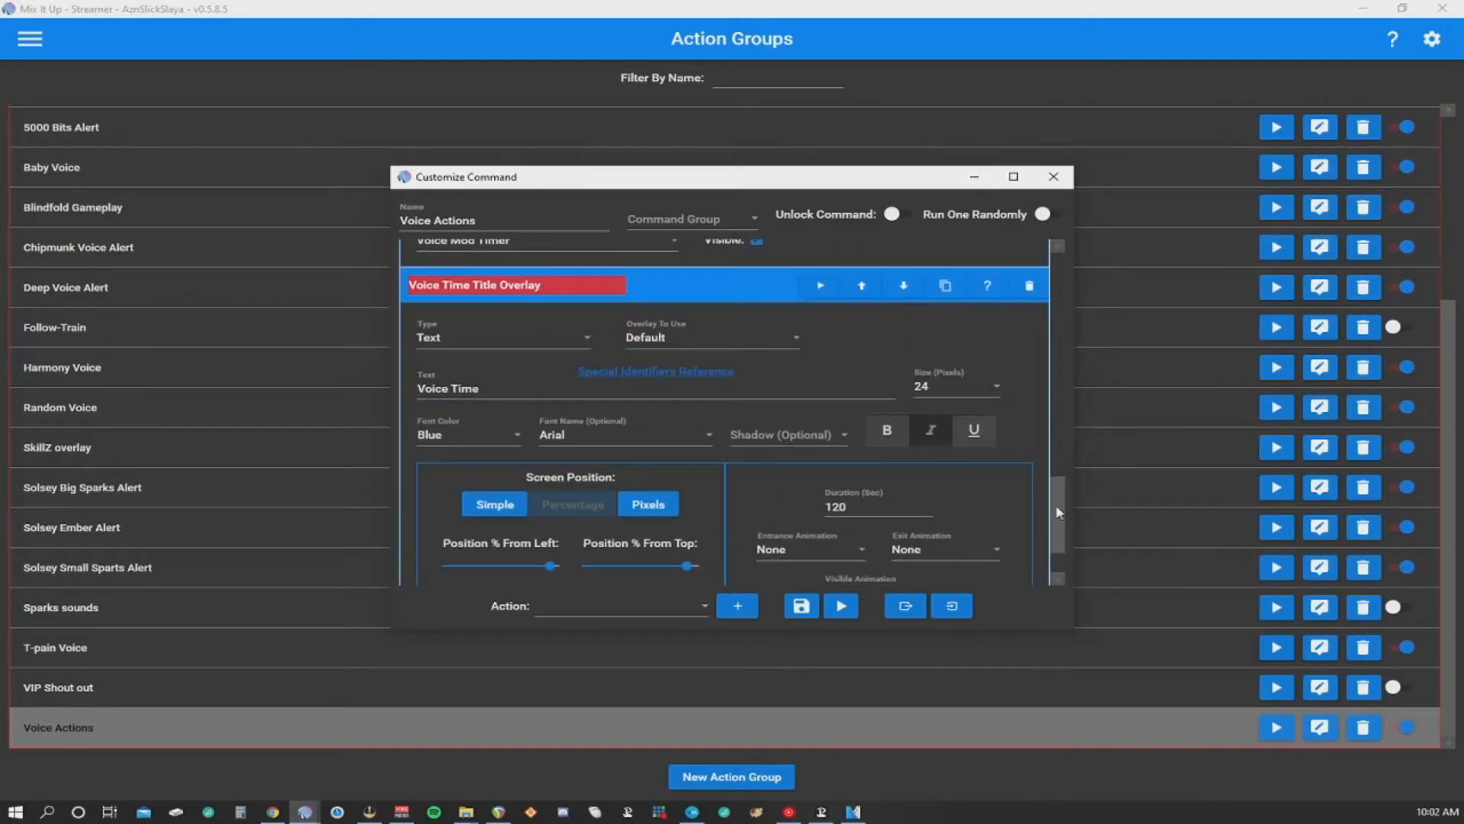
# Expand the last Text To Speech action and review its voice settings and speech message
pyautogui.scroll(-3, 1058, 519)
pyautogui.click(762, 578)
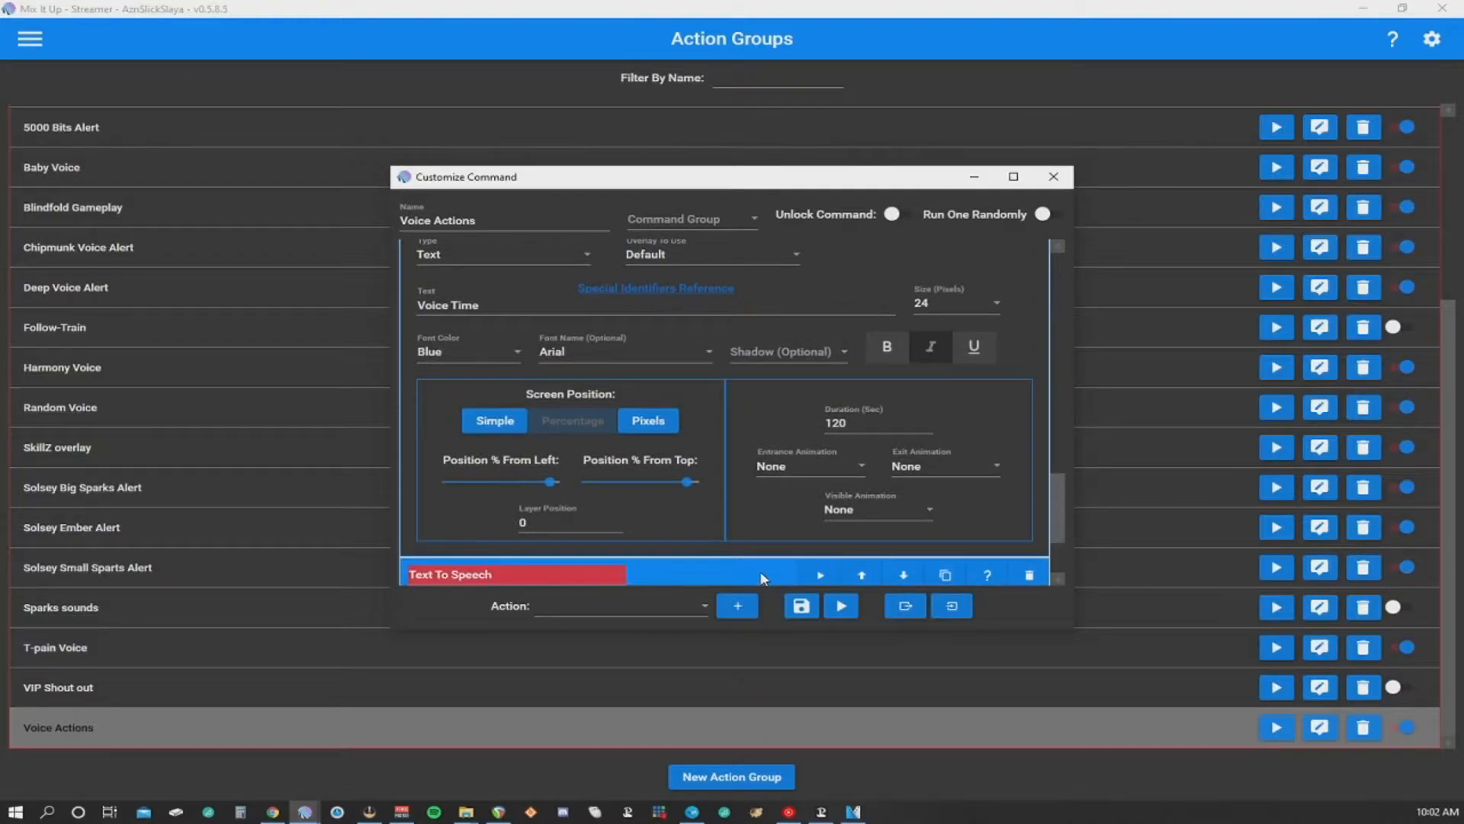
pyautogui.scroll(-4, 1058, 533)
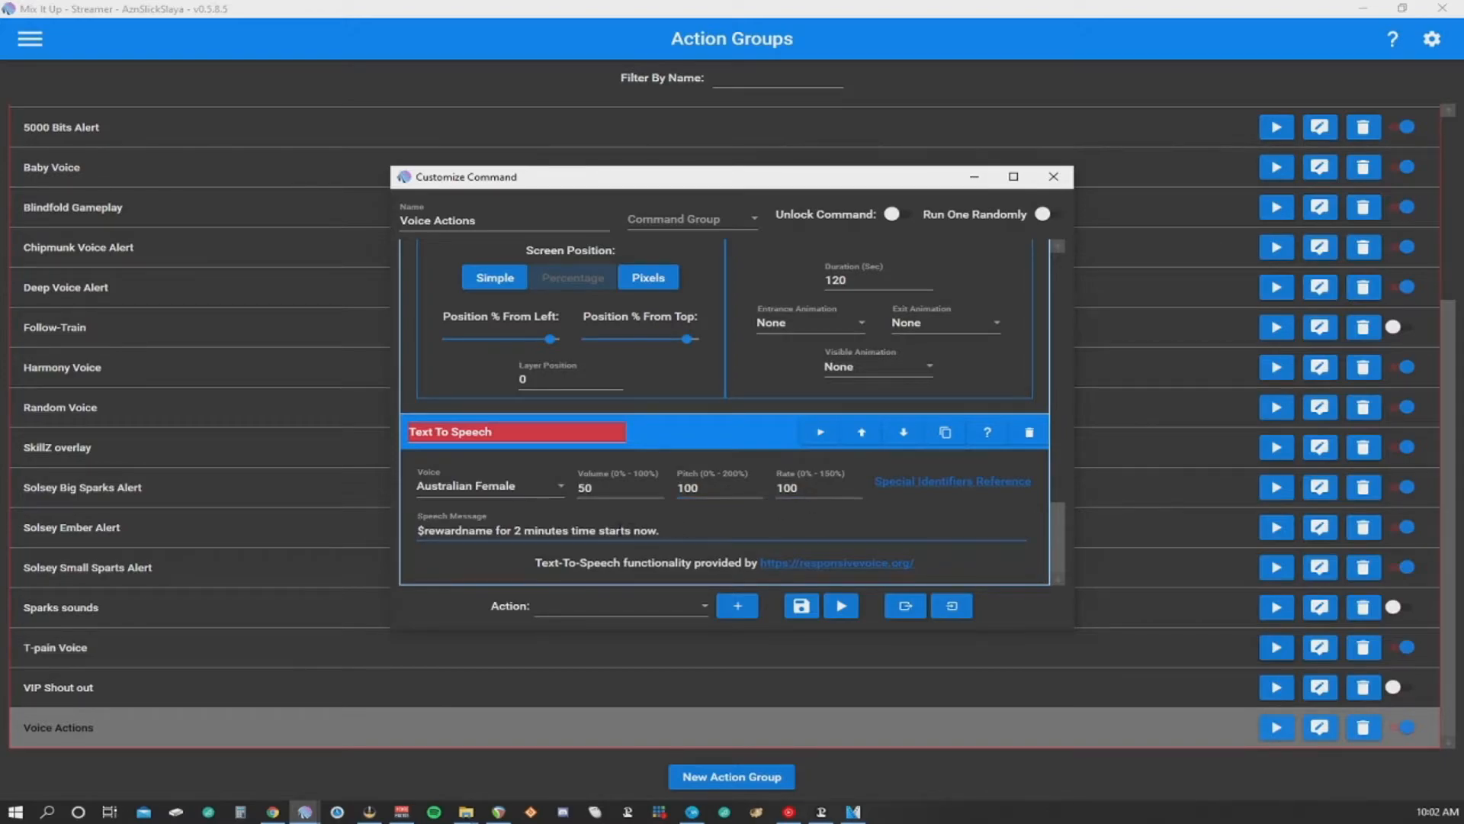
# Review the $rewardname identifier in the Text To Speech message and save the Voice Actions command
pyautogui.moveTo(492, 532); pyautogui.dragTo(414, 541)
pyautogui.click(456, 566)
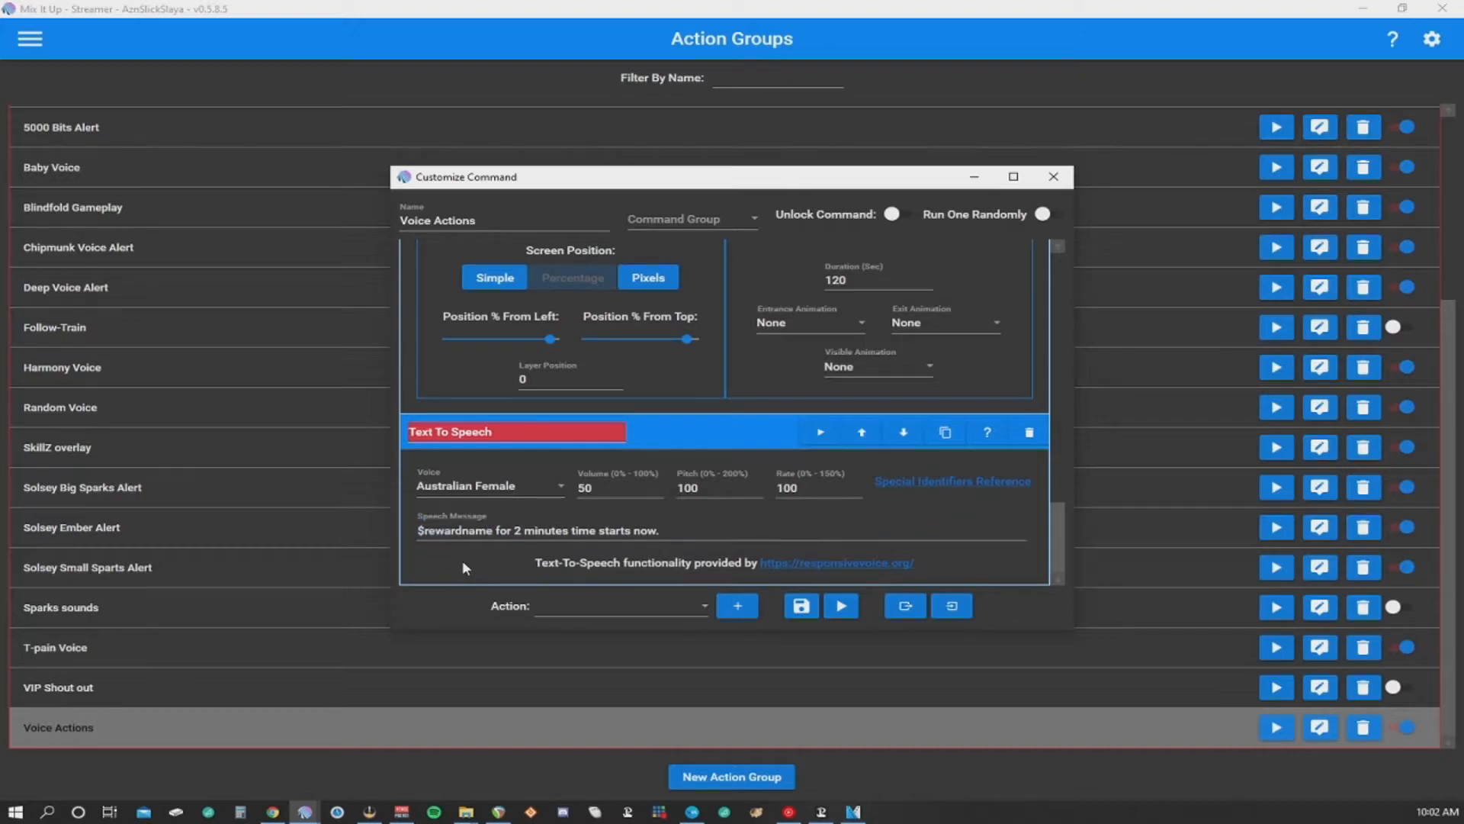
pyautogui.click(801, 606)
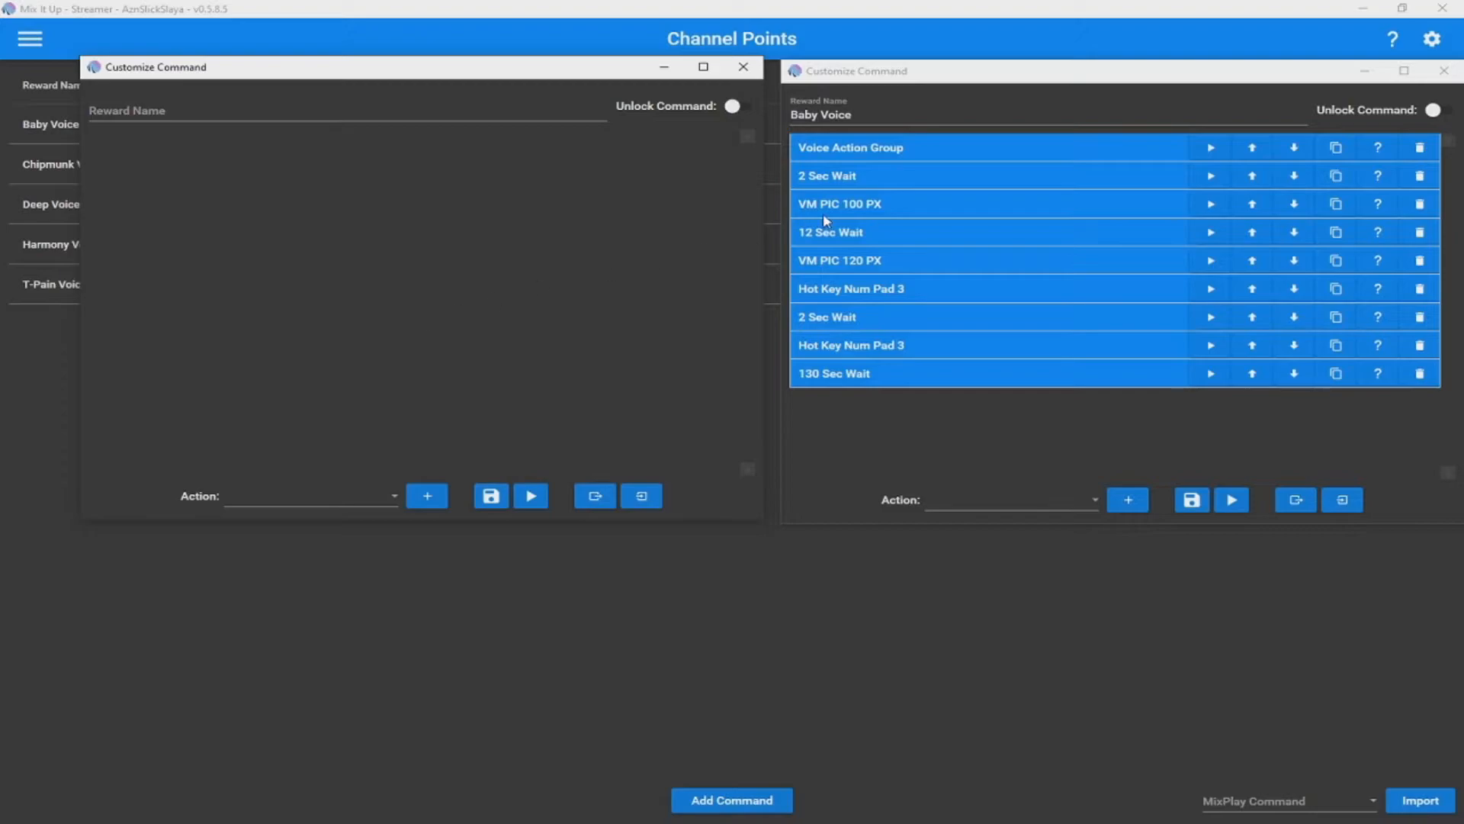
# Expand Baby Voice's Voice Action Group for reference and name the new channel point reward command "Santa Voice"
pyautogui.click(944, 148)
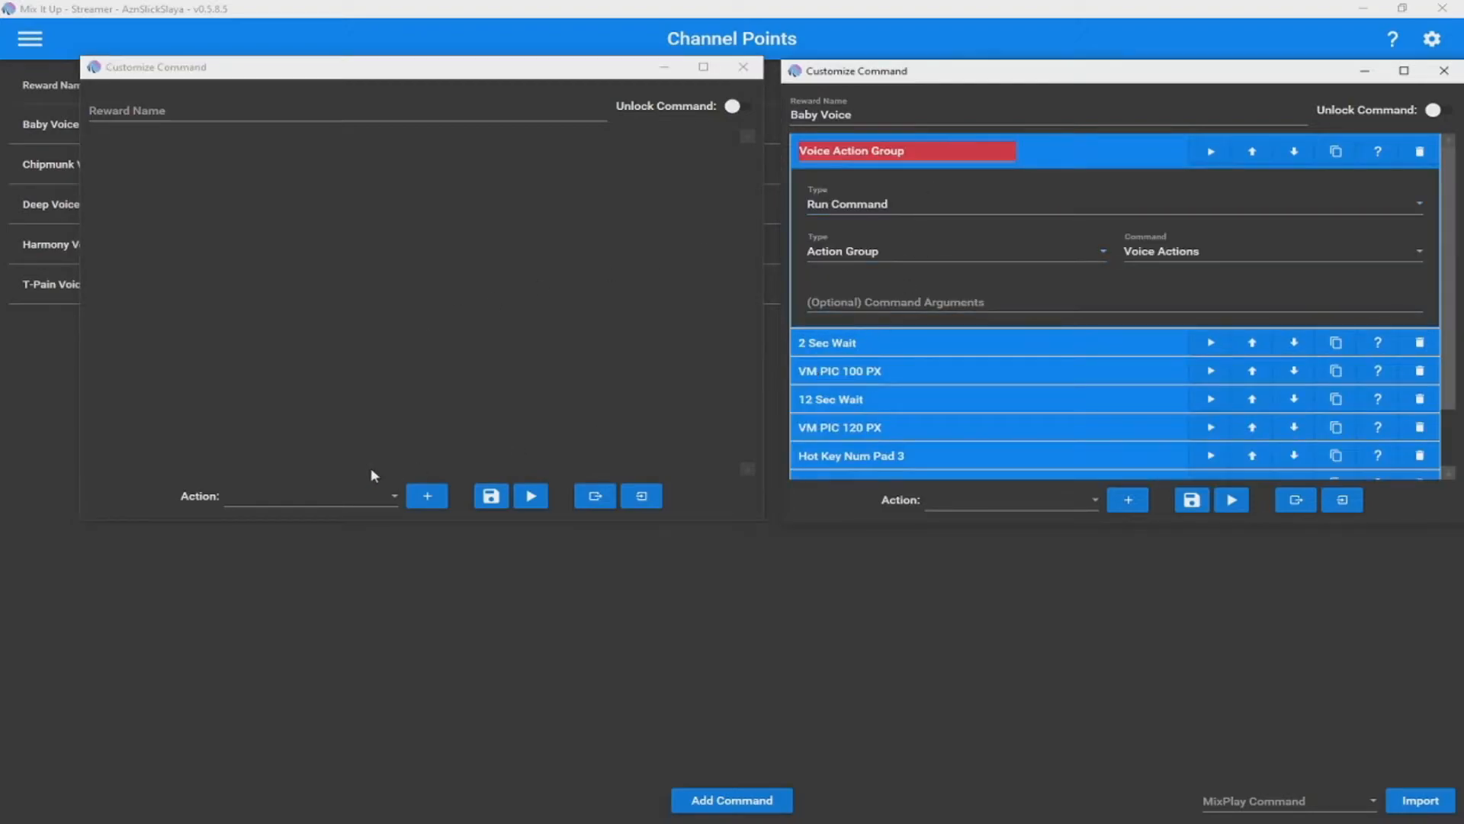
pyautogui.click(279, 110)
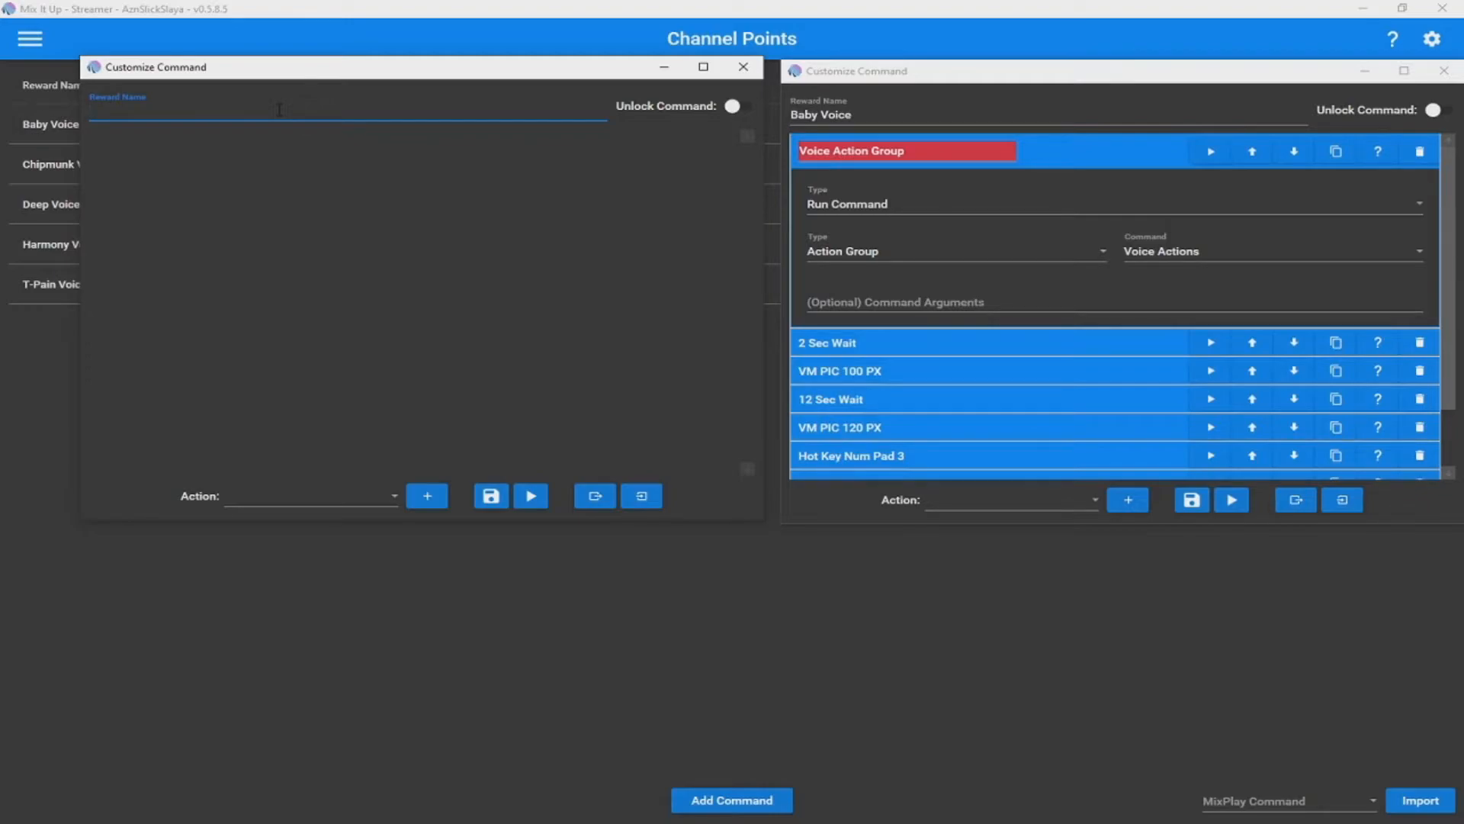
pyautogui.write('Santa Voice')
# Add a Command action to the Santa Voice reward
pyautogui.click(360, 494)
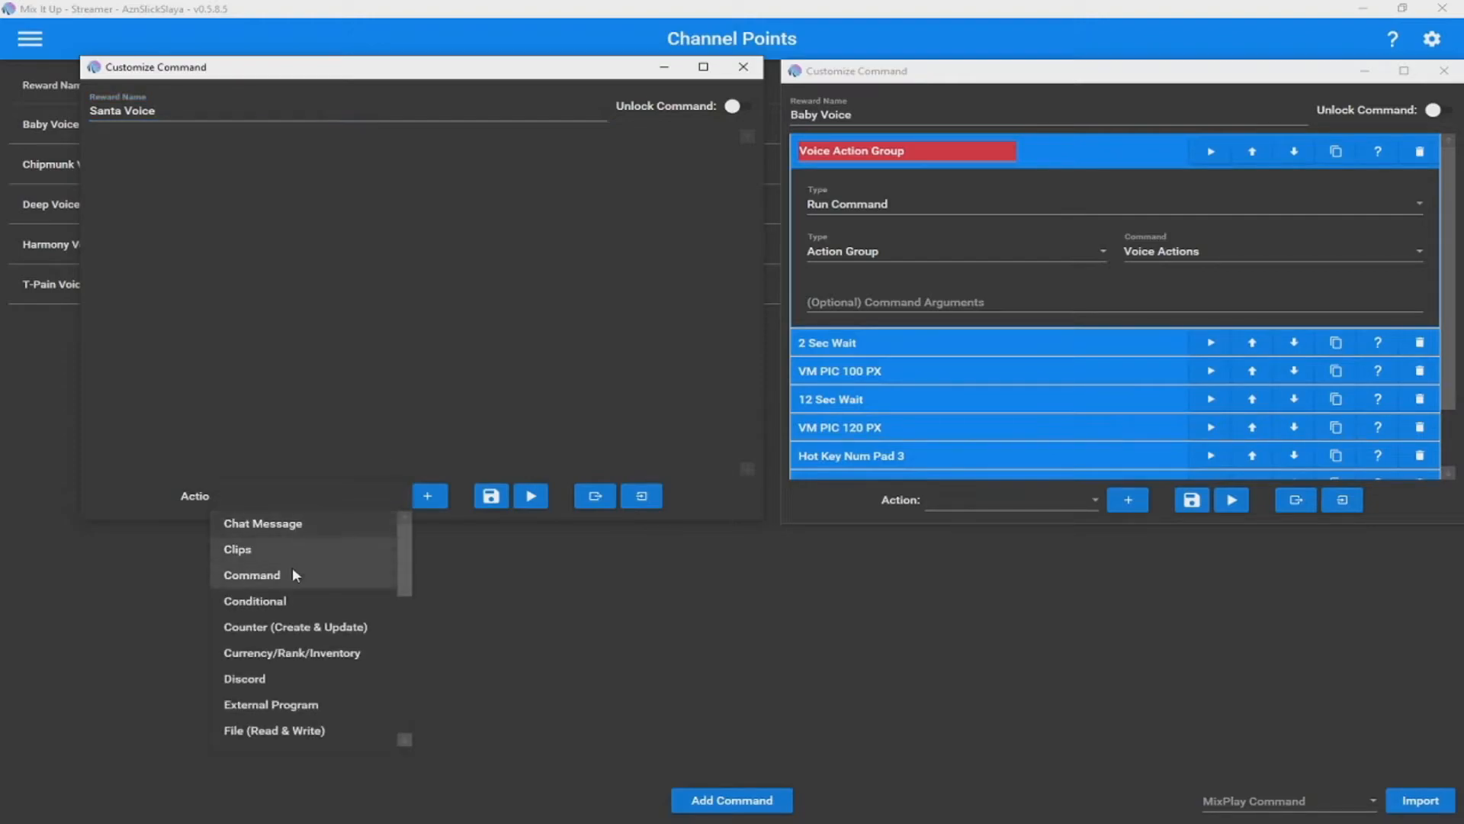
pyautogui.scroll(-6, 302, 548)
pyautogui.scroll(5, 298, 572)
pyautogui.scroll(1, 305, 543)
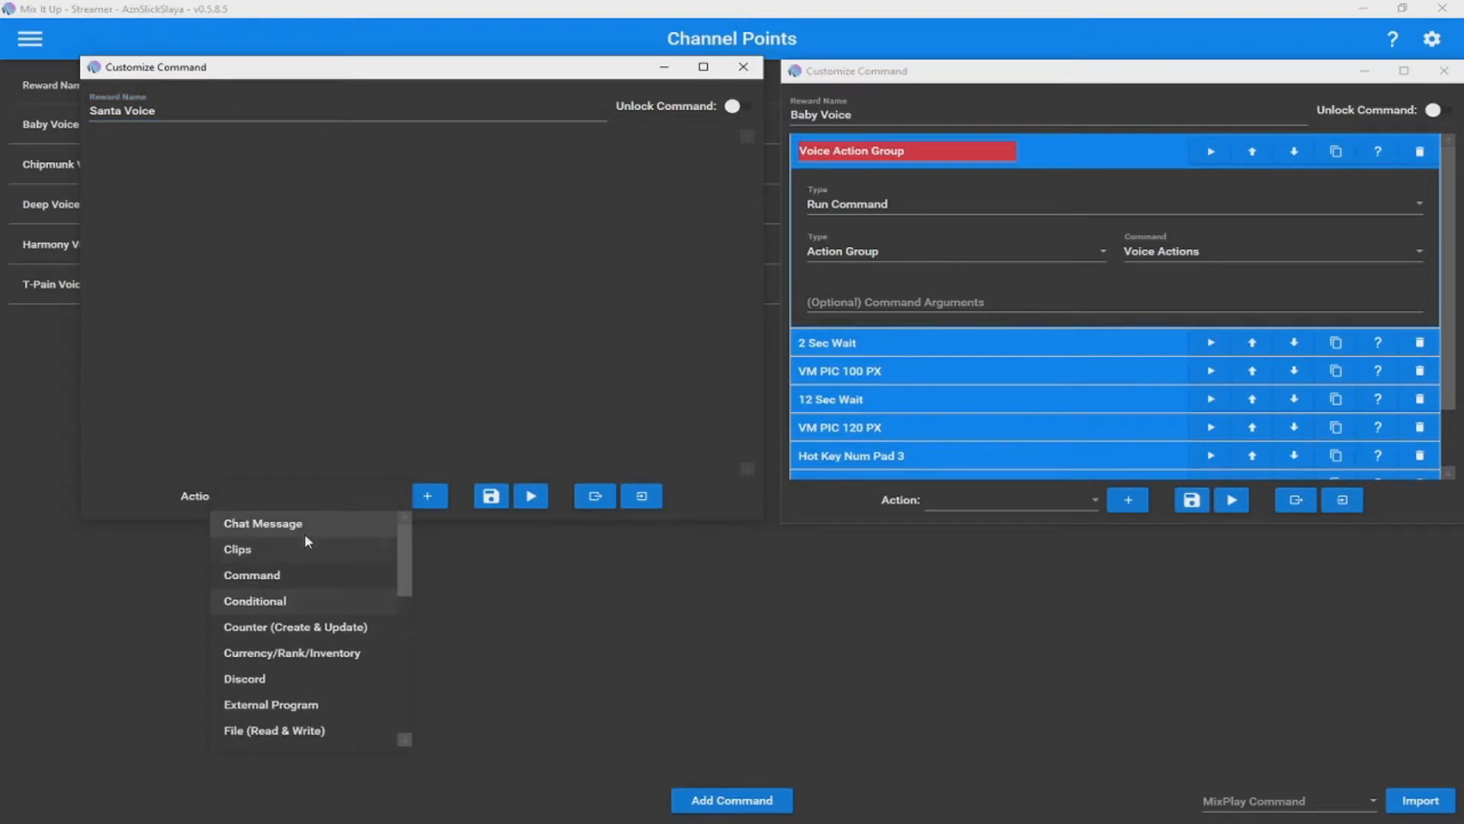
pyautogui.click(277, 576)
pyautogui.click(424, 496)
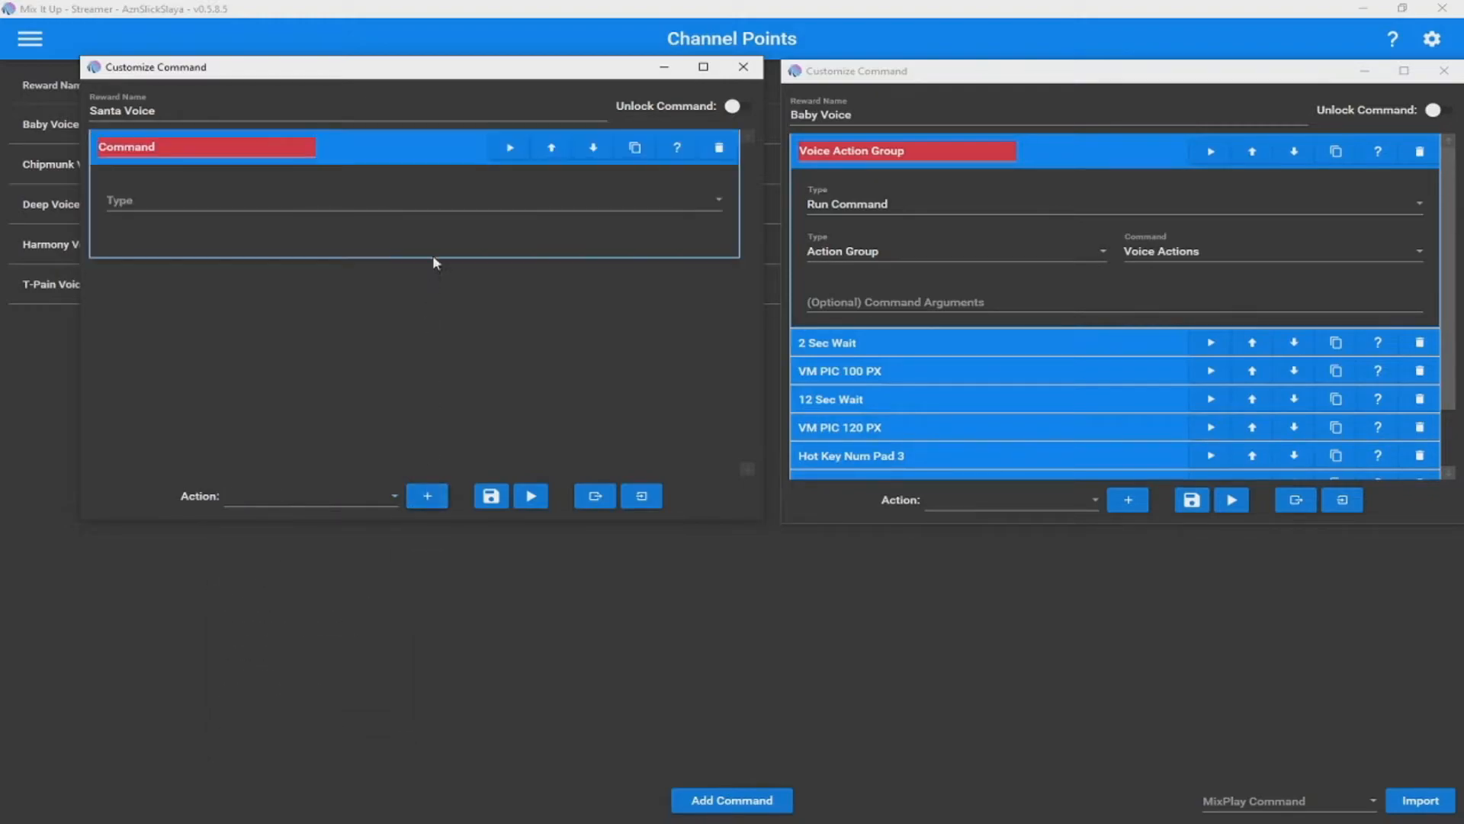
# Copy the "Voice Action Group" name from Baby Voice and use it to rename Santa Voice's new Command action
pyautogui.moveTo(918, 153); pyautogui.dragTo(800, 151)
pyautogui.hotkey('ctrl', 'c')
pyautogui.rightClick(825, 156)
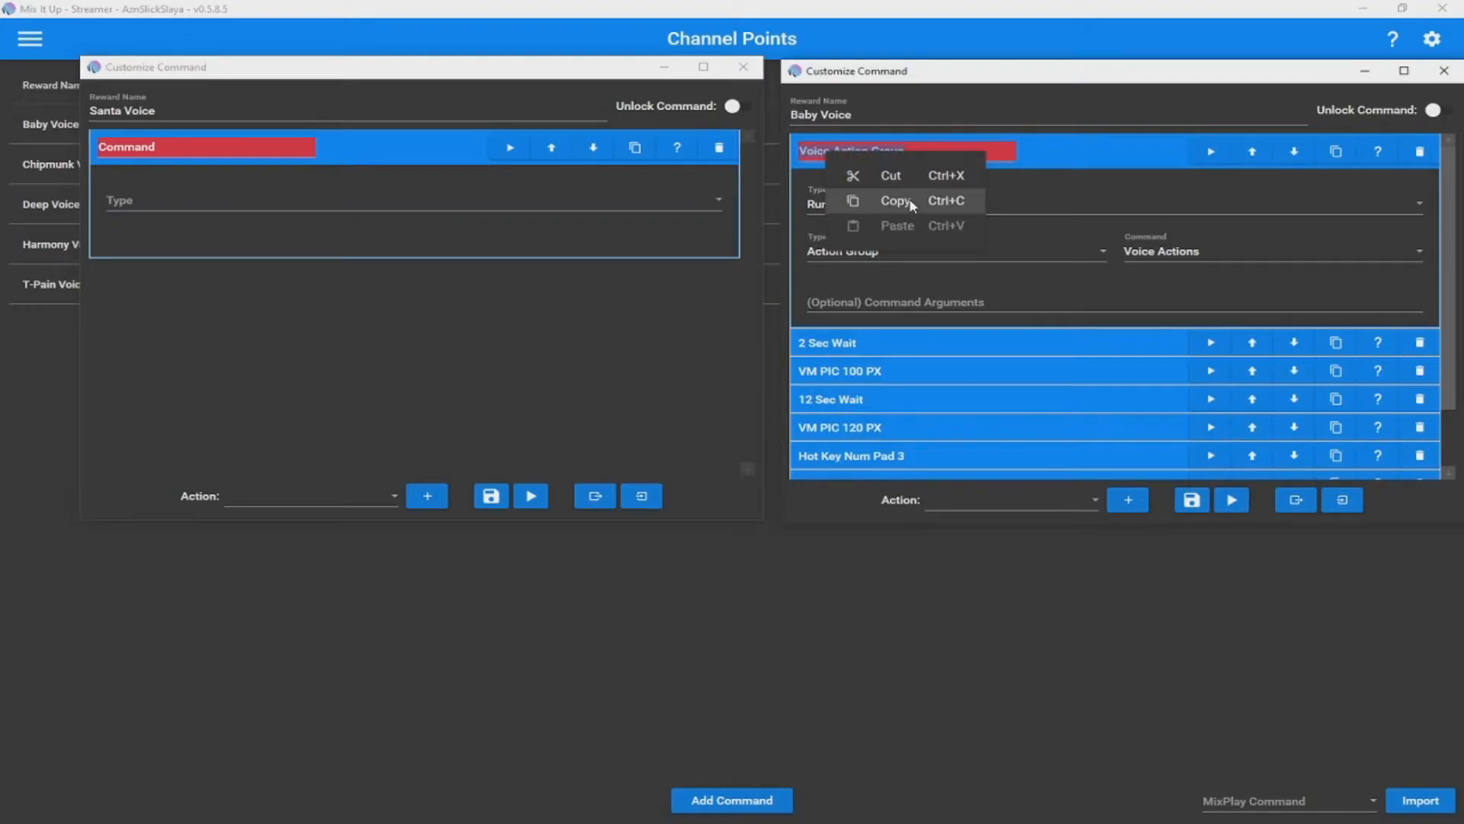
pyautogui.click(912, 201)
pyautogui.click(201, 167)
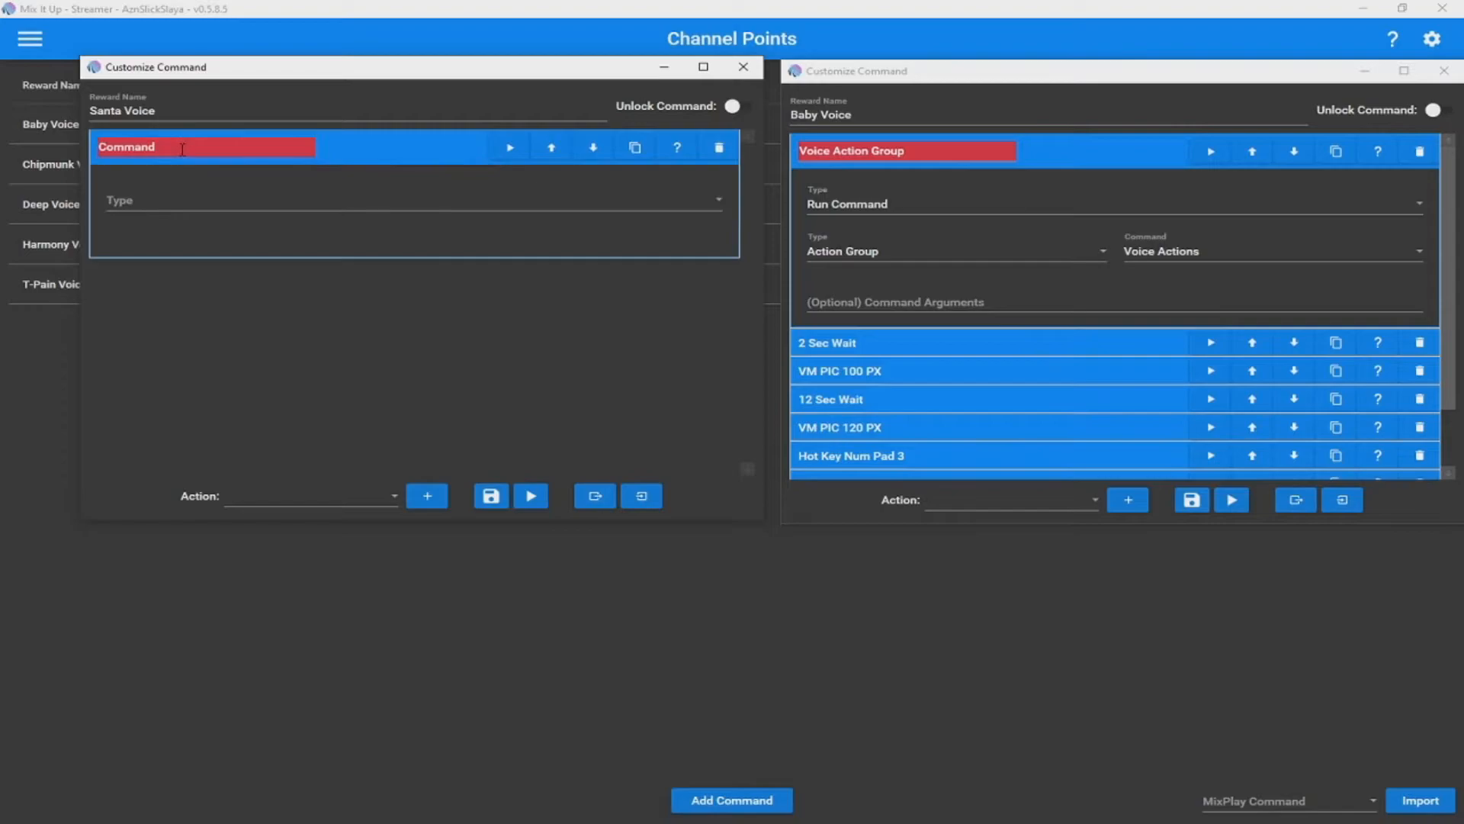
pyautogui.rightClick(121, 148)
pyautogui.click(204, 228)
# Configure Santa Voice's Voice Action Group to run the Voice Actions command of type Action Group, and collapse it in both windows
pyautogui.click(177, 201)
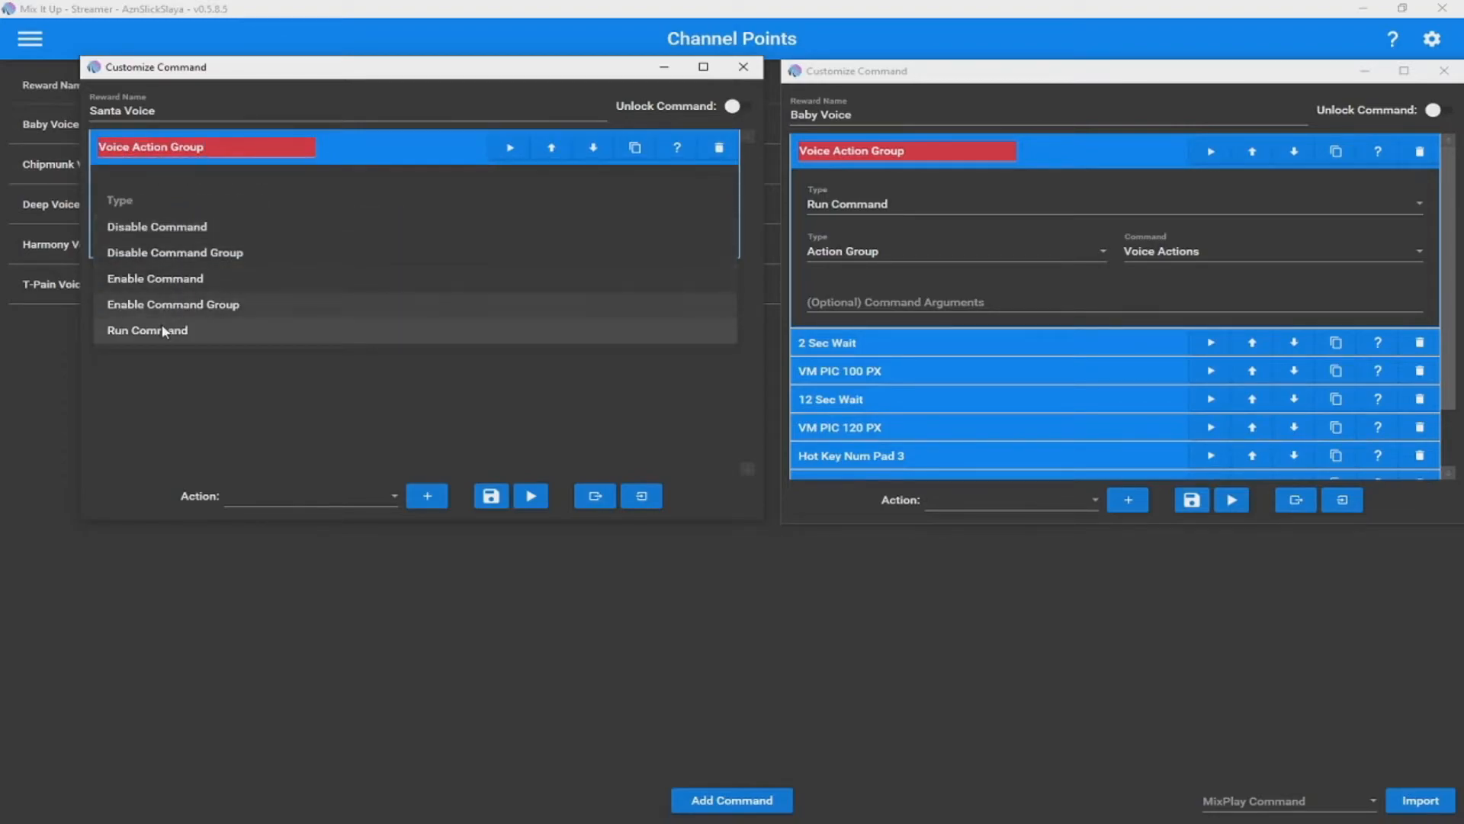
pyautogui.click(217, 330)
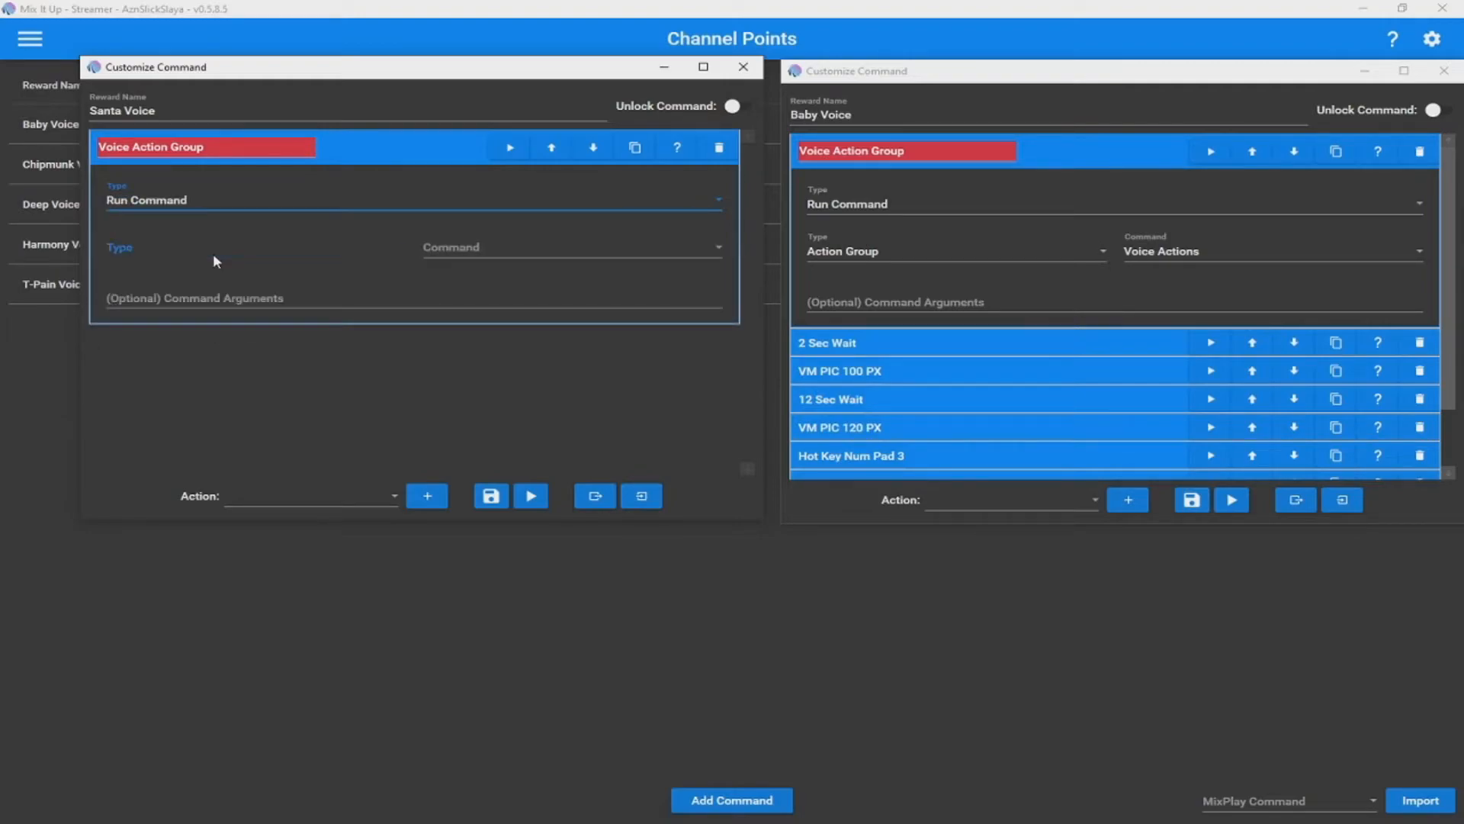
pyautogui.click(215, 260)
pyautogui.click(216, 275)
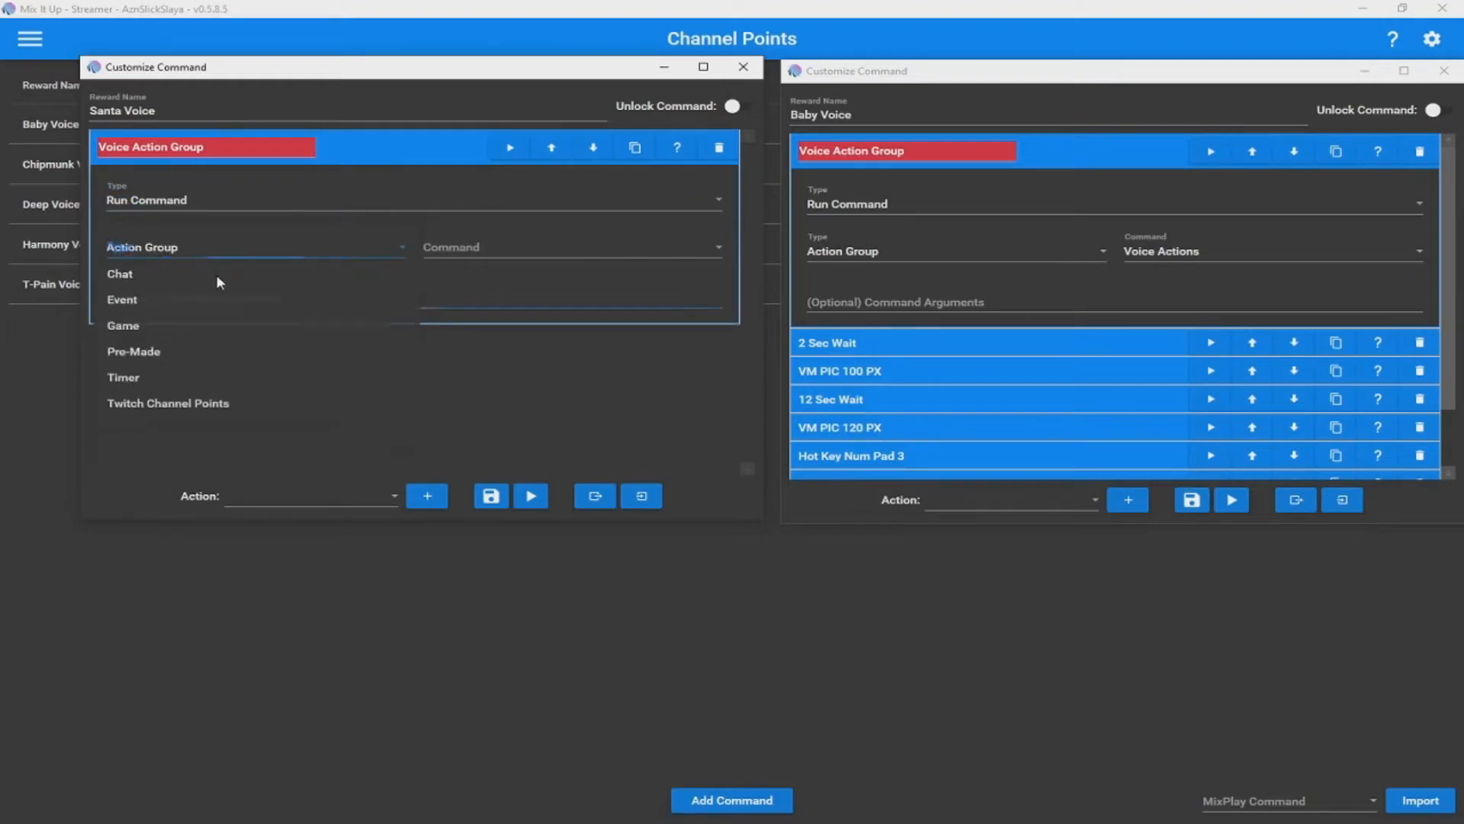
pyautogui.click(508, 251)
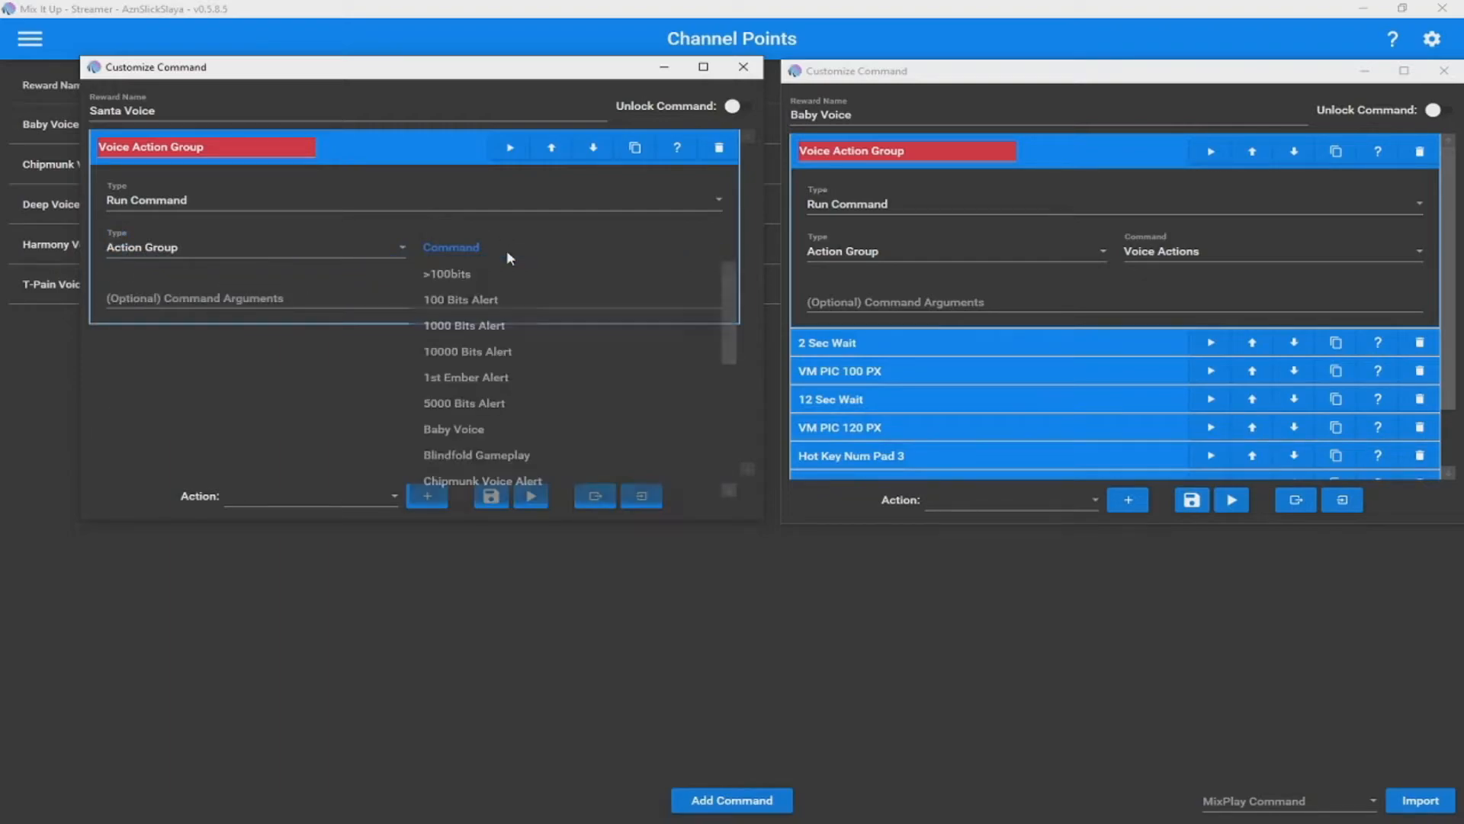
pyautogui.moveTo(729, 345); pyautogui.dragTo(734, 477)
pyautogui.click(517, 480)
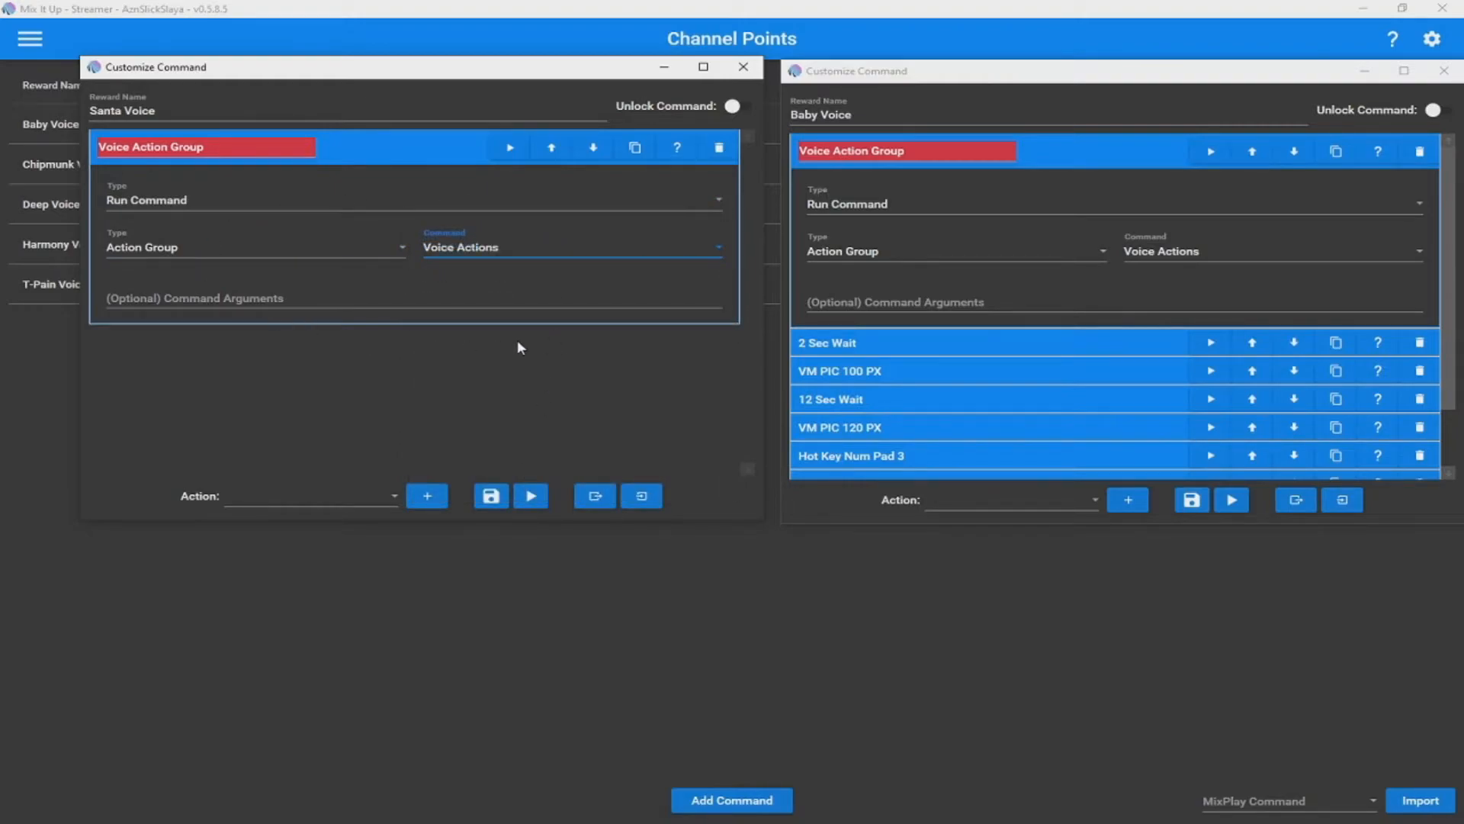
pyautogui.click(1080, 157)
pyautogui.click(407, 155)
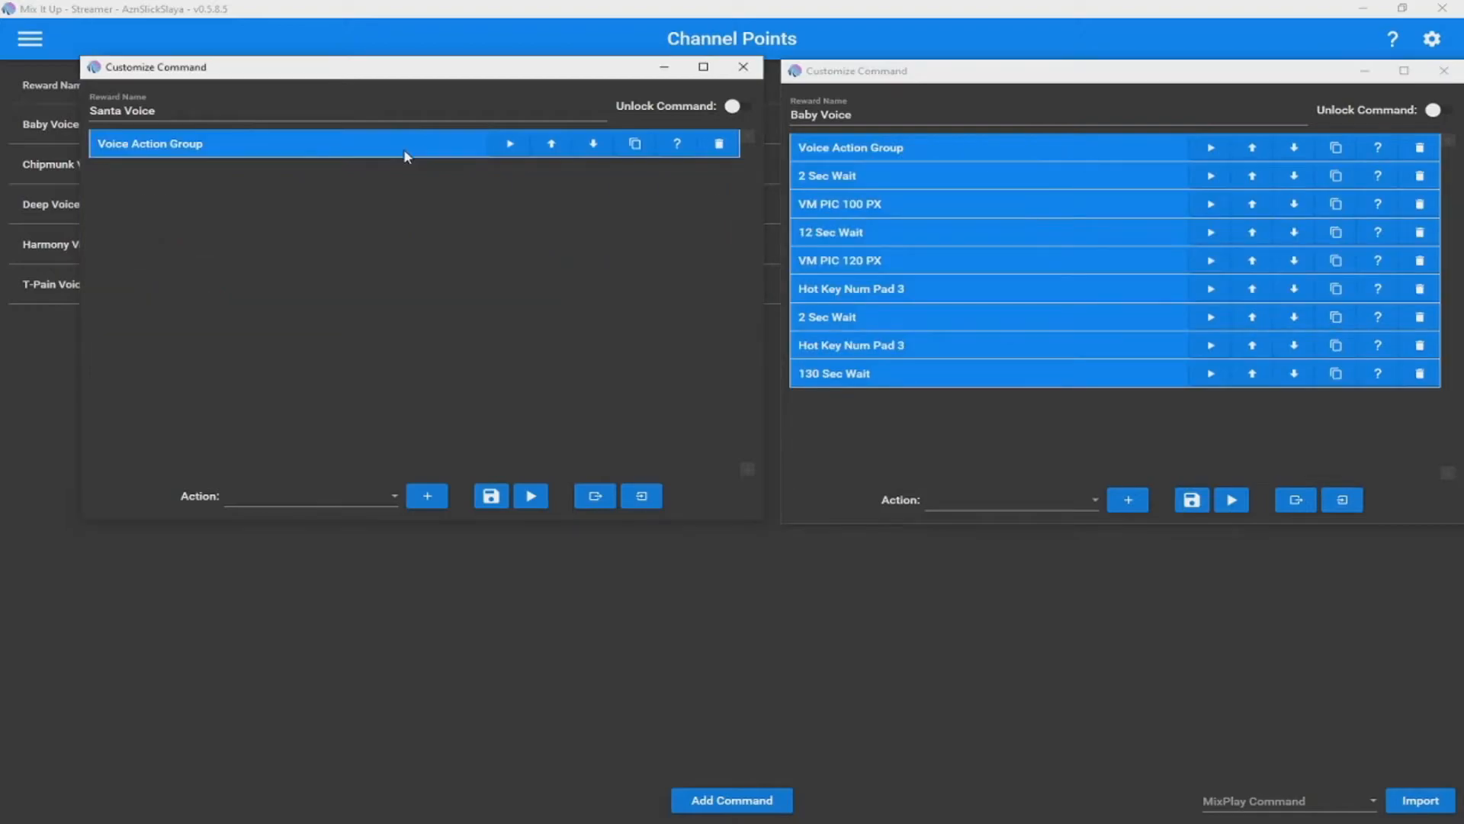
# Expand Baby Voice's first 2 Sec Wait for reference and add a Wait action to Santa Voice
pyautogui.click(992, 176)
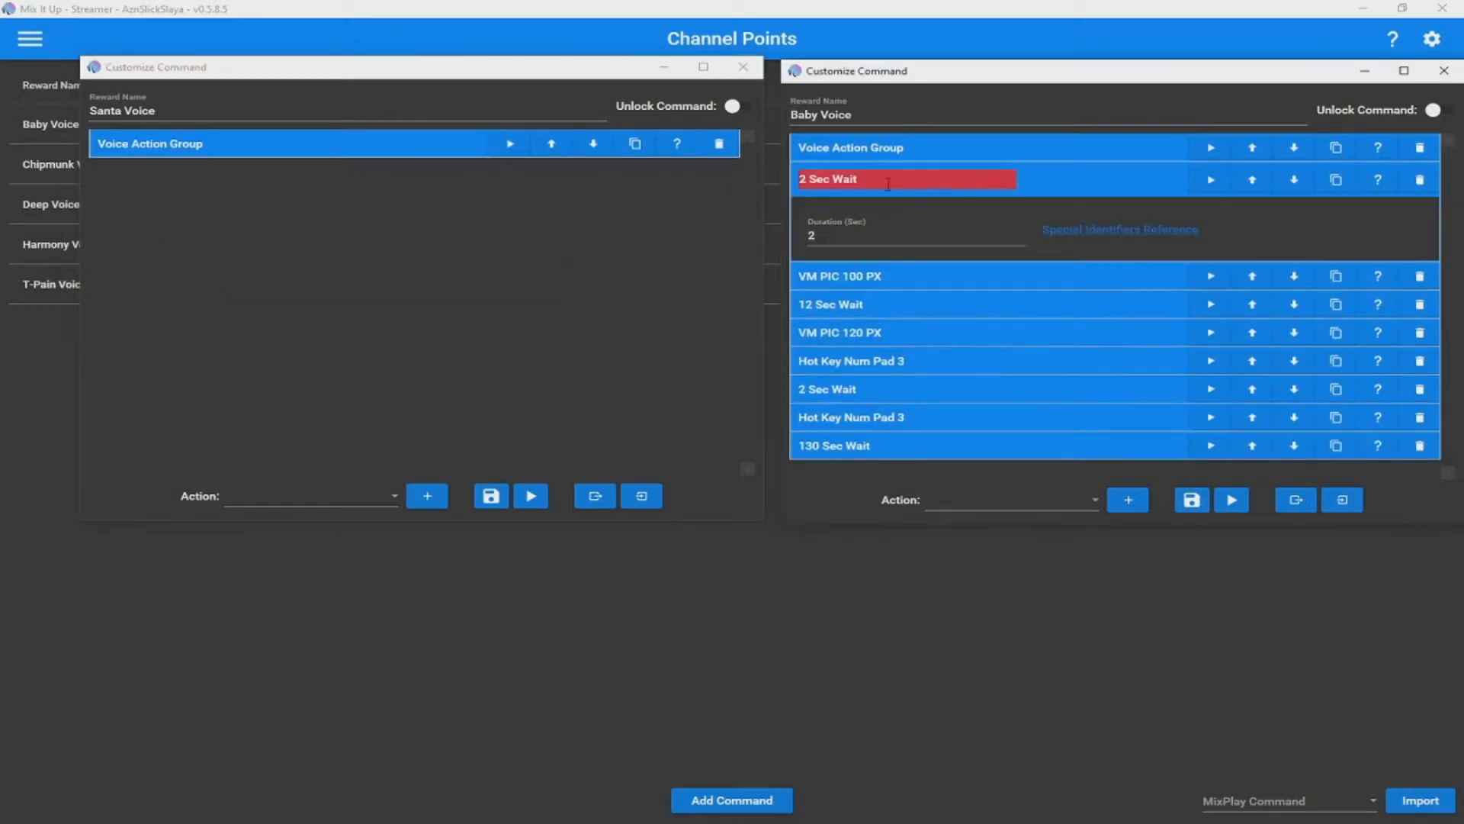
pyautogui.click(340, 496)
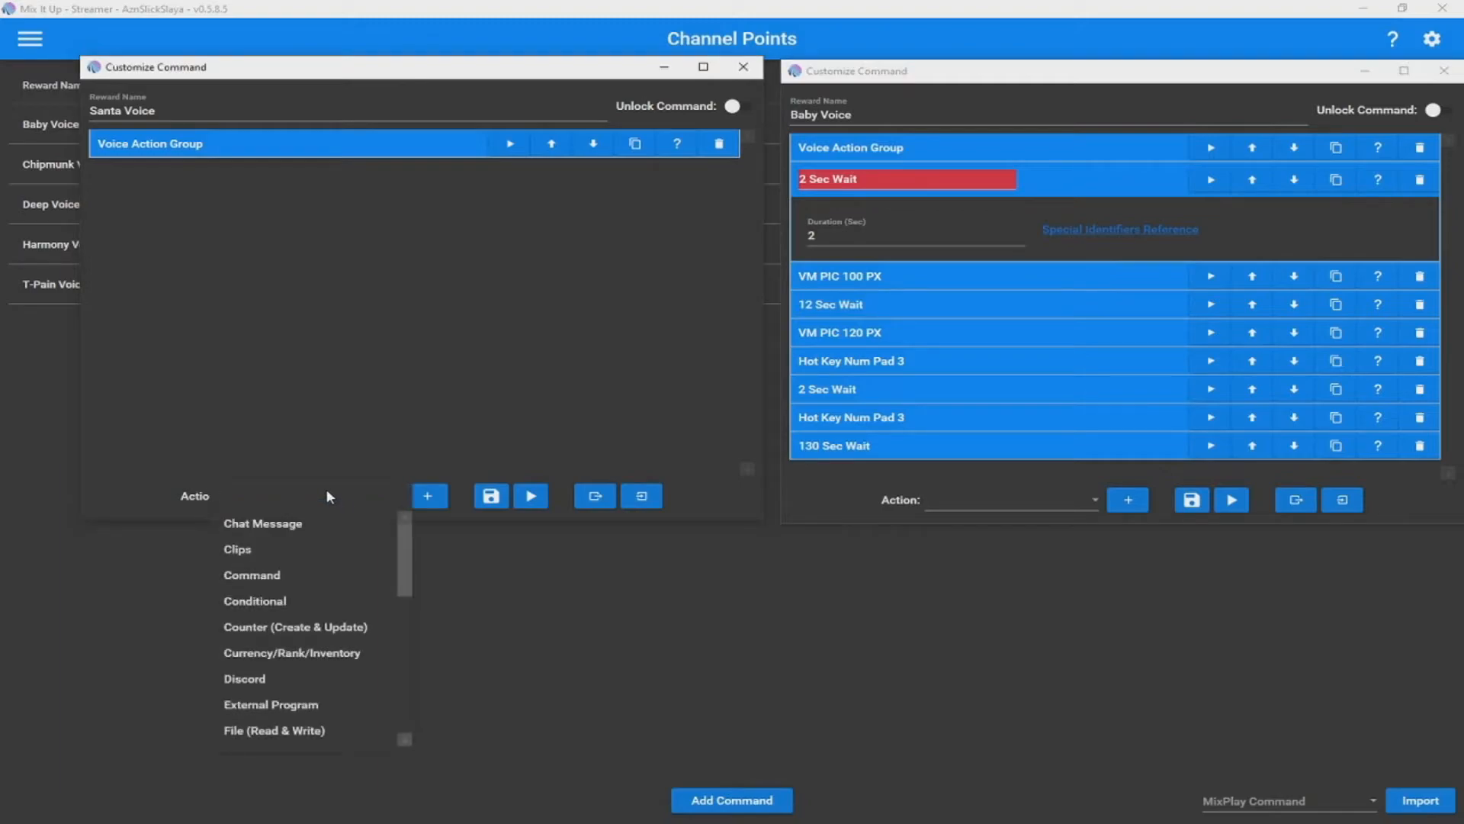
pyautogui.moveTo(404, 555); pyautogui.dragTo(404, 667)
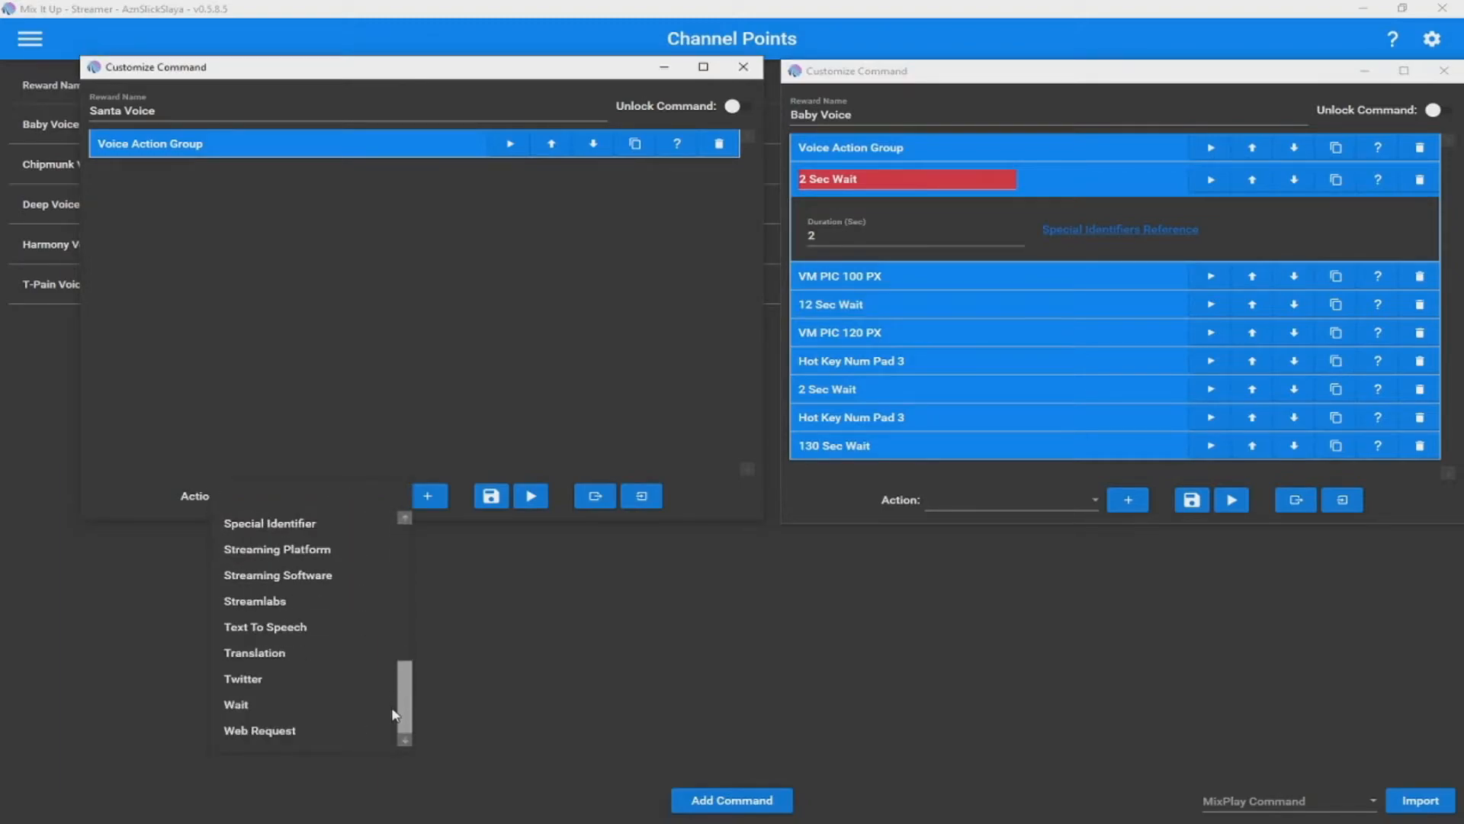
pyautogui.click(222, 706)
pyautogui.click(426, 496)
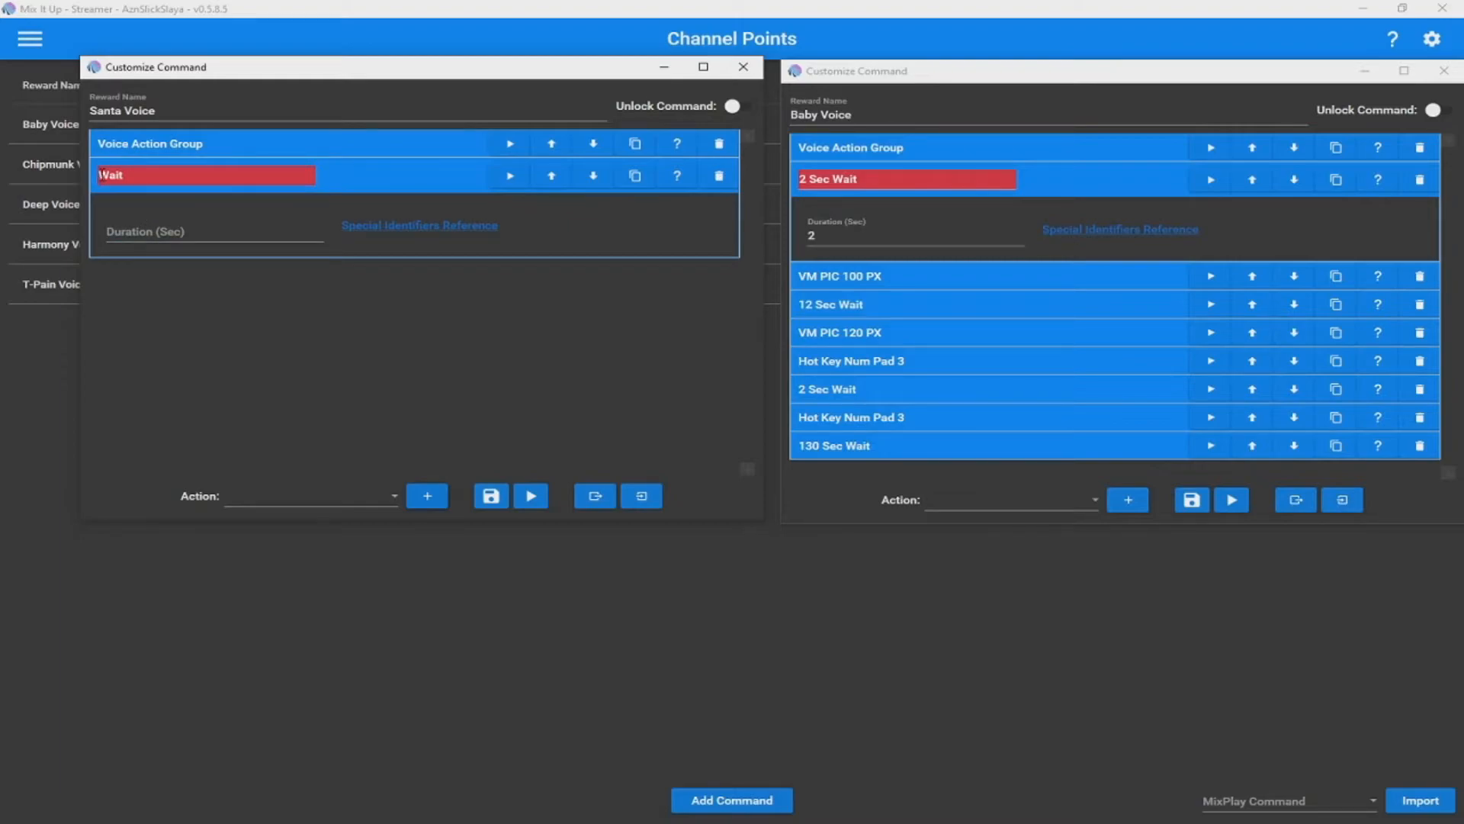
# Rename the new Wait action "2 Sec Wait", set its duration to 2 seconds, and collapse the wait actions in both windows
pyautogui.write('2 Sec')
pyautogui.click(217, 225)
pyautogui.write('2')
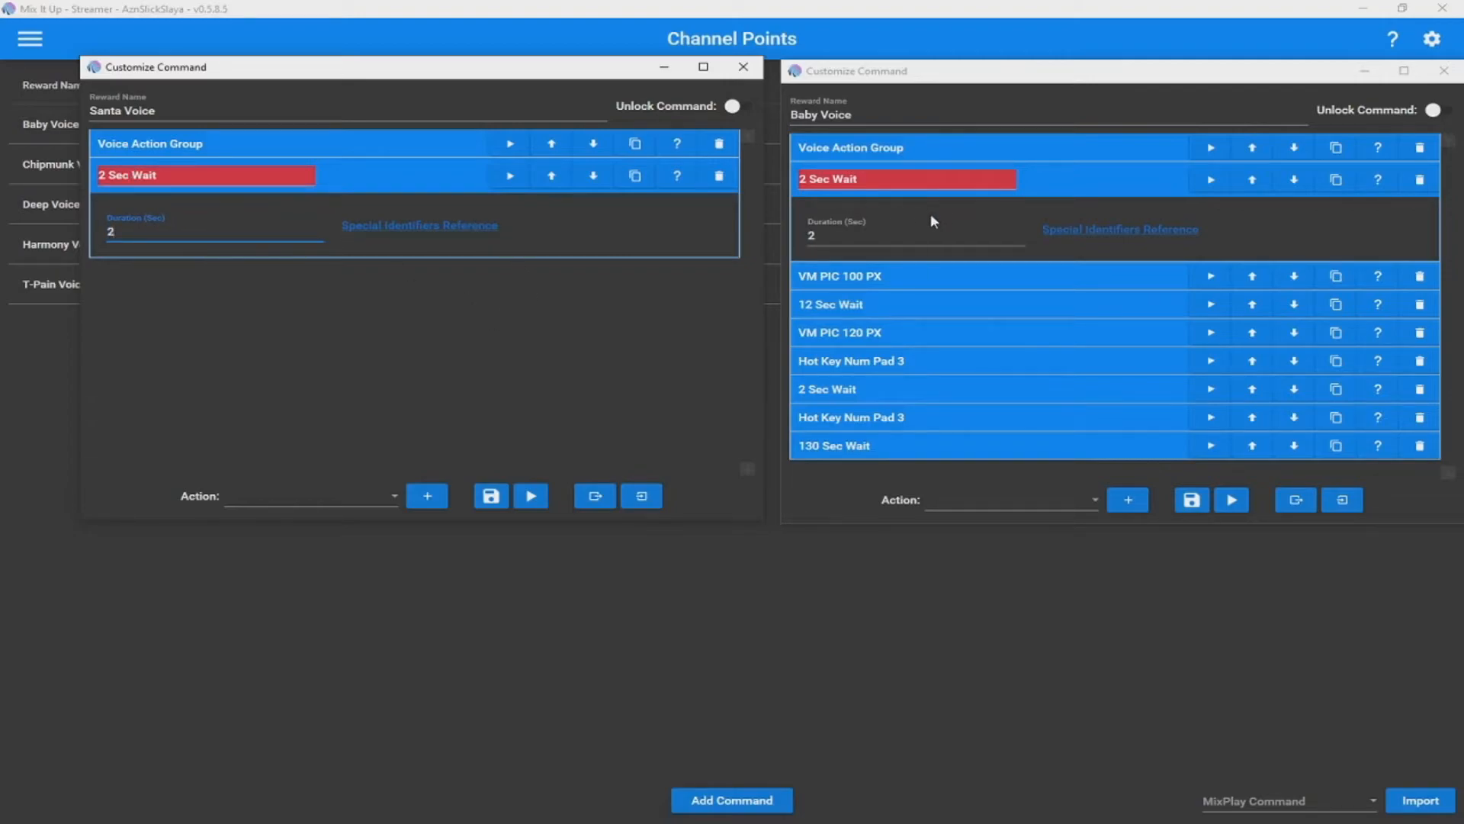
pyautogui.click(428, 189)
pyautogui.click(1062, 190)
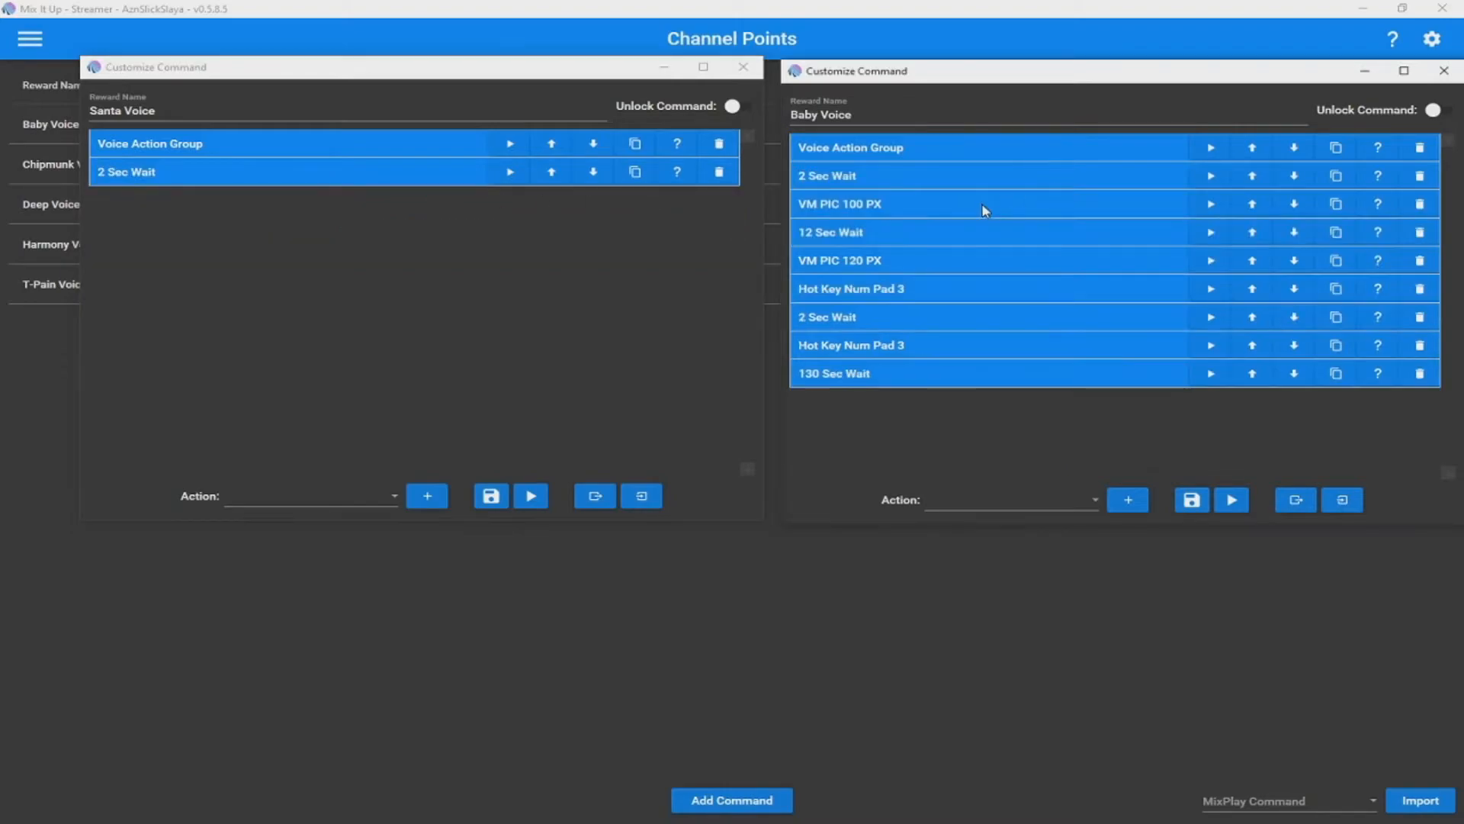
# Expand Baby Voice's VM PIC 100 PX for reference and add an Overlay (Images & Videos) action to Santa Voice
pyautogui.click(983, 206)
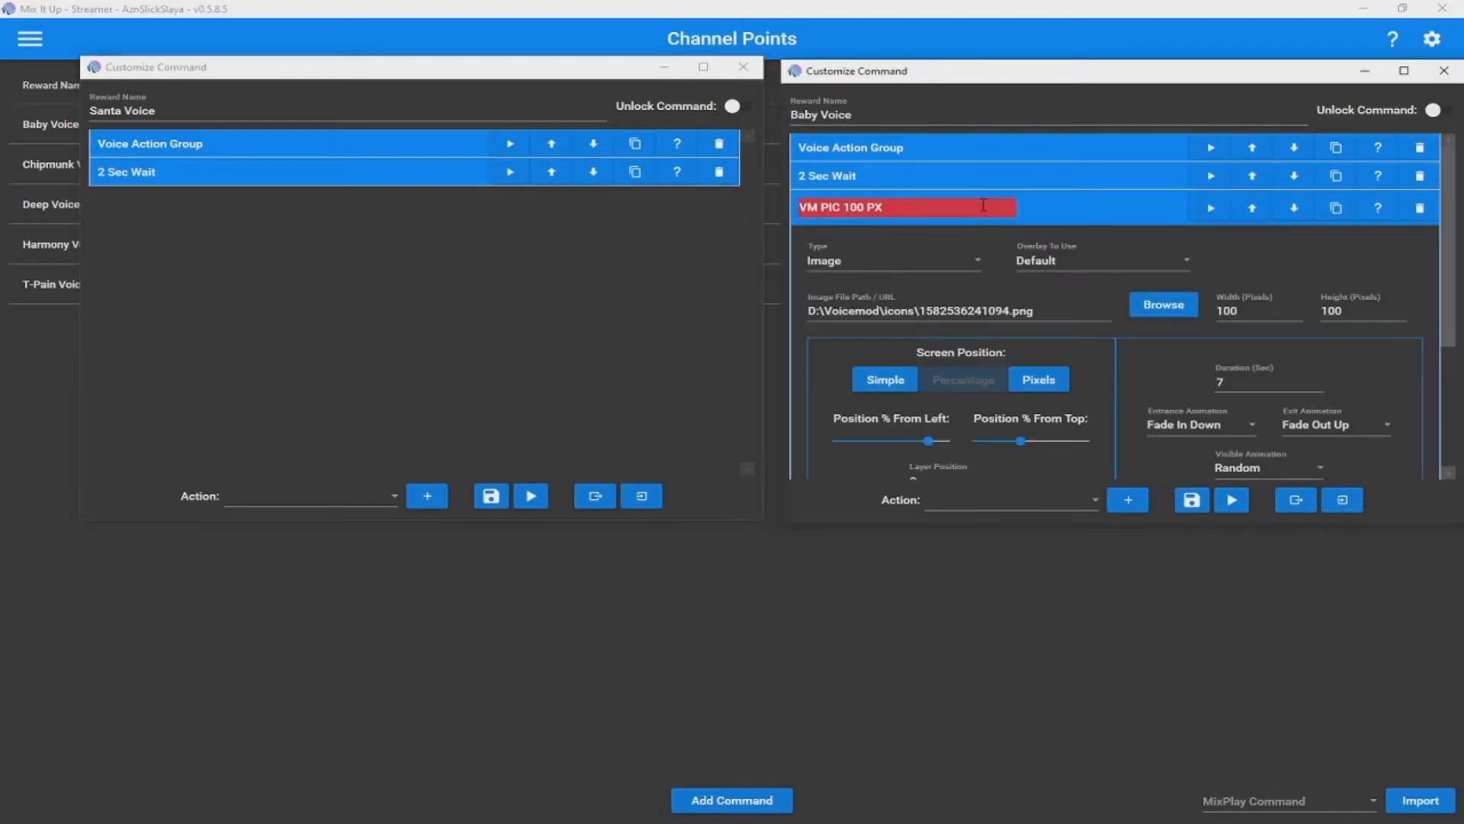
pyautogui.click(358, 502)
pyautogui.scroll(-1, 327, 510)
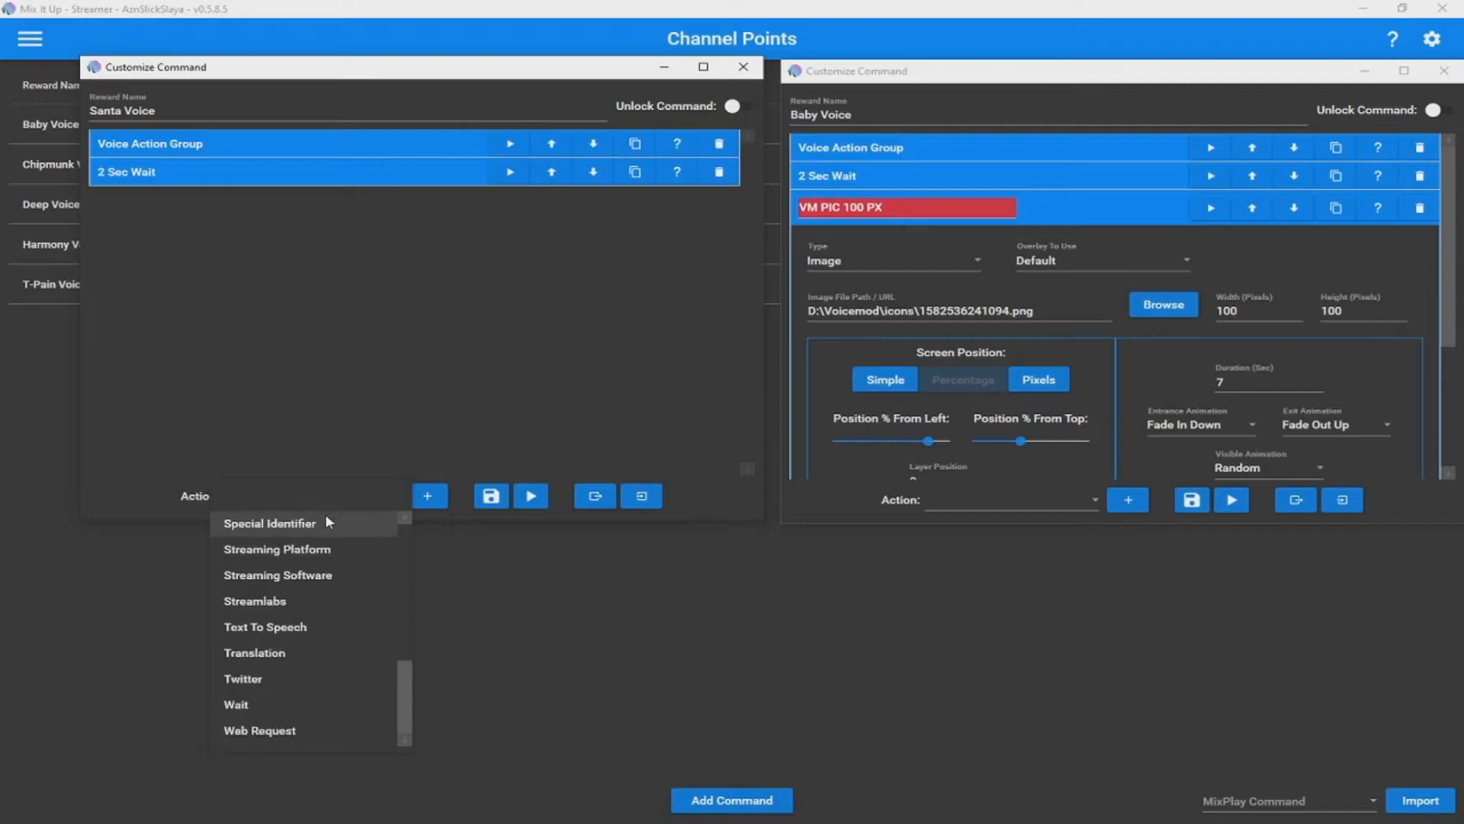
pyautogui.scroll(5, 402, 675)
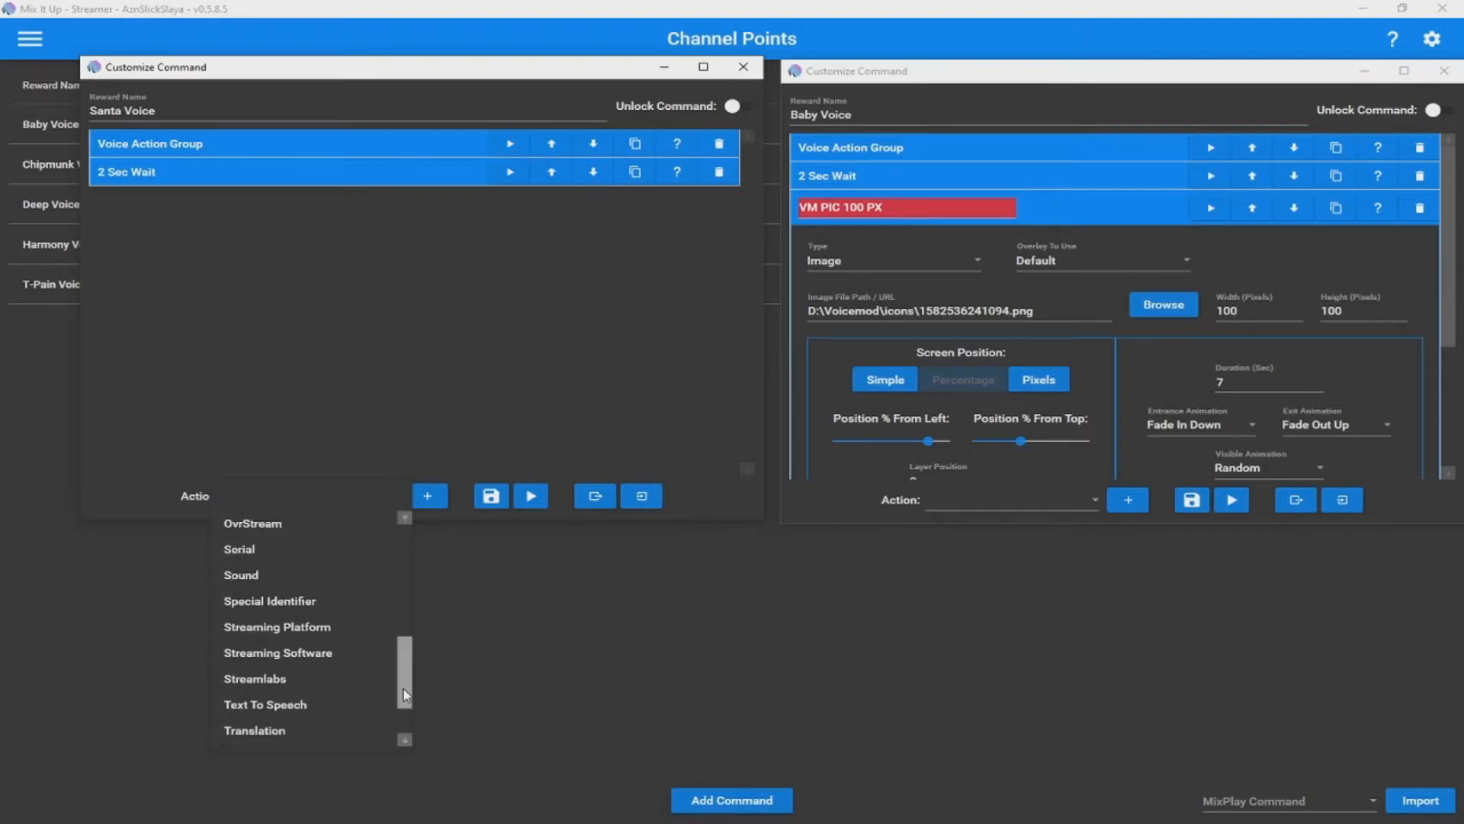
pyautogui.click(333, 548)
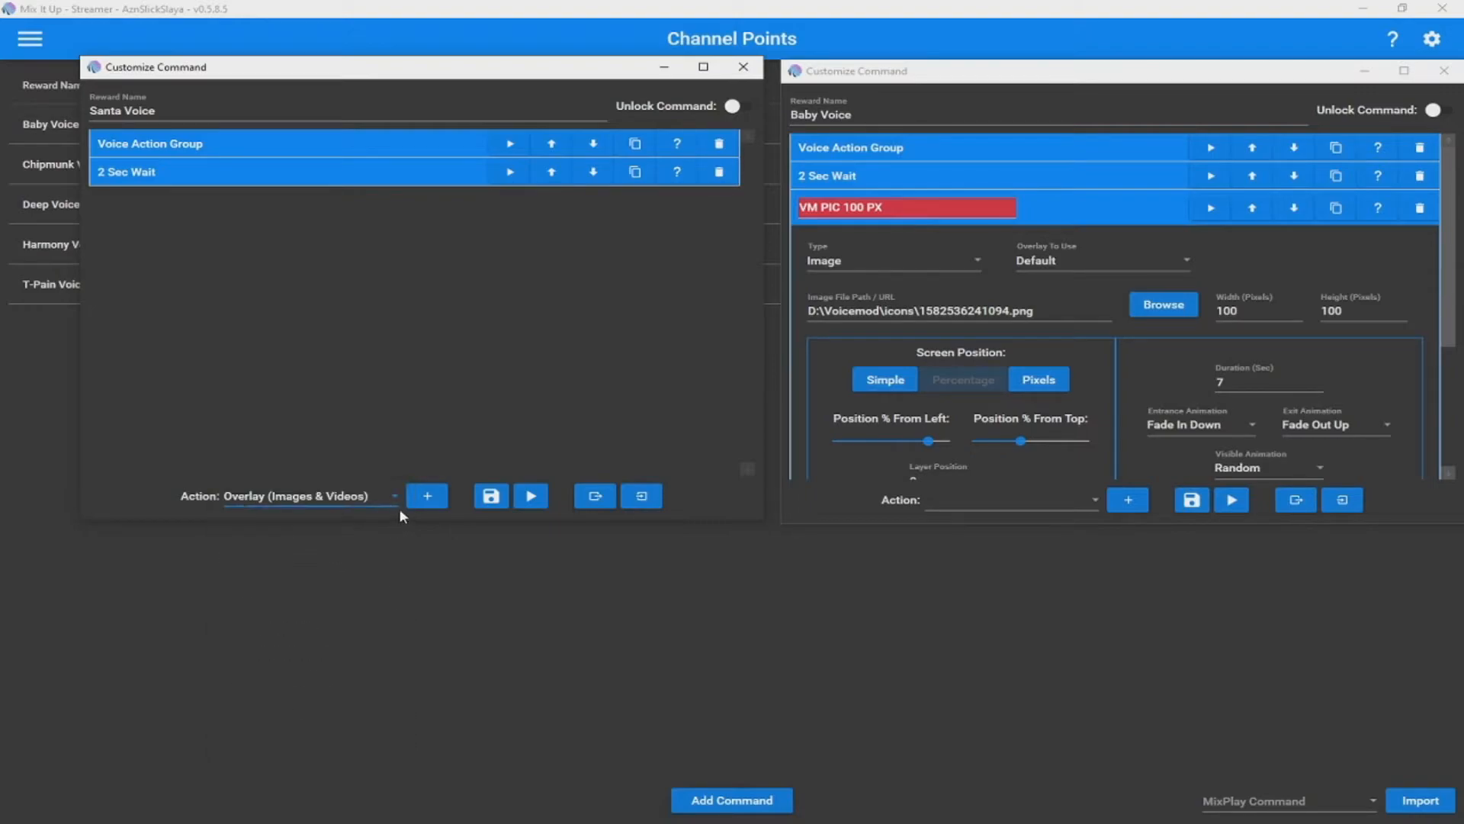
pyautogui.click(433, 502)
# Set the overlay action's type to Image on the Default overlay and choose the voice icon from F:\Stream Stuff\Voicemod Icons\icons
pyautogui.click(208, 253)
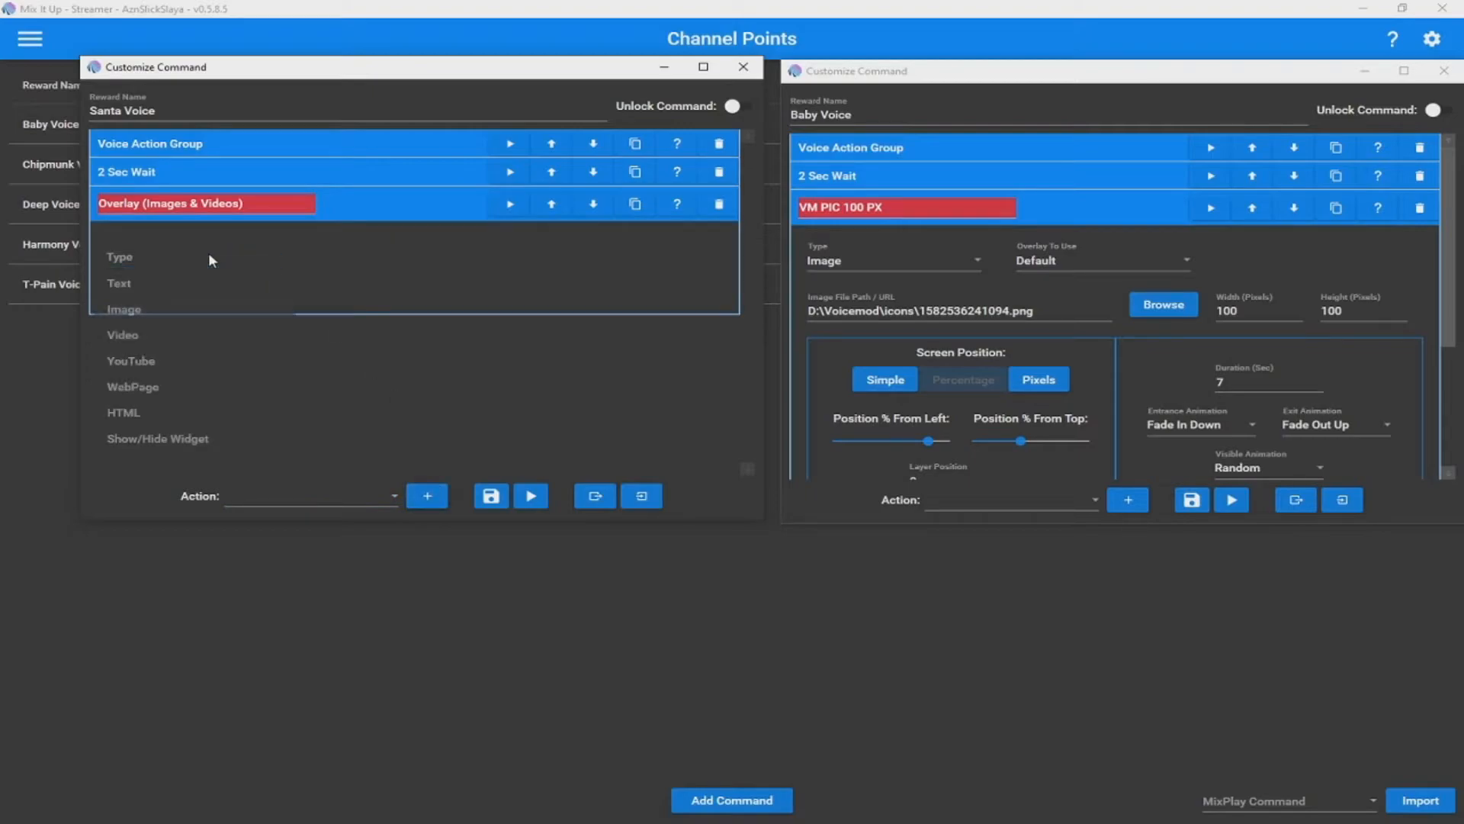
pyautogui.click(130, 309)
pyautogui.click(362, 263)
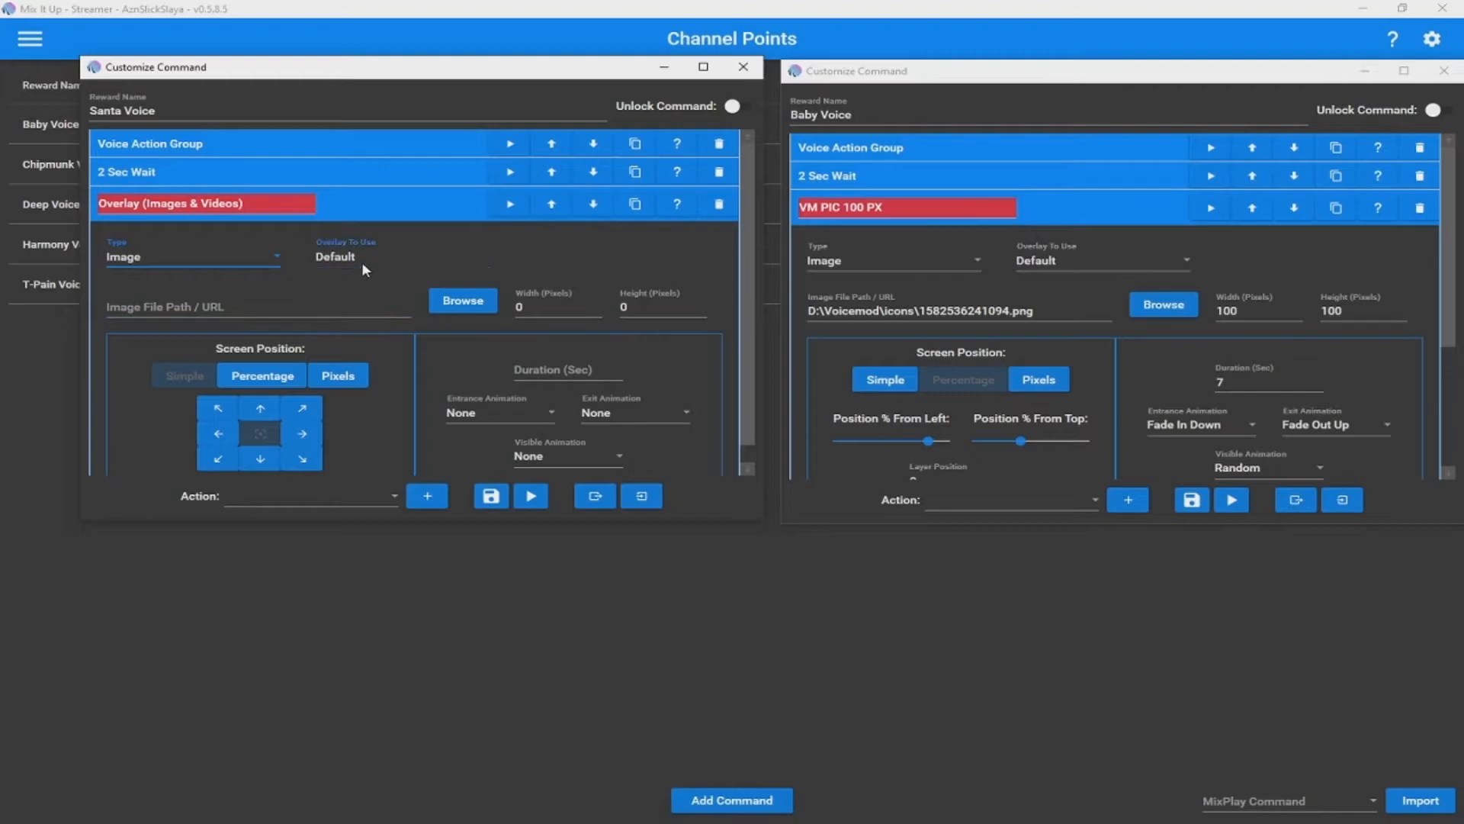
pyautogui.click(336, 257)
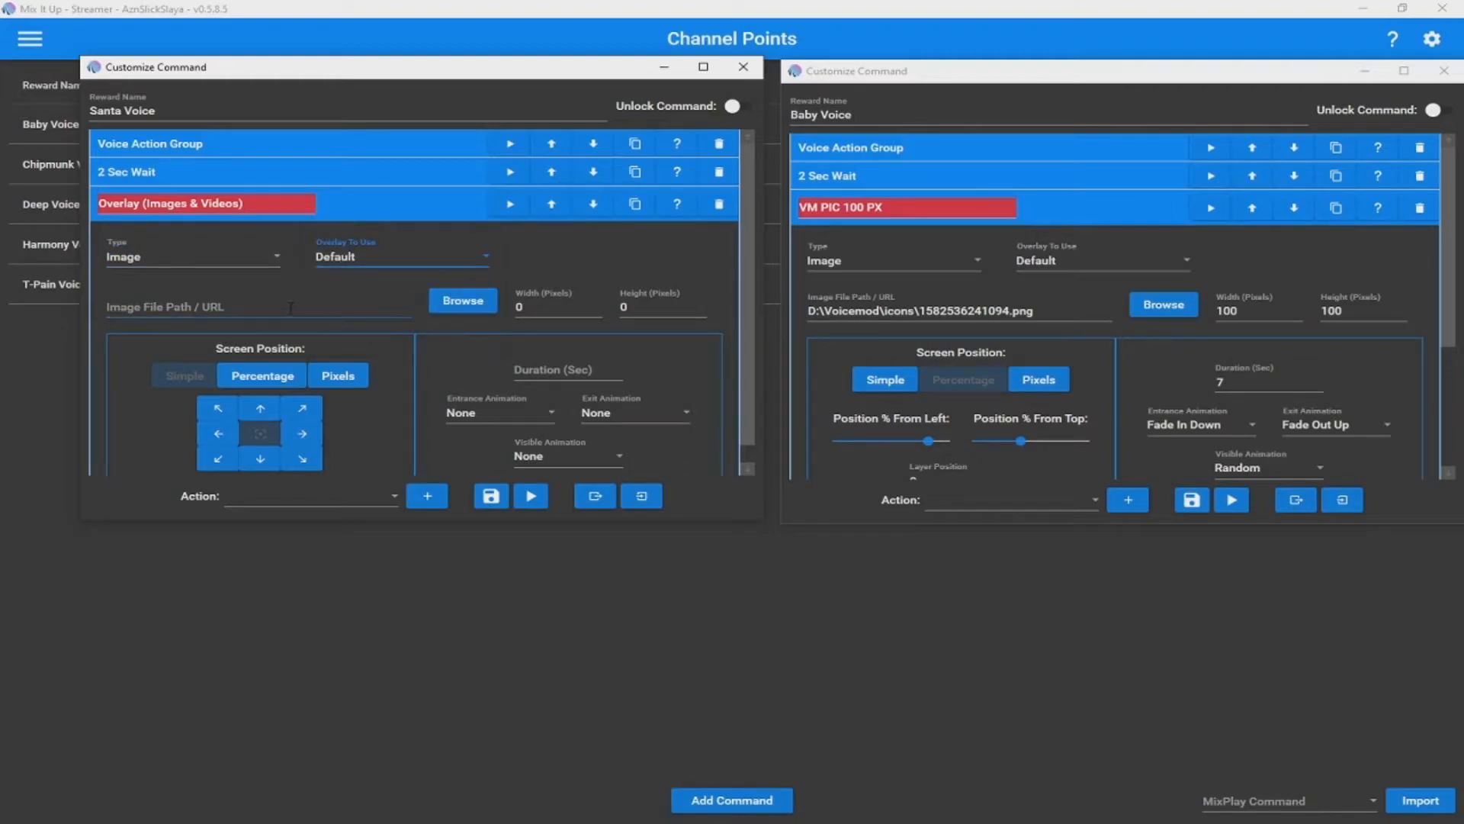
pyautogui.click(461, 301)
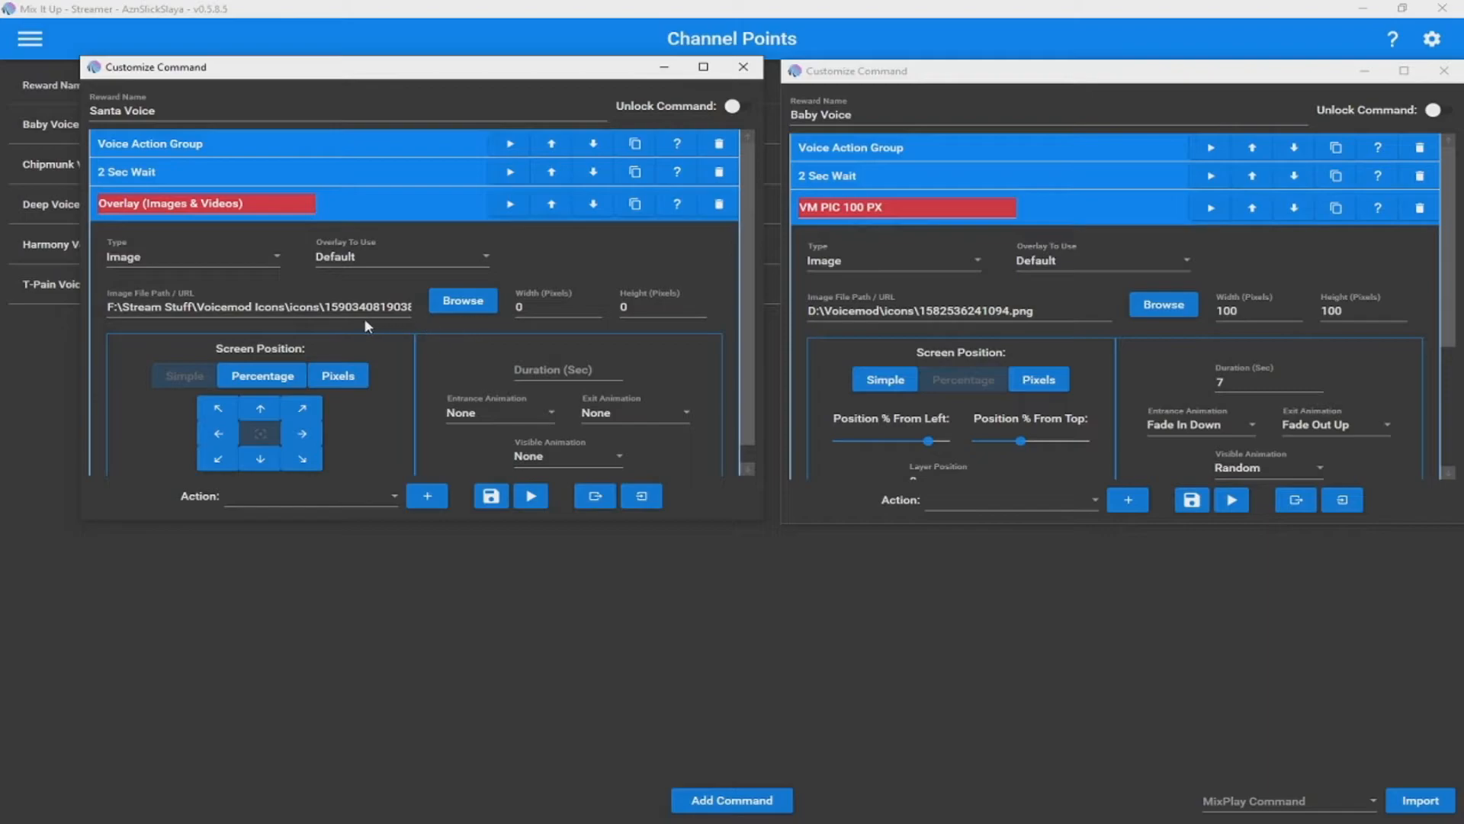
# Set the overlay image's width and height to 100 pixels each
pyautogui.click(537, 316)
pyautogui.write('100')
pyautogui.press('Tab')
pyautogui.write('100')
pyautogui.click(393, 328)
# Switch the image's screen position to Percentage, match Baby Voice's position from the left, and set 40% from the top
pyautogui.scroll(-1, 415, 327)
pyautogui.scroll(-1, 1086, 345)
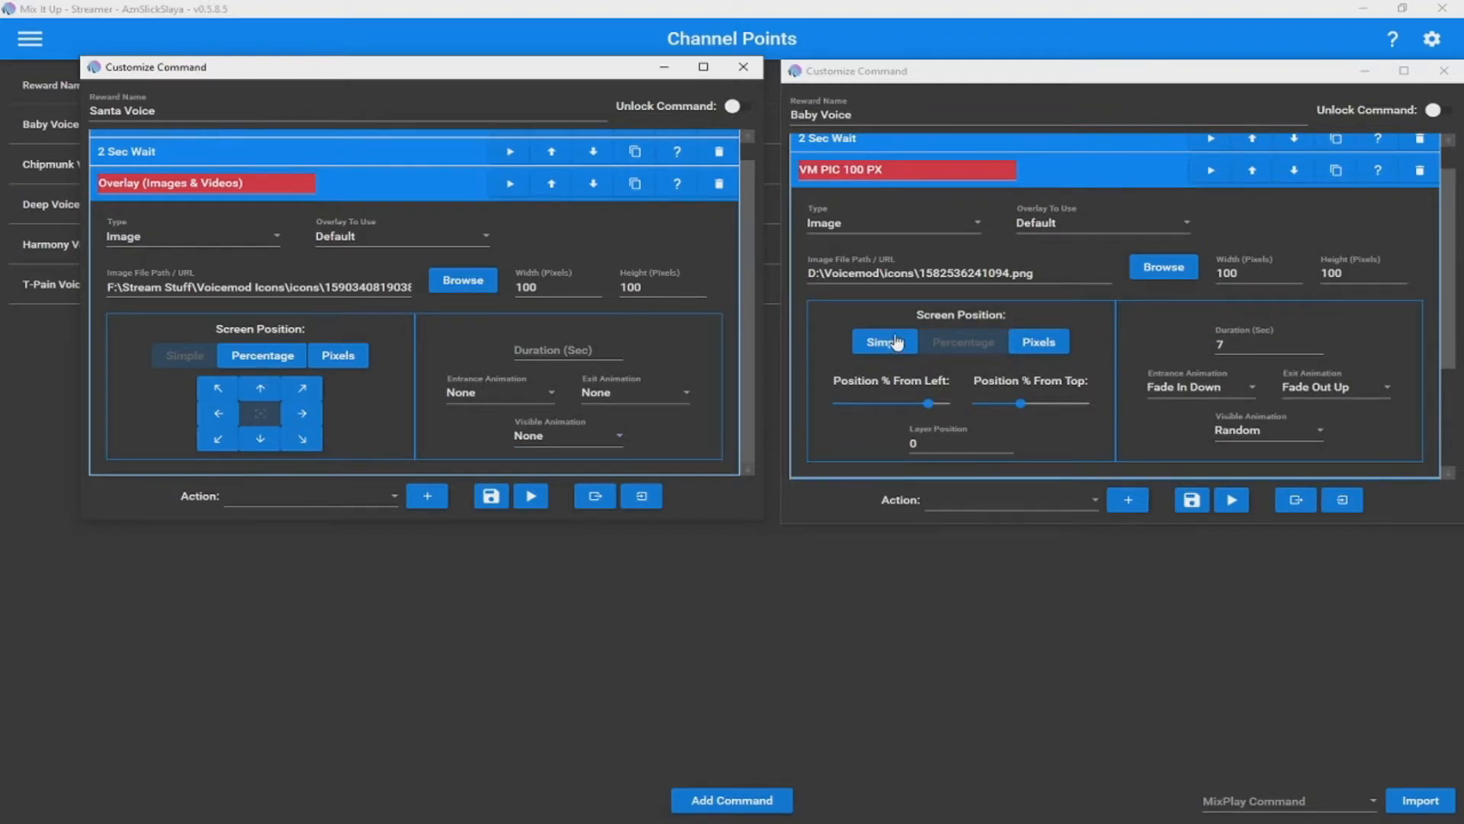
pyautogui.click(255, 357)
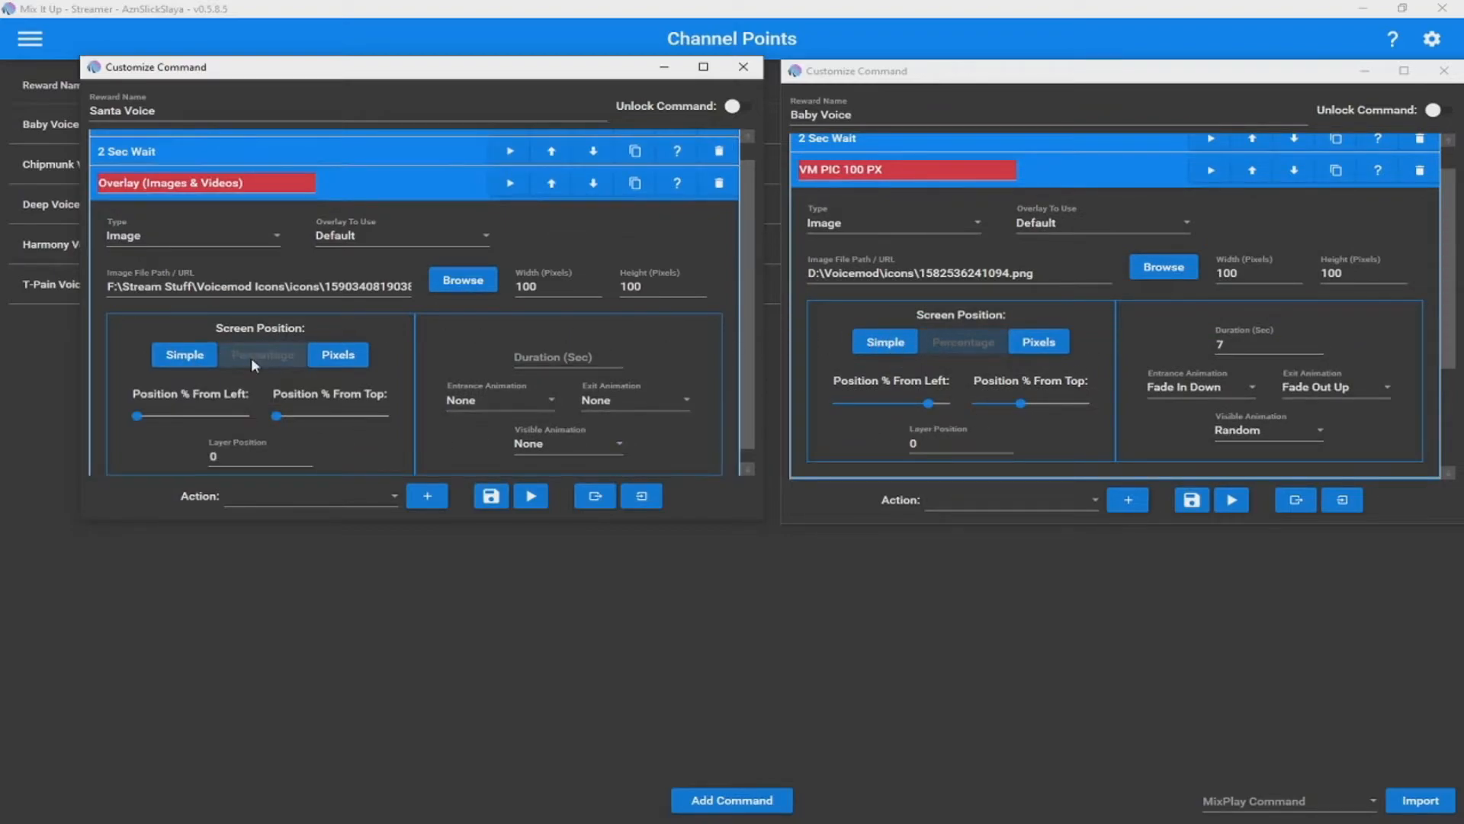
pyautogui.click(927, 402)
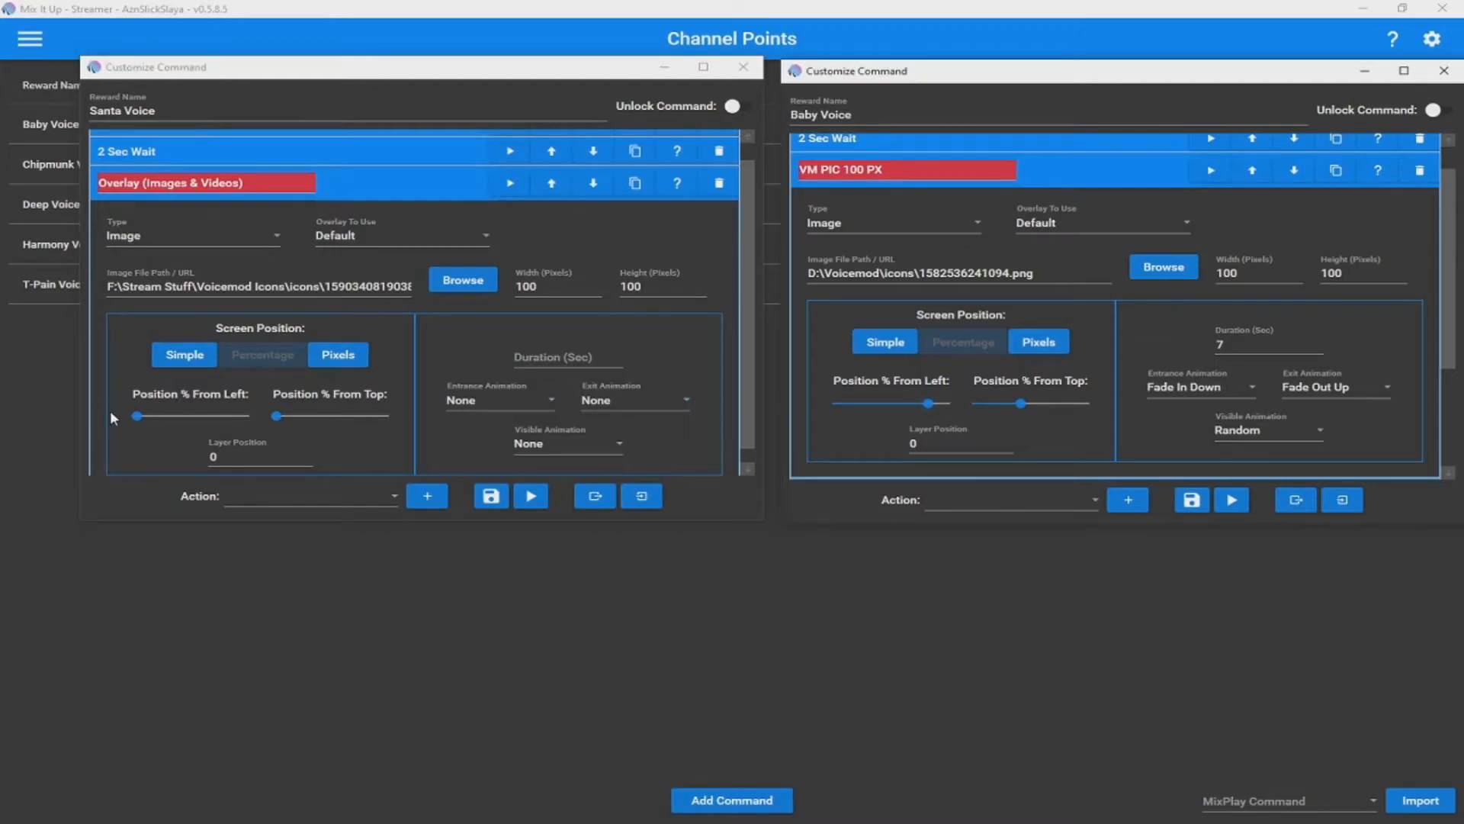
pyautogui.moveTo(135, 417); pyautogui.dragTo(155, 418)
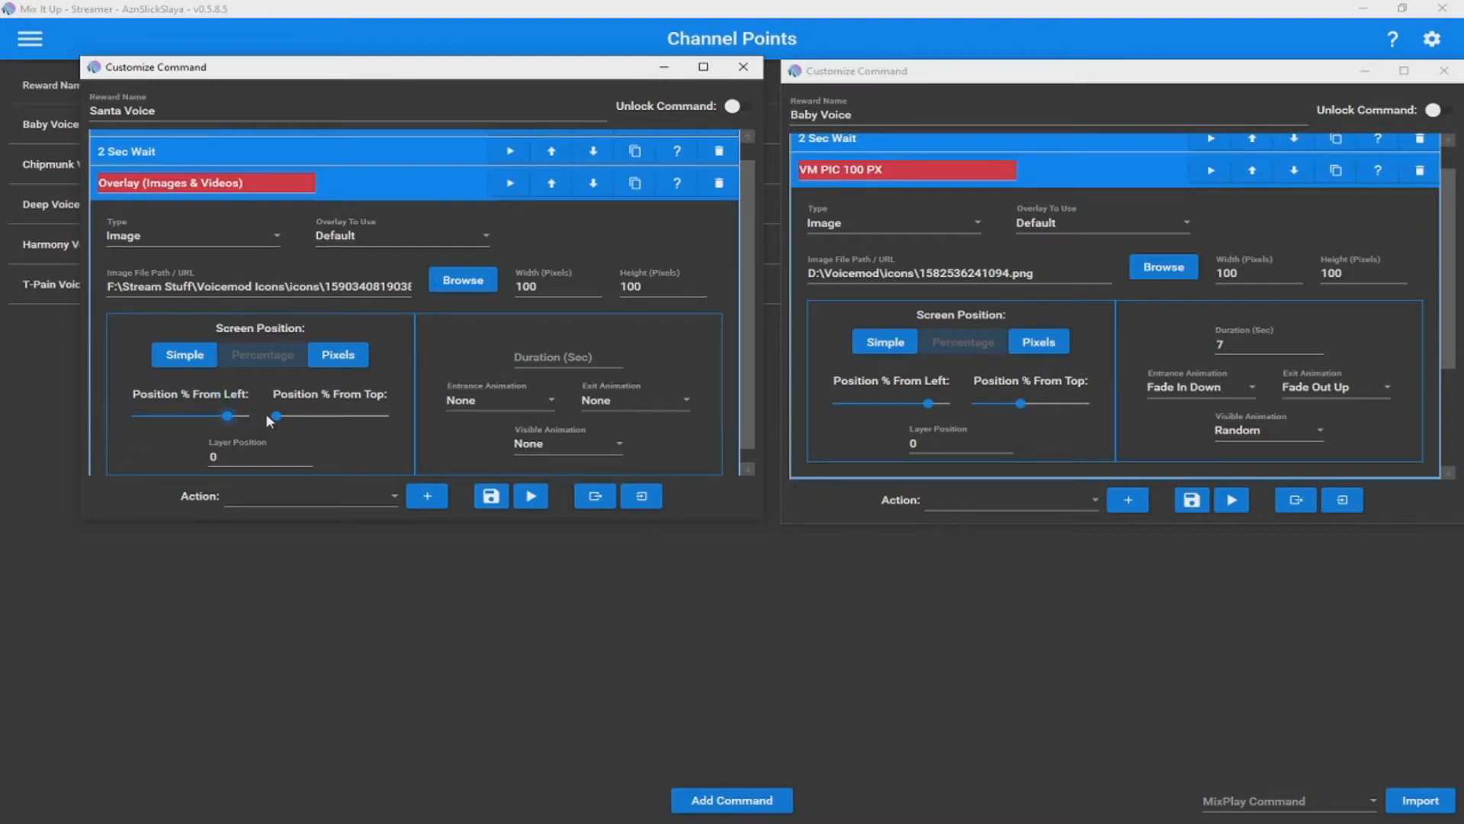
pyautogui.click(1020, 403)
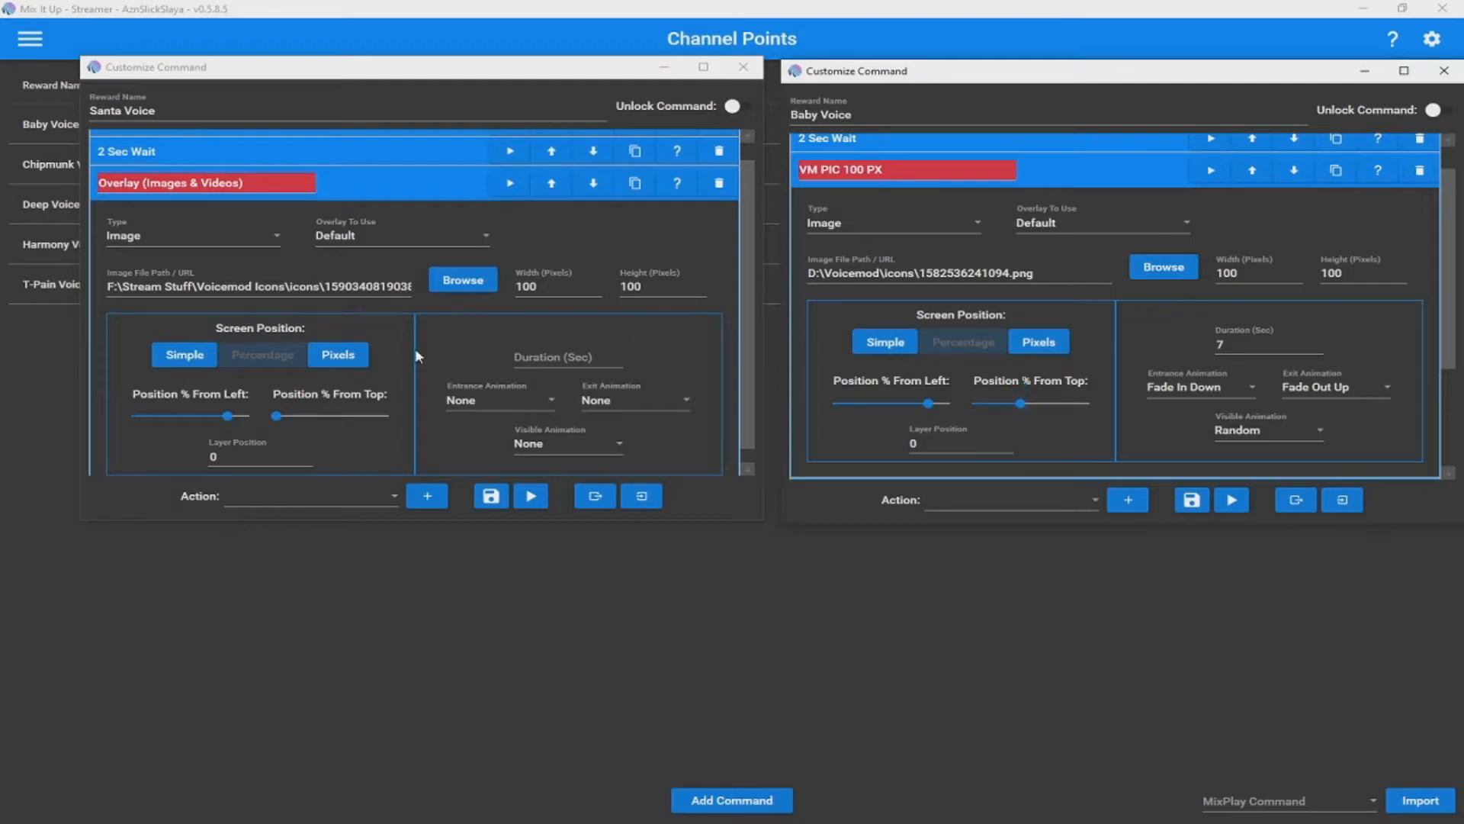
pyautogui.moveTo(277, 416); pyautogui.dragTo(294, 419)
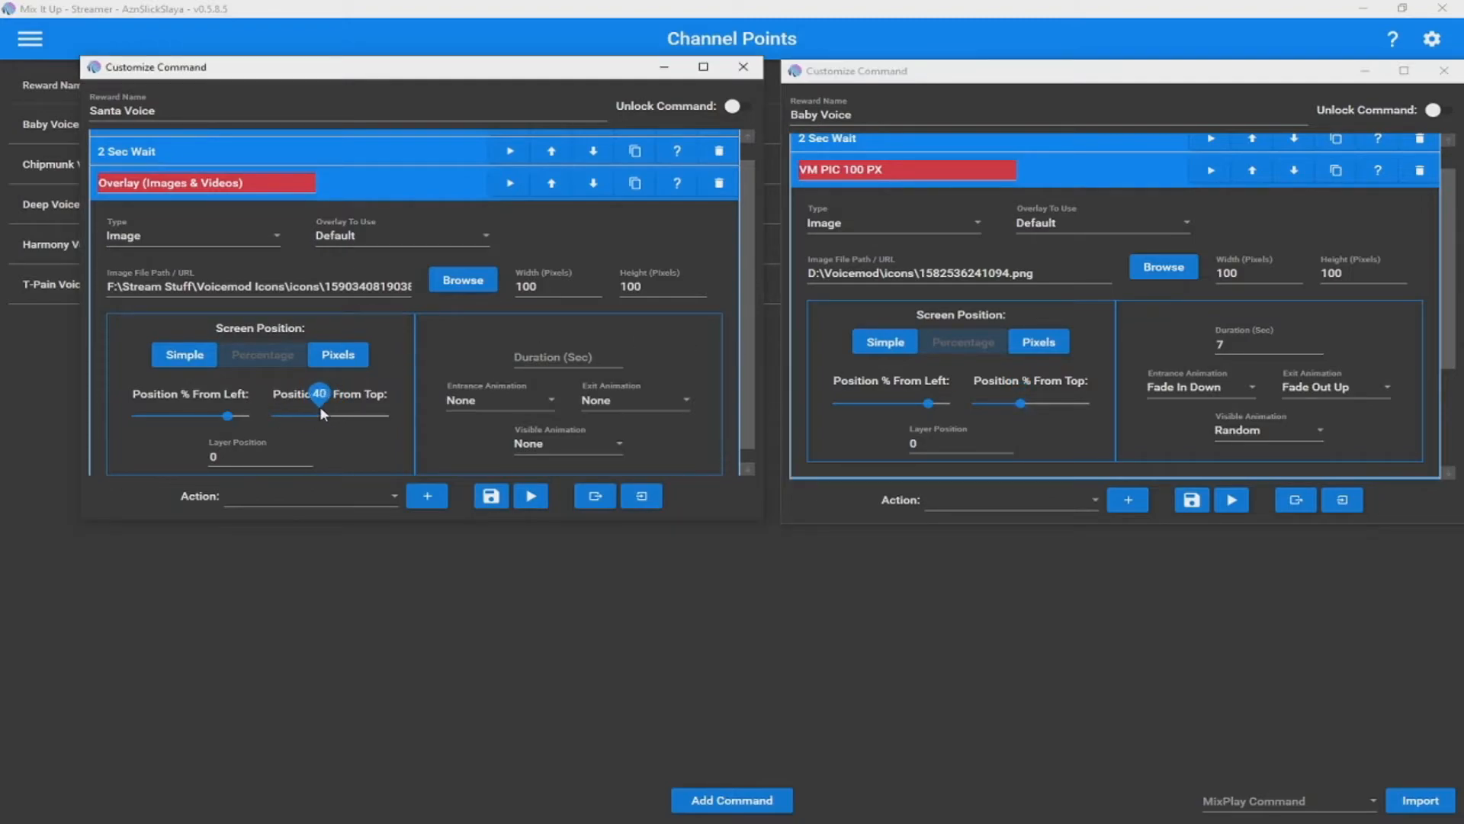
# Give the overlay image a 7-second duration, Fade In Down entrance, Fade Out Up exit and Random visible animation
pyautogui.moveTo(321, 406); pyautogui.dragTo(320, 406)
pyautogui.click(575, 356)
pyautogui.write('7')
pyautogui.click(516, 406)
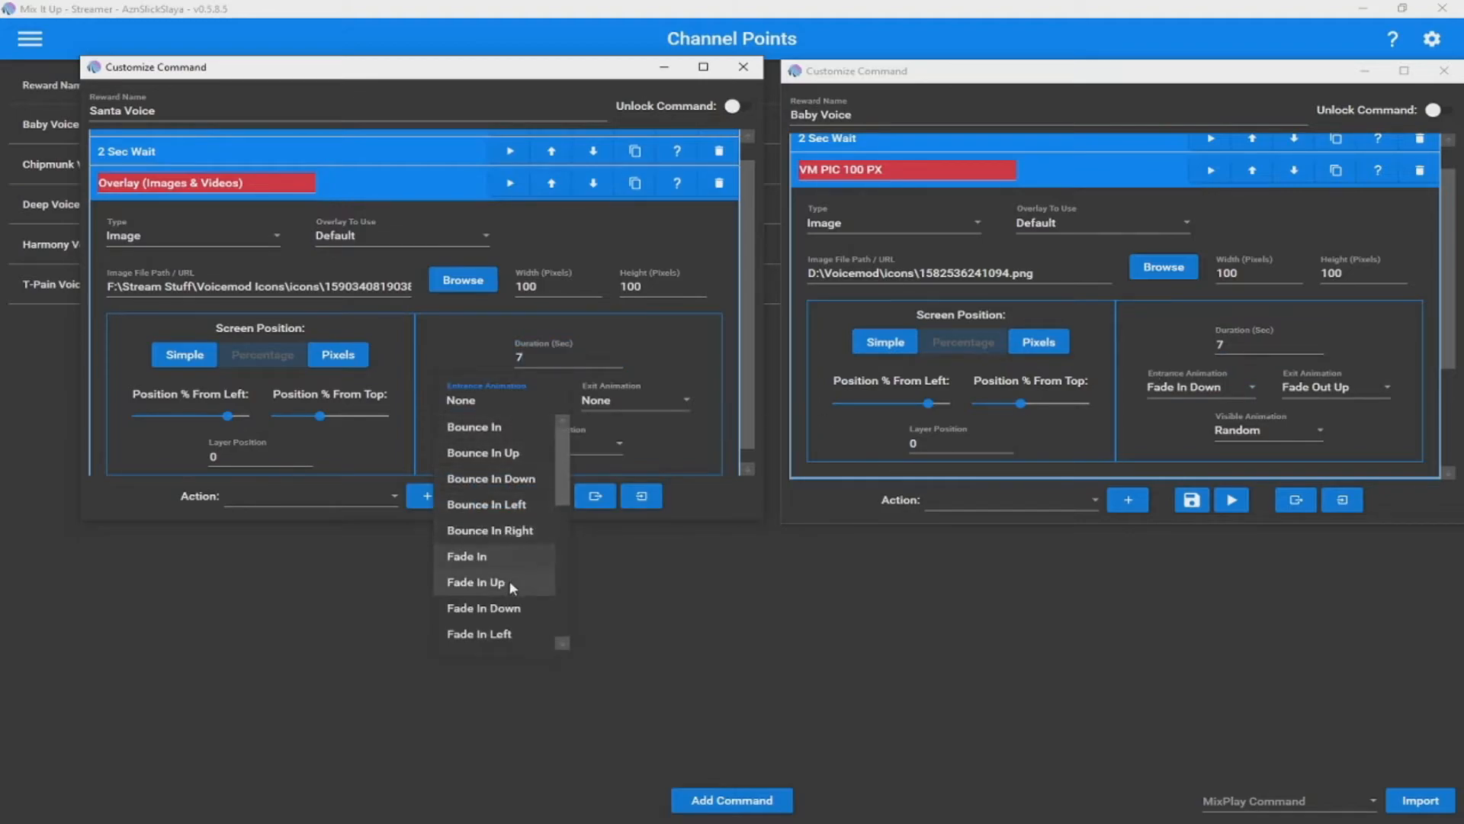
pyautogui.click(506, 606)
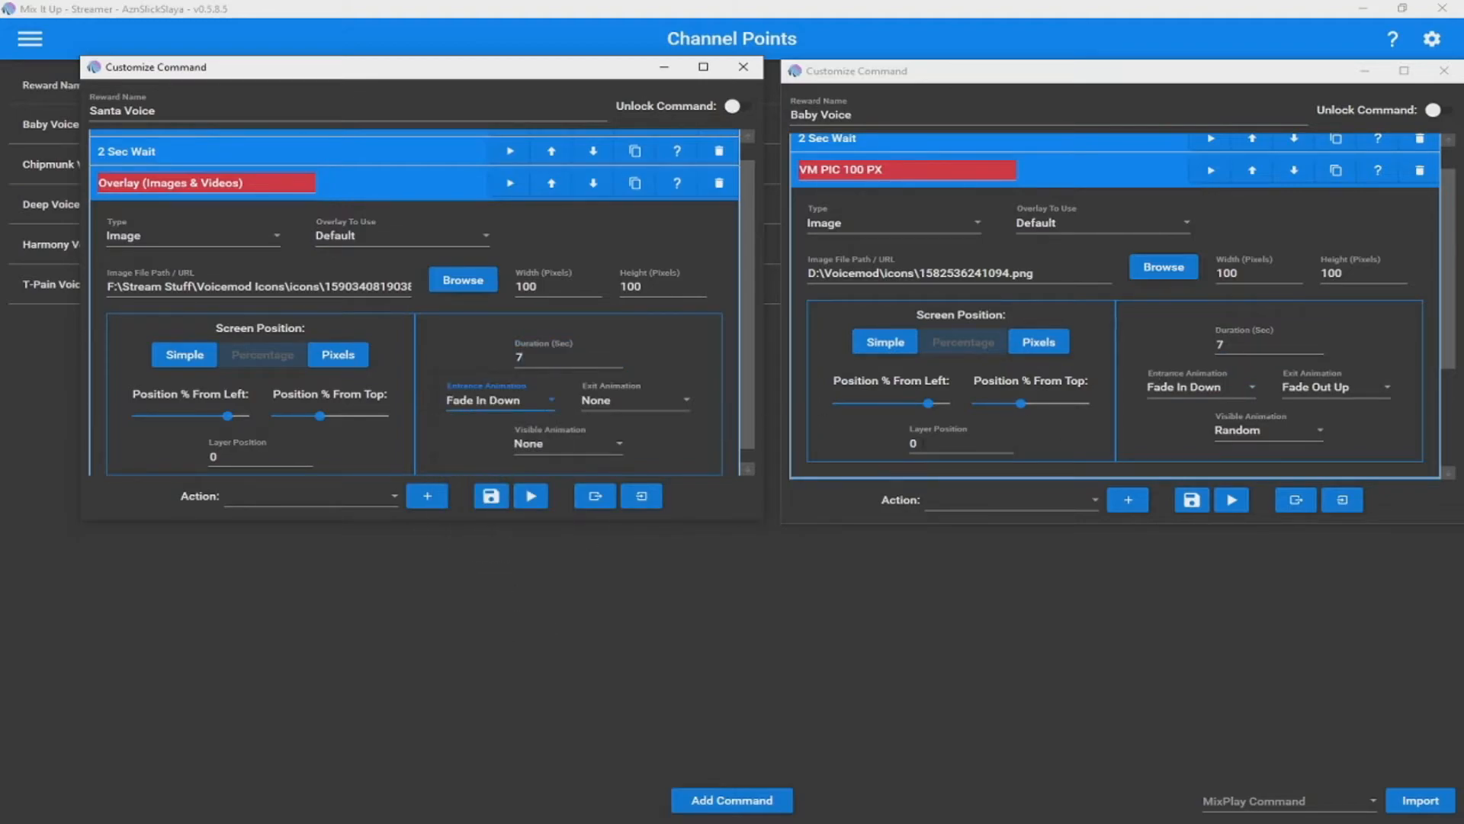
pyautogui.click(606, 403)
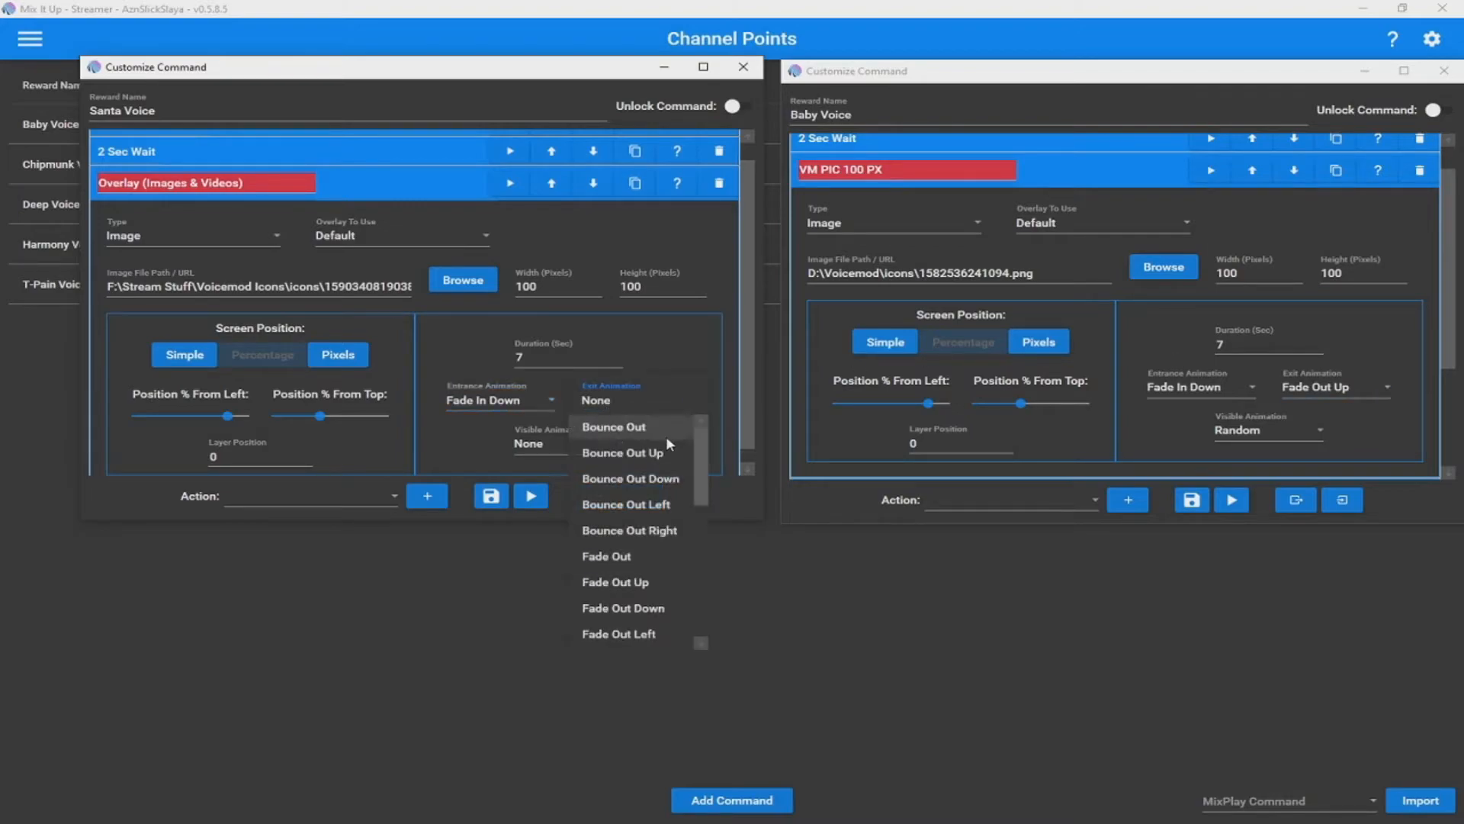
pyautogui.click(634, 580)
pyautogui.click(586, 451)
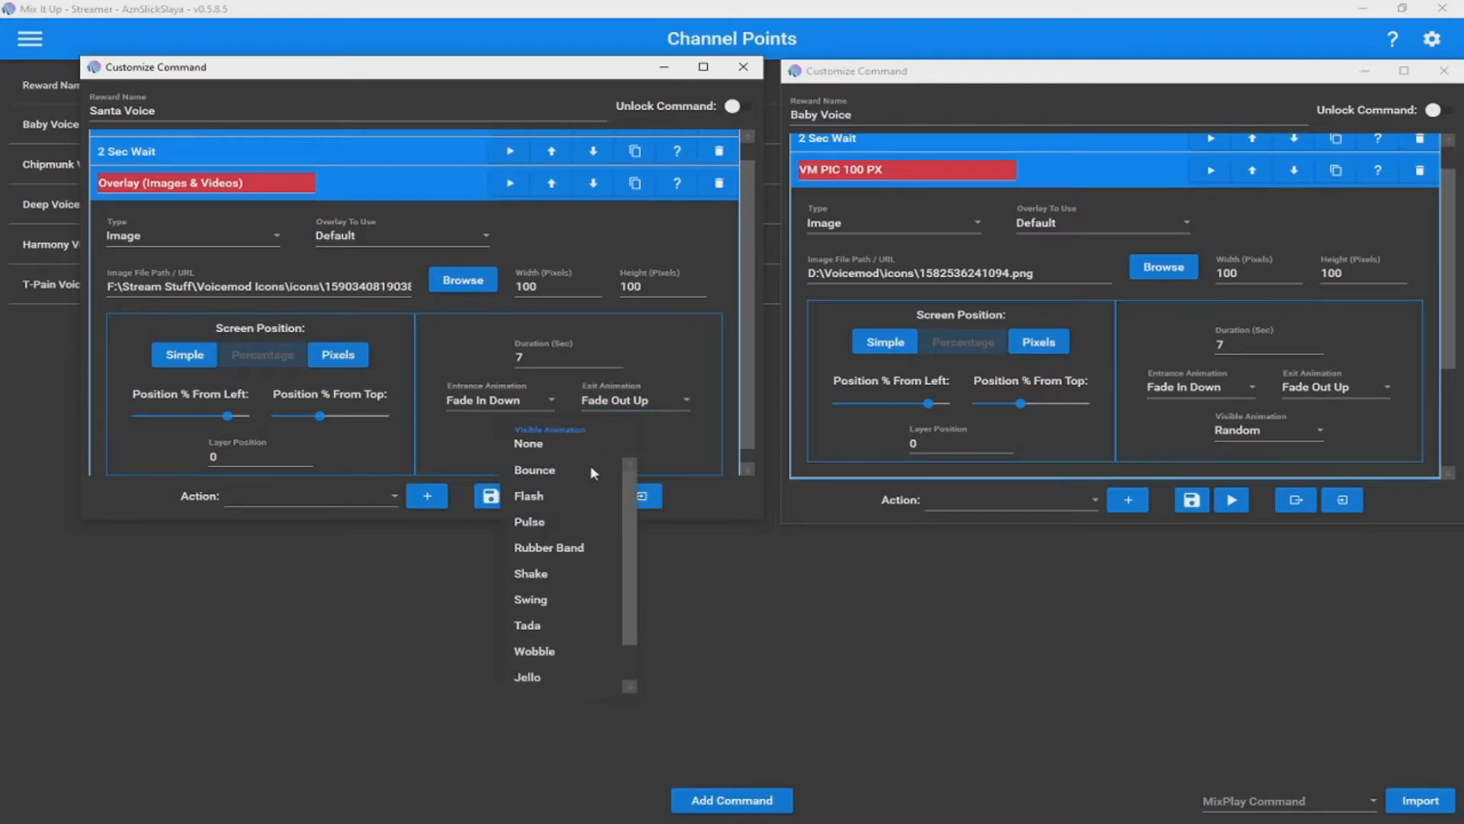
pyautogui.moveTo(625, 524); pyautogui.dragTo(627, 647)
pyautogui.click(551, 676)
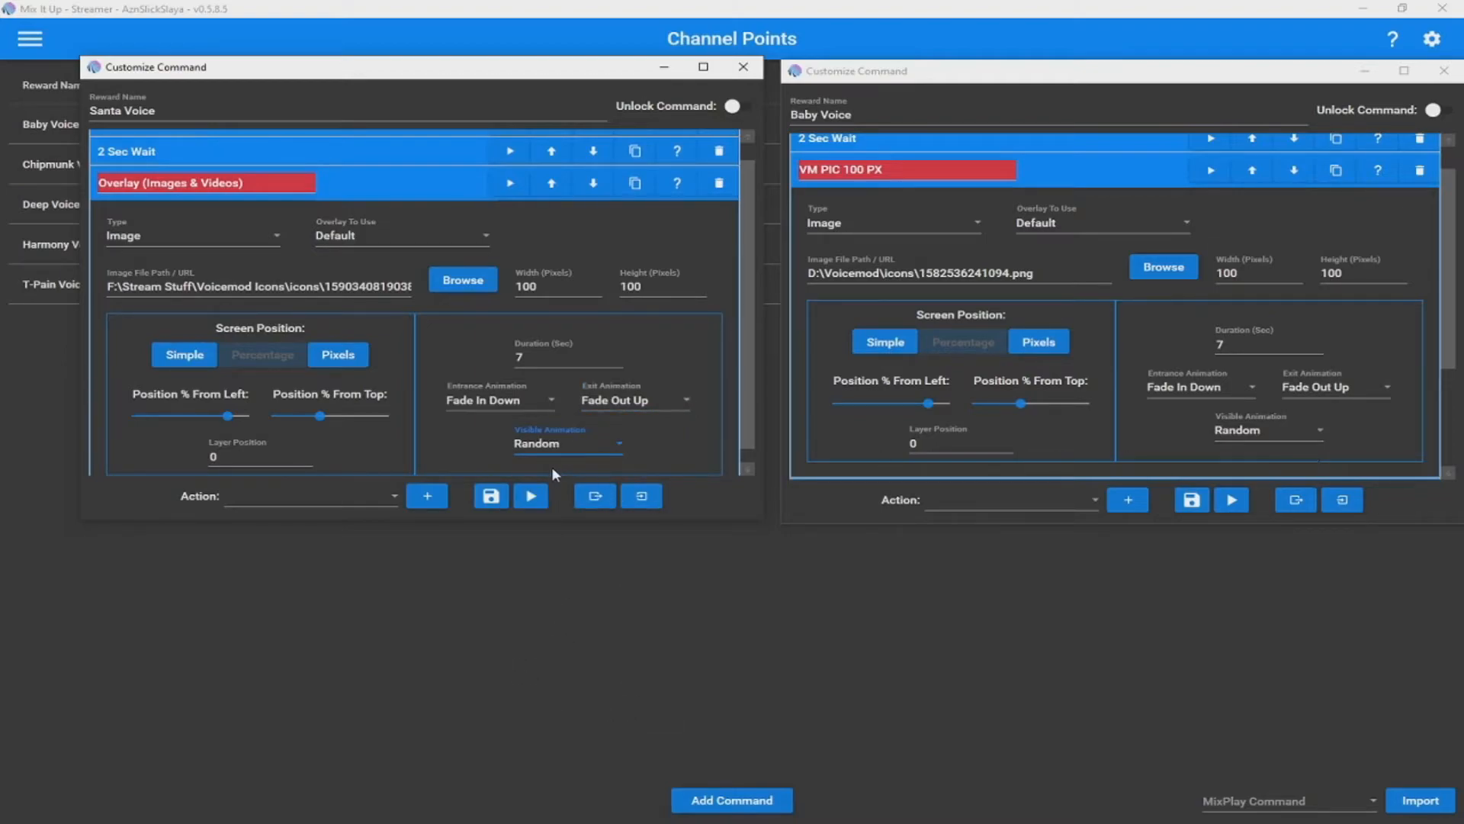
# Rename Santa Voice's overlay action VM PIC 100 PX by copying the name from Baby Voice, and collapse it
pyautogui.click(433, 185)
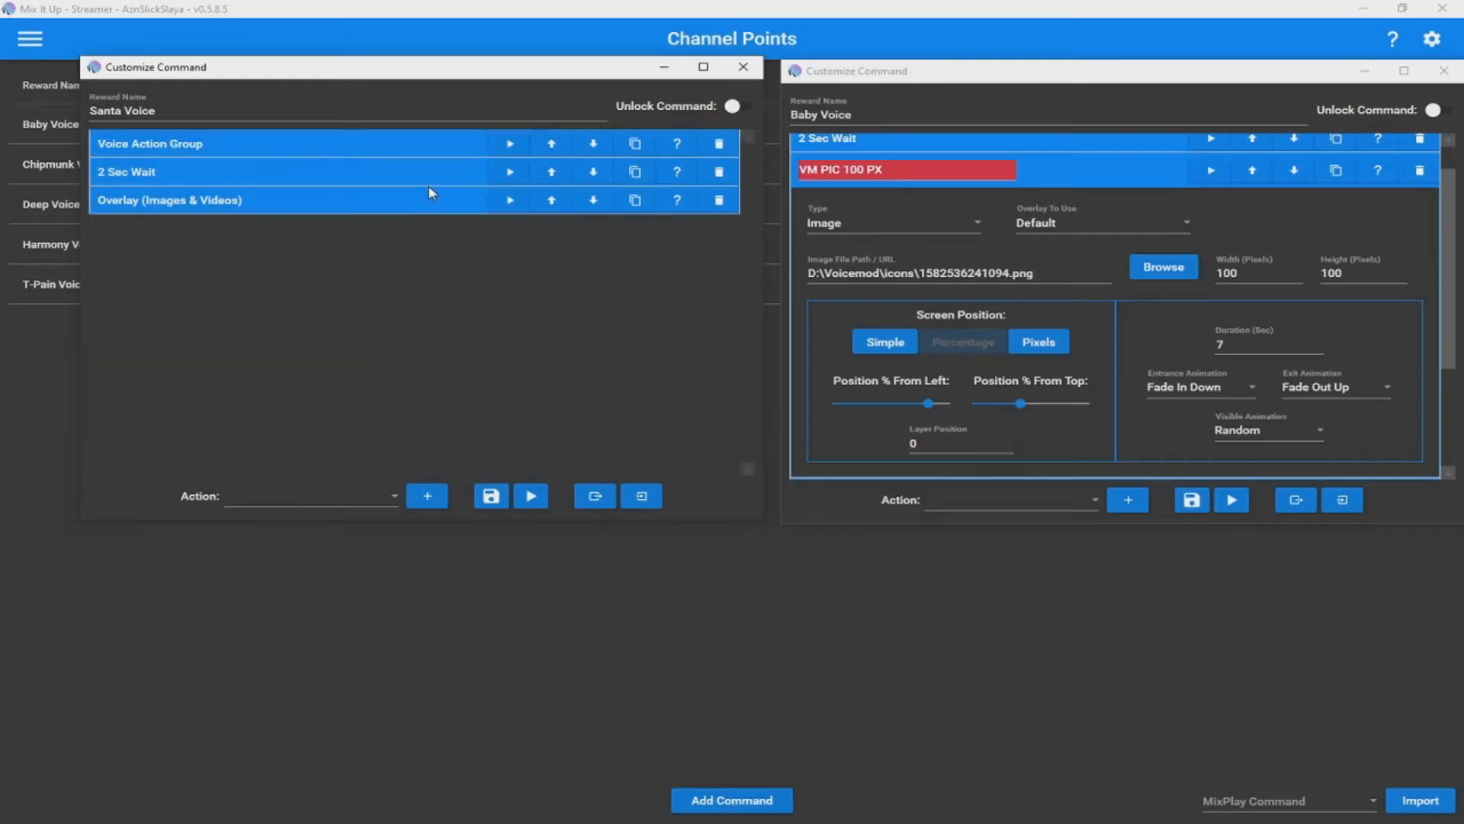
pyautogui.click(410, 198)
pyautogui.click(885, 168)
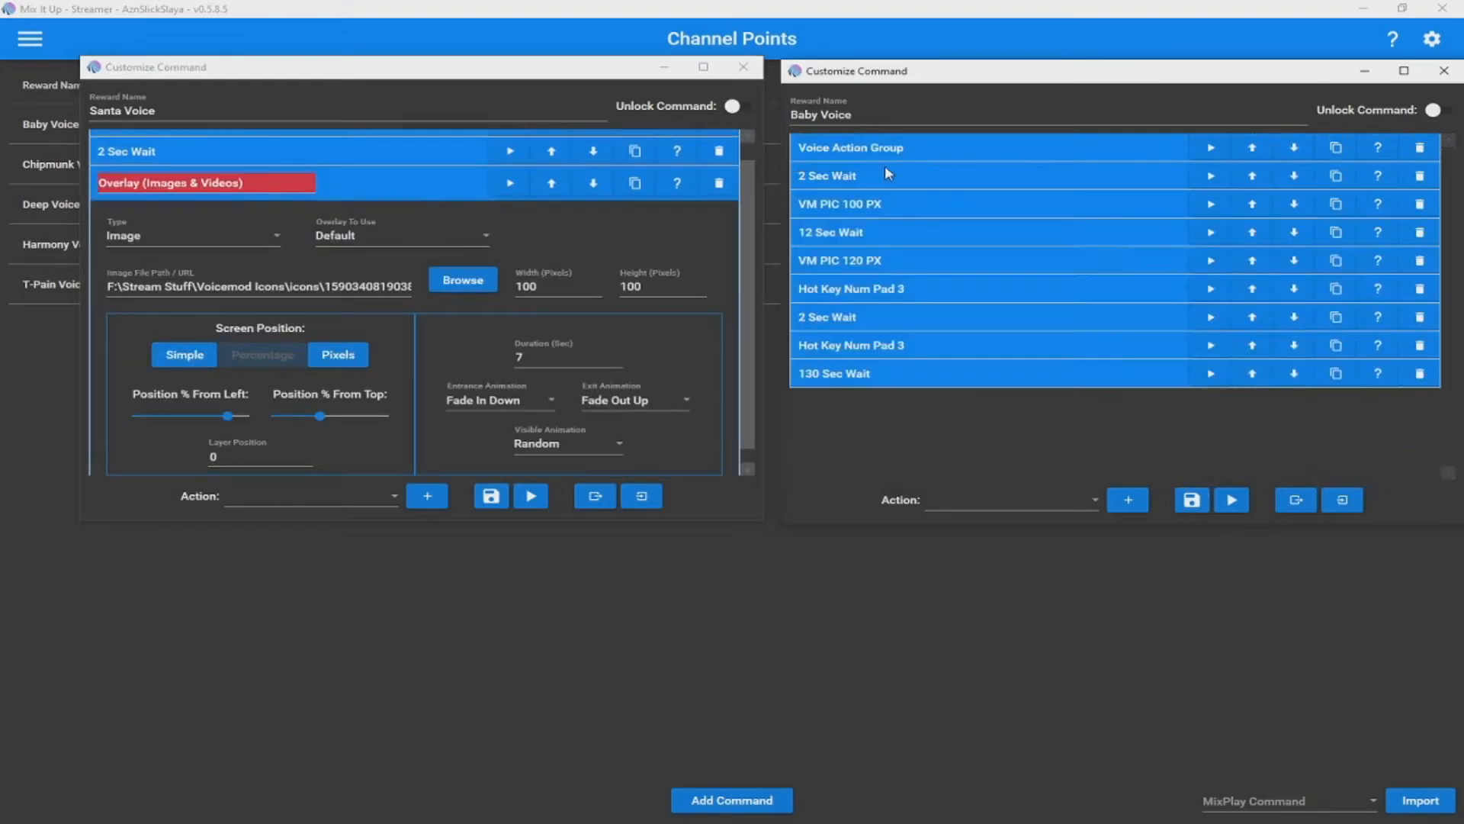
pyautogui.click(886, 200)
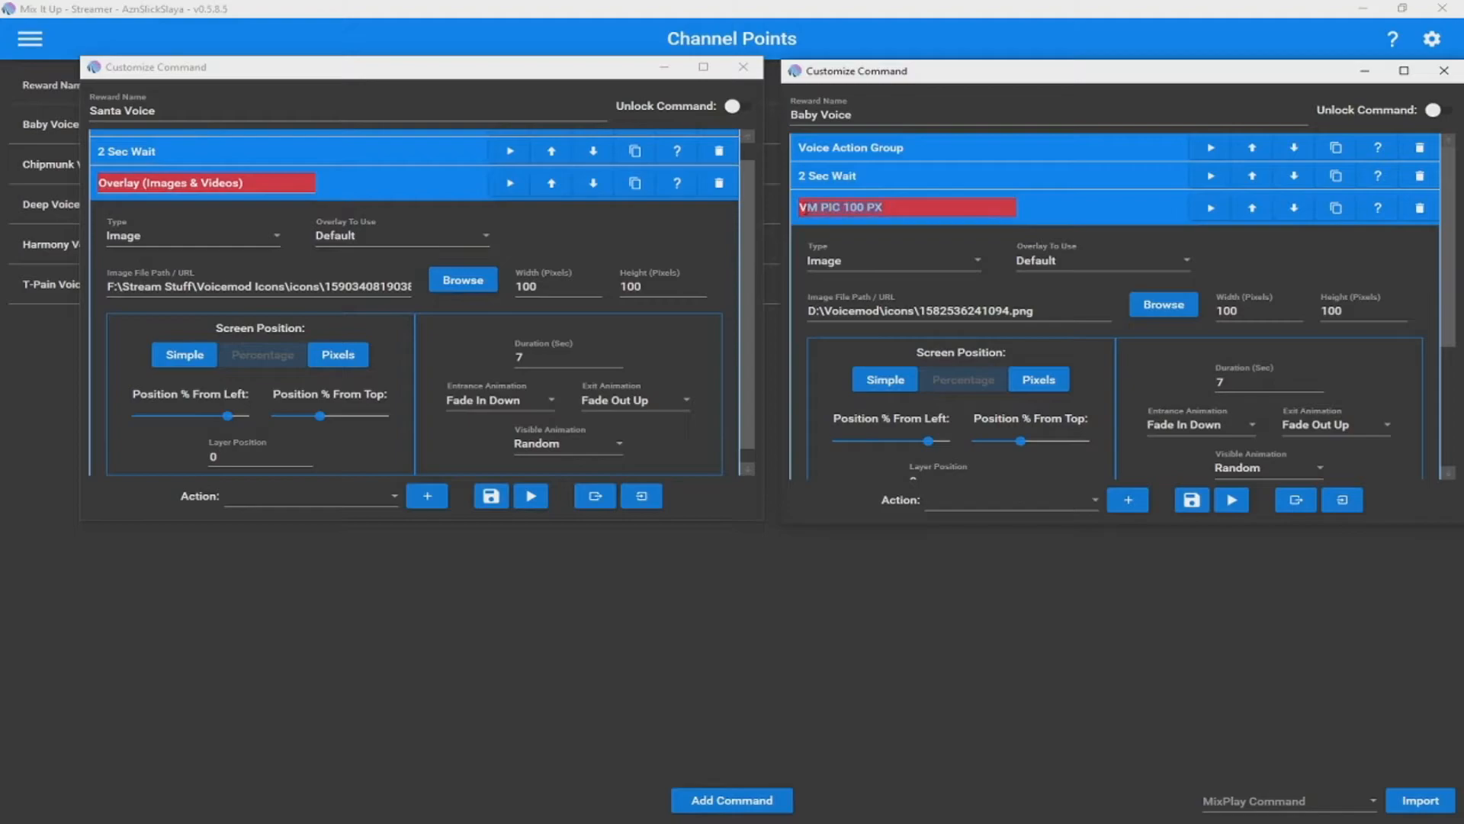
pyautogui.rightClick(836, 213)
pyautogui.click(874, 255)
pyautogui.moveTo(264, 184); pyautogui.dragTo(102, 187)
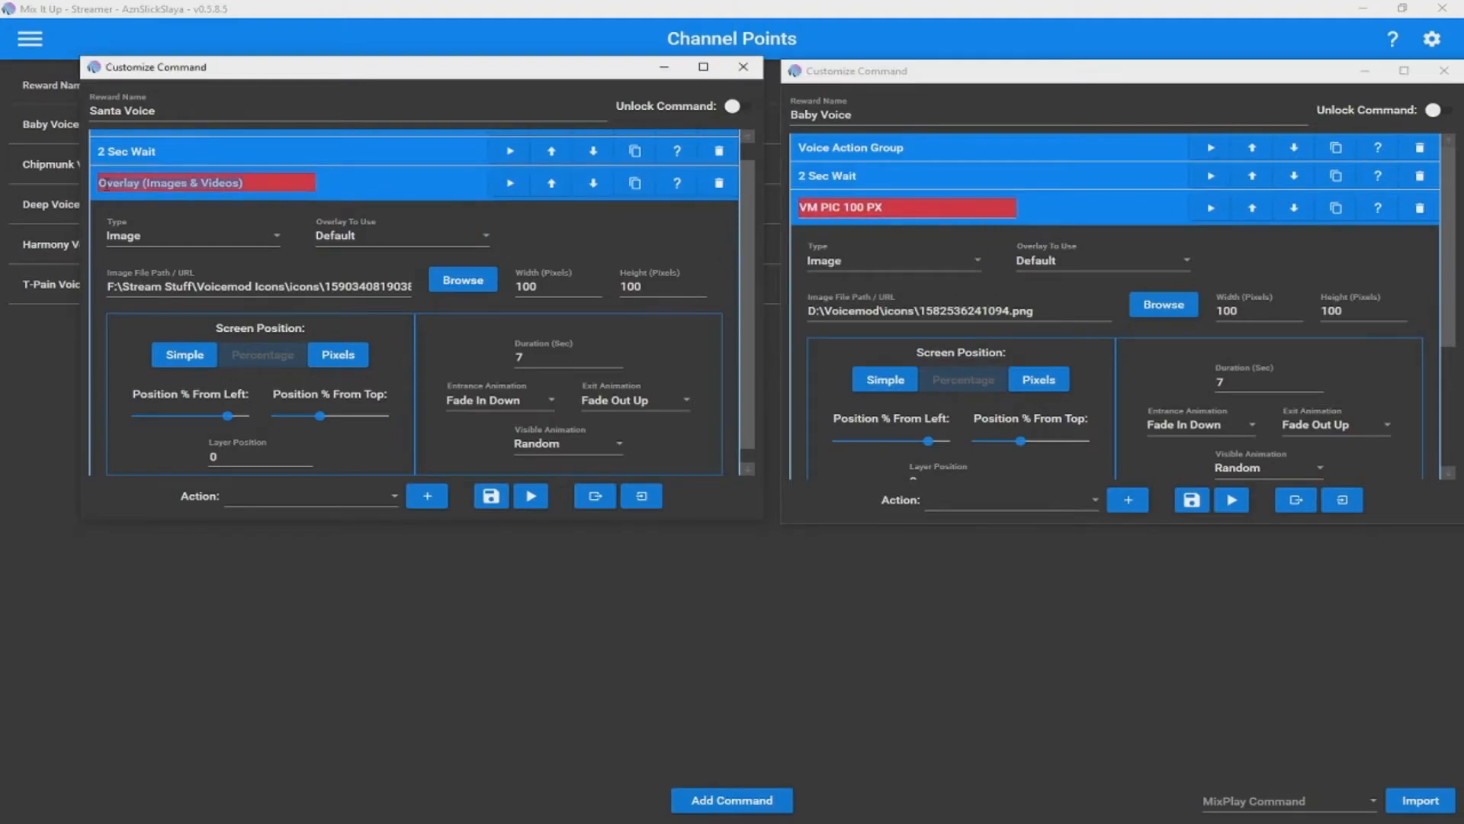
pyautogui.rightClick(150, 183)
pyautogui.click(222, 258)
pyautogui.click(418, 183)
# Expand Baby Voice's 12 Sec Wait for reference and add a Wait action to Santa Voice
pyautogui.click(1091, 204)
pyautogui.click(370, 496)
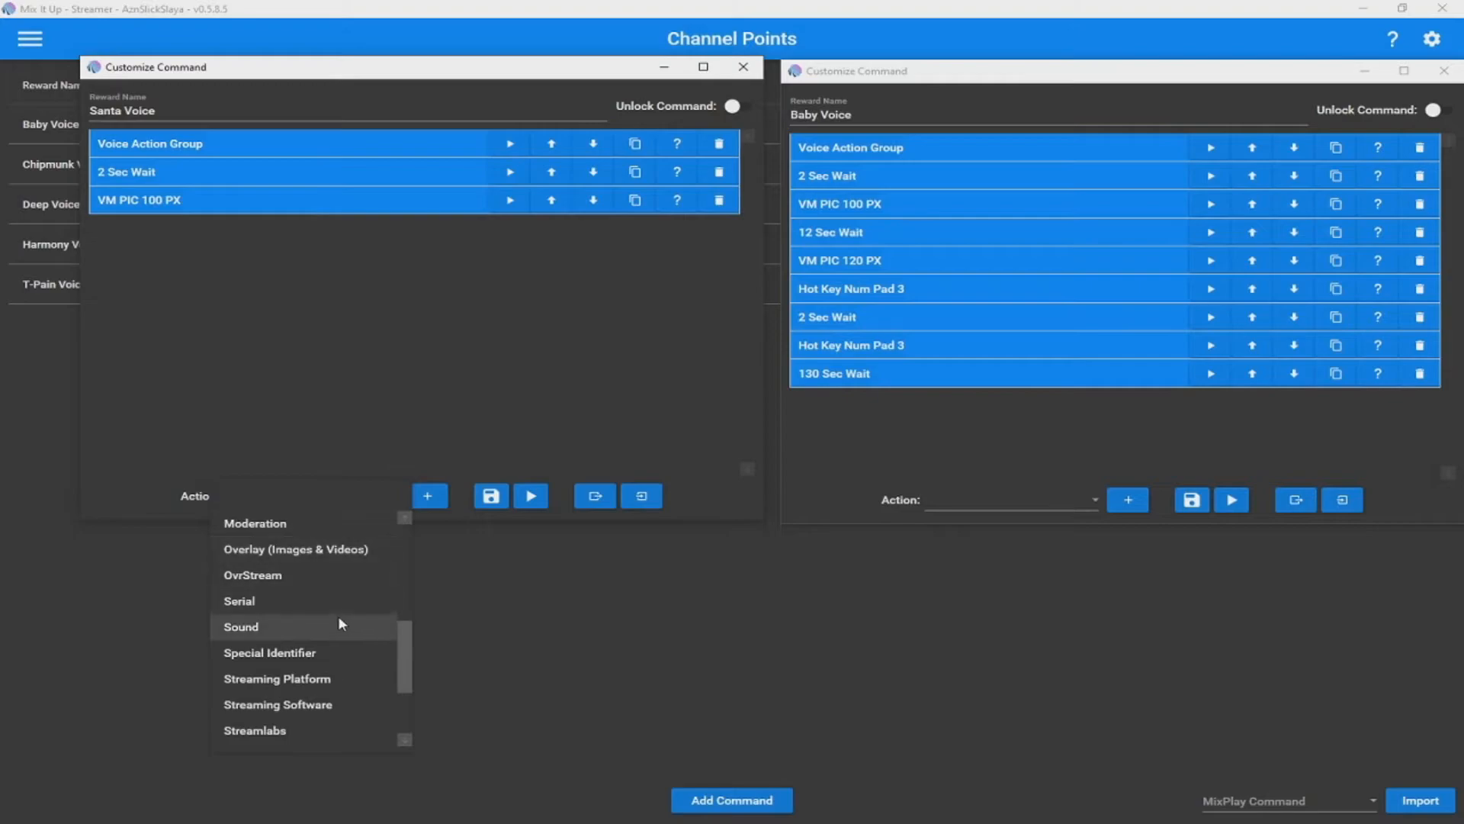
pyautogui.click(601, 371)
pyautogui.click(959, 232)
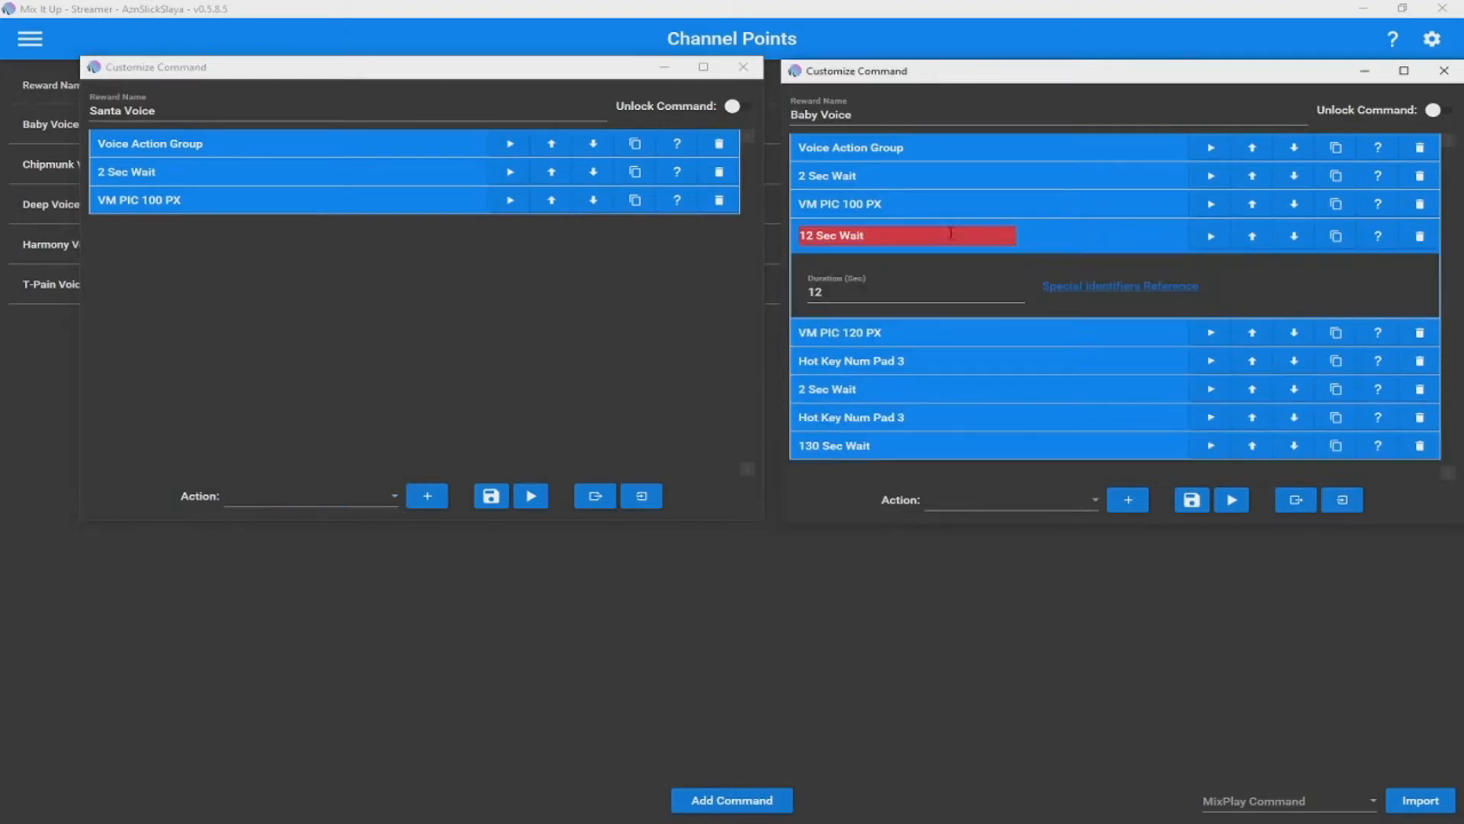
pyautogui.click(316, 495)
pyautogui.scroll(-2, 297, 671)
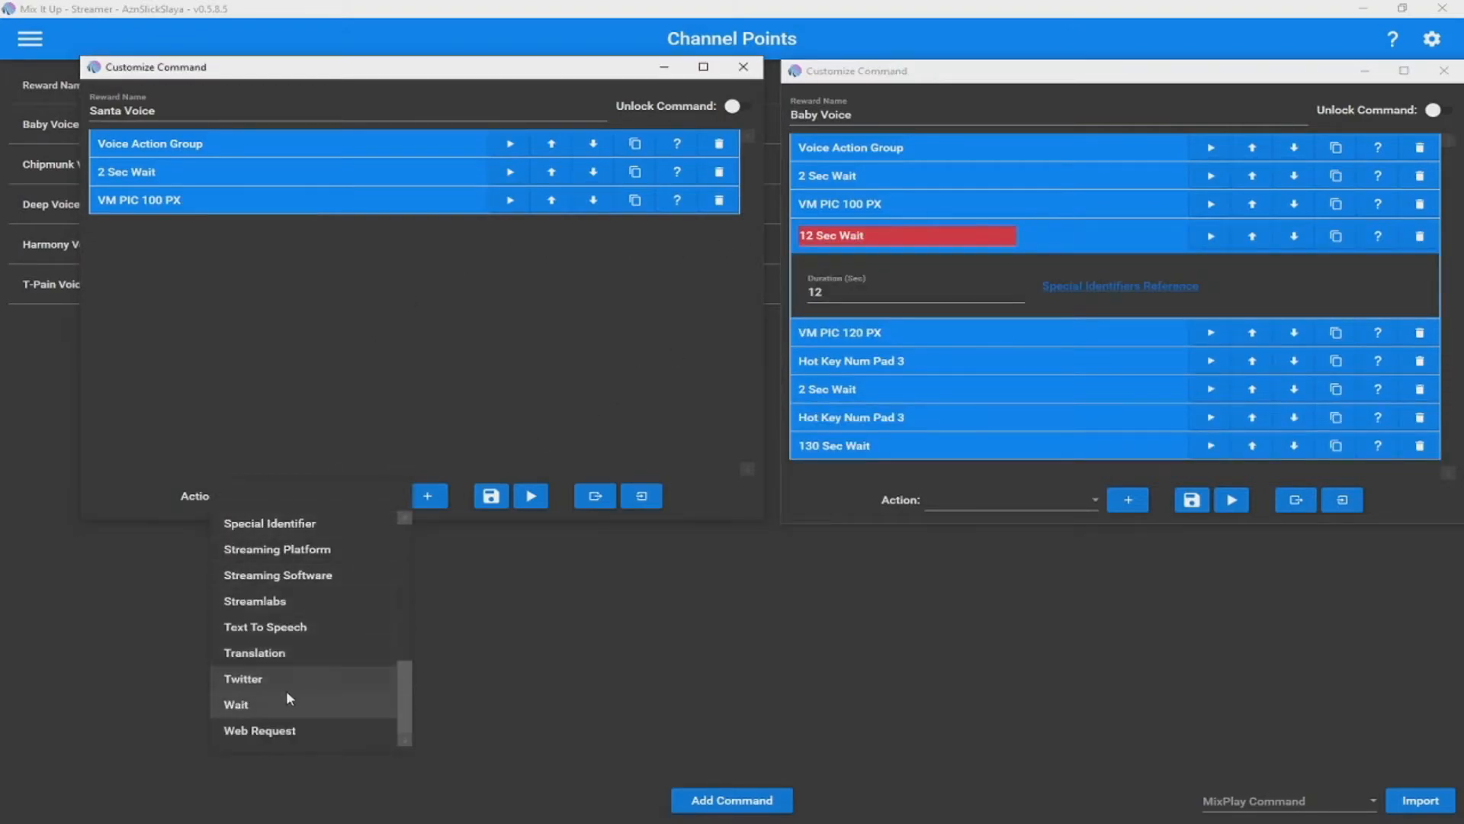
pyautogui.click(268, 706)
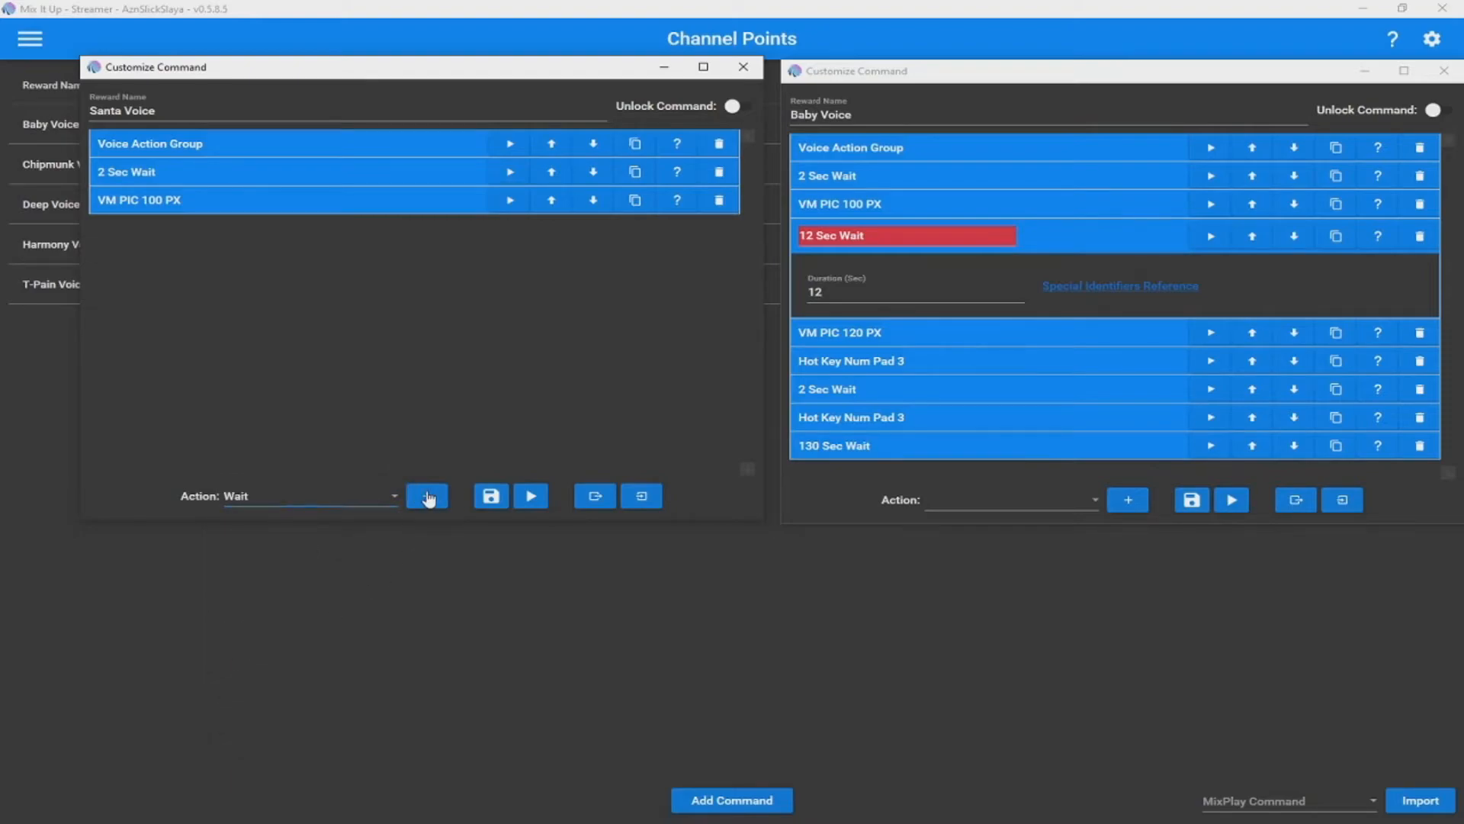
pyautogui.click(427, 498)
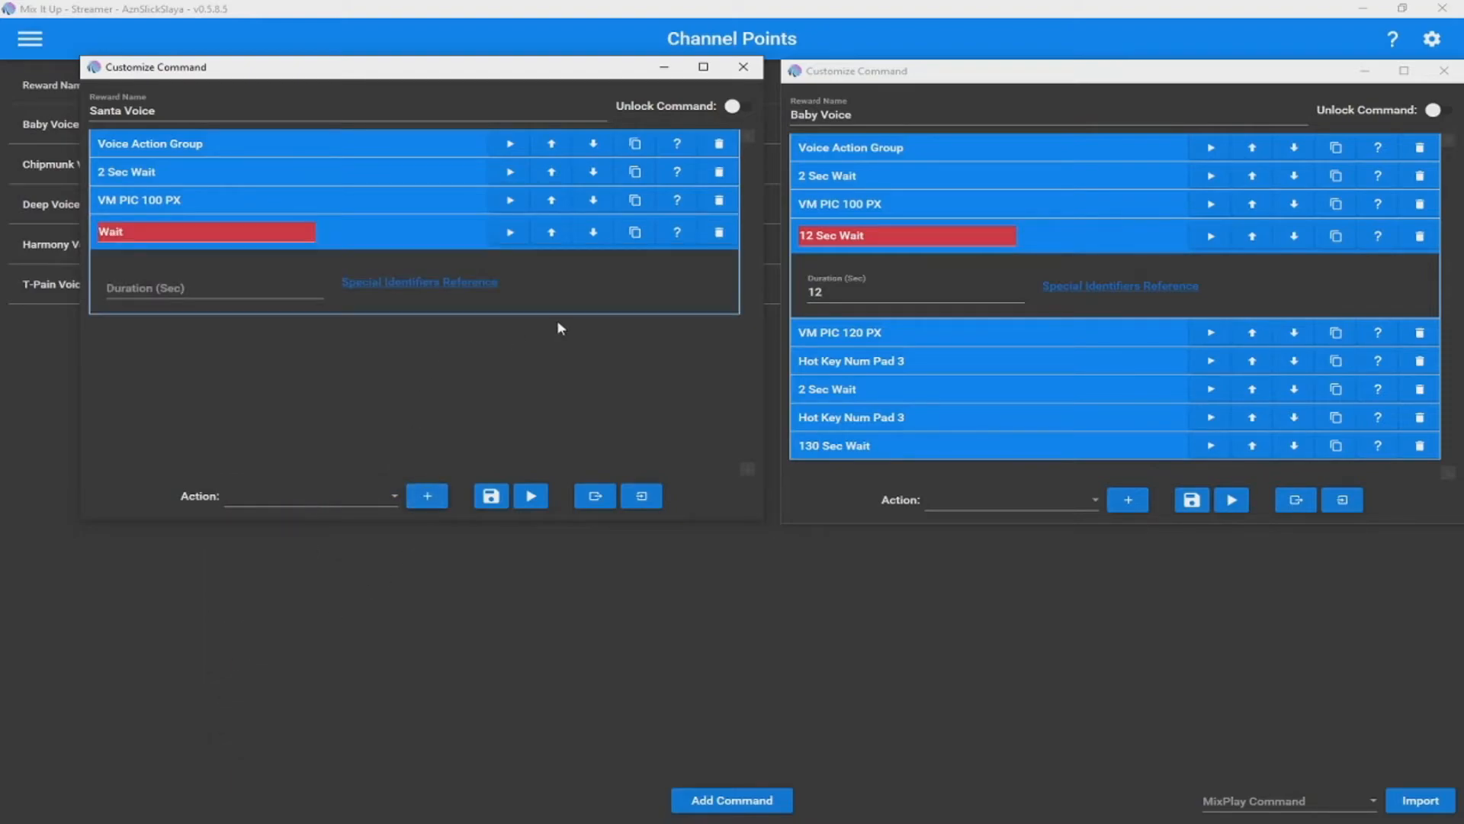
# Paste Baby Voice's 12 Sec Wait name into the new Wait action's name and set its duration to 12 seconds
pyautogui.click(822, 233)
pyautogui.rightClick(824, 236)
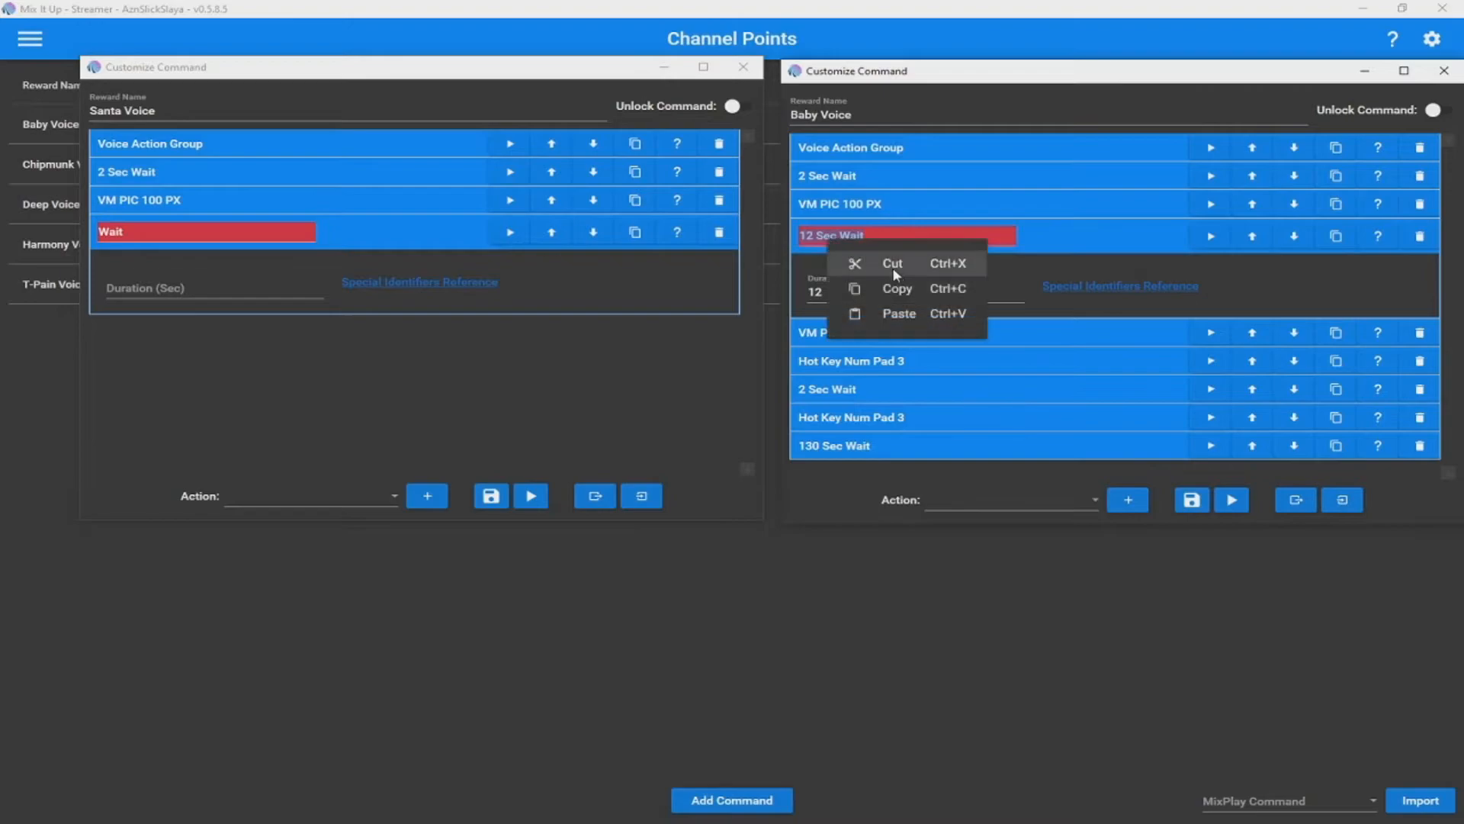
pyautogui.click(897, 288)
pyautogui.click(187, 235)
pyautogui.rightClick(137, 233)
pyautogui.click(212, 308)
pyautogui.click(182, 289)
pyautogui.write('12')
pyautogui.click(366, 497)
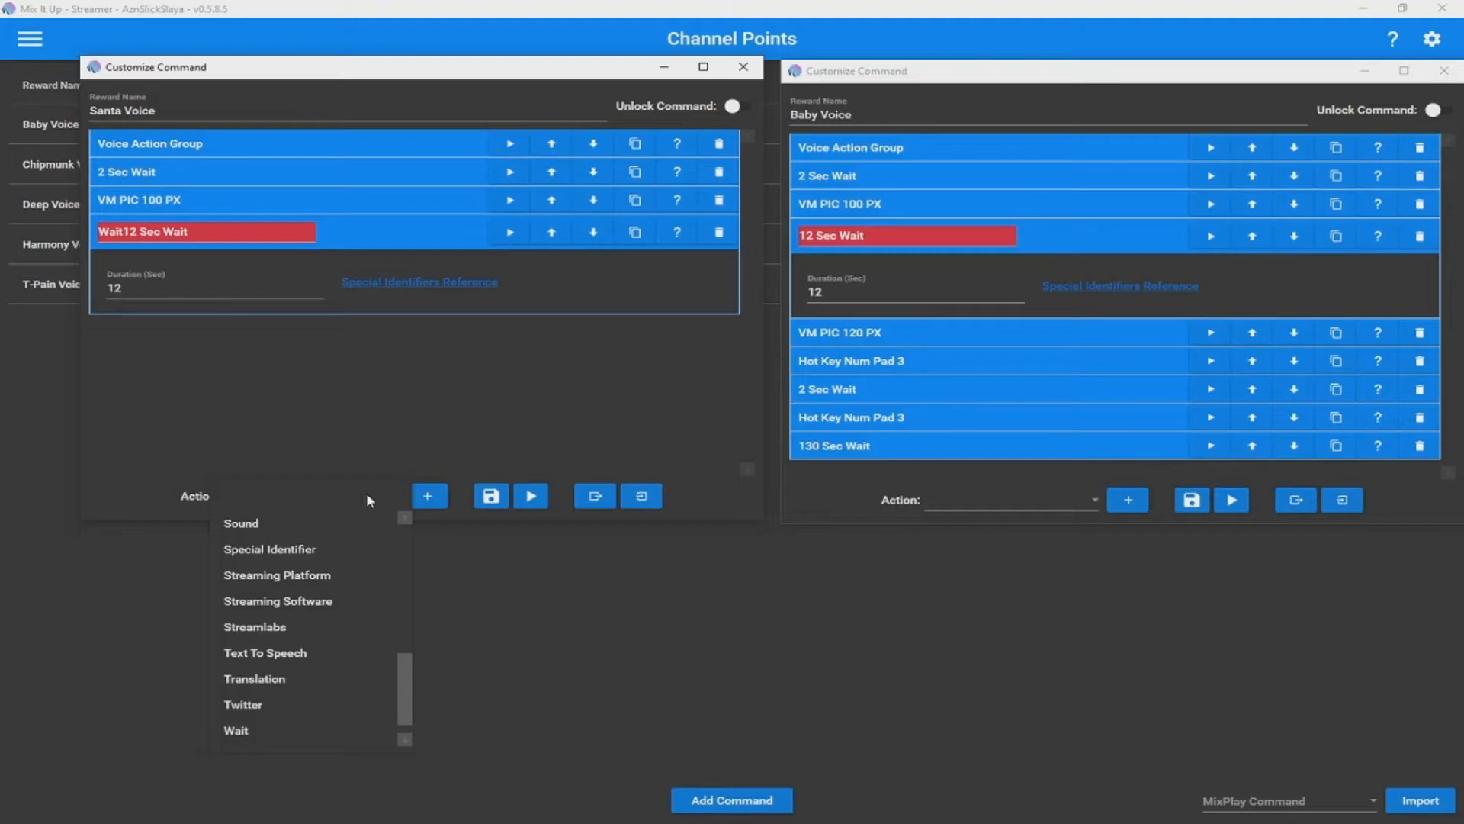
pyautogui.click(408, 260)
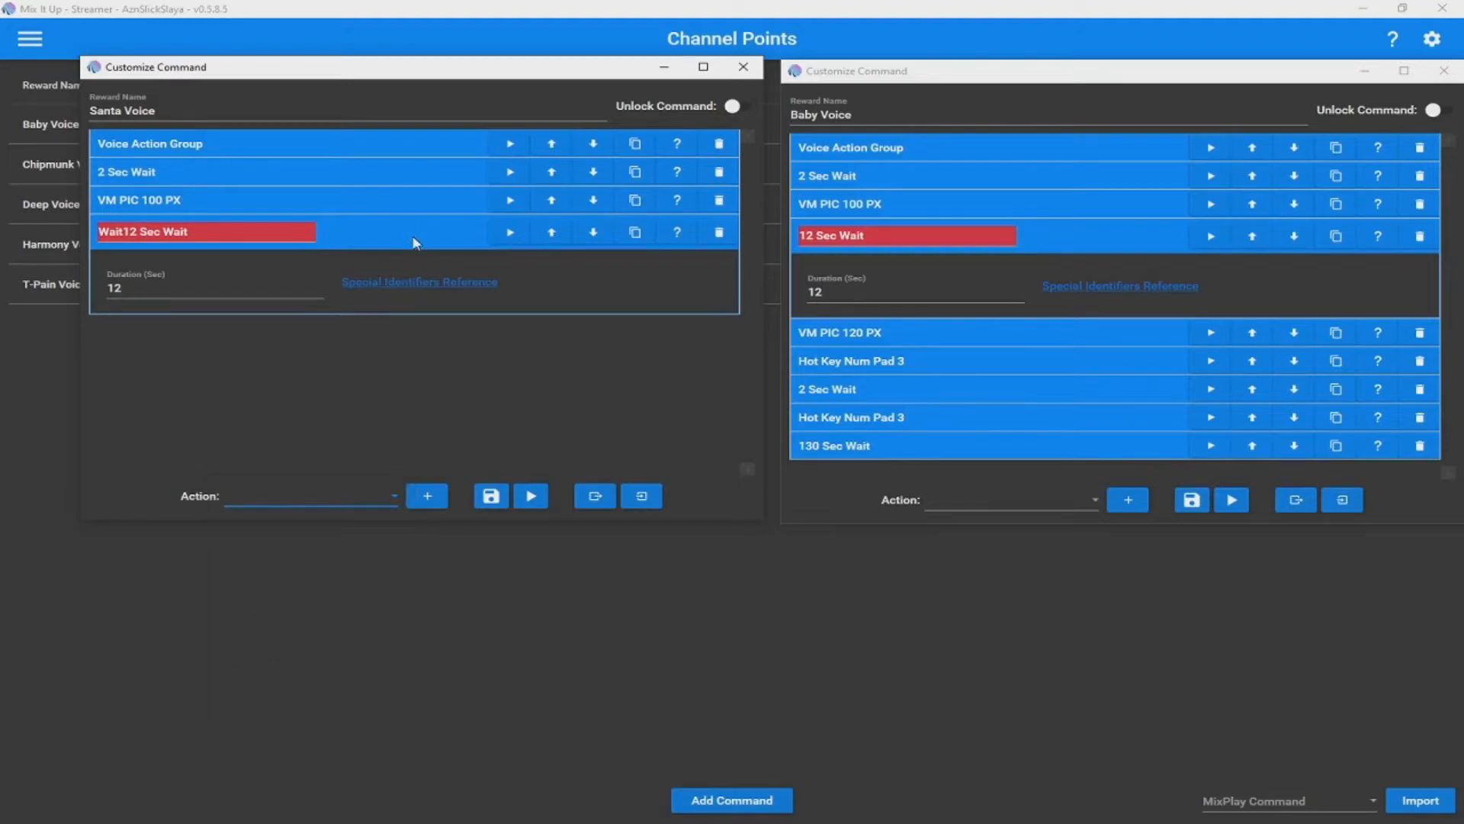
pyautogui.click(427, 242)
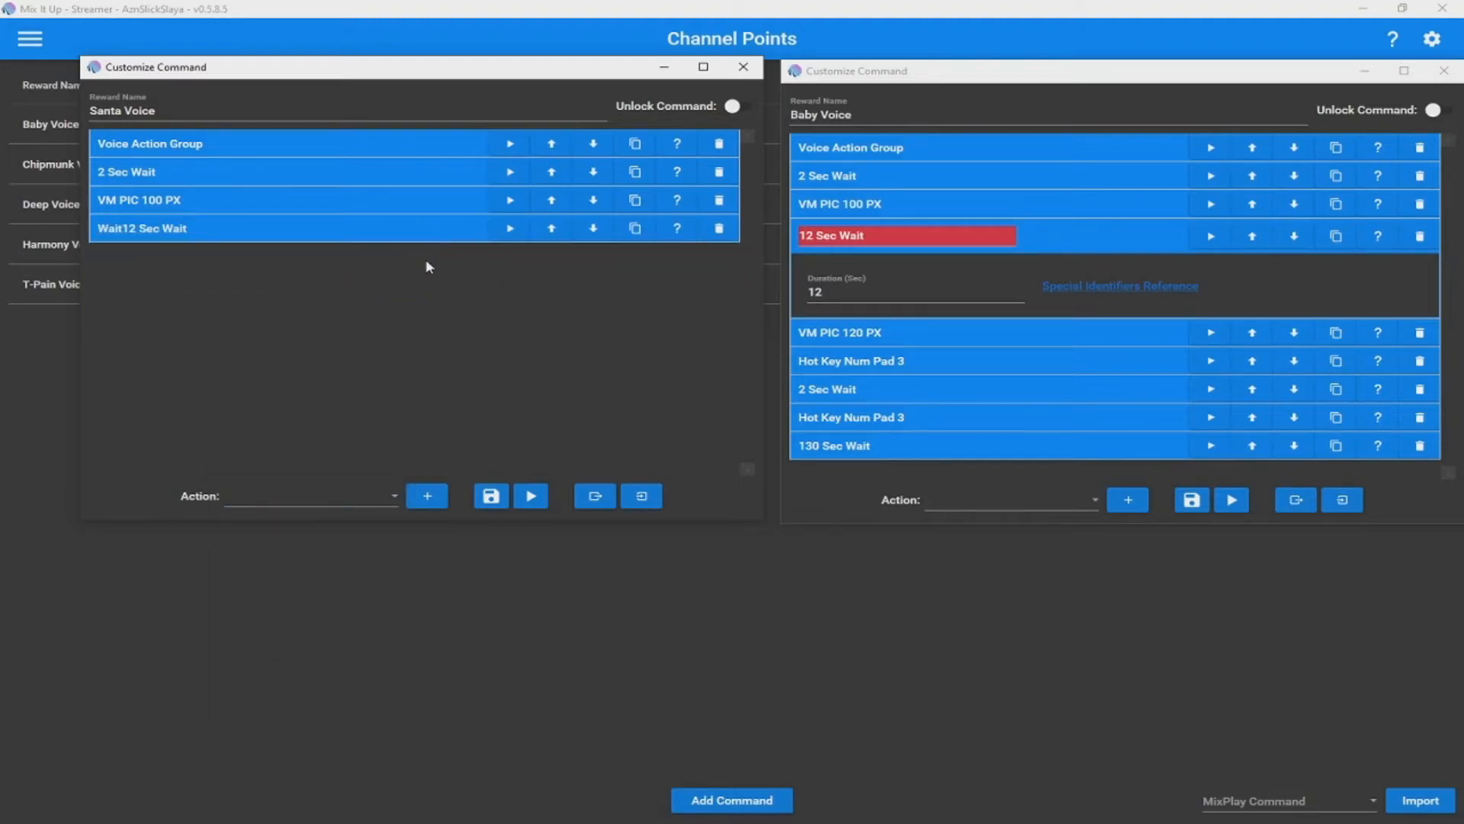
# Expand Baby Voice's VM PIC 120 PX for reference and add a second Overlay (Images & Videos) action to Santa Voice
pyautogui.click(336, 499)
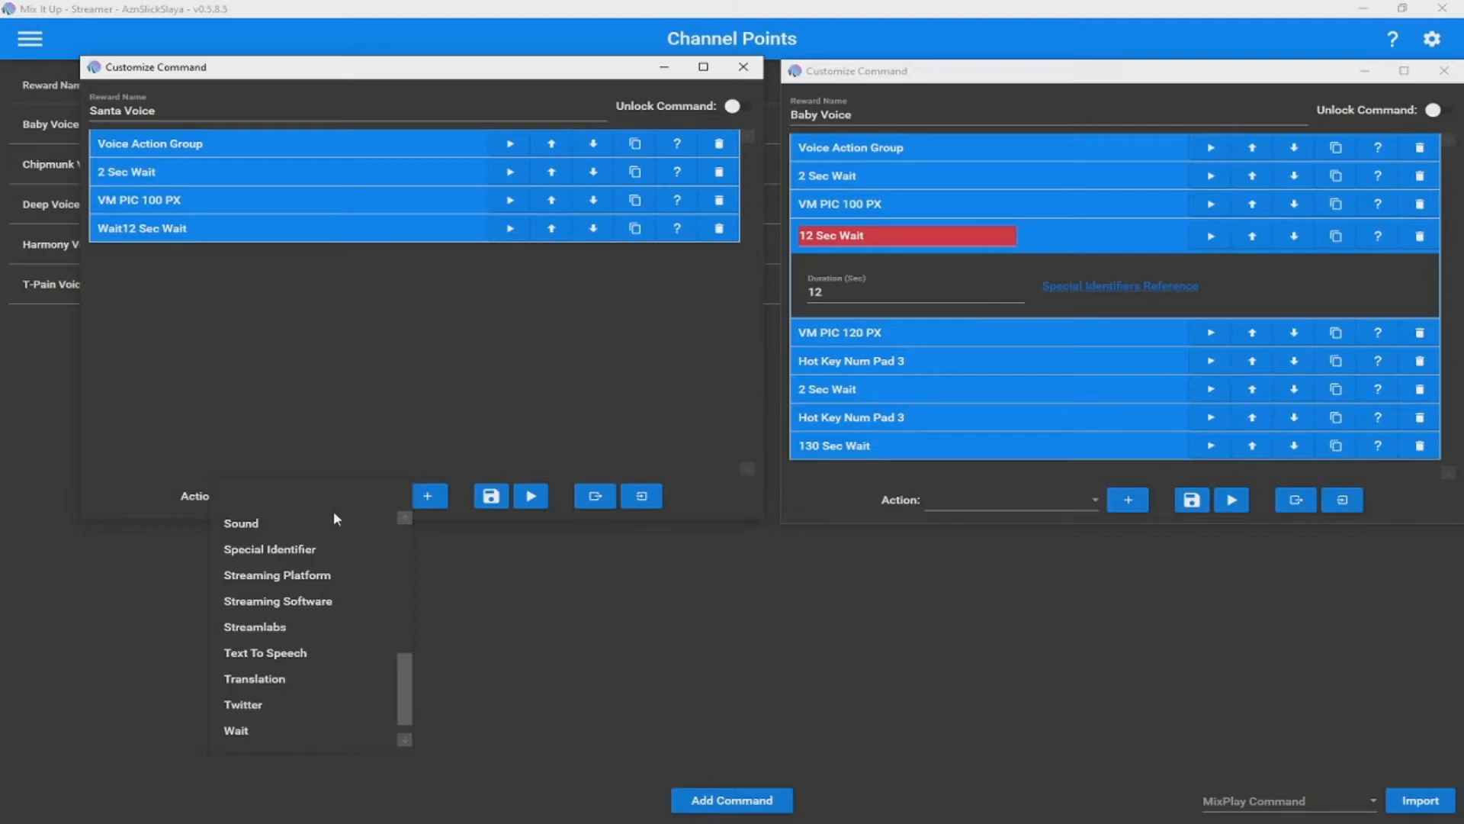
pyautogui.click(373, 416)
pyautogui.click(1080, 245)
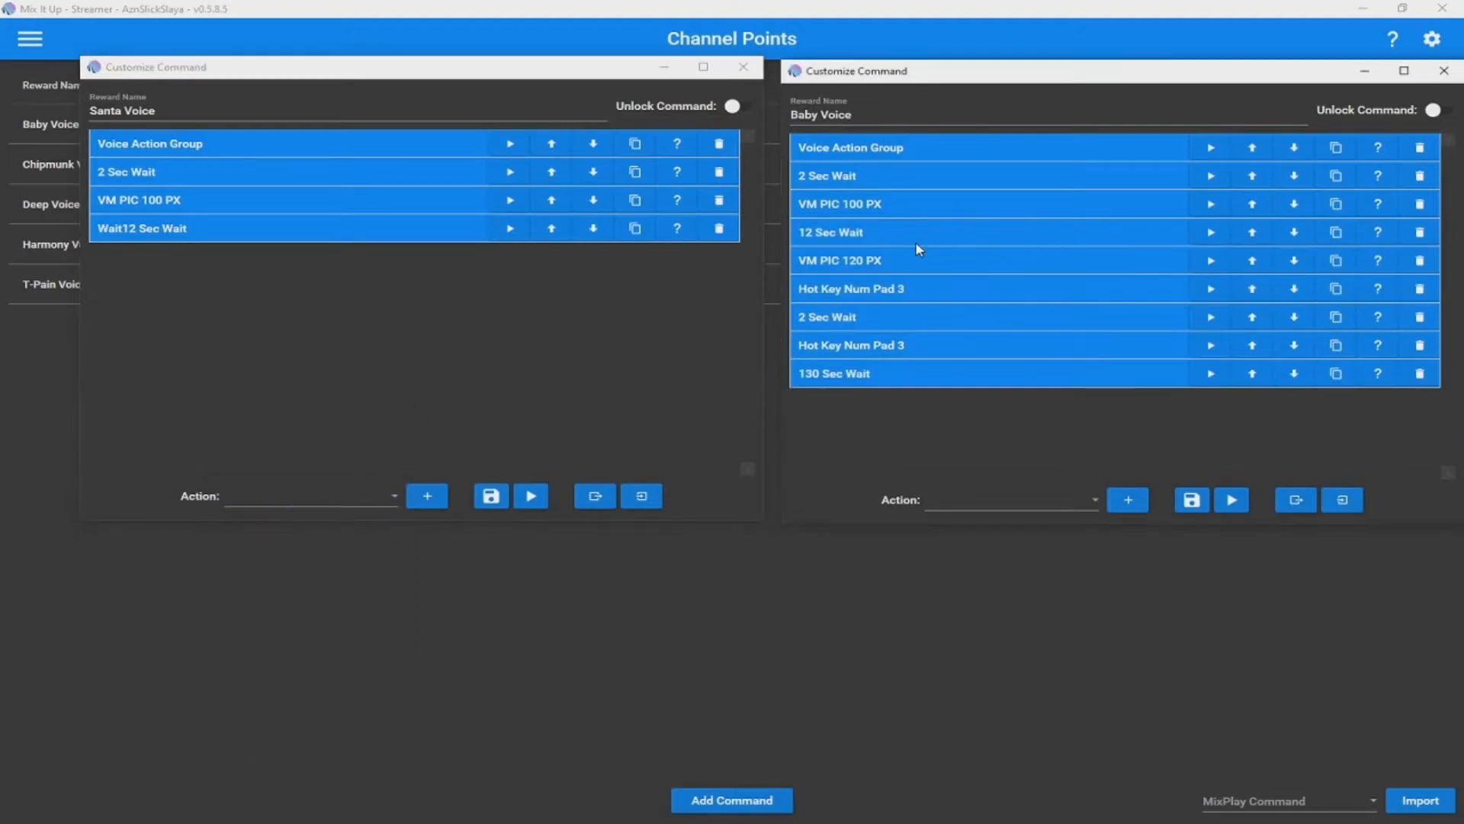
pyautogui.click(968, 260)
pyautogui.click(362, 494)
pyautogui.scroll(-1, 316, 712)
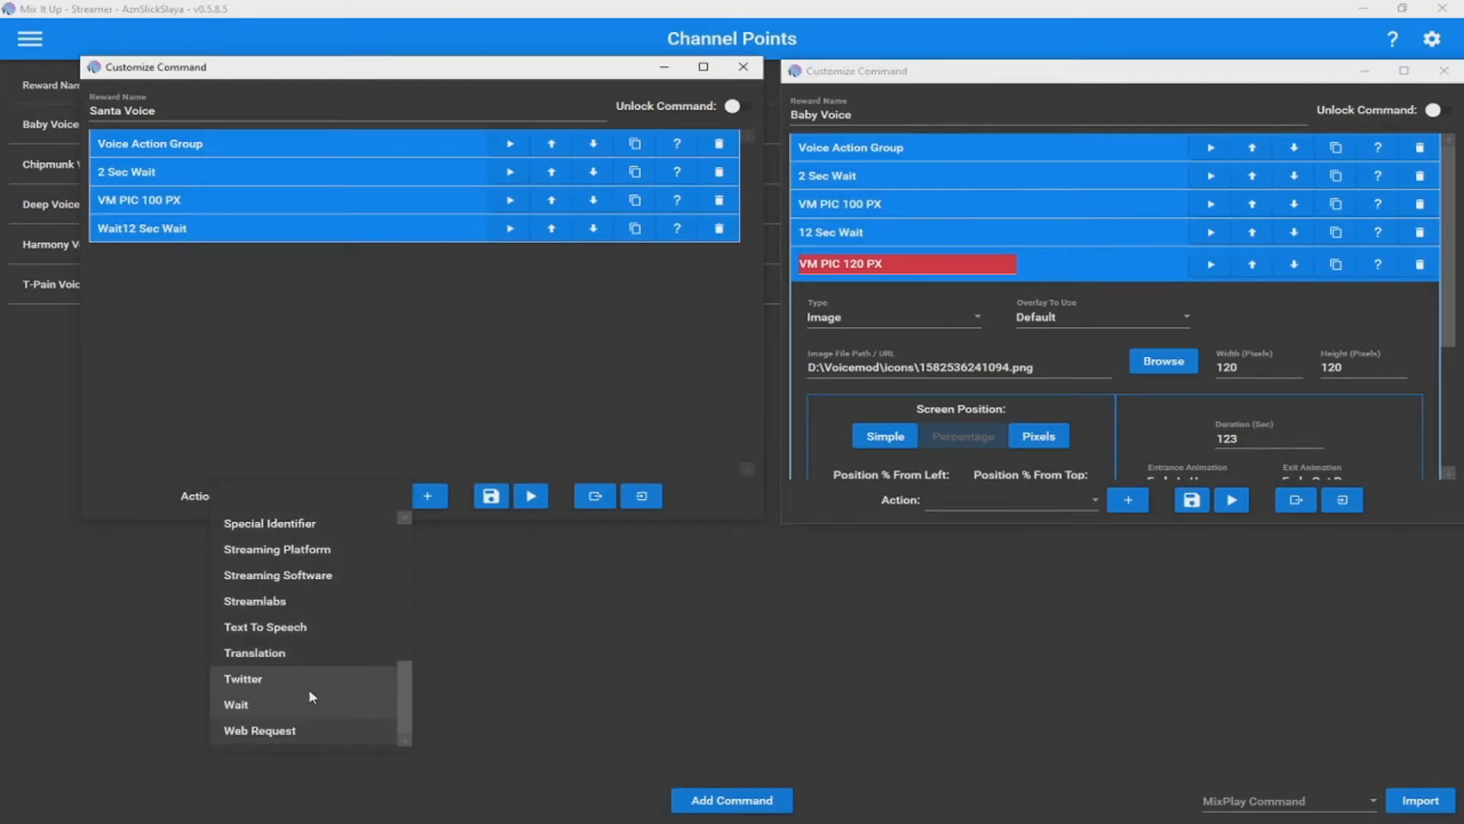
pyautogui.scroll(3, 306, 679)
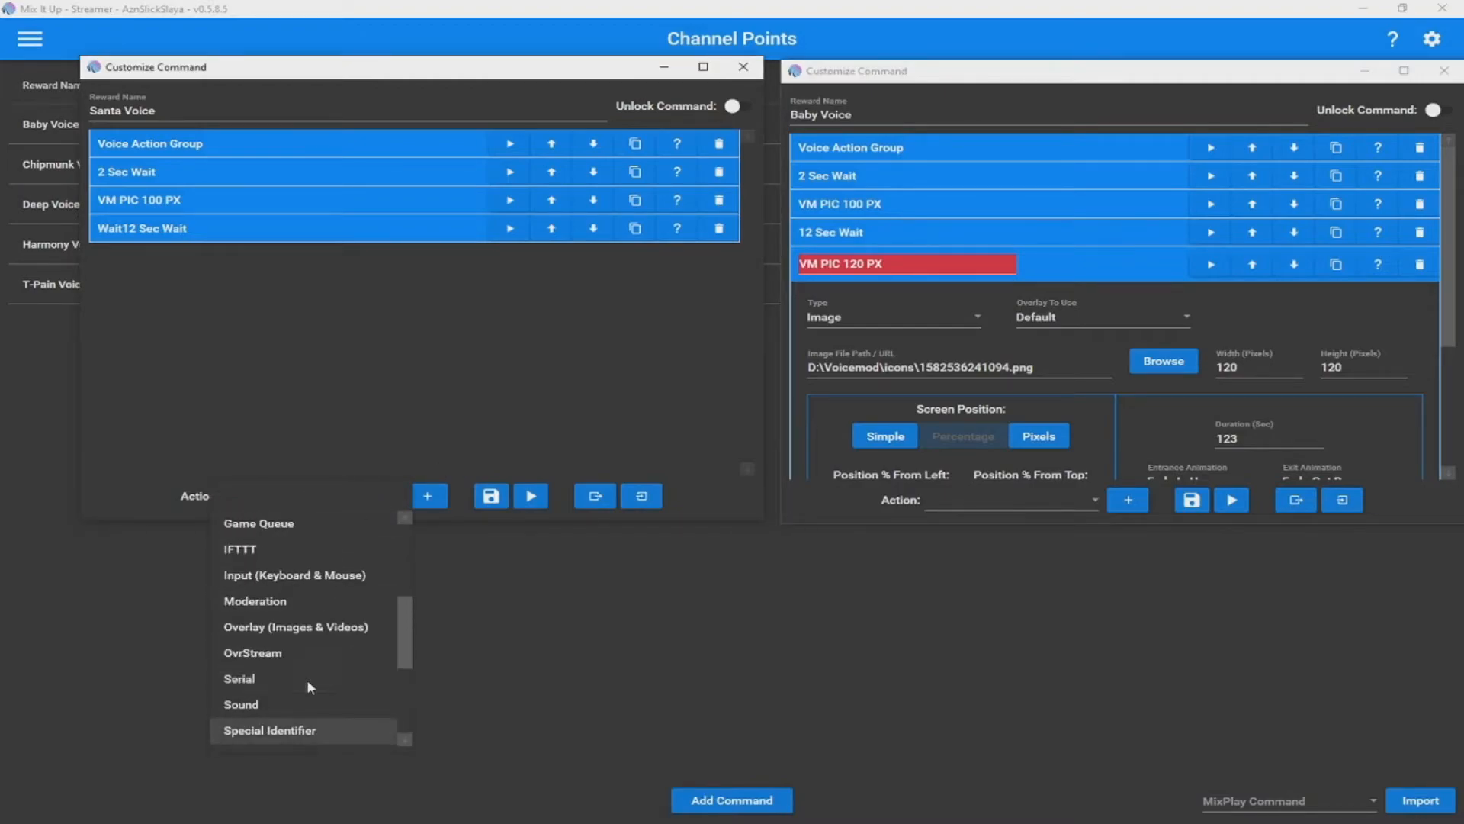
pyautogui.click(314, 629)
pyautogui.click(431, 496)
# Rename the new overlay action VM PIC 120 PX by copying Baby Voice's name, and choose its overlay type
pyautogui.click(797, 267)
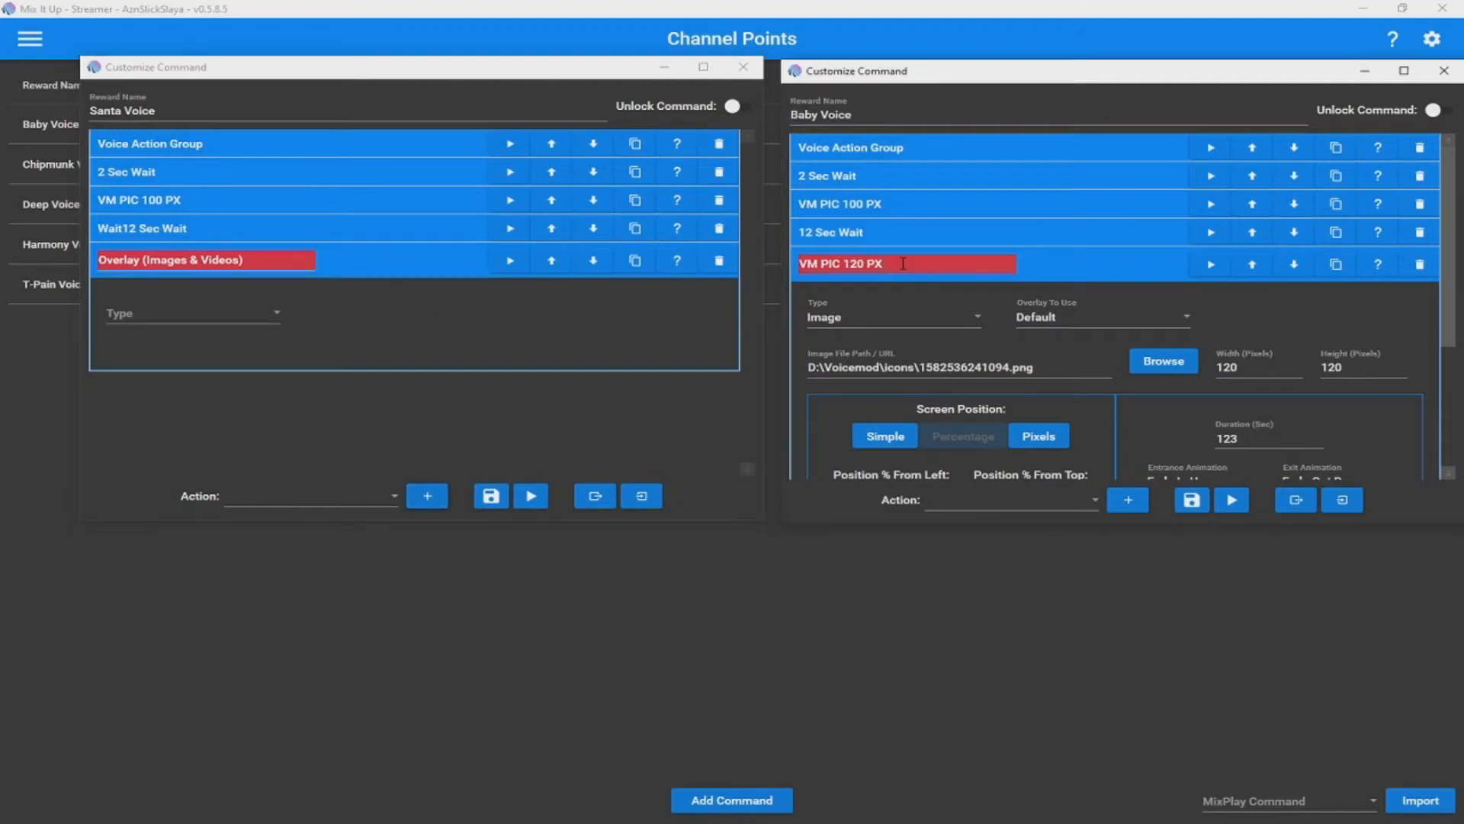
pyautogui.rightClick(822, 263)
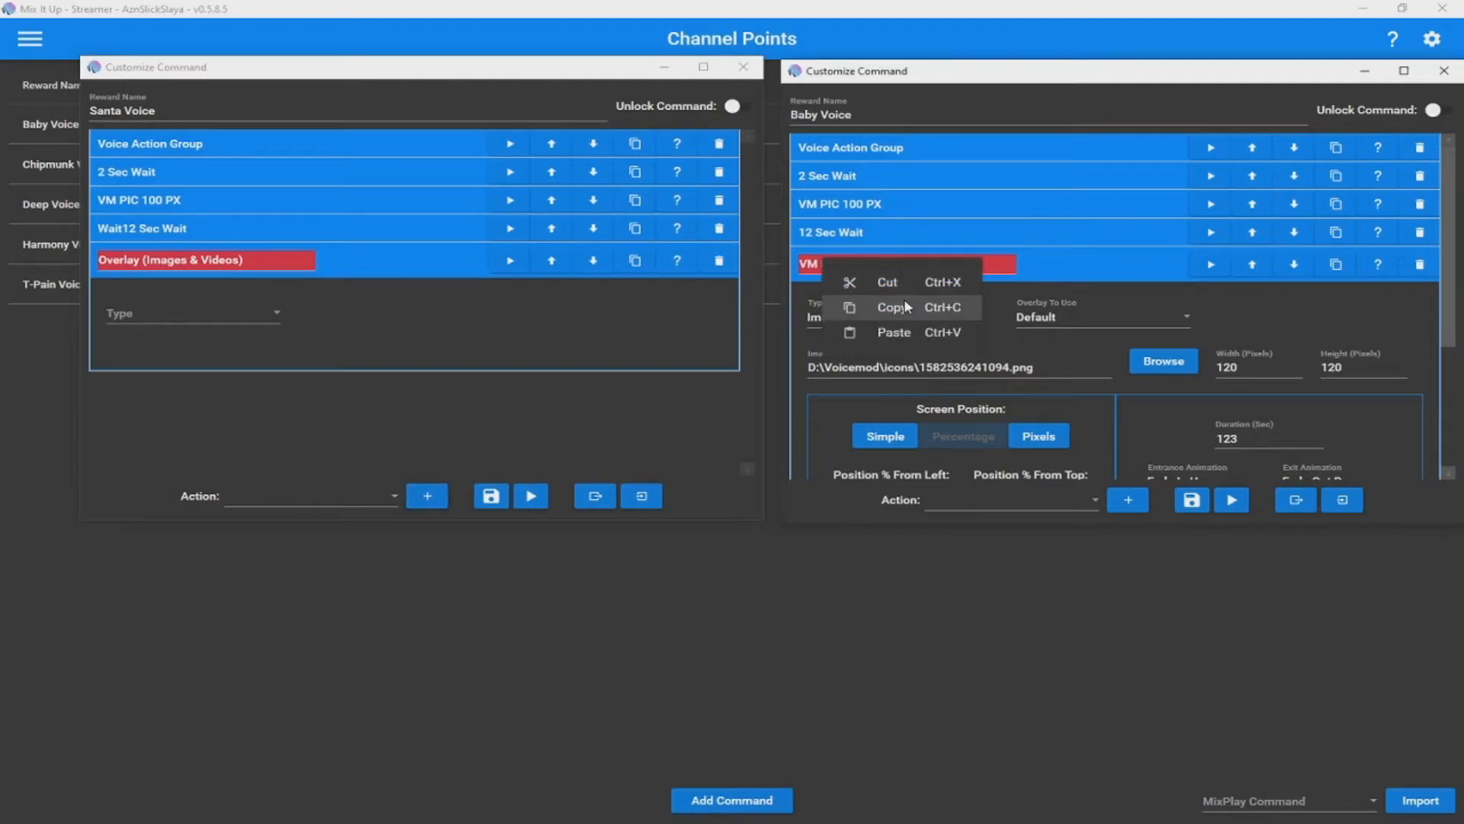
pyautogui.click(906, 305)
pyautogui.click(206, 260)
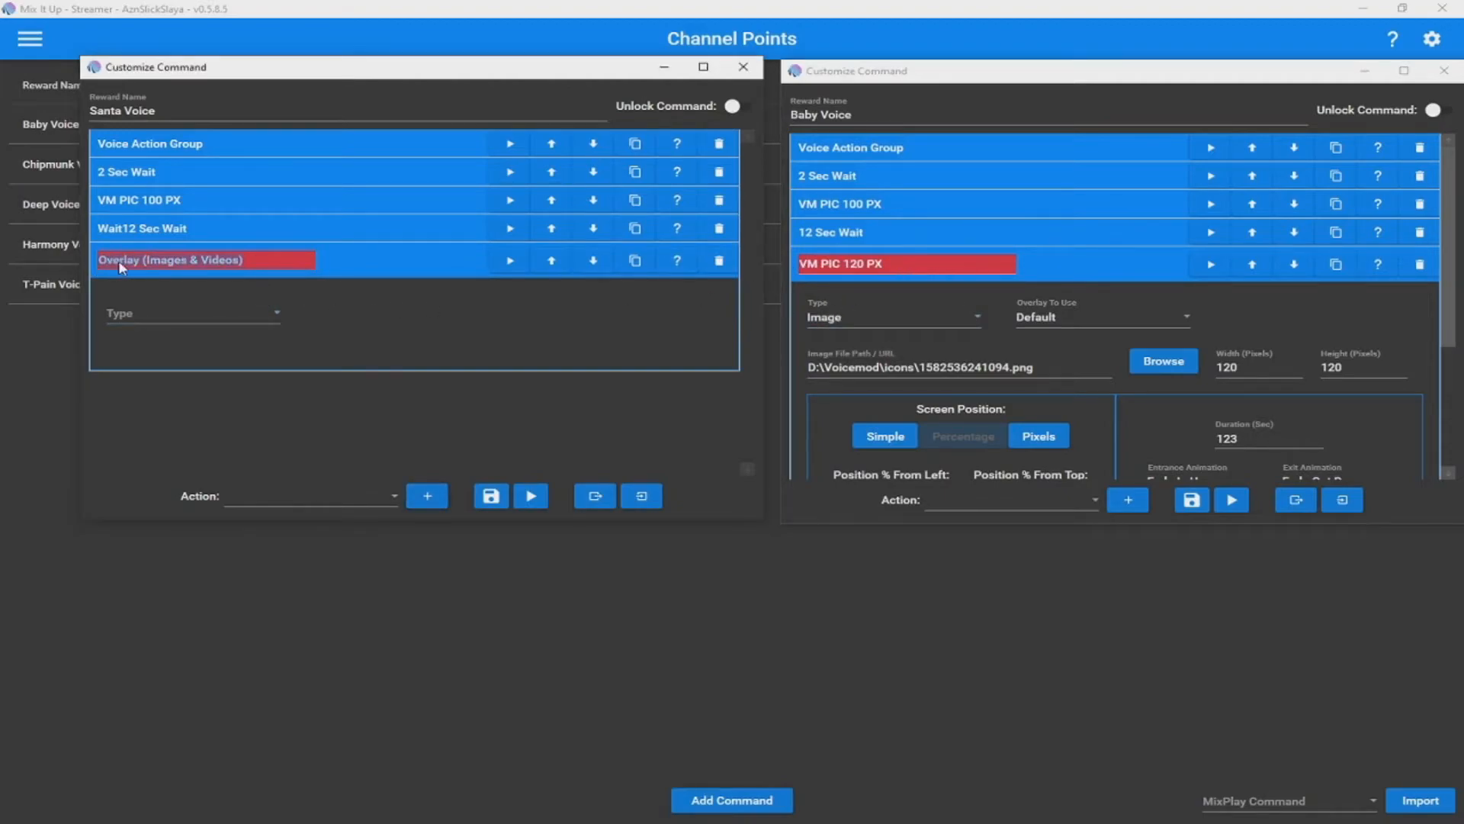
pyautogui.rightClick(214, 265)
pyautogui.click(224, 340)
pyautogui.click(182, 313)
pyautogui.click(127, 364)
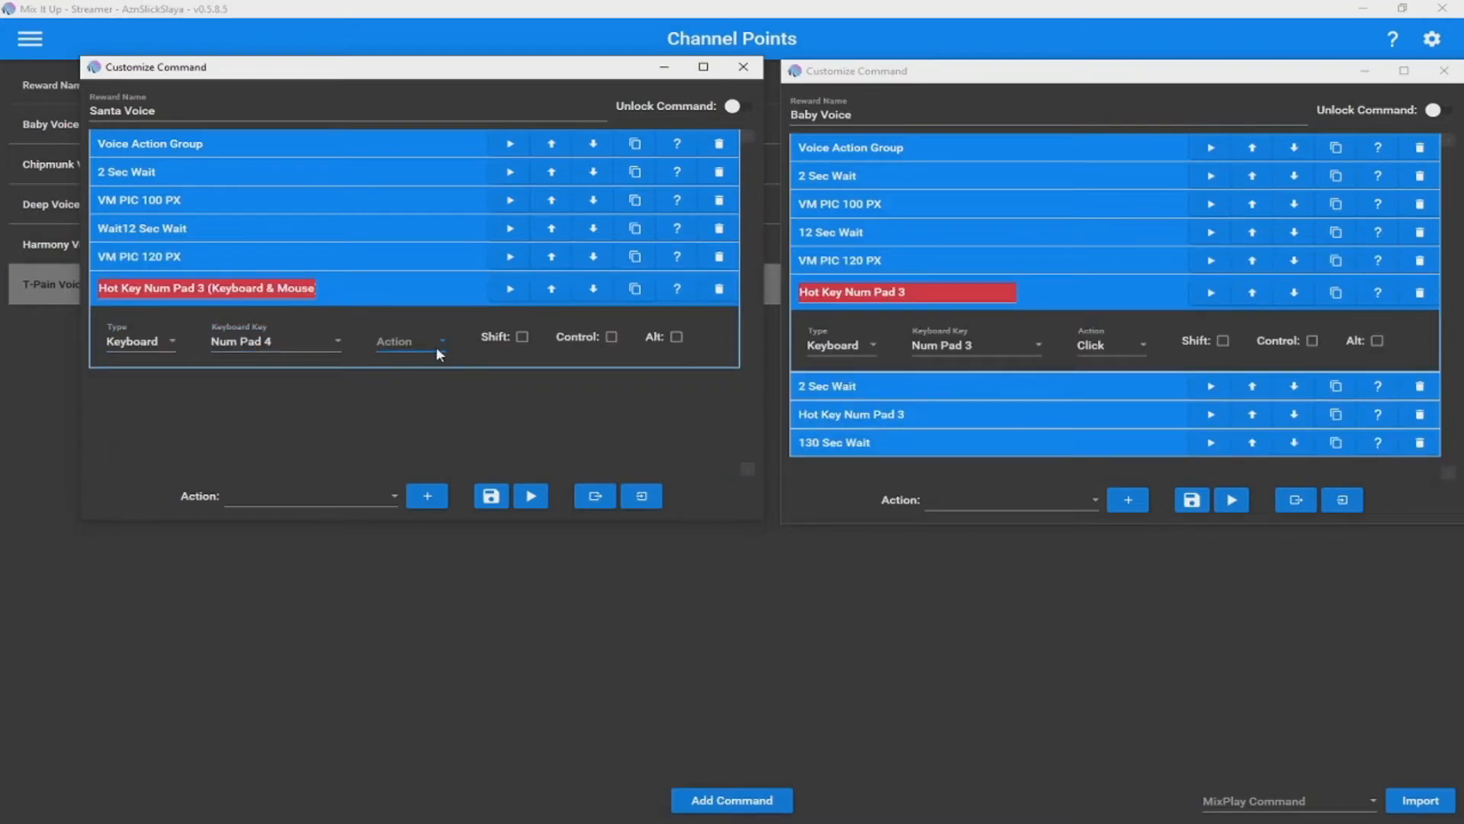
# Set the Num Pad 4 keyboard input's action to Click in Santa Voice
pyautogui.click(438, 347)
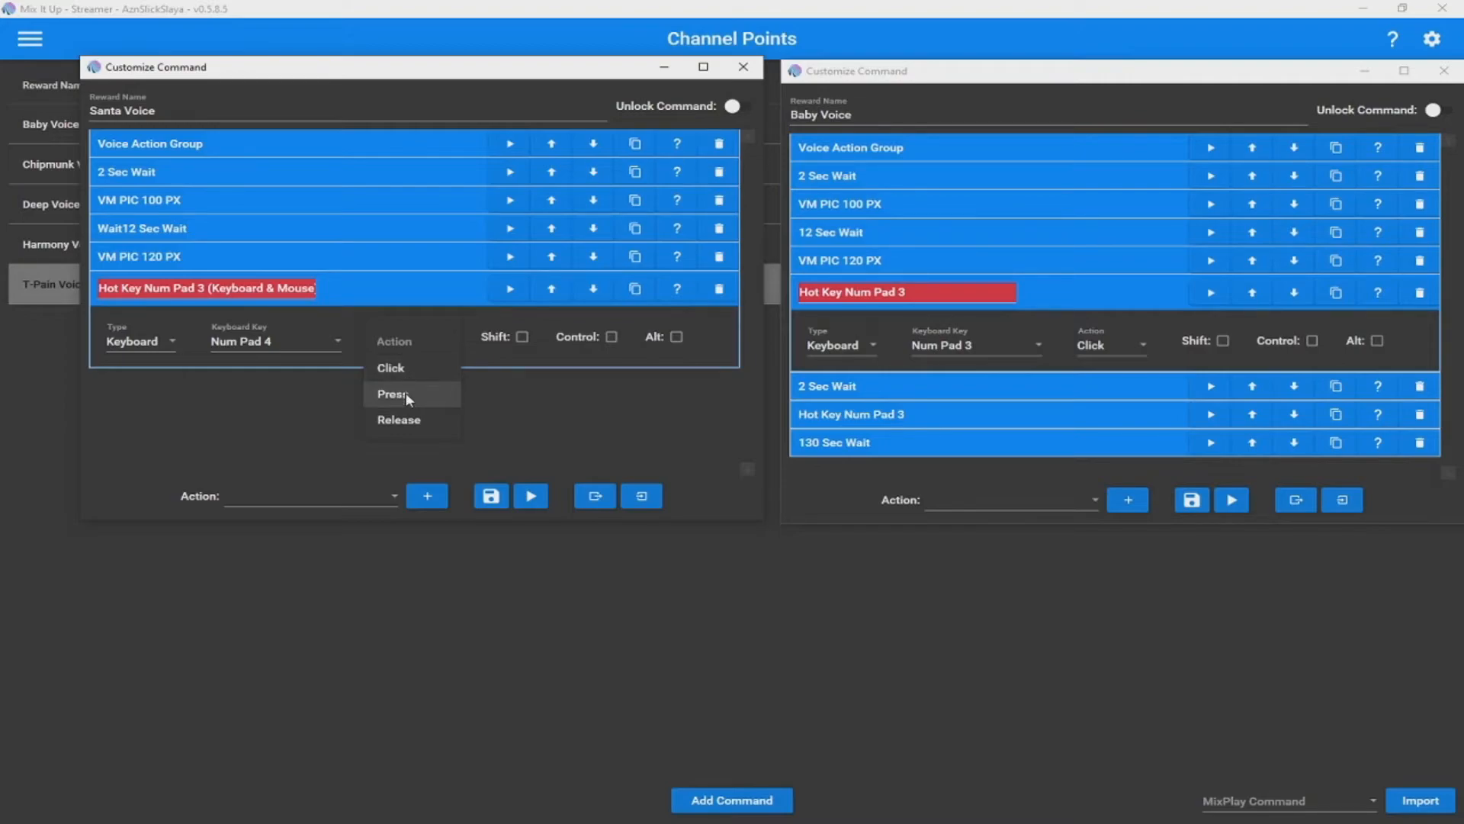
pyautogui.click(406, 395)
pyautogui.click(404, 368)
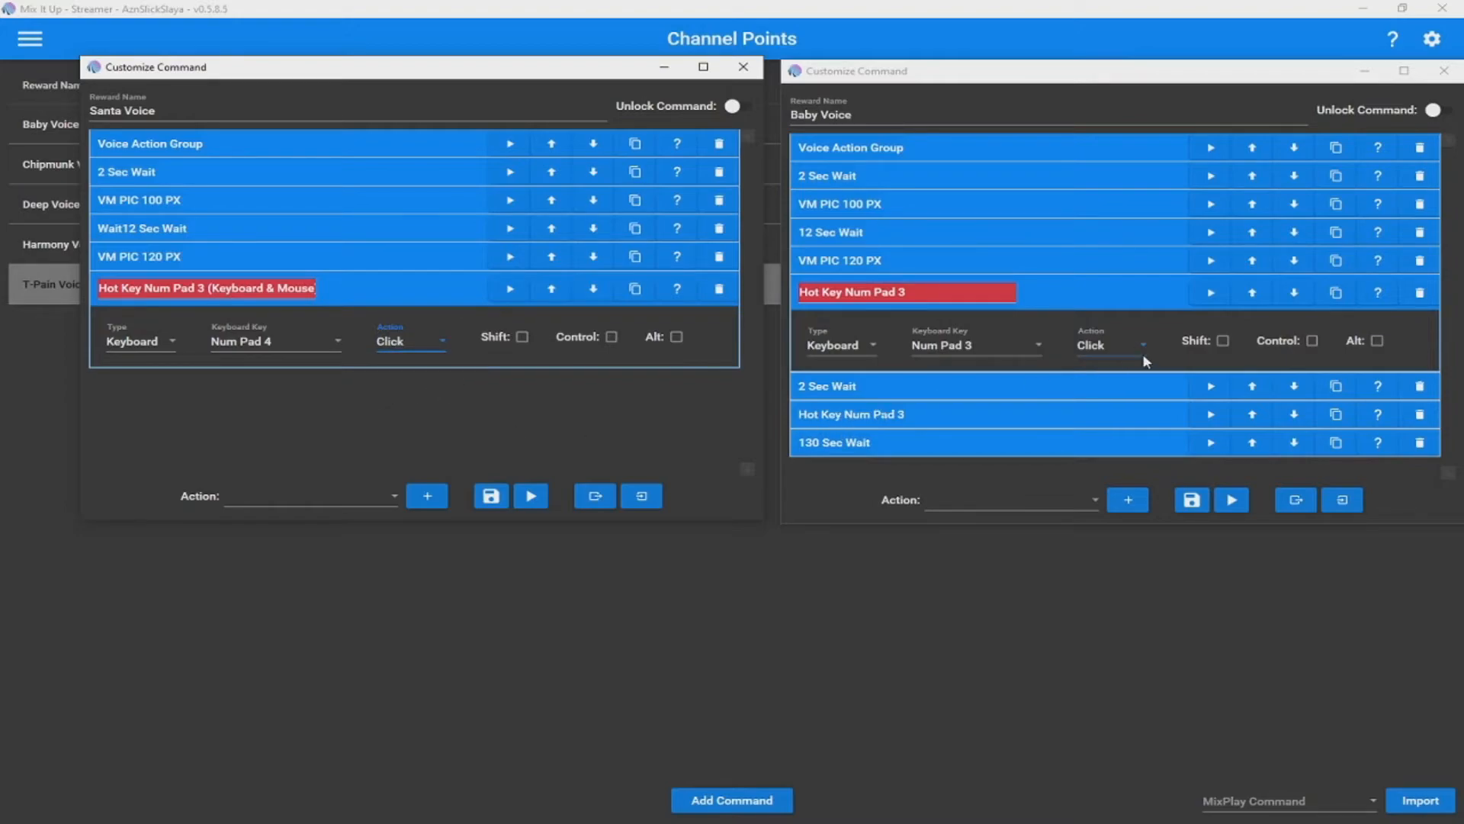
pyautogui.click(410, 345)
pyautogui.click(624, 382)
# Rename the keyboard input action Hot Key Num Pad 4 (Keyboard & Mouse) and collapse it
pyautogui.click(200, 288)
pyautogui.press('Delete')
pyautogui.write('4')
pyautogui.write(')')
pyautogui.click(408, 290)
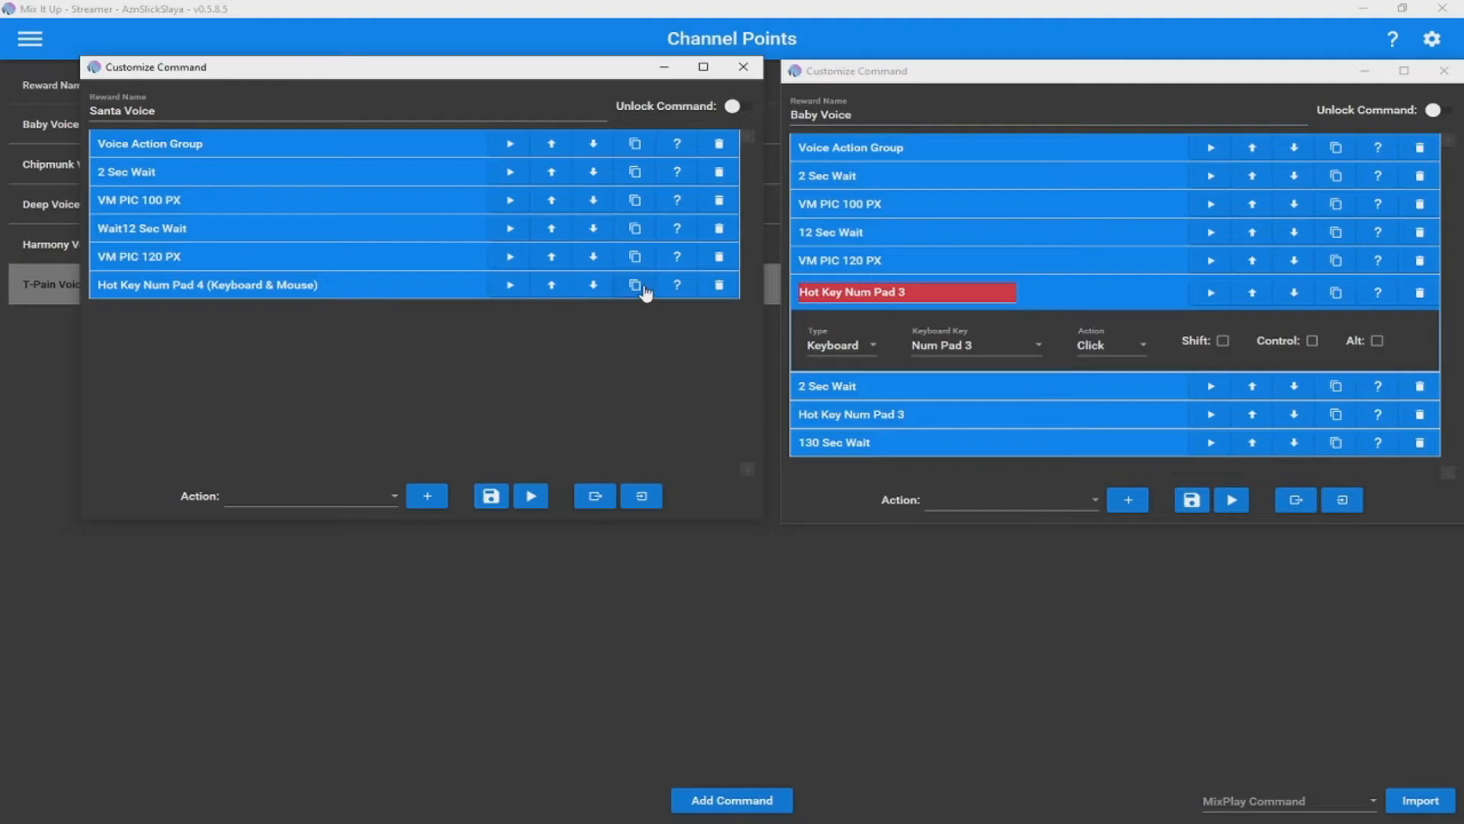
# Duplicate Santa Voice's Hot Key Num Pad 4 action, compare it with Baby Voice's second Hot Key Num Pad 3, and collapse the copy
pyautogui.click(1111, 294)
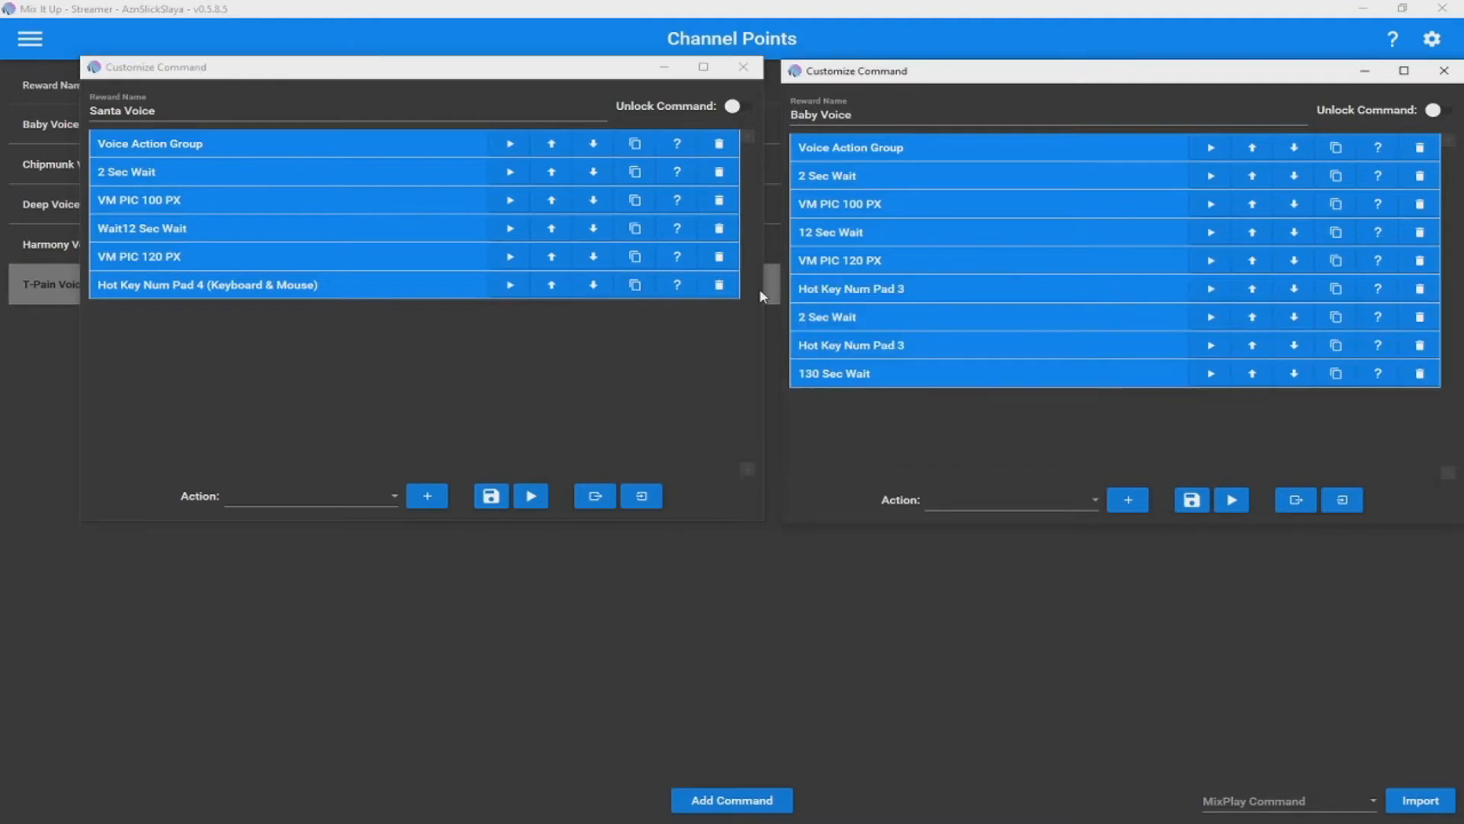
pyautogui.click(633, 287)
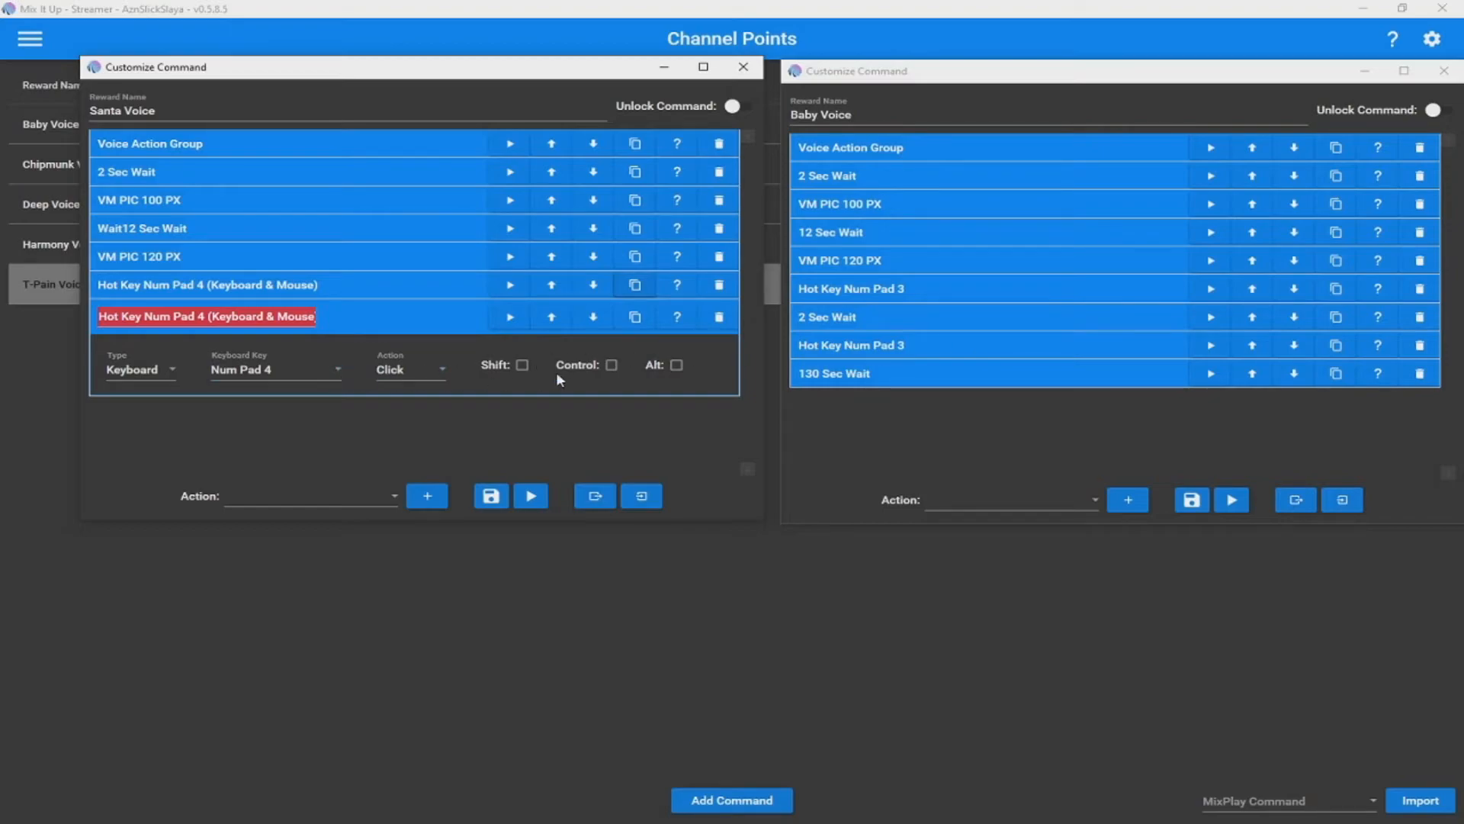
pyautogui.click(982, 345)
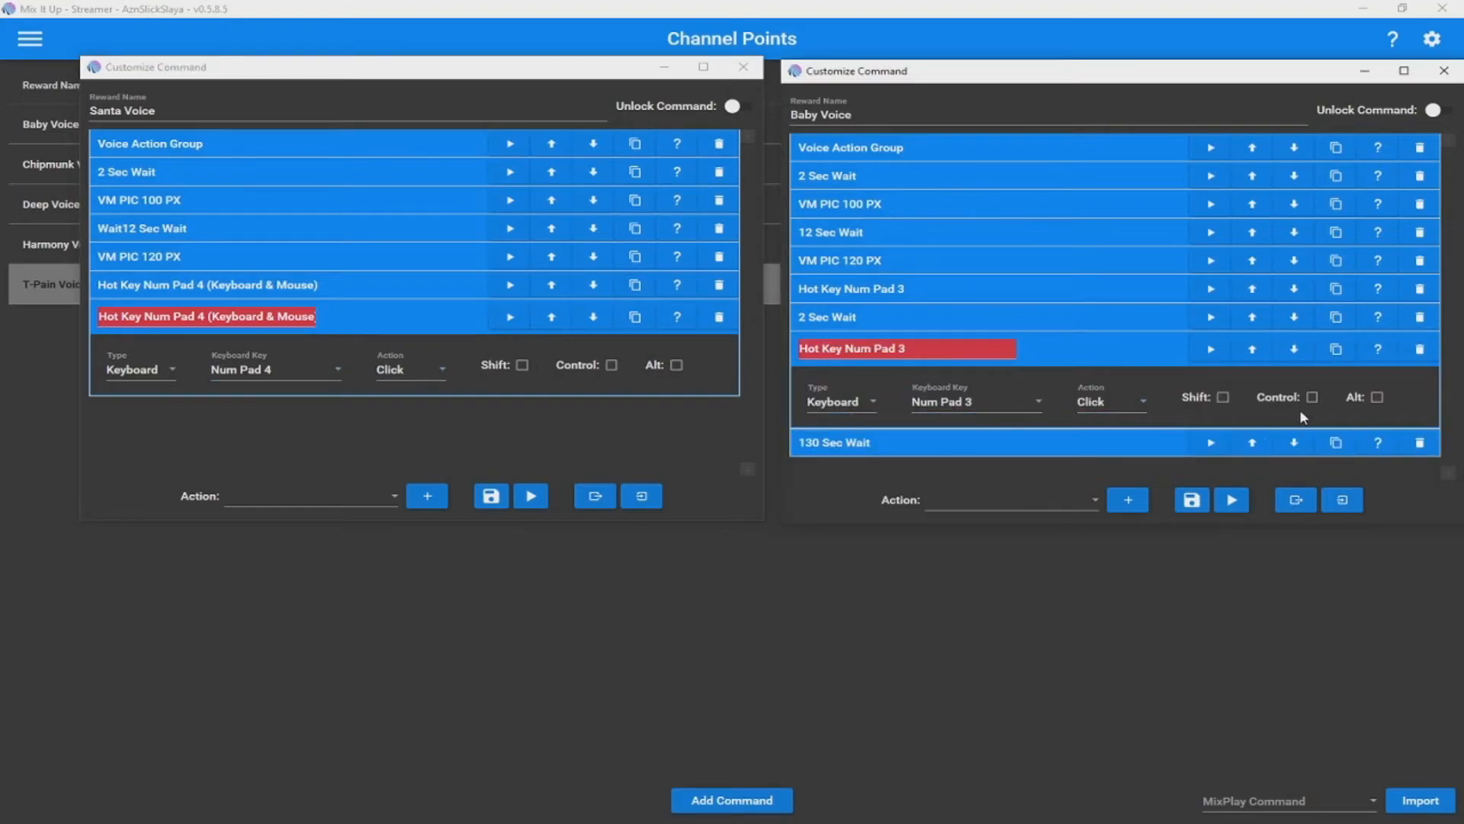
pyautogui.click(378, 317)
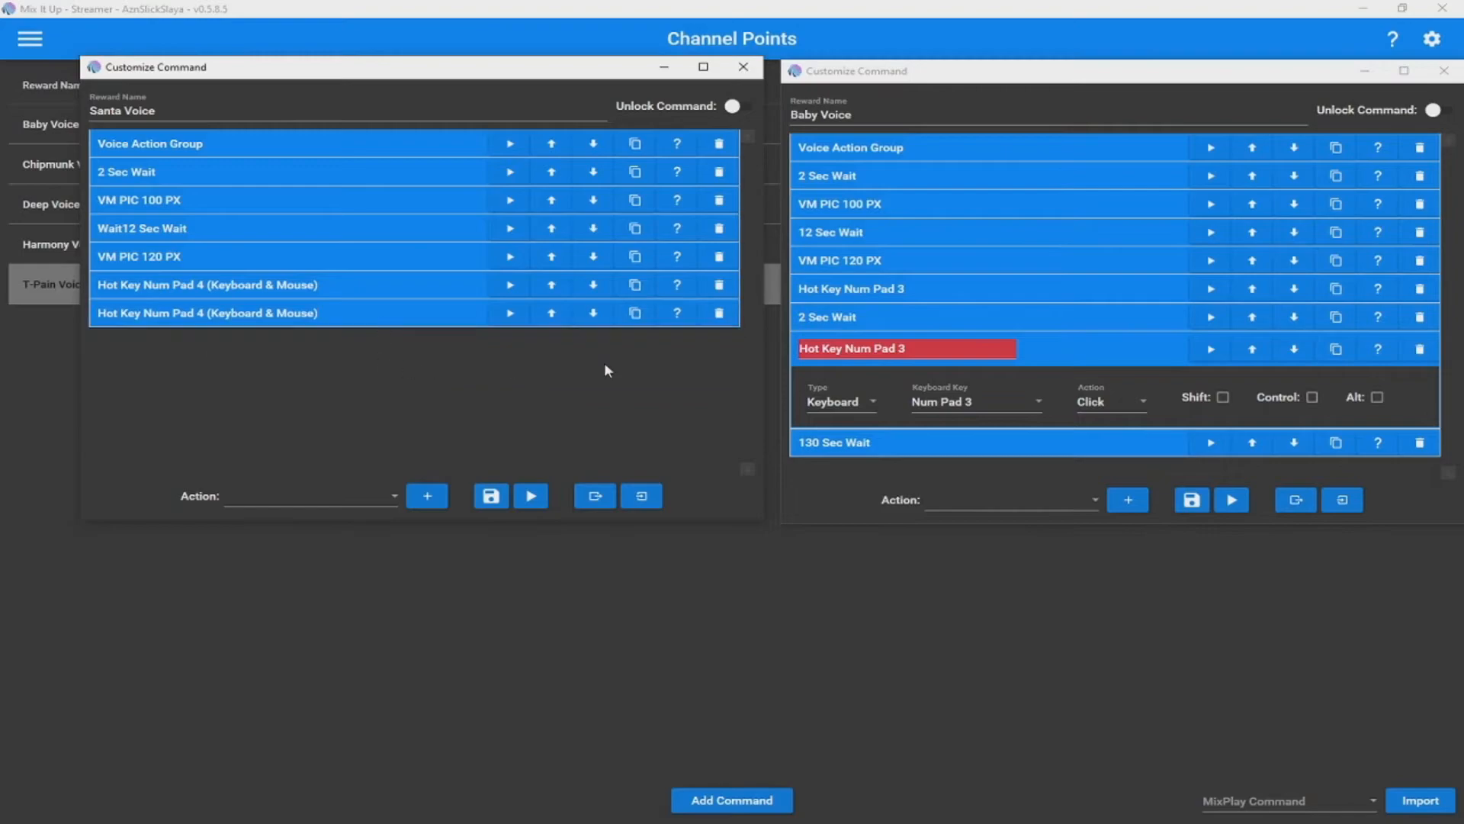
# Duplicate Santa Voice's 2 Sec Wait and place the copy between the two Hot Key Num Pad 4 actions, matching Baby Voice
pyautogui.click(1087, 352)
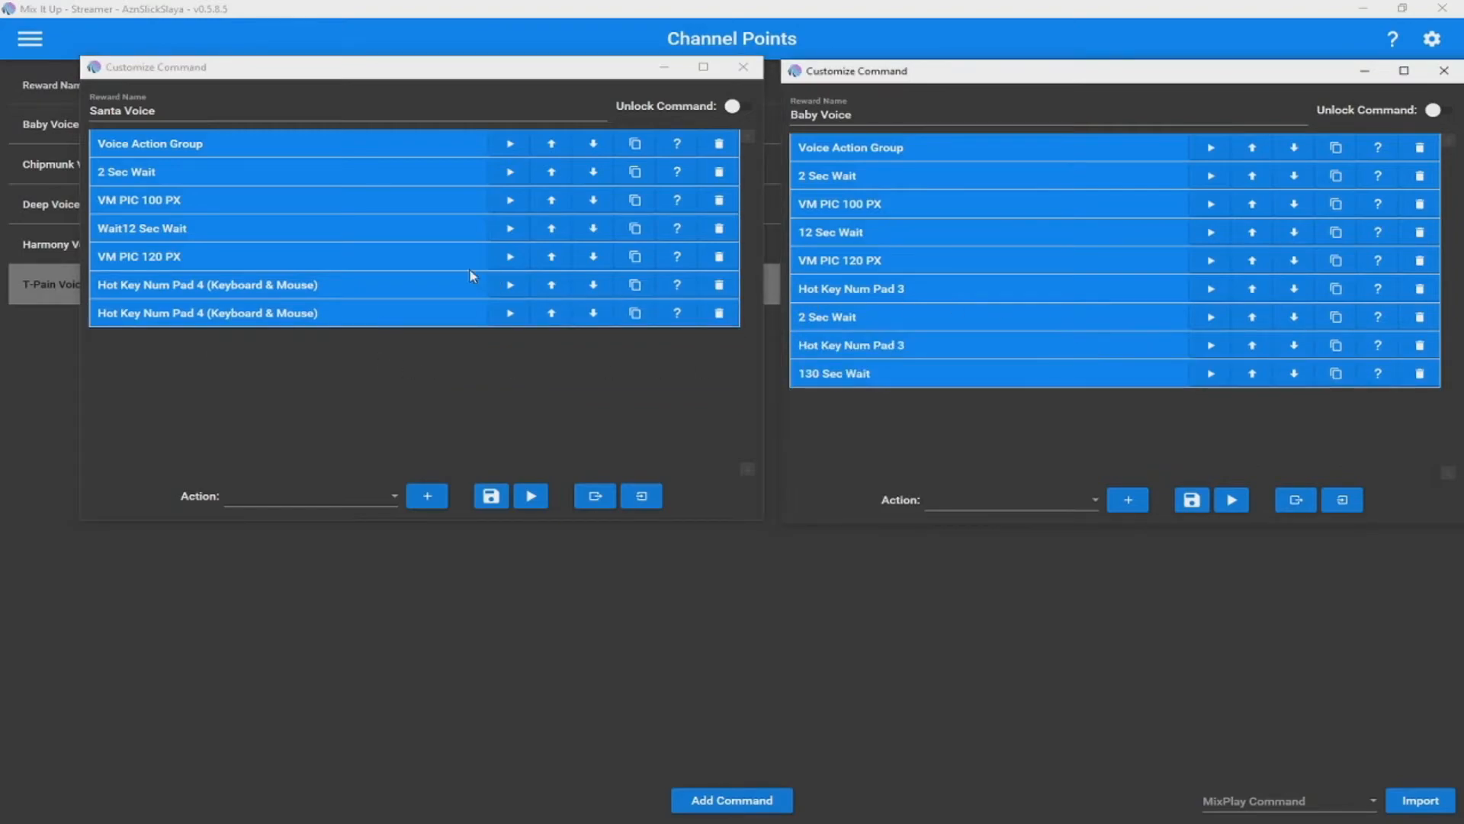
pyautogui.click(968, 315)
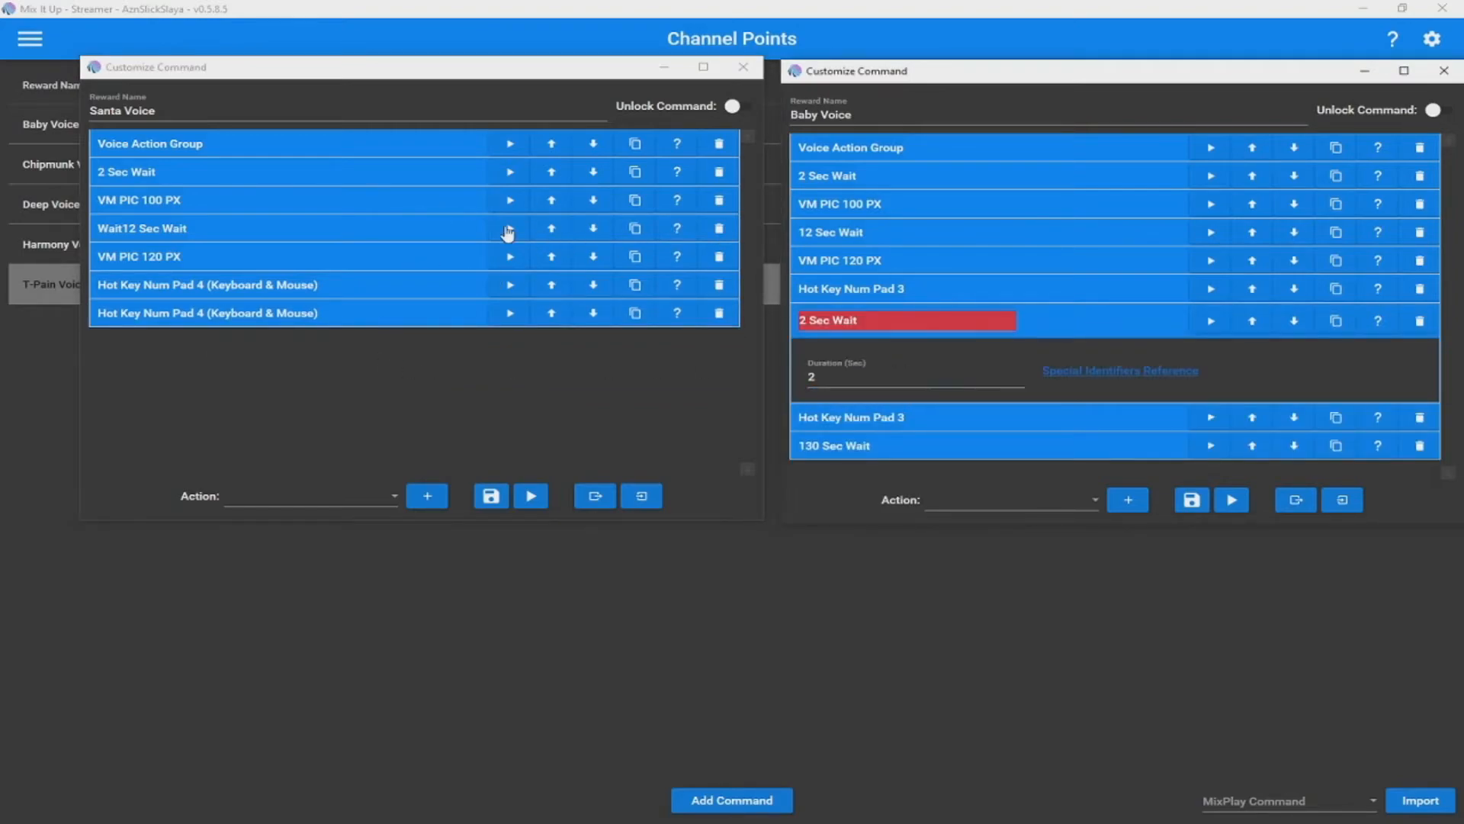
pyautogui.click(275, 172)
pyautogui.click(635, 176)
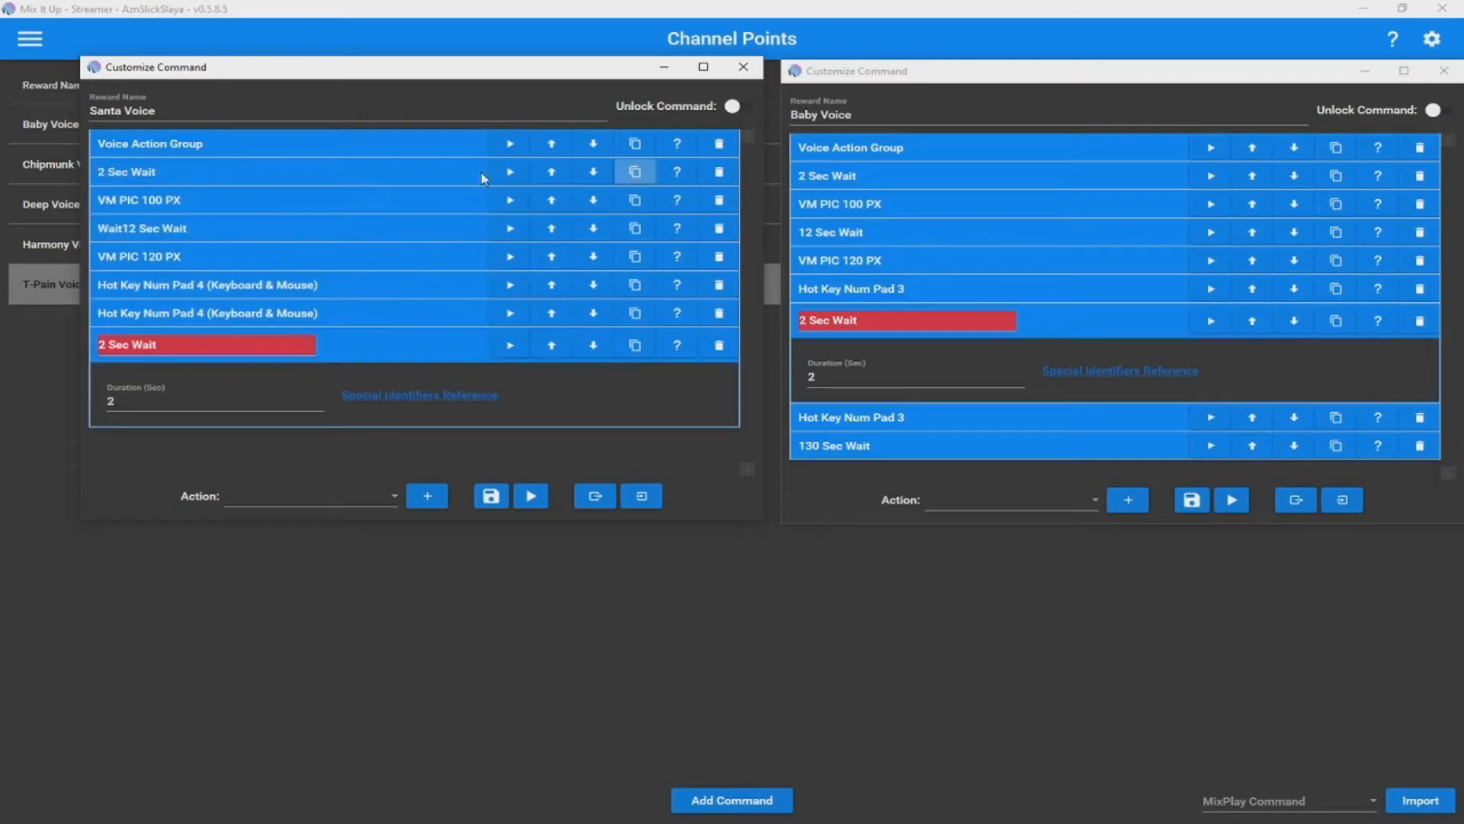
pyautogui.click(552, 346)
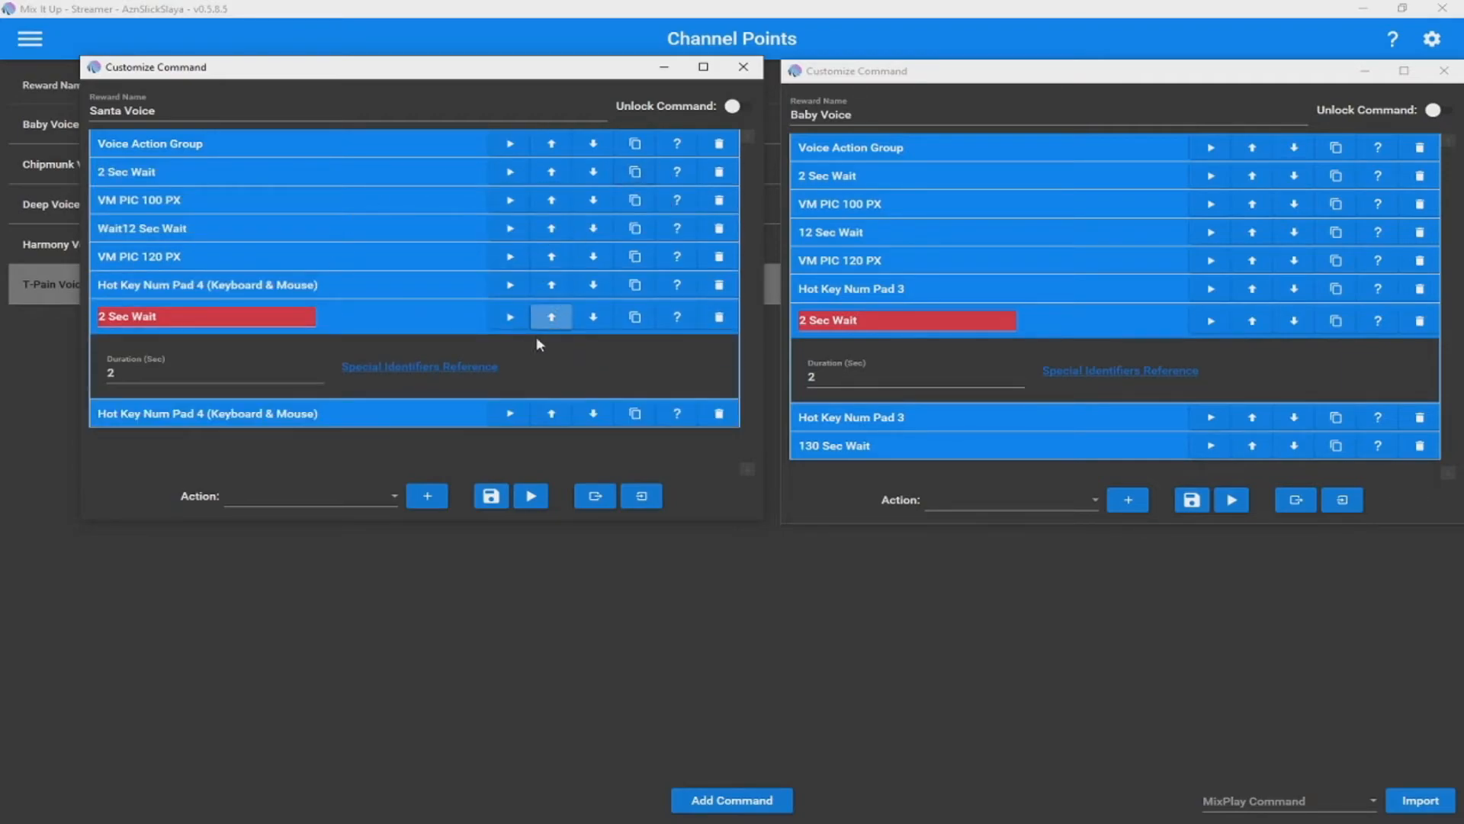
pyautogui.click(1101, 336)
pyautogui.click(385, 314)
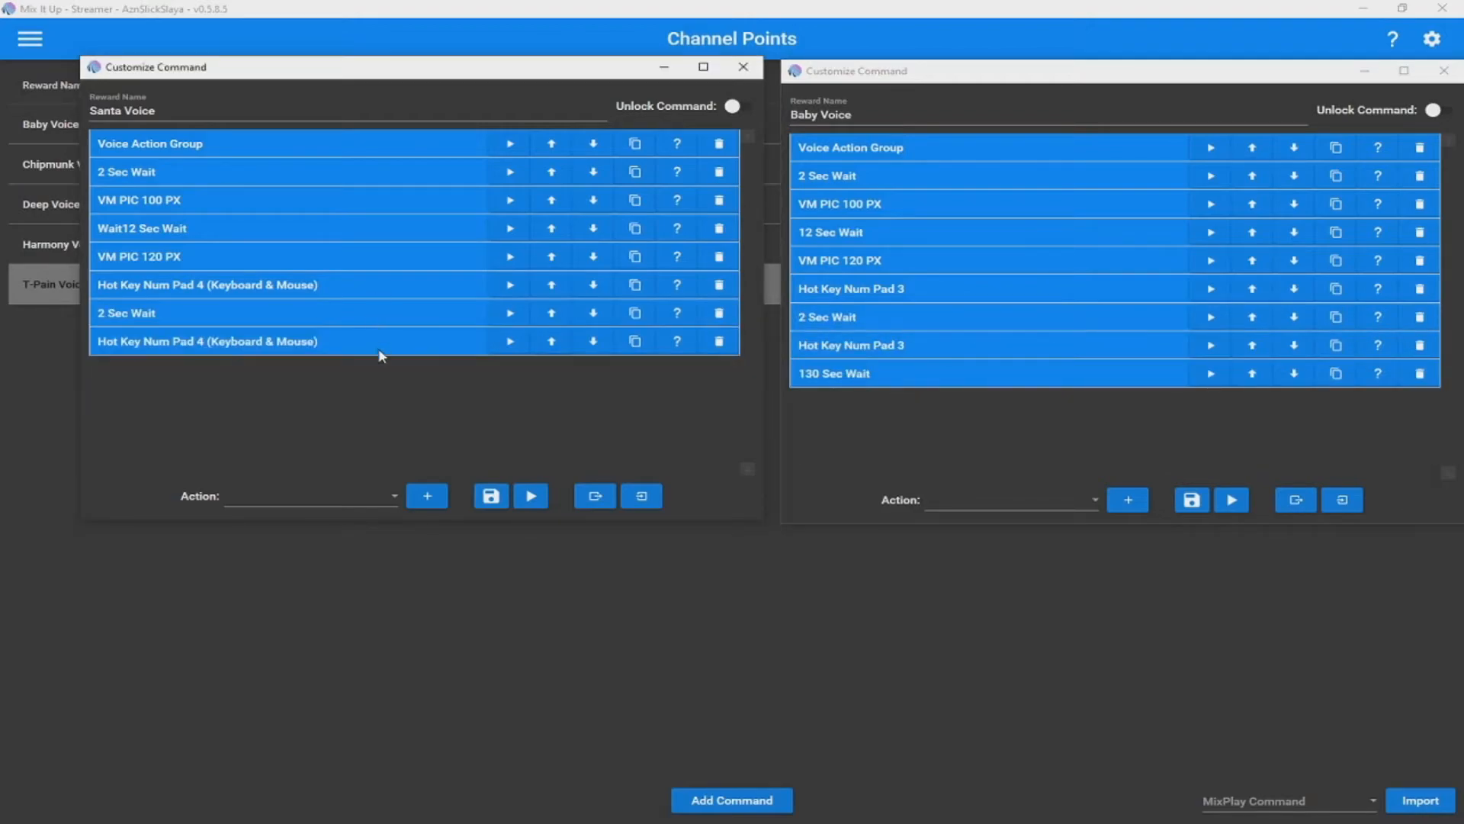
# Duplicate Santa Voice's 2 Sec Wait as the final action and set the copy's duration to 130 seconds
pyautogui.click(965, 379)
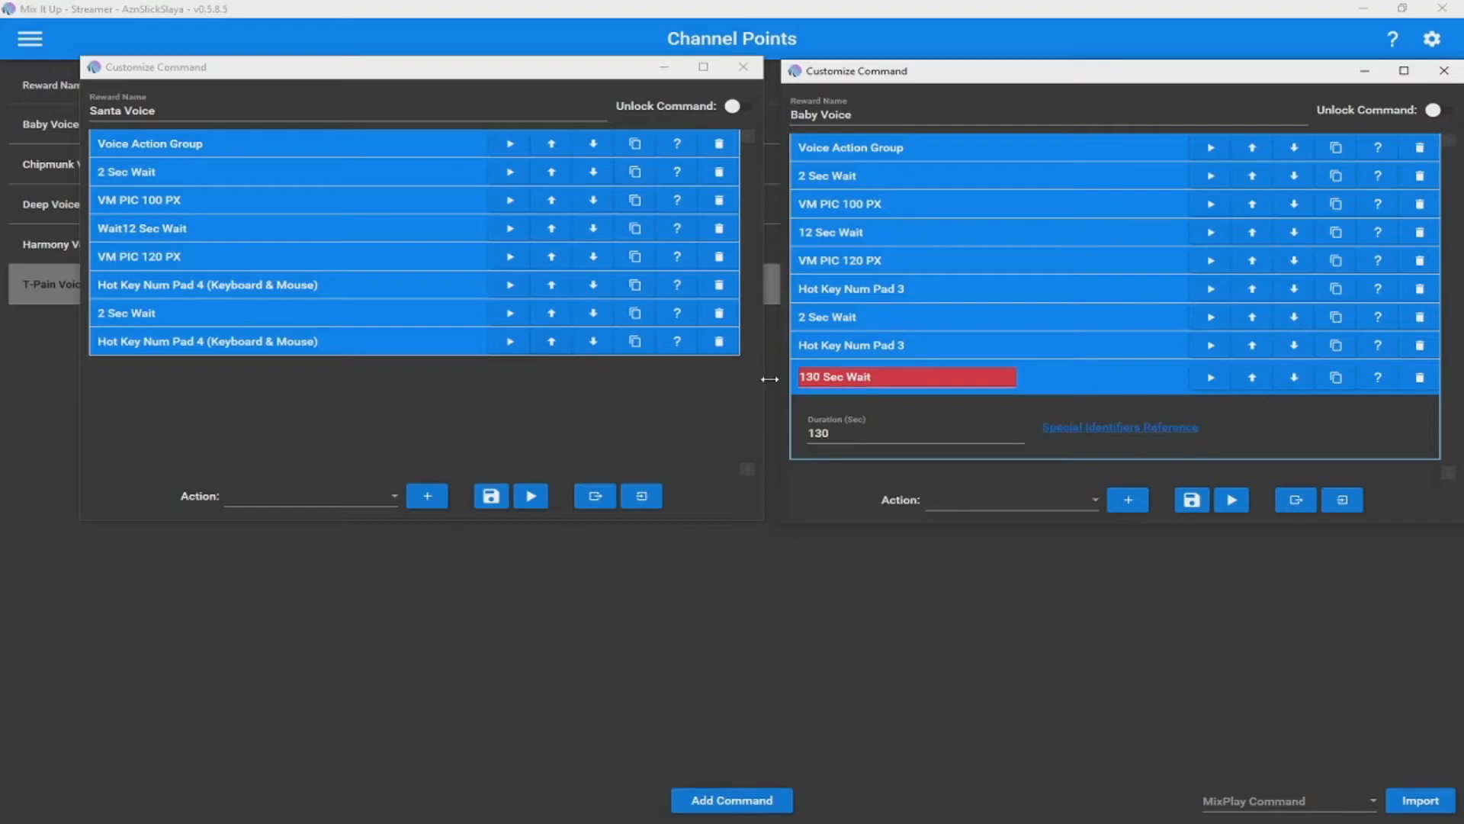
pyautogui.rightClick(829, 379)
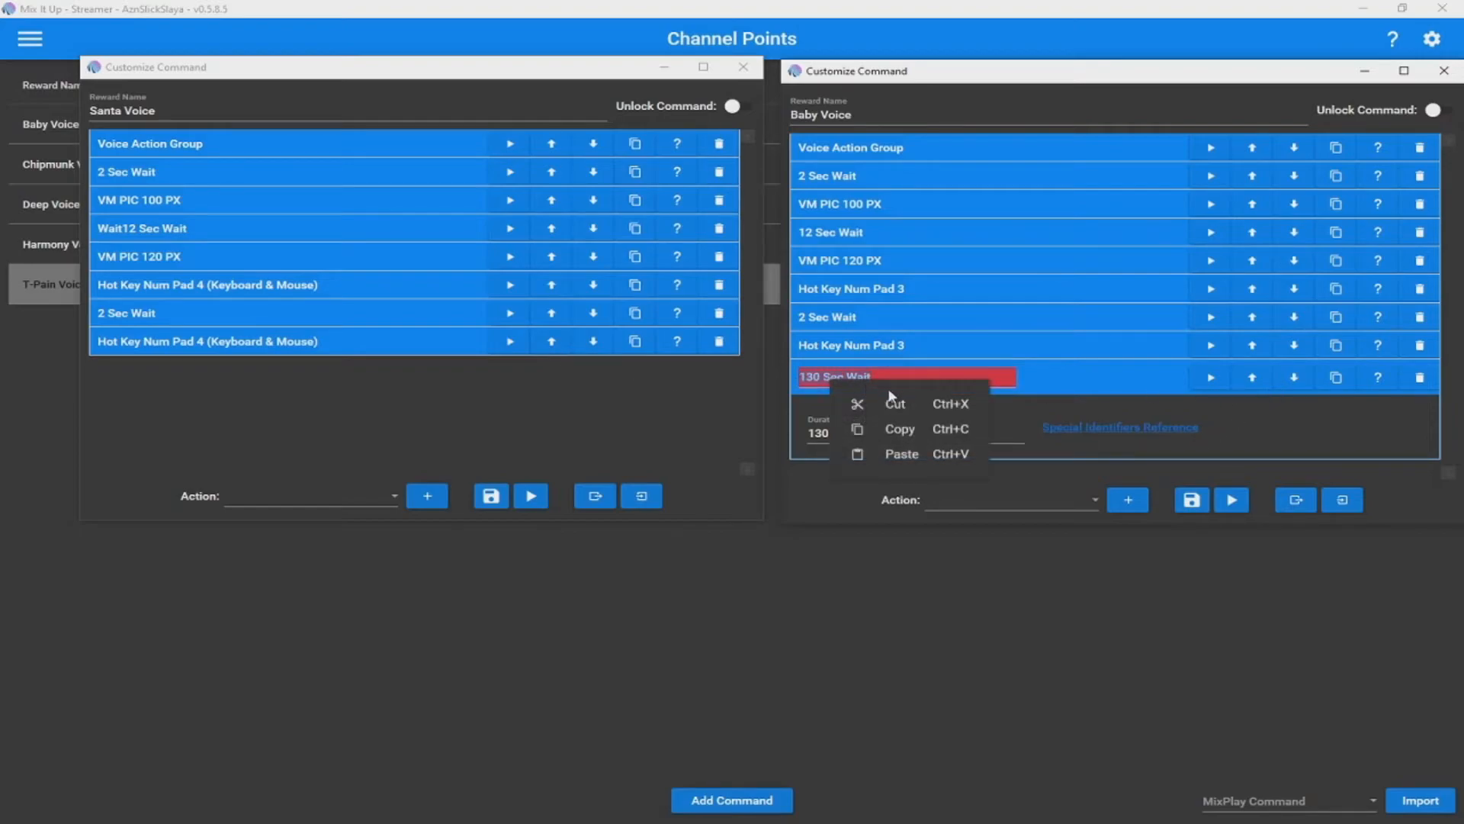
pyautogui.click(632, 319)
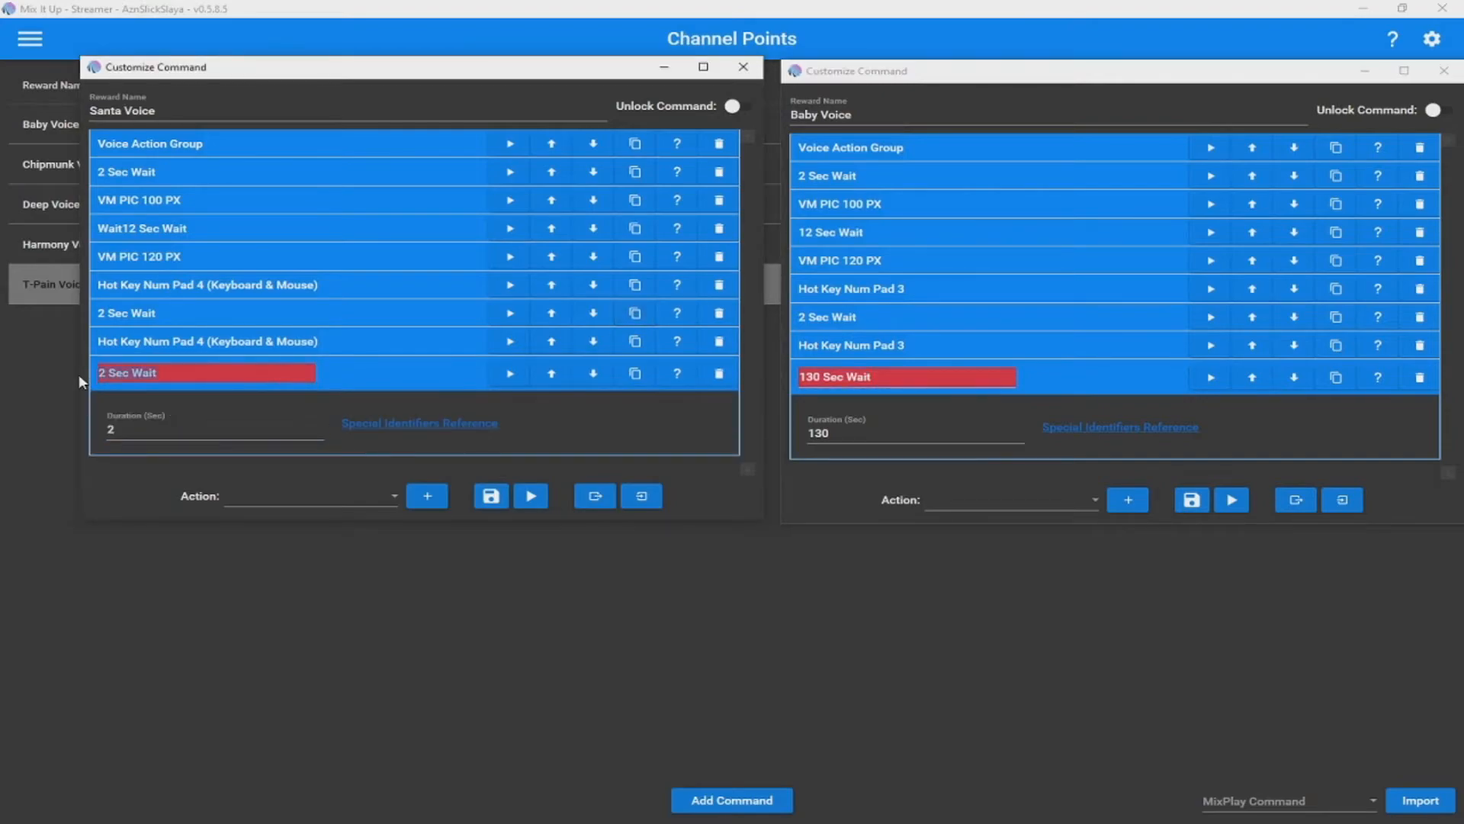
pyautogui.rightClick(136, 372)
pyautogui.click(202, 437)
pyautogui.press('Tab')
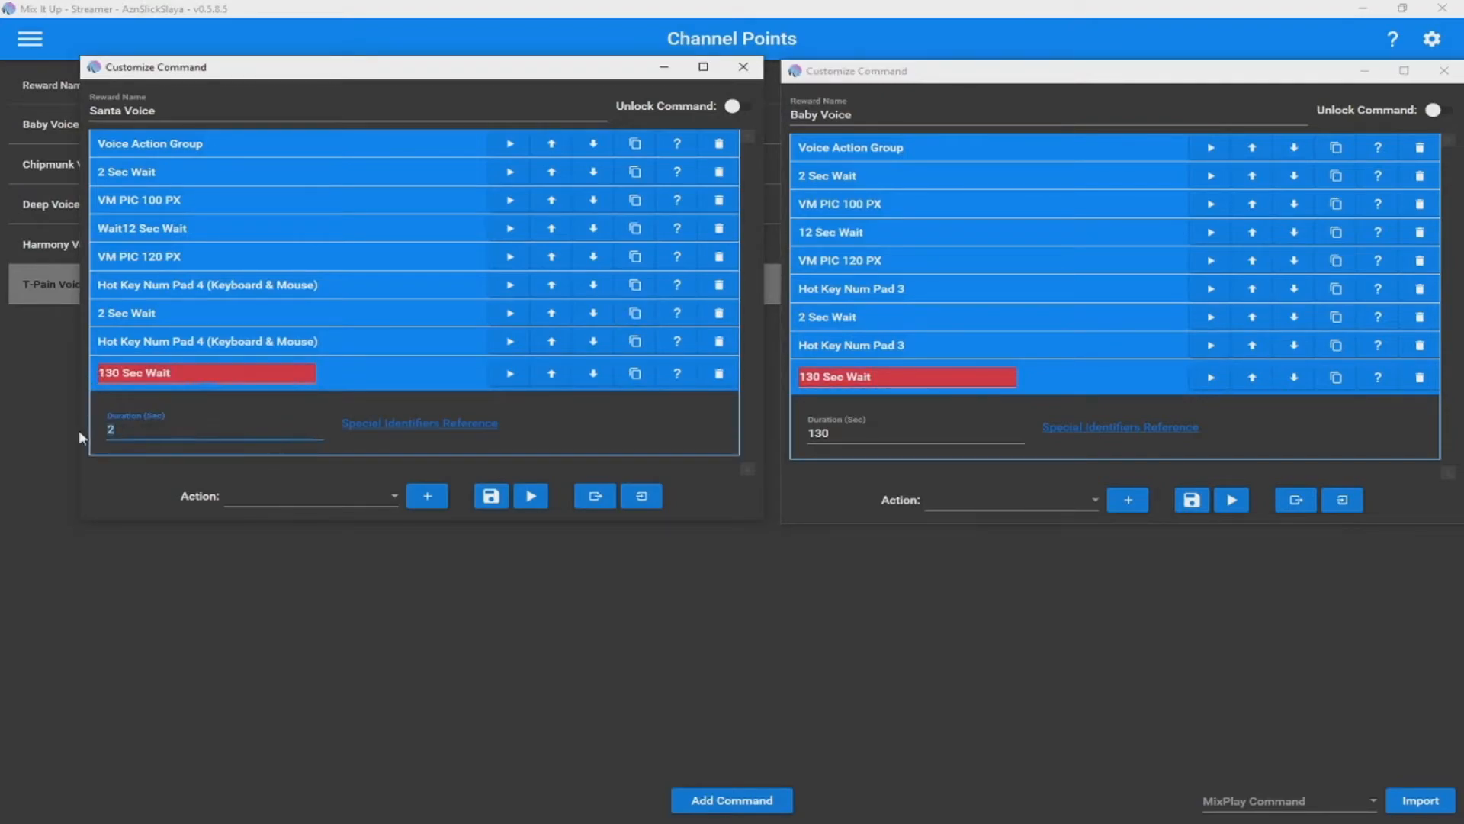
pyautogui.write('130')
pyautogui.click(433, 387)
# Rename Santa Voice's final wait action 130 Sec Wait by copying Baby Voice's name, and collapse the wait in both commands
pyautogui.click(1089, 387)
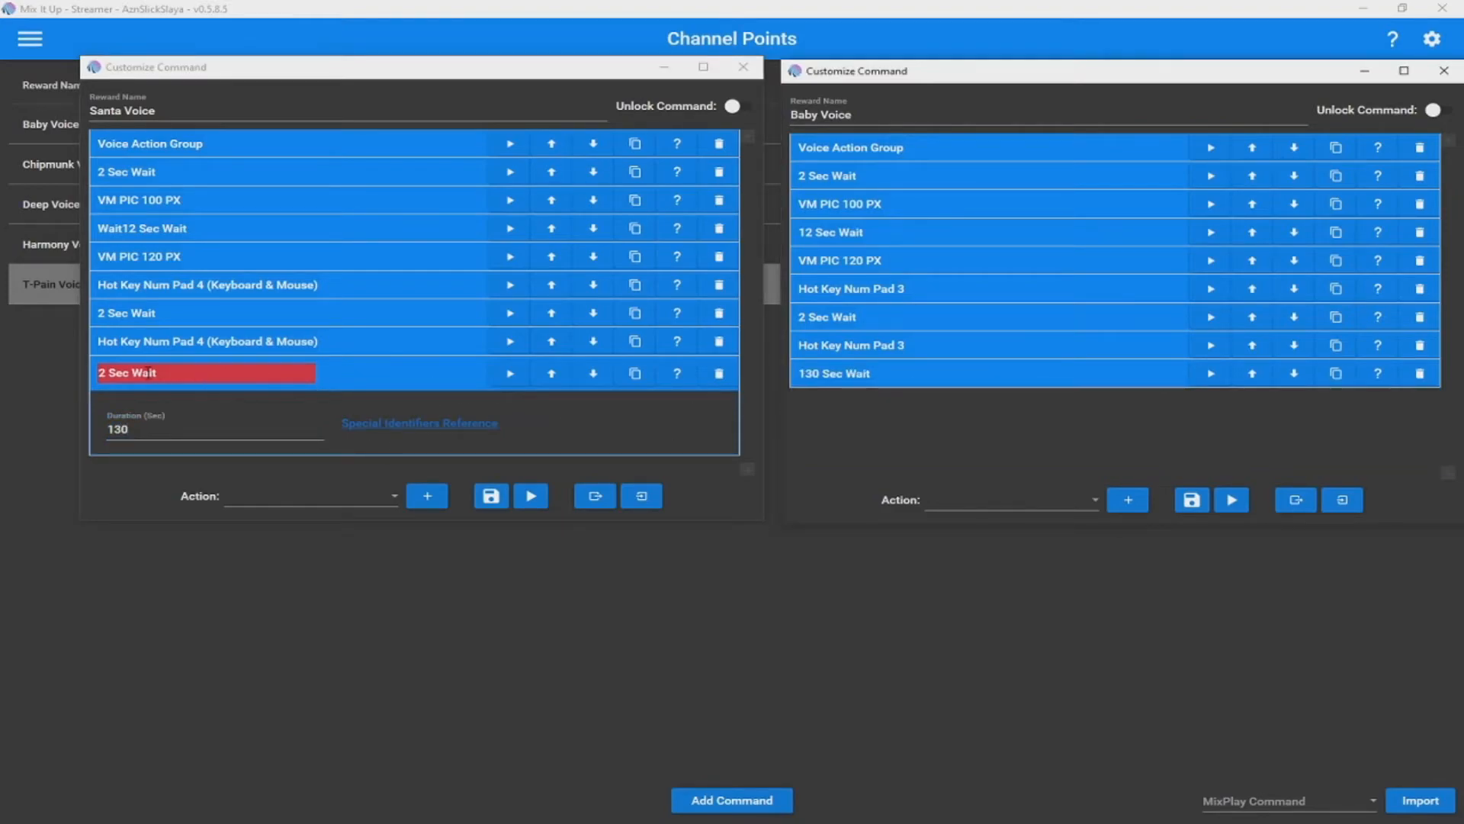
pyautogui.click(869, 374)
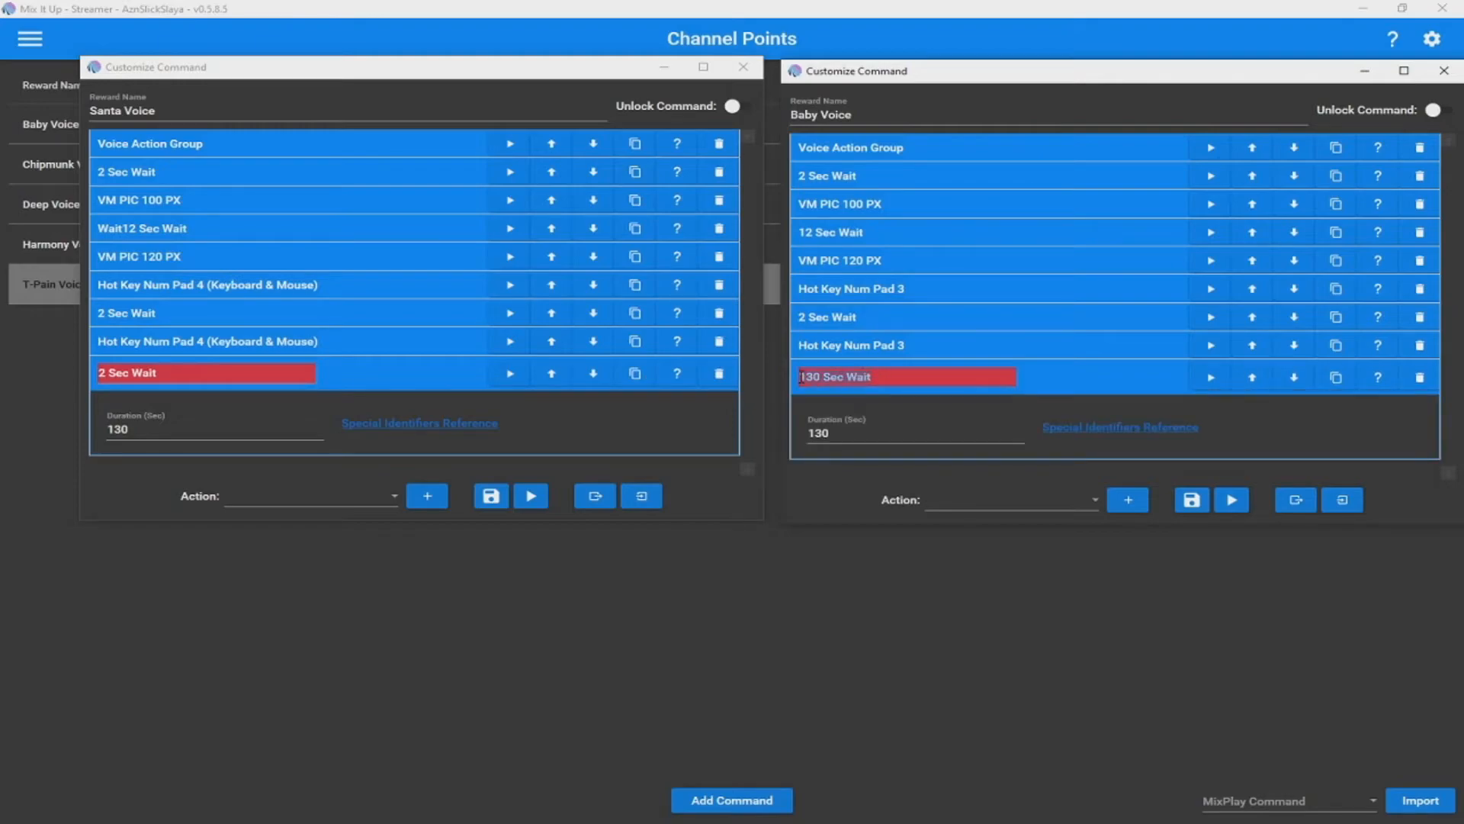
pyautogui.rightClick(831, 379)
pyautogui.click(206, 373)
pyautogui.rightClick(122, 379)
pyautogui.click(189, 453)
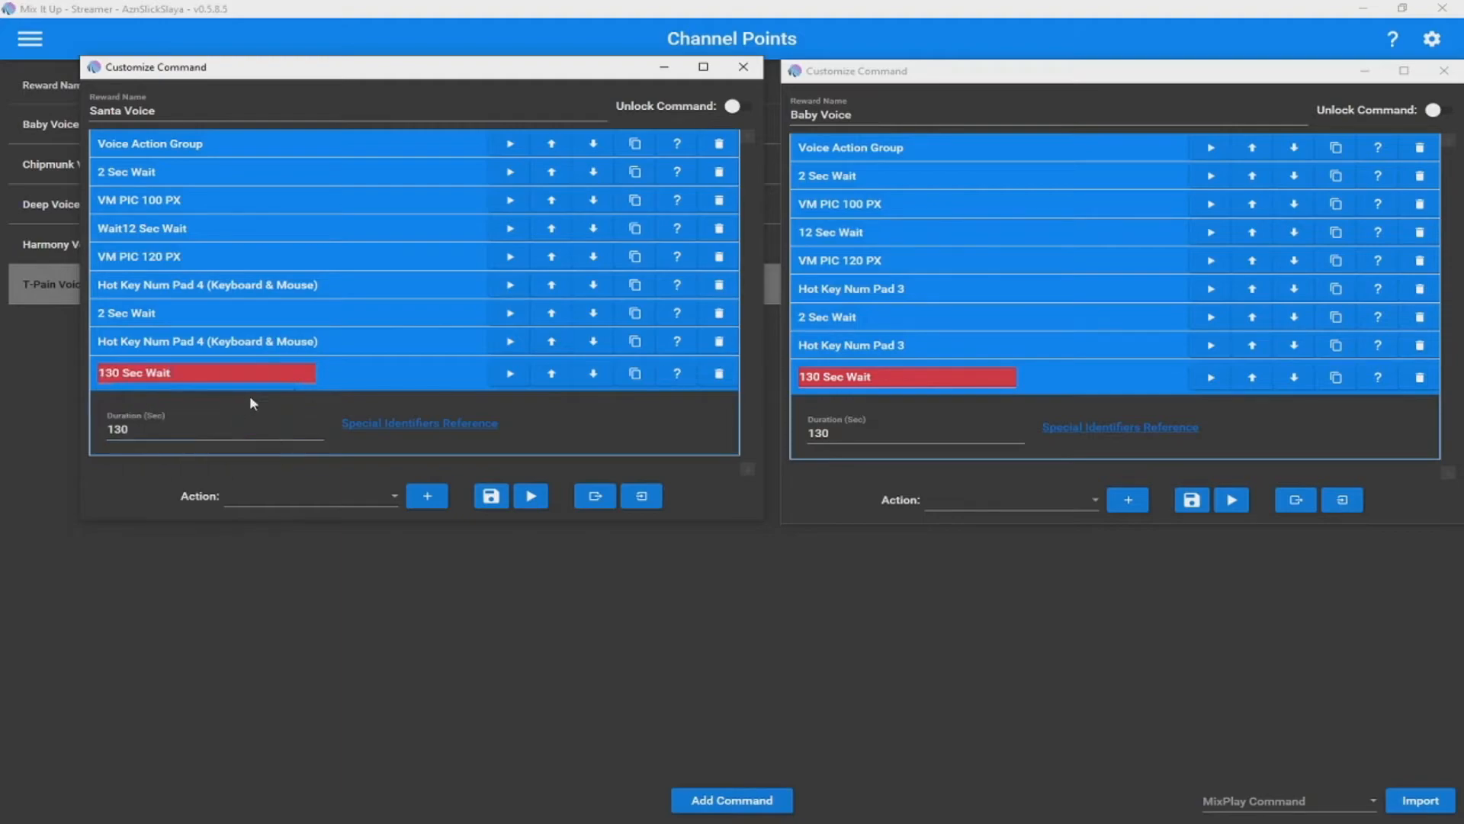
pyautogui.click(357, 383)
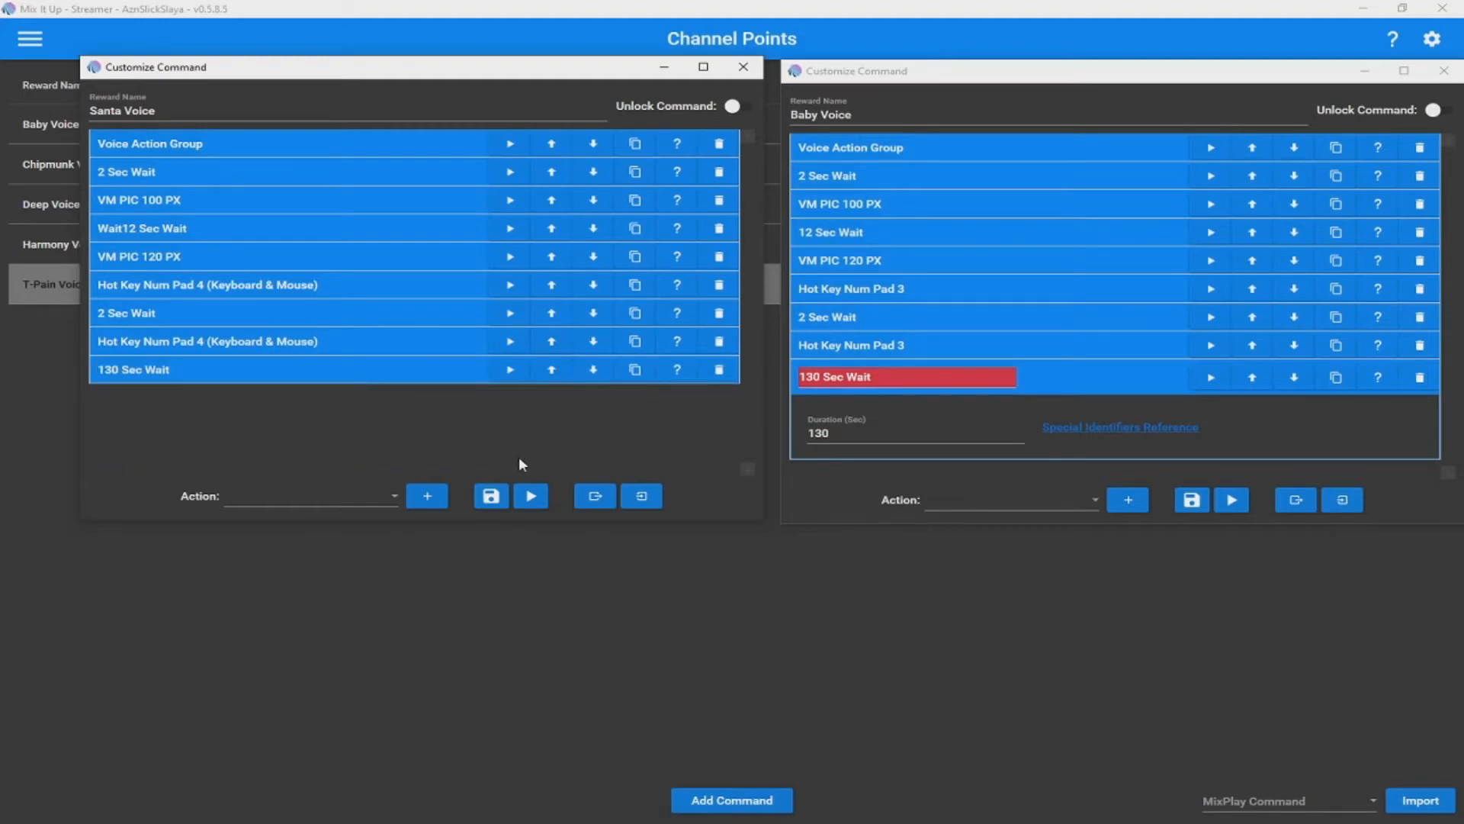
pyautogui.click(1074, 389)
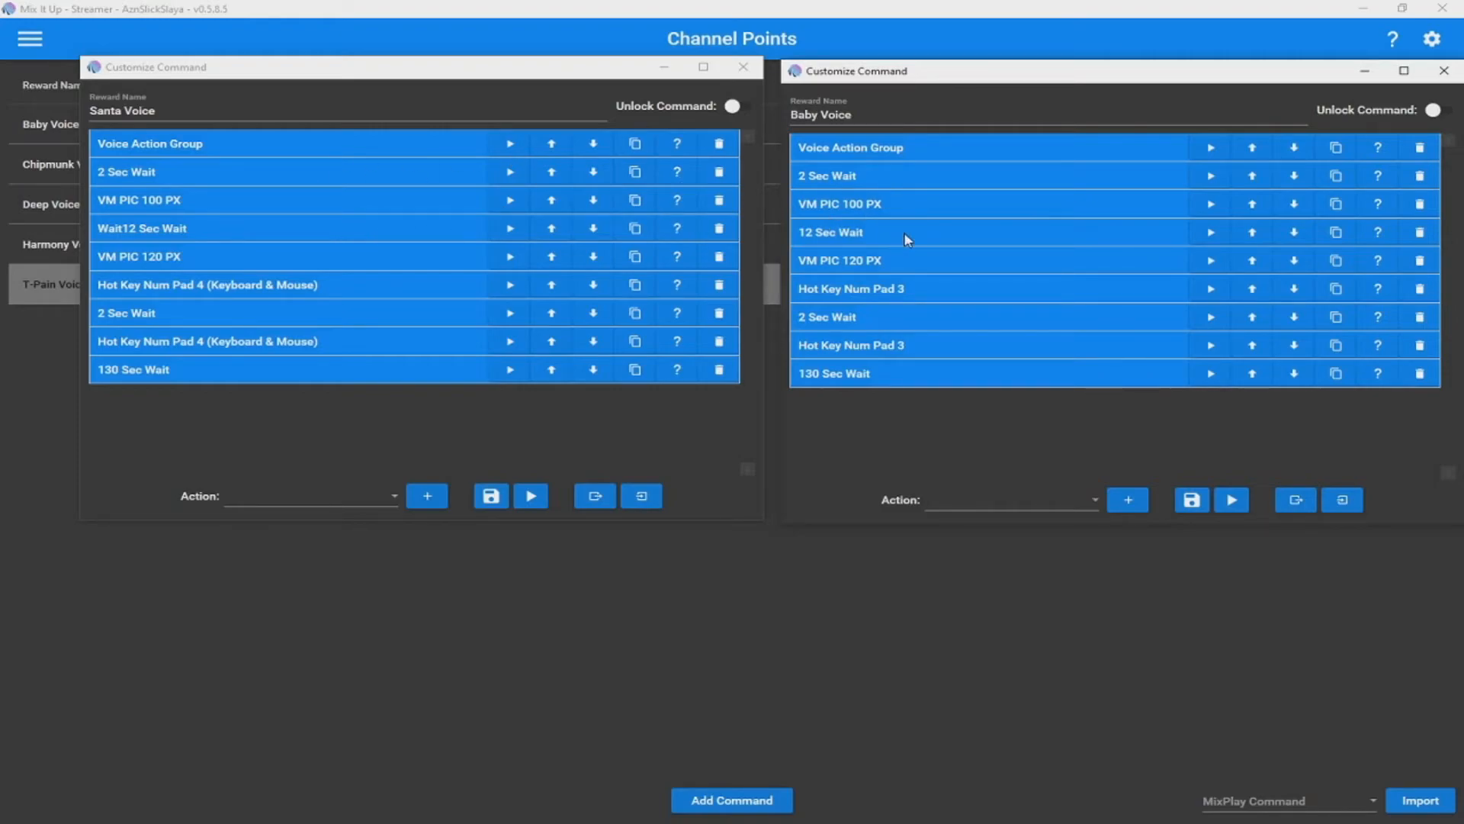
# Rename Santa Voice's Wait12 Sec Wait action to 12 Sec Wait, and save the Santa Voice and Baby Voice commands
pyautogui.click(168, 231)
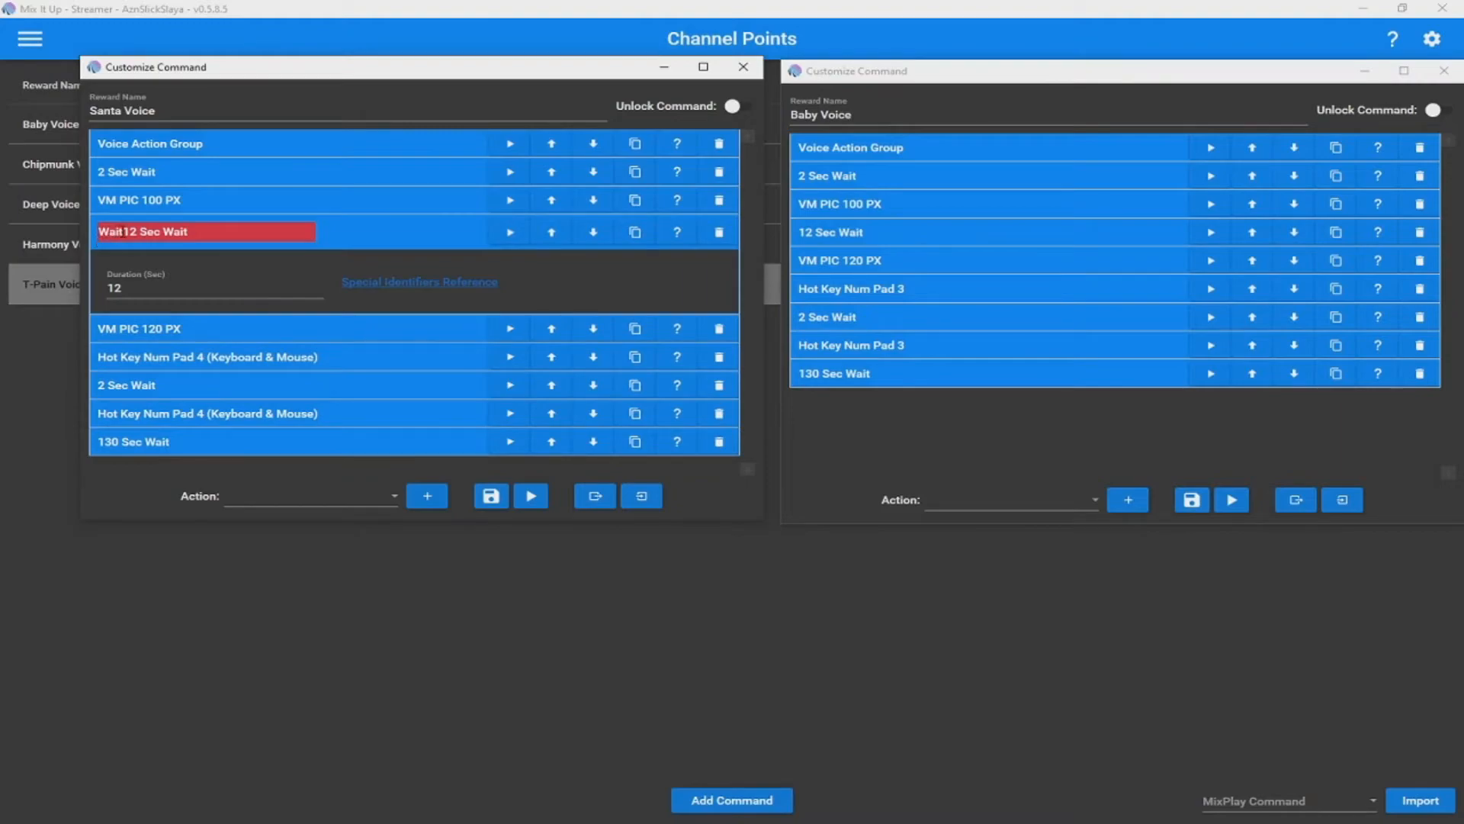
pyautogui.press('BackSpace')
pyautogui.press('BackSpace')
pyautogui.press('BackSpace')
pyautogui.press('BackSpace')
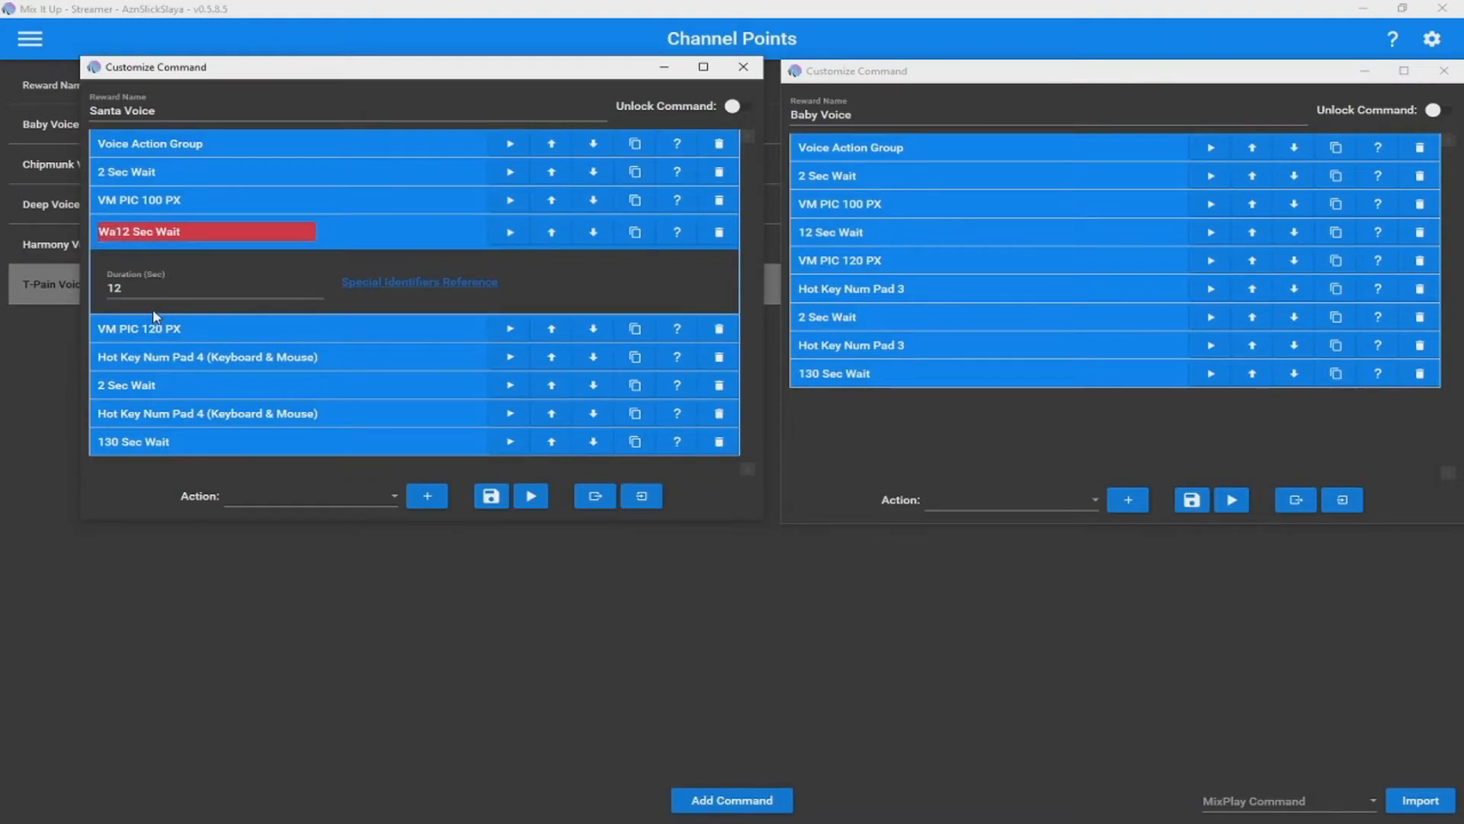
pyautogui.click(427, 241)
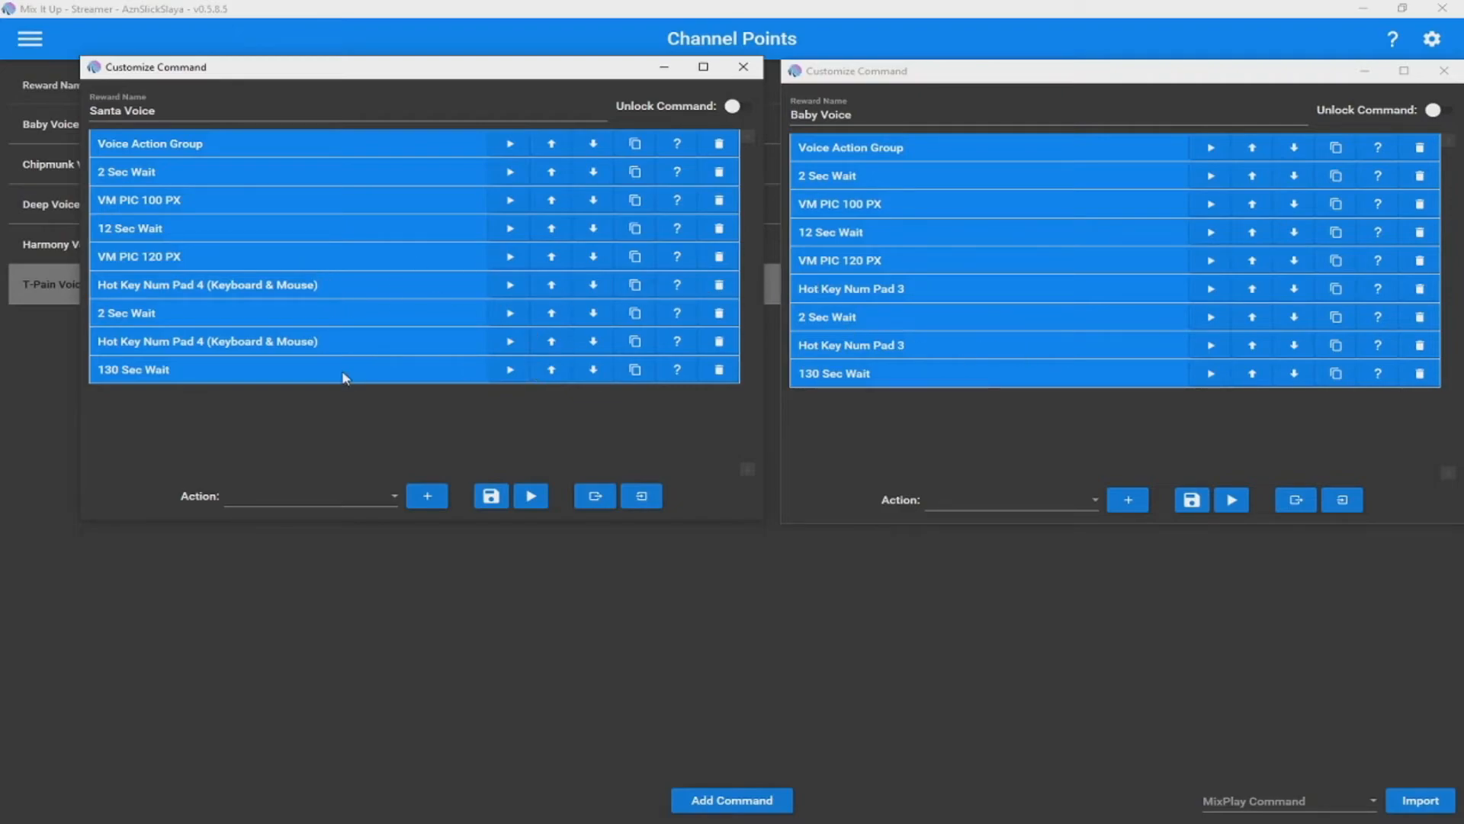
pyautogui.click(490, 500)
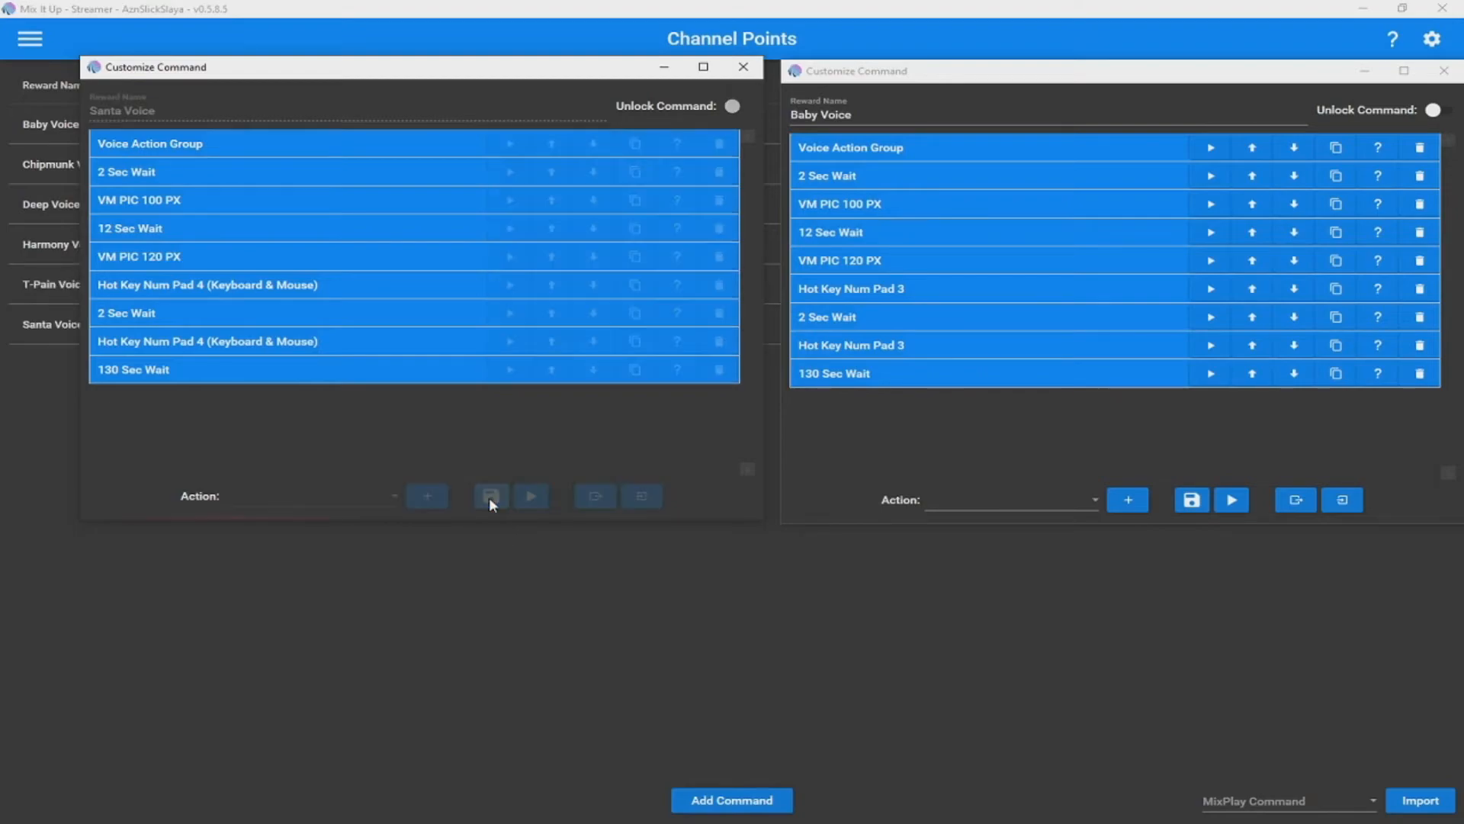
pyautogui.click(1192, 500)
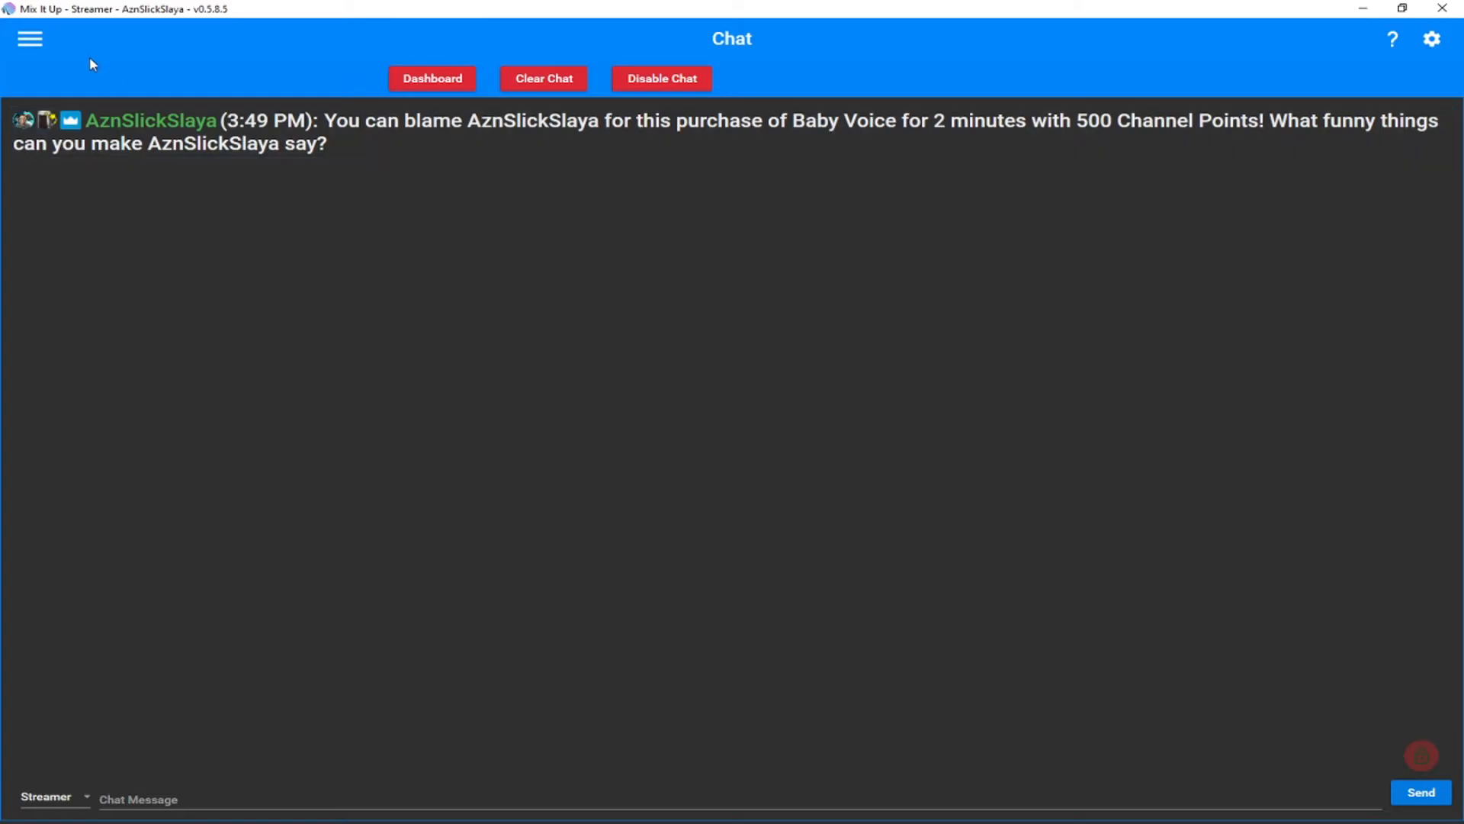
# Open the Voice Mod Timer overlay widget in its editor from the Overlay Widgets page
pyautogui.click(34, 42)
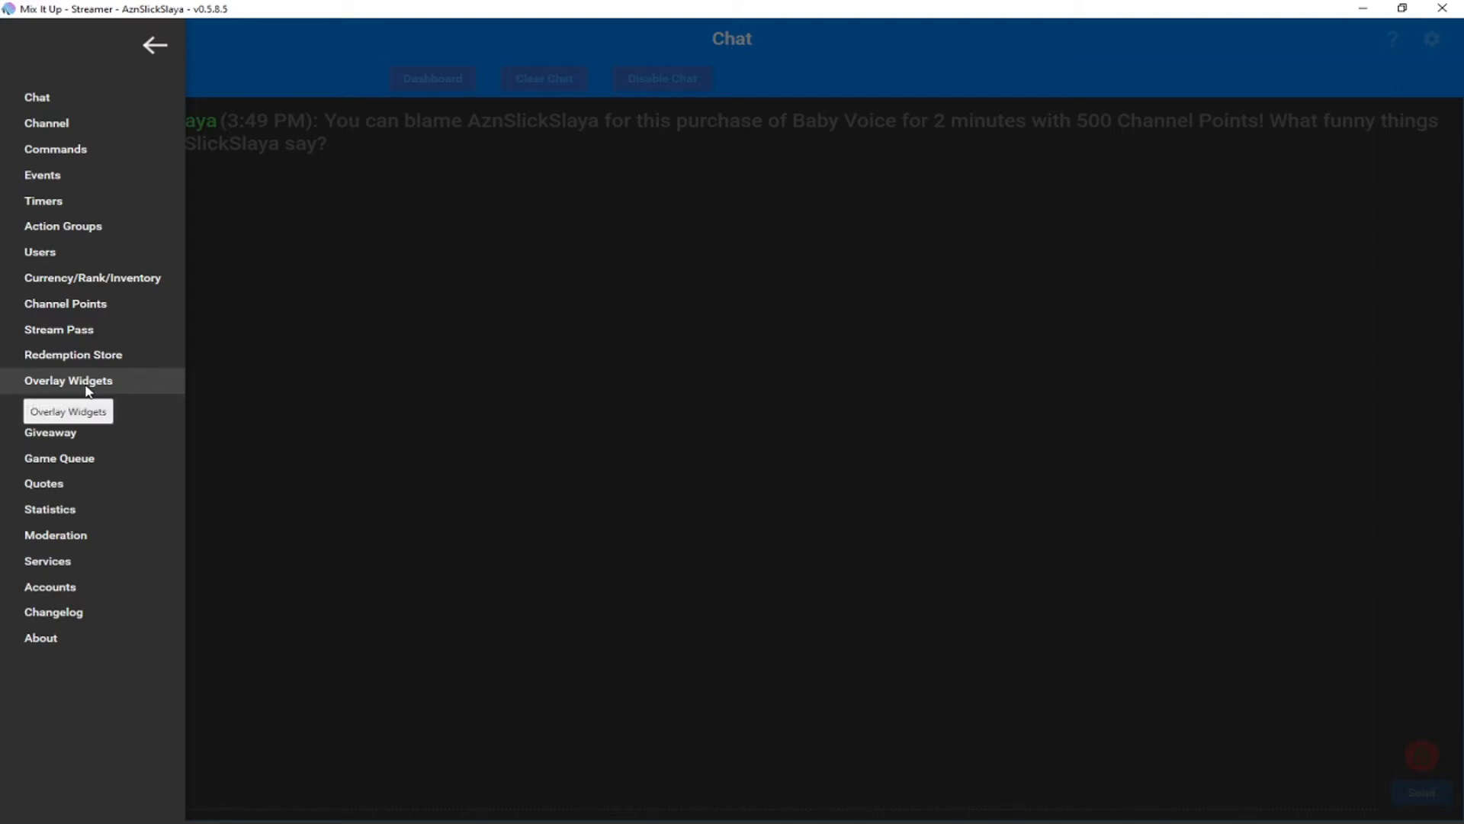
pyautogui.click(269, 368)
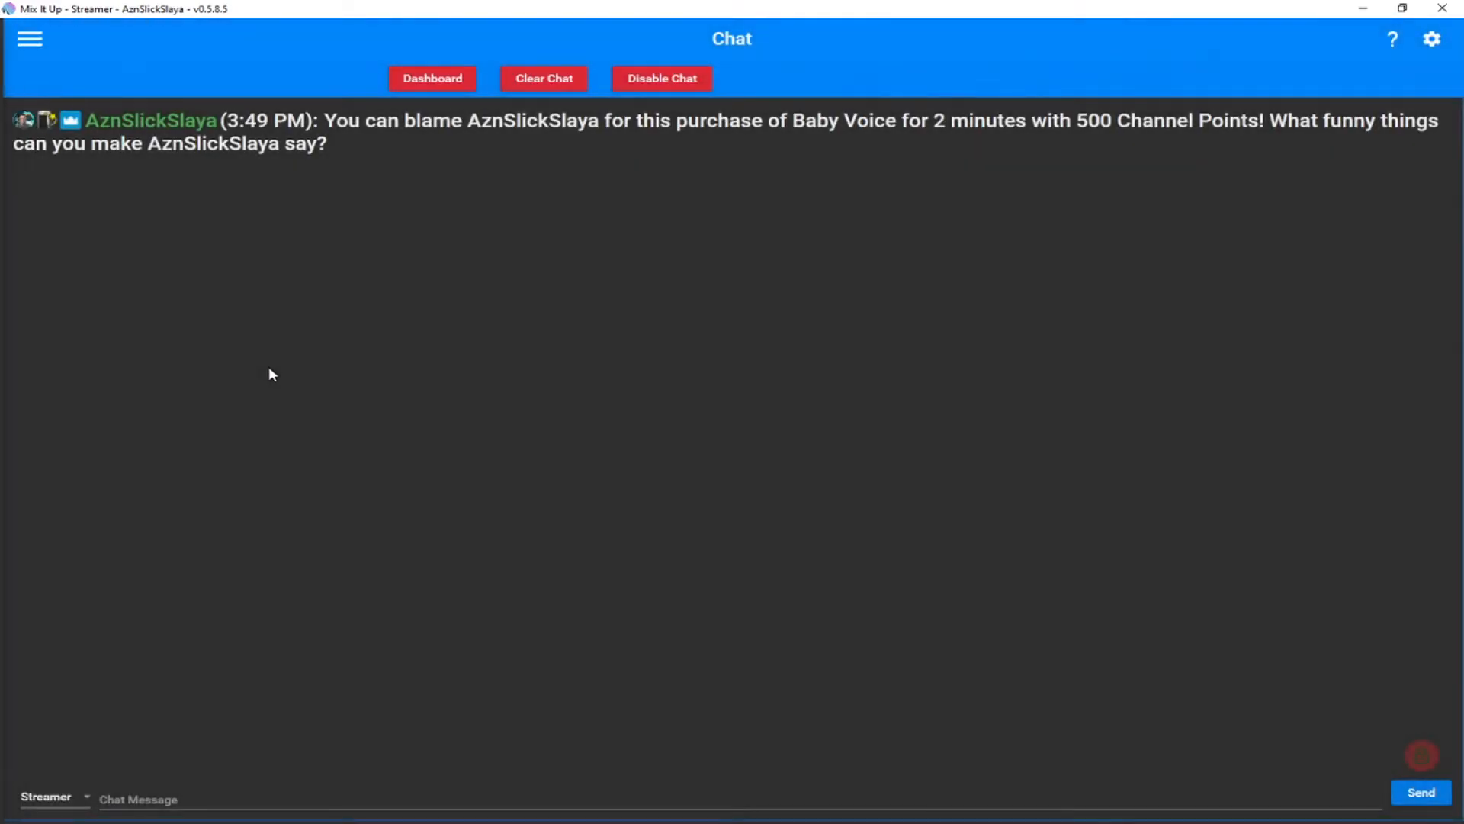
pyautogui.click(30, 39)
pyautogui.click(105, 380)
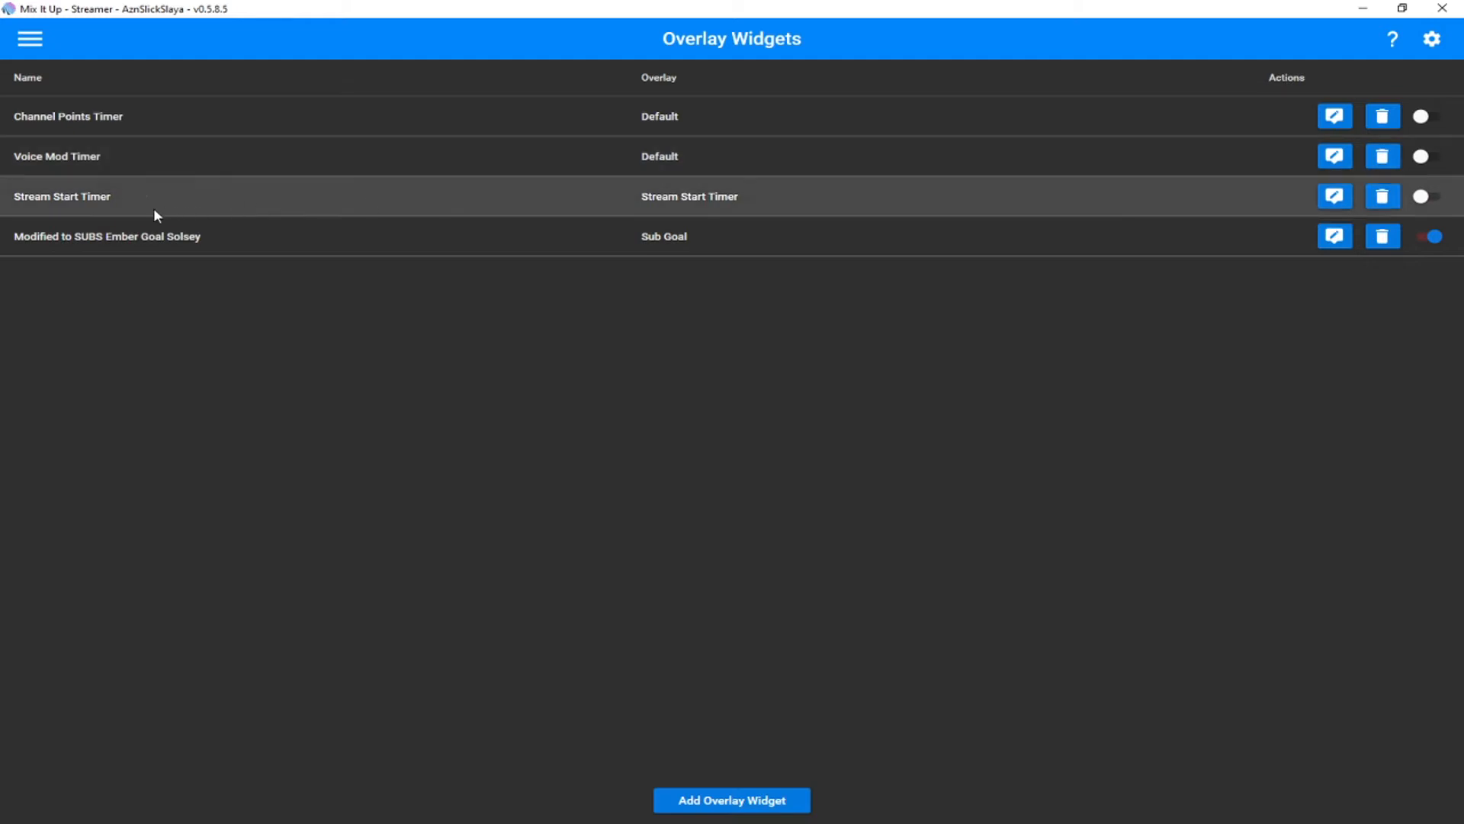
pyautogui.click(1333, 157)
pyautogui.moveTo(797, 195); pyautogui.dragTo(685, 152)
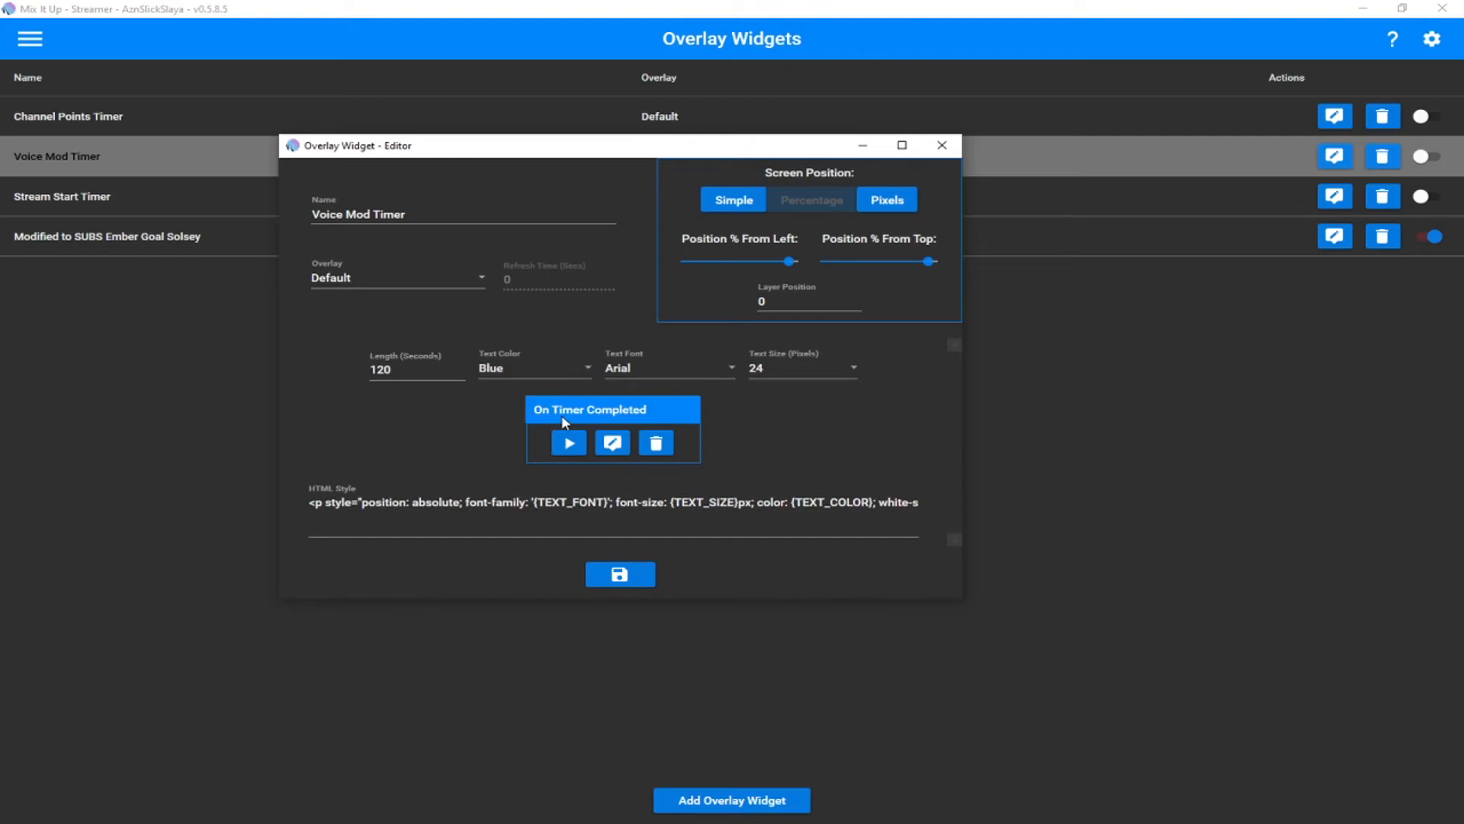
# Open the timer's On Timer Completed command and examine its two keyboard inputs and the wait between them
pyautogui.click(613, 450)
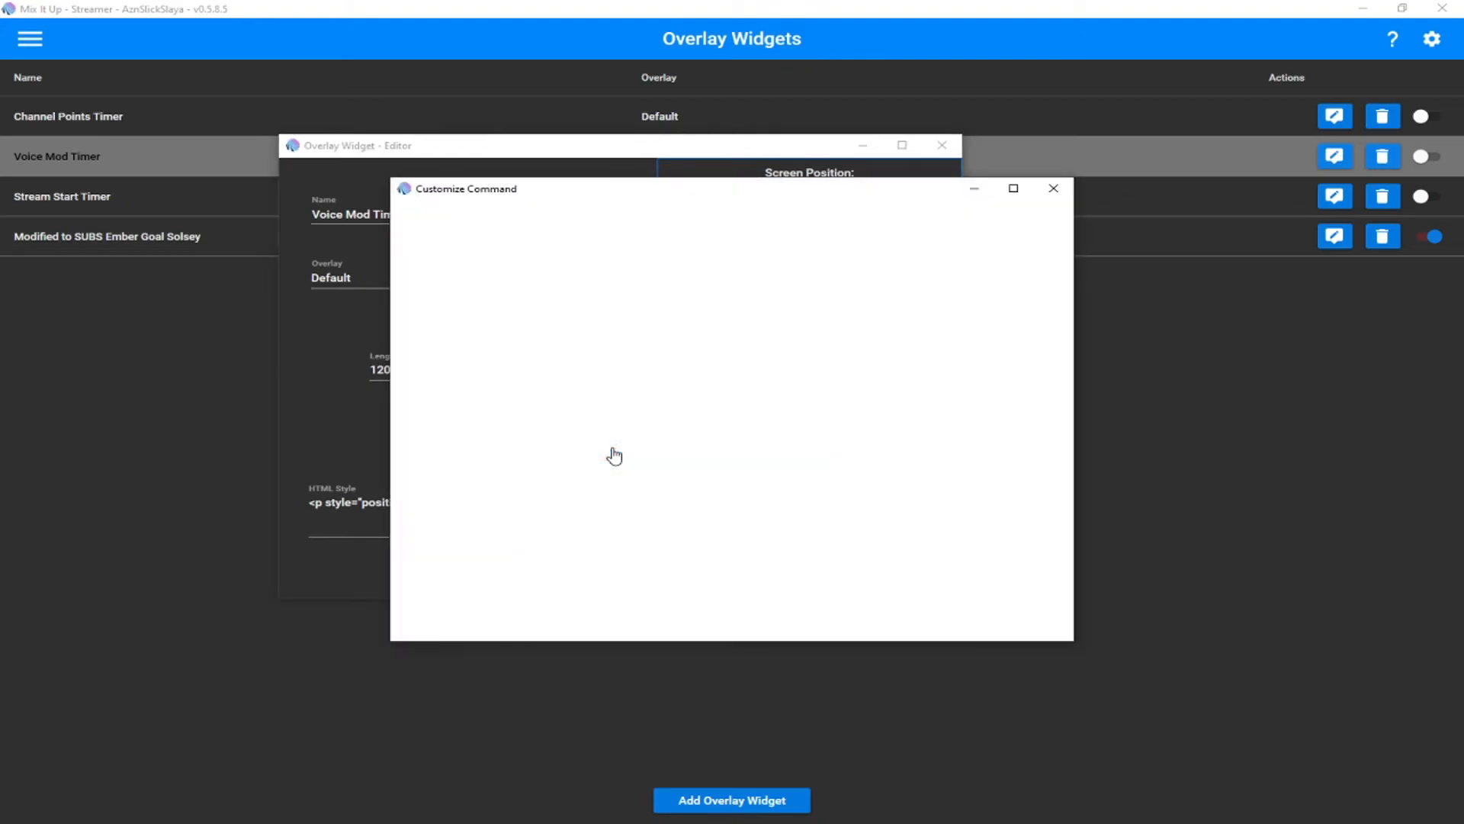
pyautogui.click(694, 248)
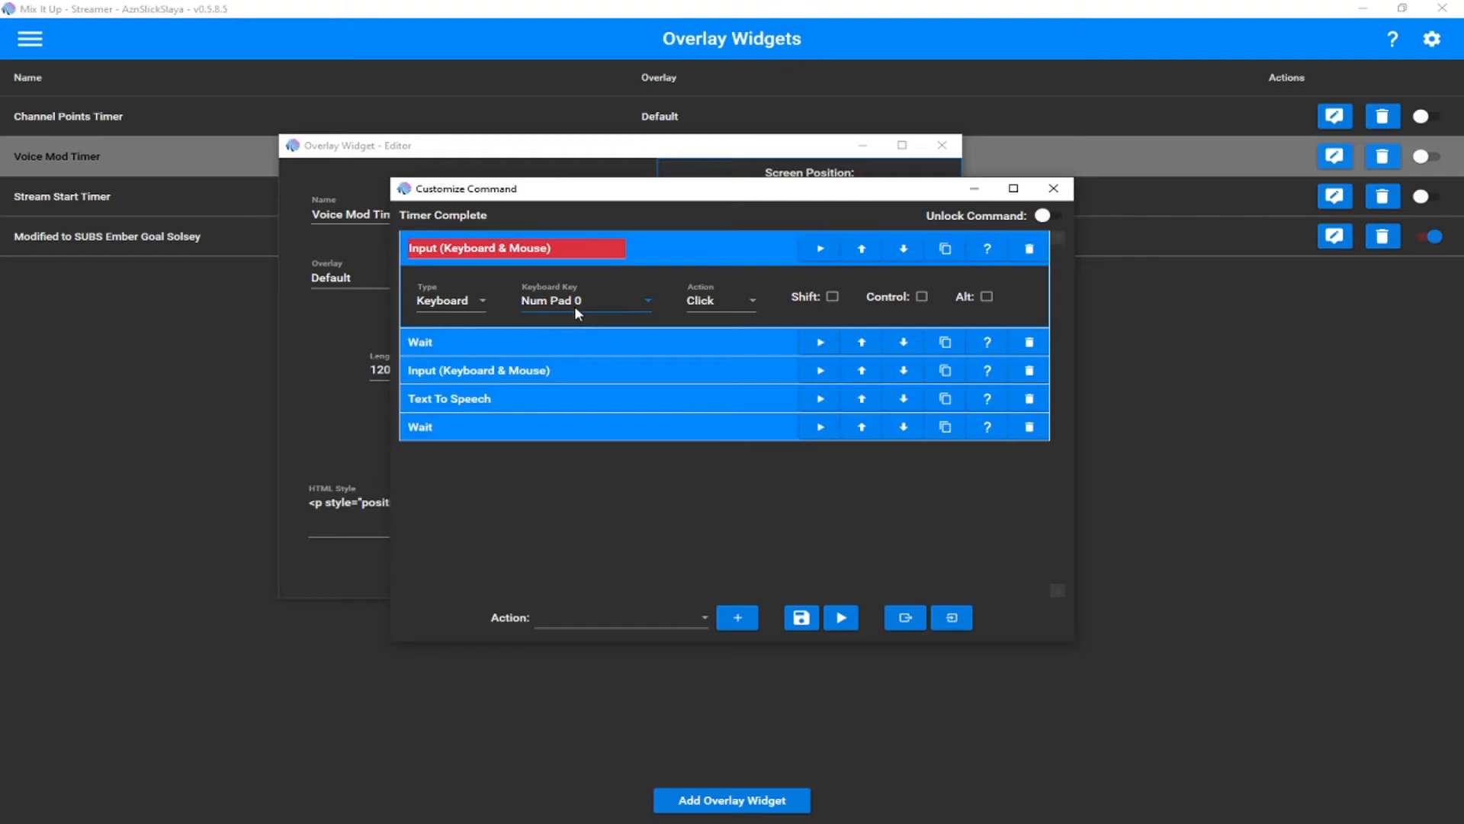
pyautogui.click(651, 343)
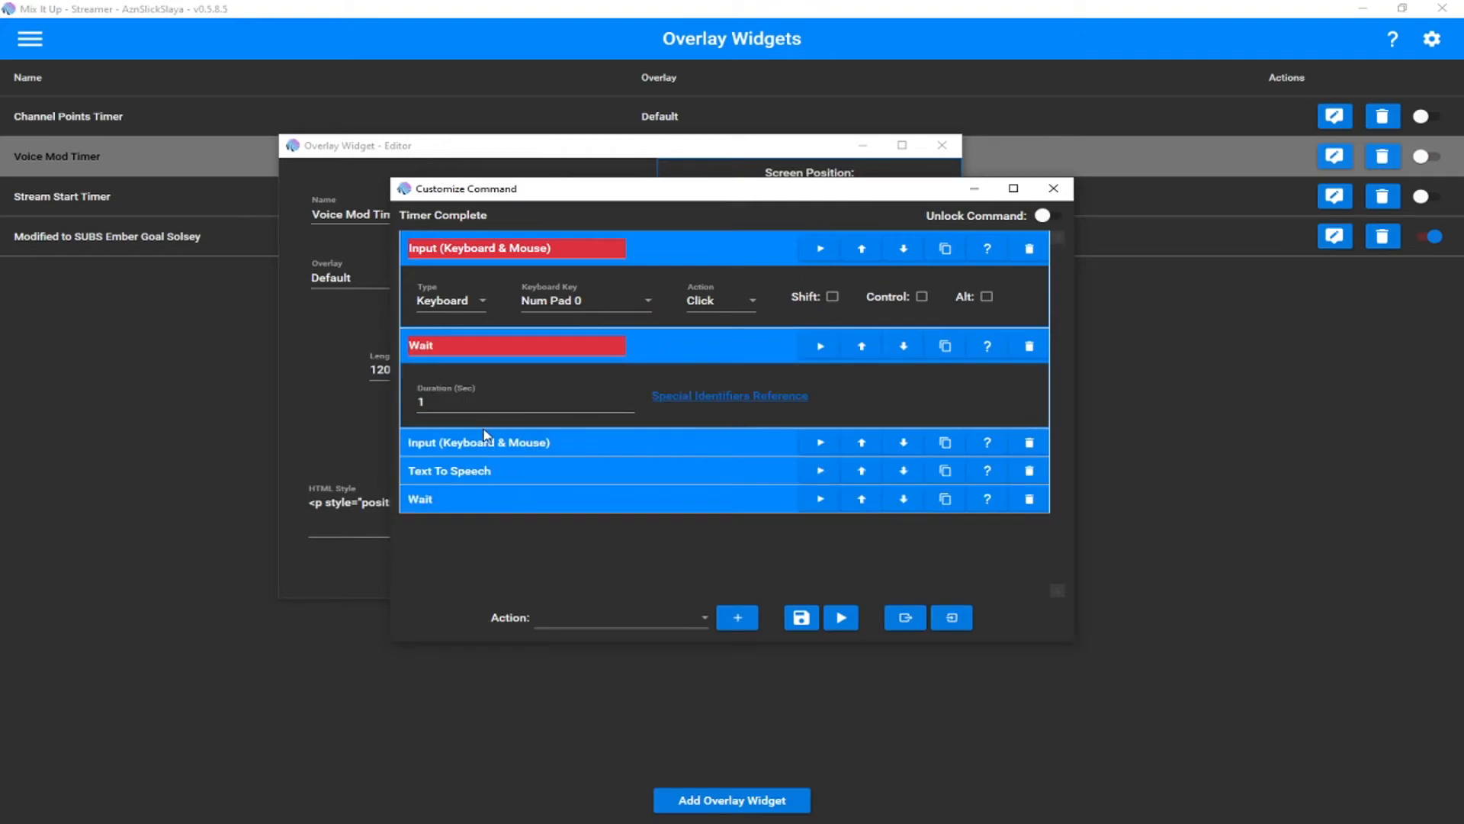
pyautogui.click(637, 442)
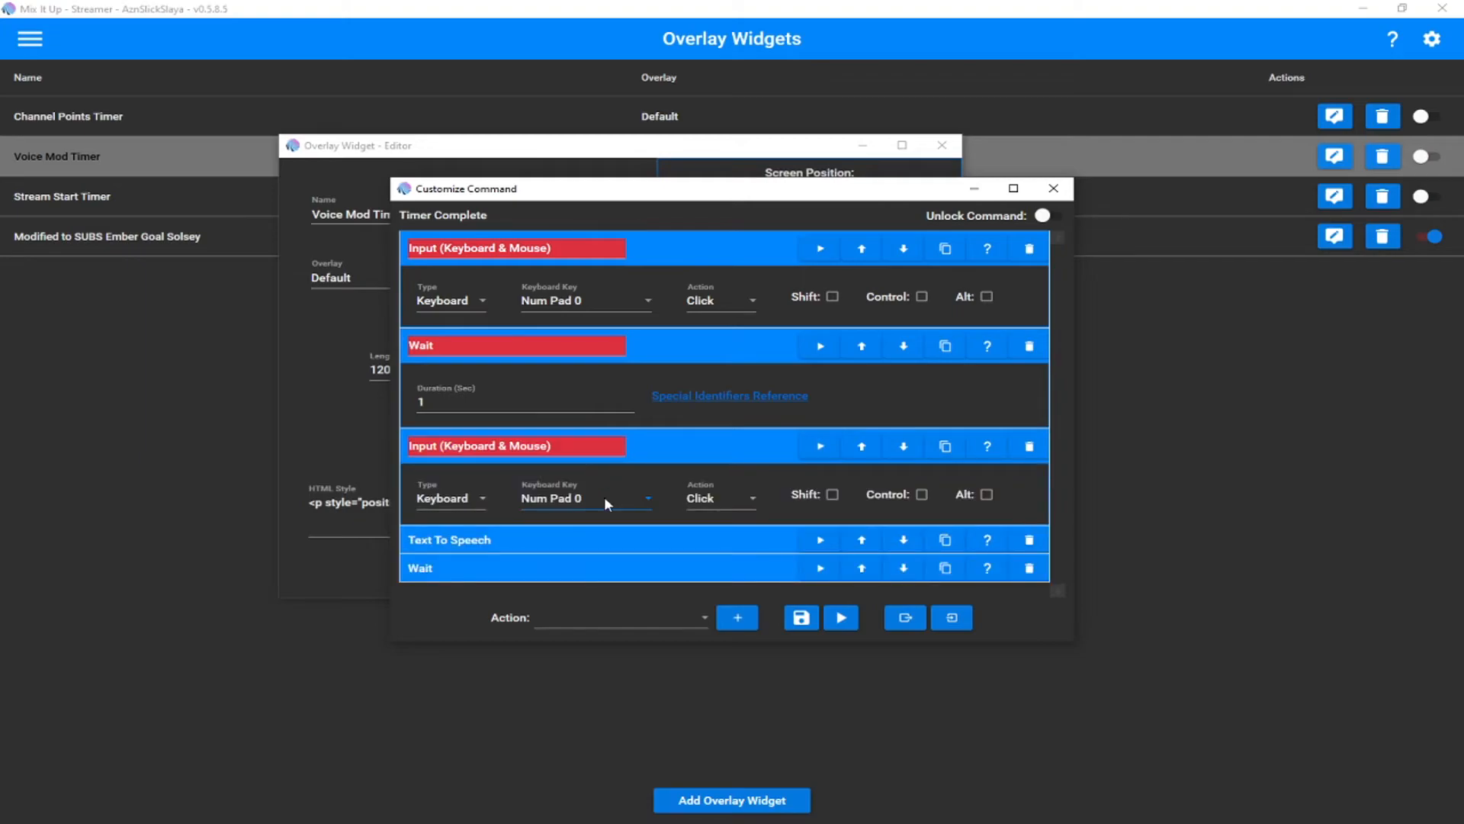
pyautogui.click(684, 456)
pyautogui.click(694, 344)
pyautogui.click(706, 253)
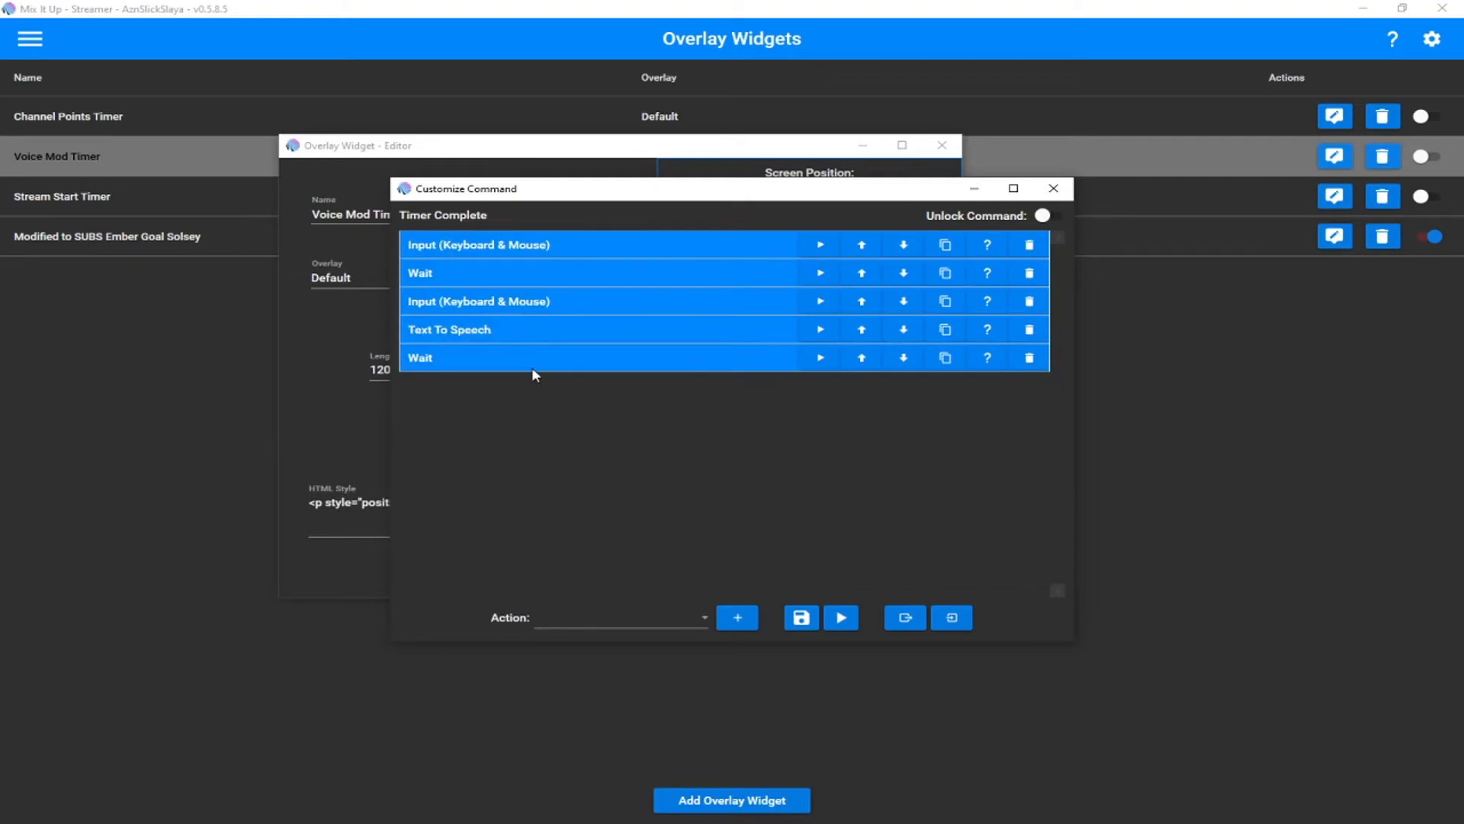
# Examine the Text To Speech and last Wait actions of the timer command, and close the command and widget editors without saving
pyautogui.click(588, 332)
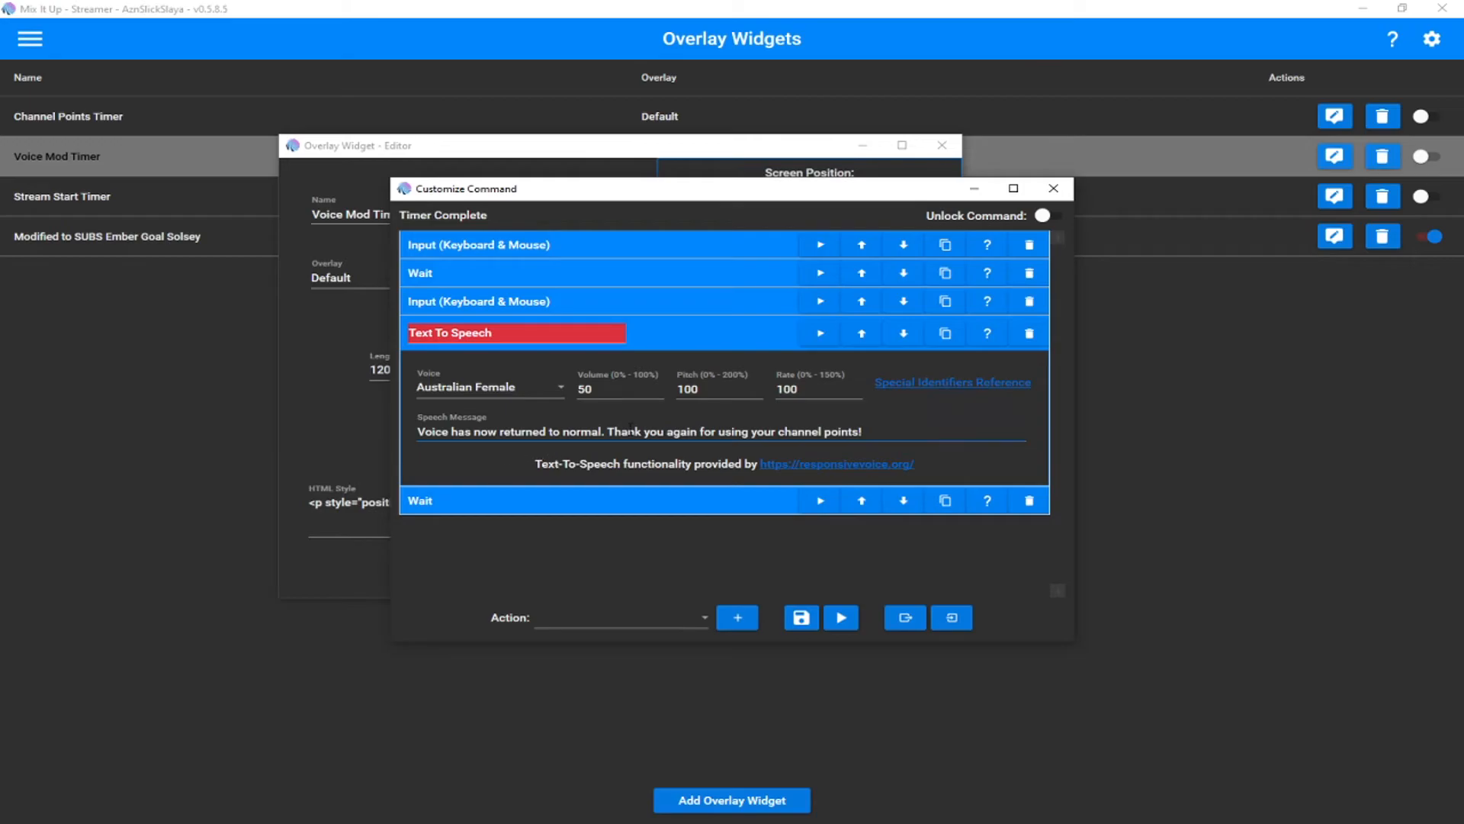
pyautogui.click(690, 327)
pyautogui.click(648, 360)
pyautogui.click(686, 367)
pyautogui.click(1054, 196)
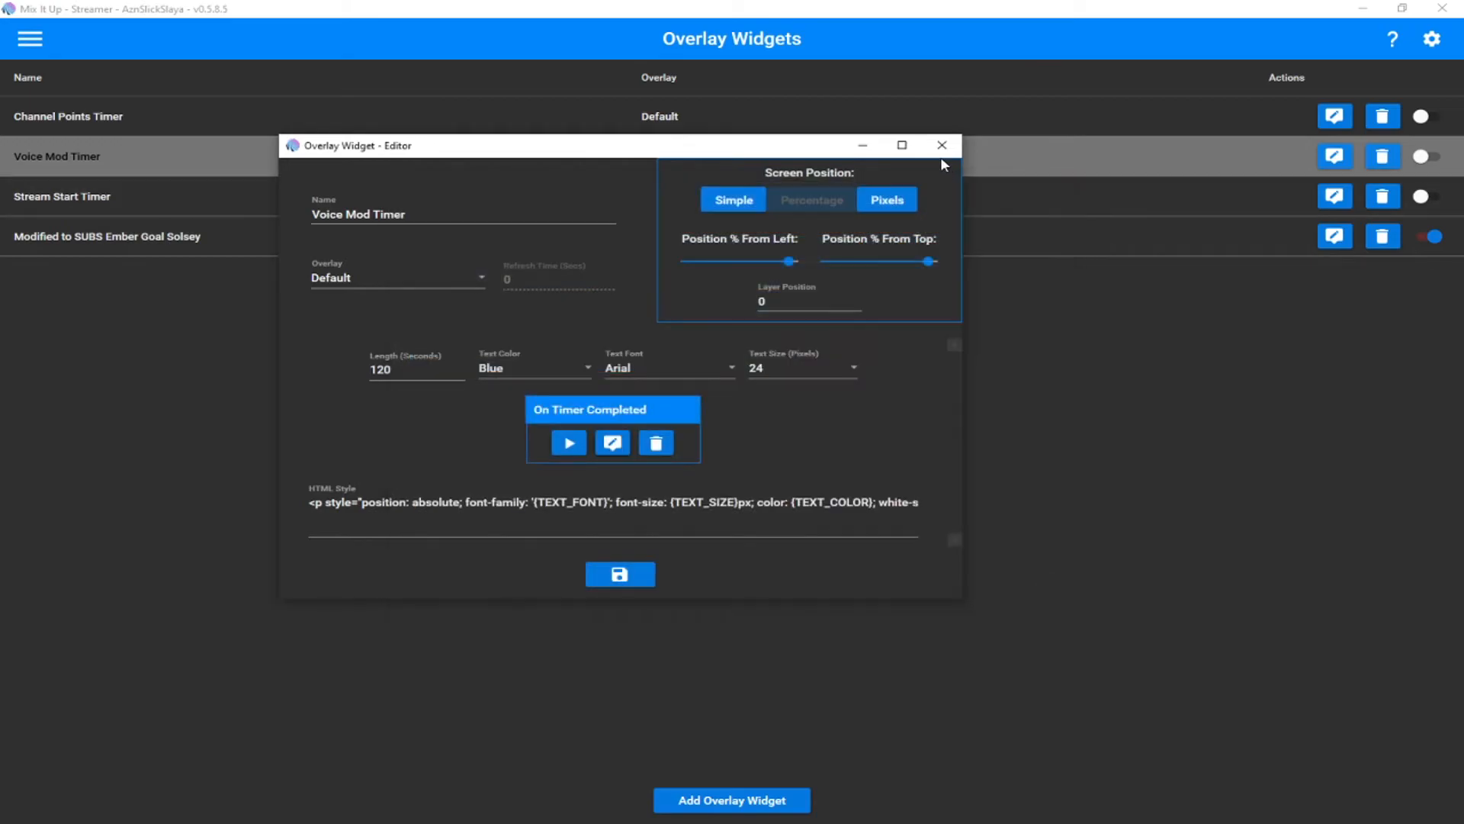
pyautogui.click(940, 146)
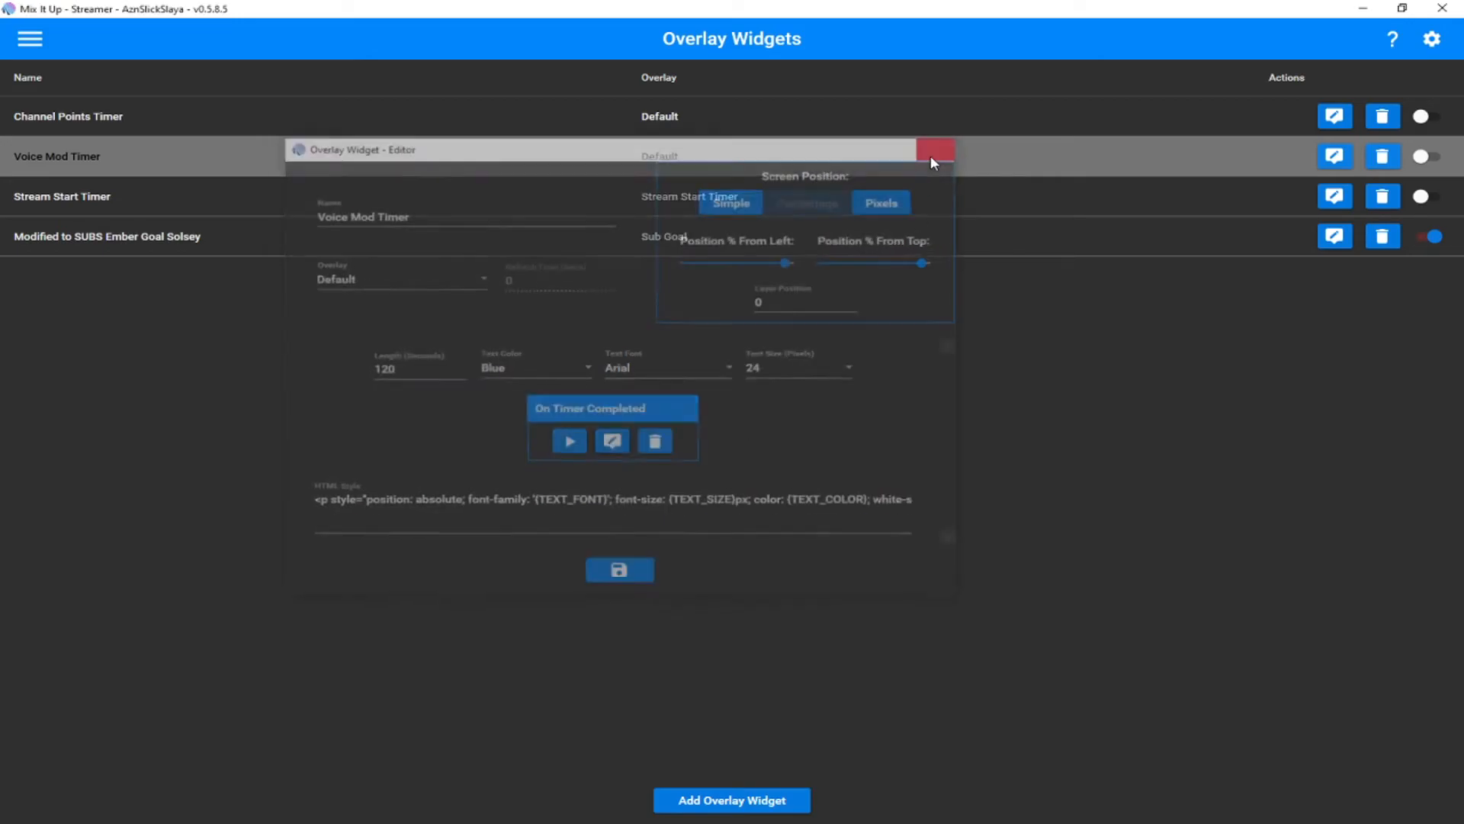
# Reopen the Baby Voice command from the Channel Points page and examine its 130 Sec Wait action
pyautogui.click(30, 38)
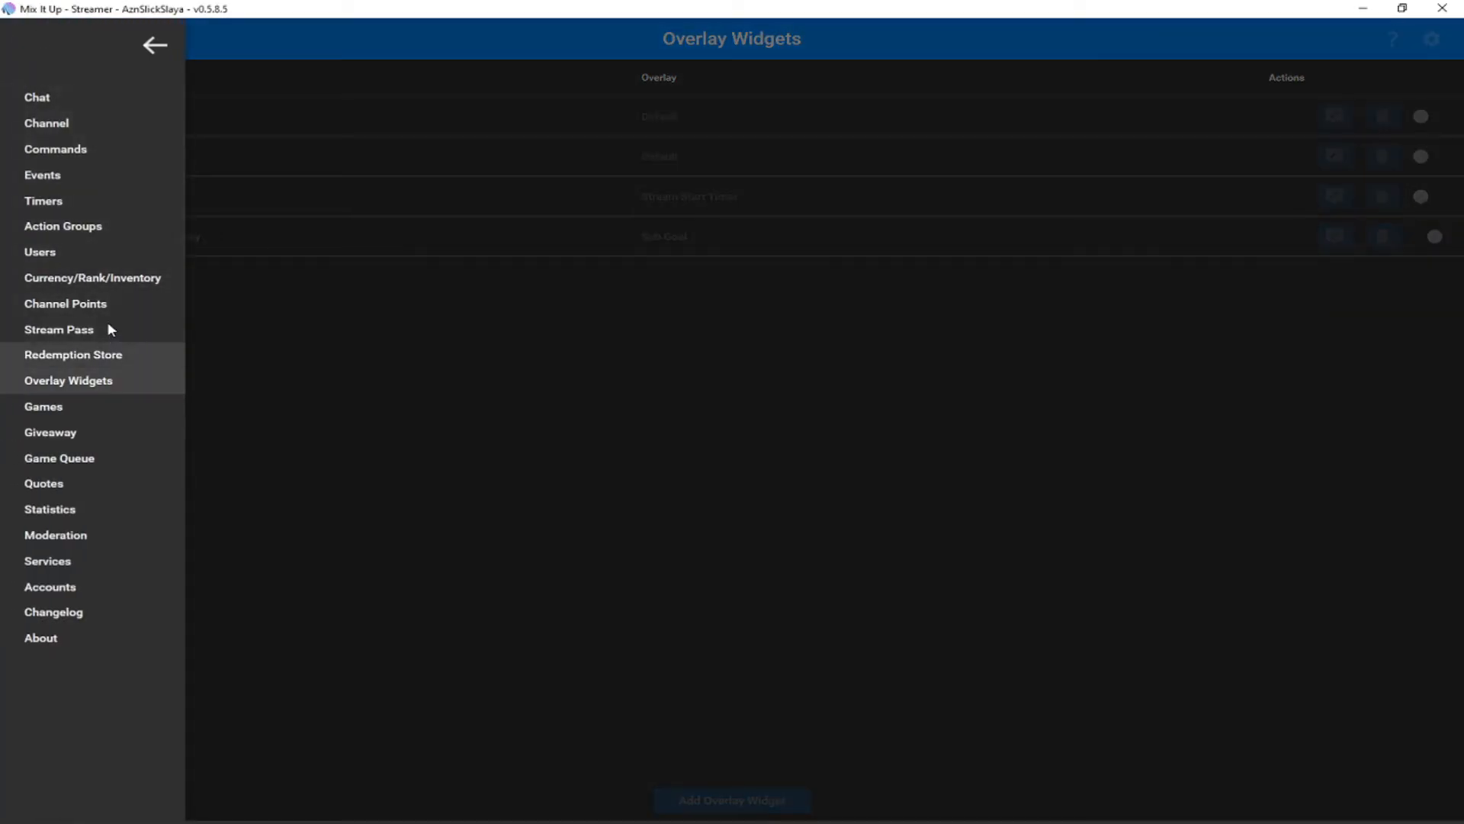
pyautogui.click(94, 305)
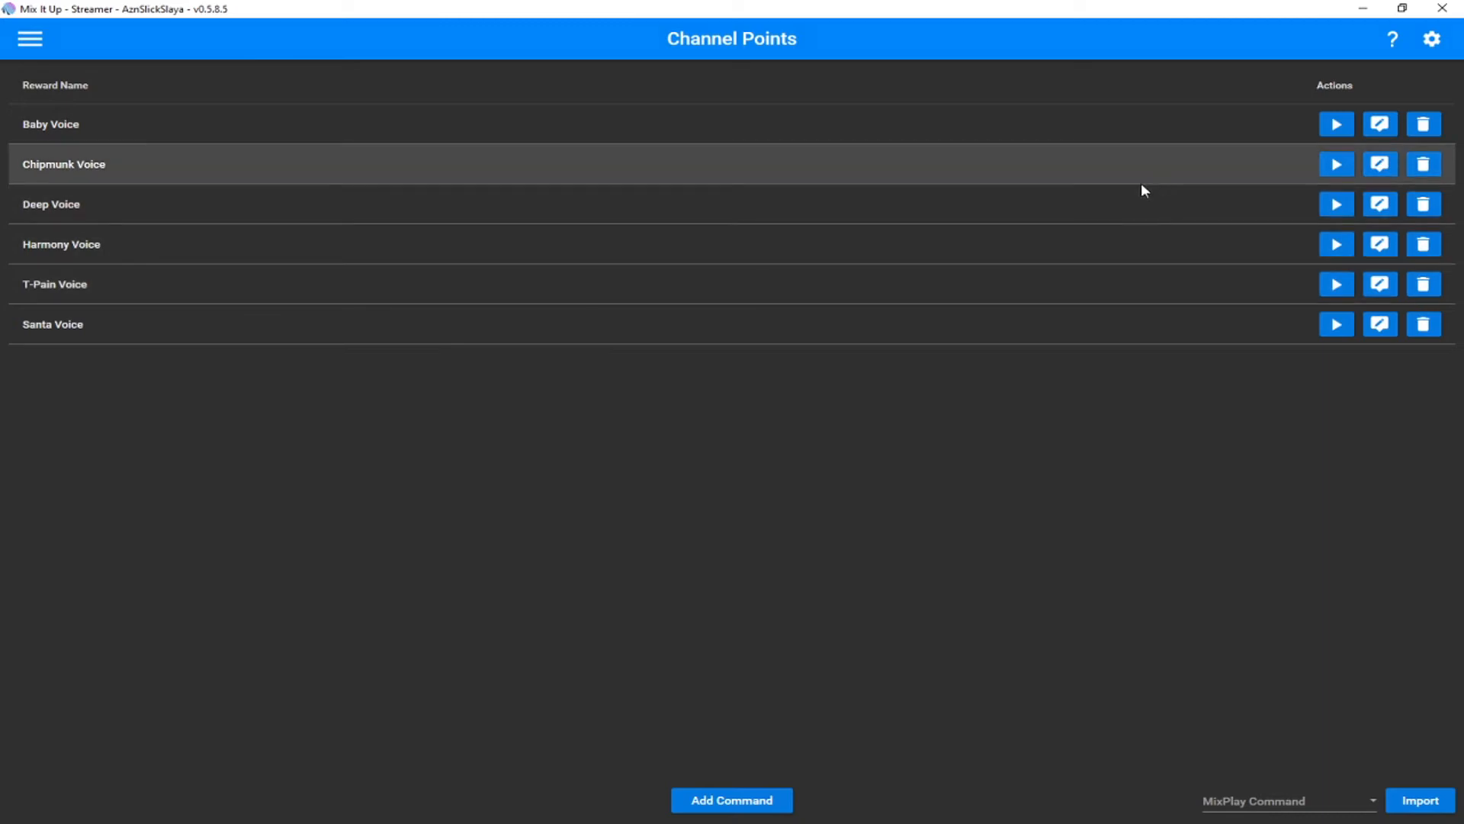
pyautogui.click(1380, 124)
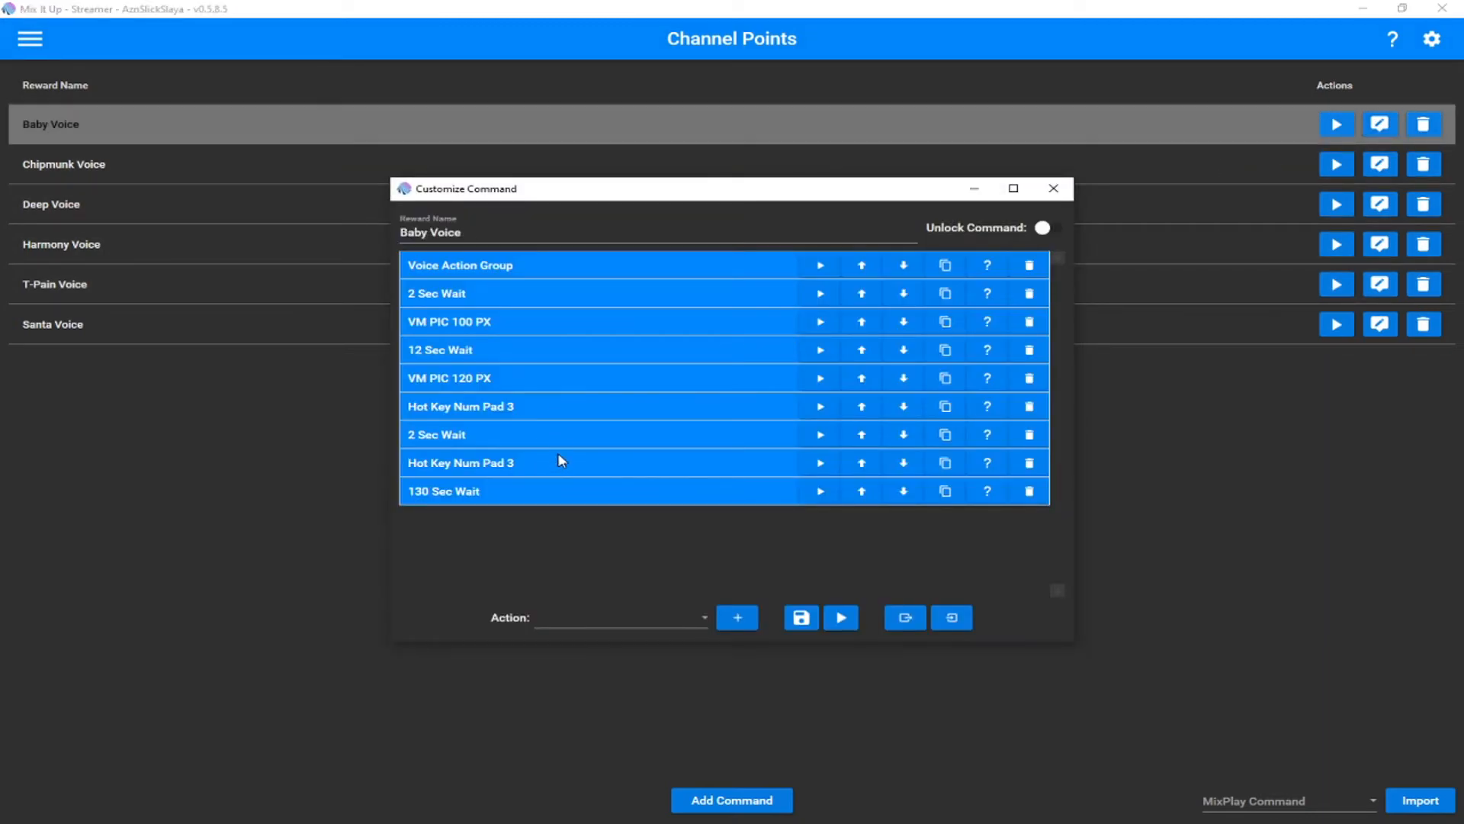
pyautogui.click(507, 497)
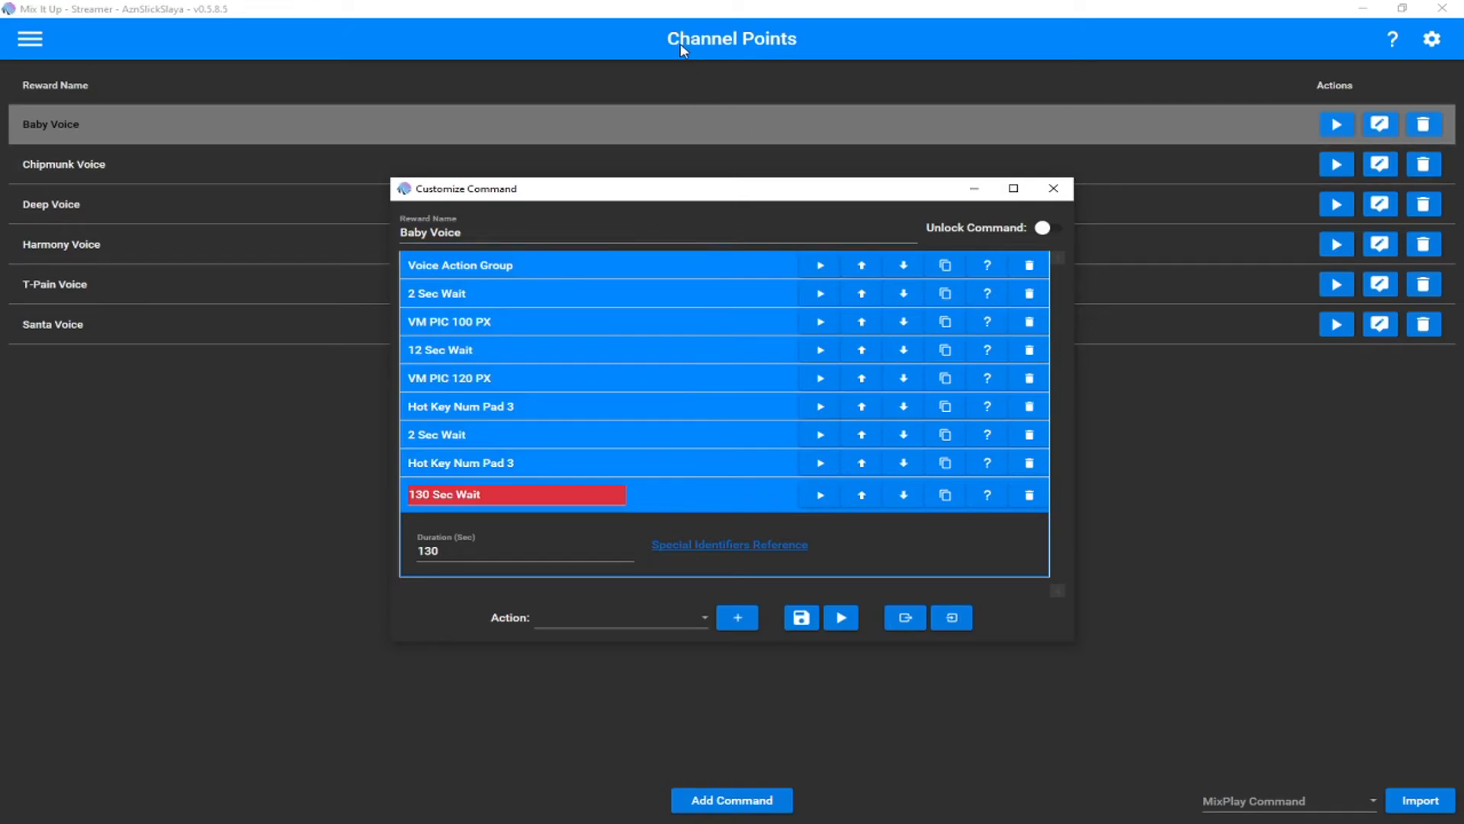
pyautogui.moveTo(686, 193); pyautogui.dragTo(818, 219)
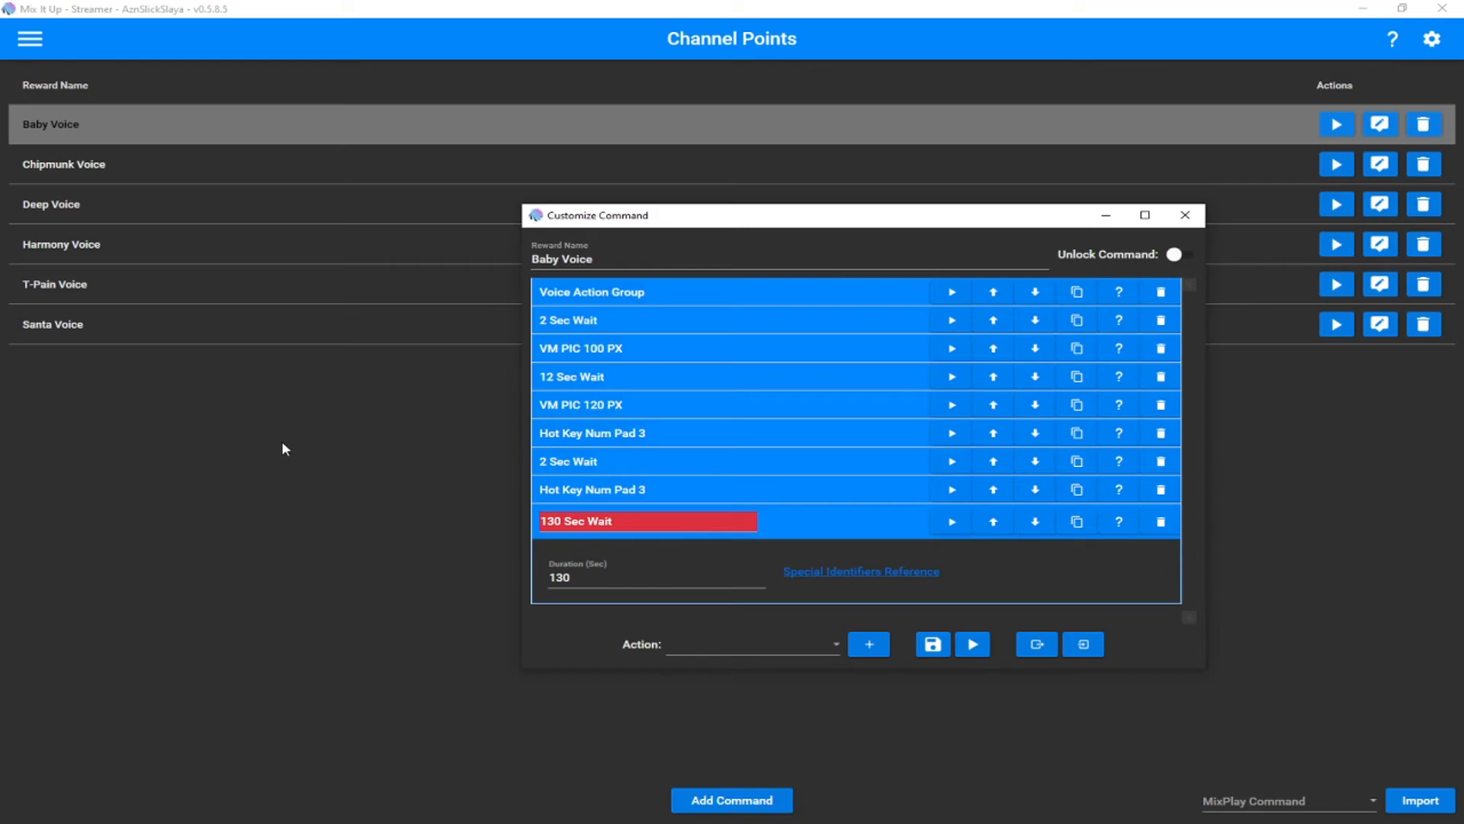
pyautogui.moveTo(794, 222); pyautogui.dragTo(669, 183)
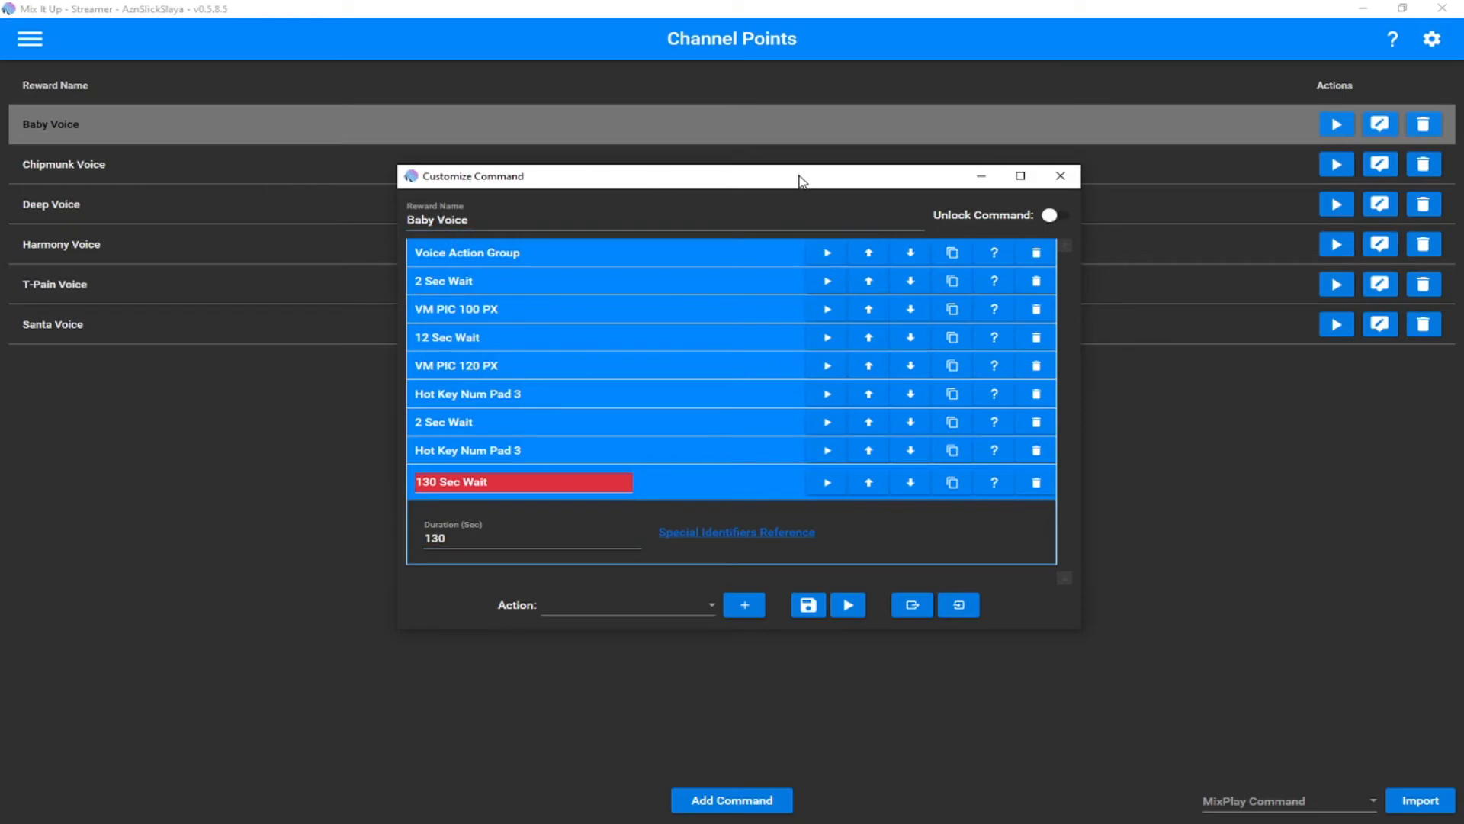
pyautogui.click(167, 125)
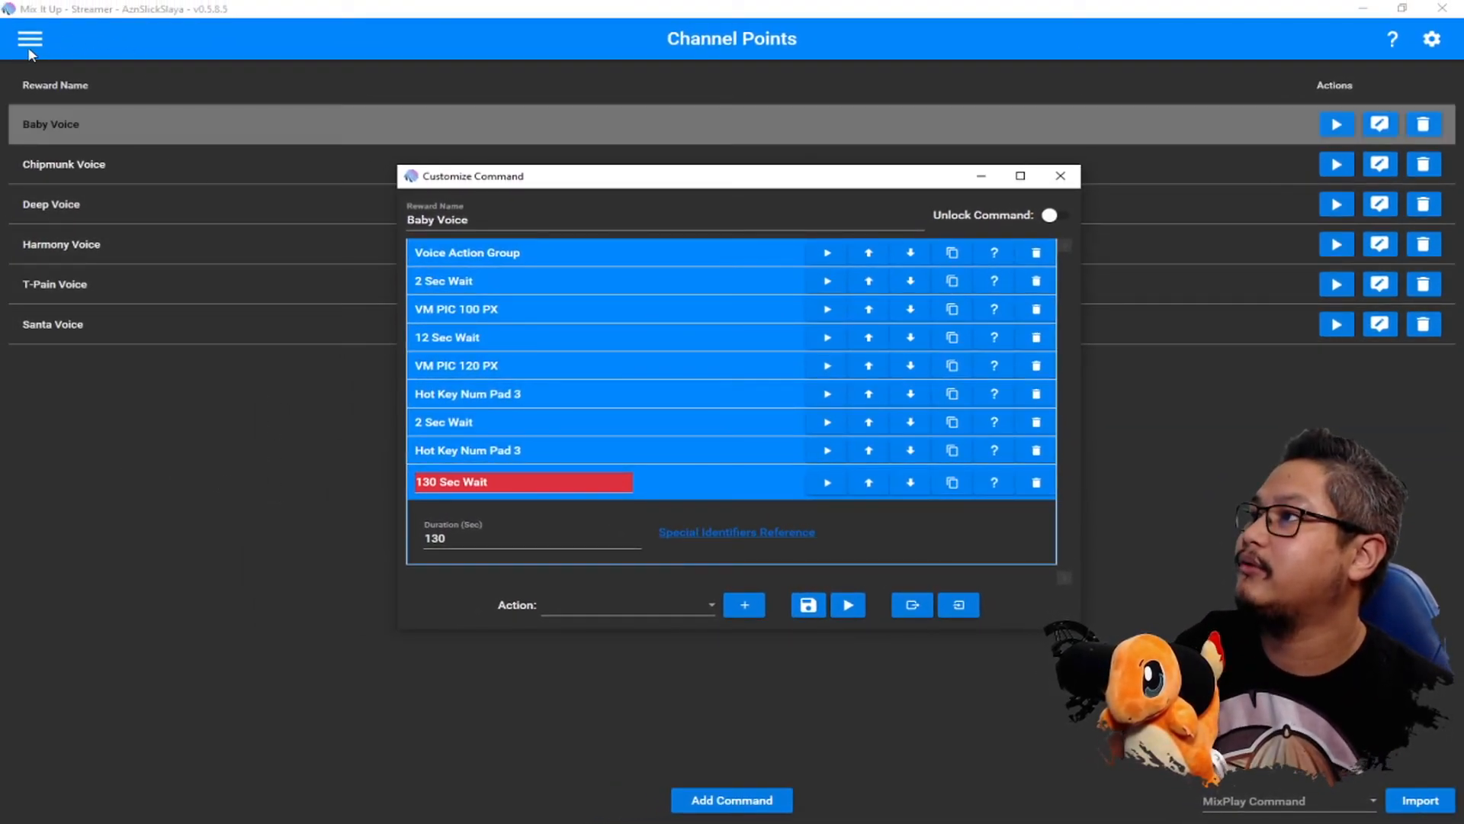
# Open the Baby Voice action group in its command editor from the Action Groups page
pyautogui.click(29, 46)
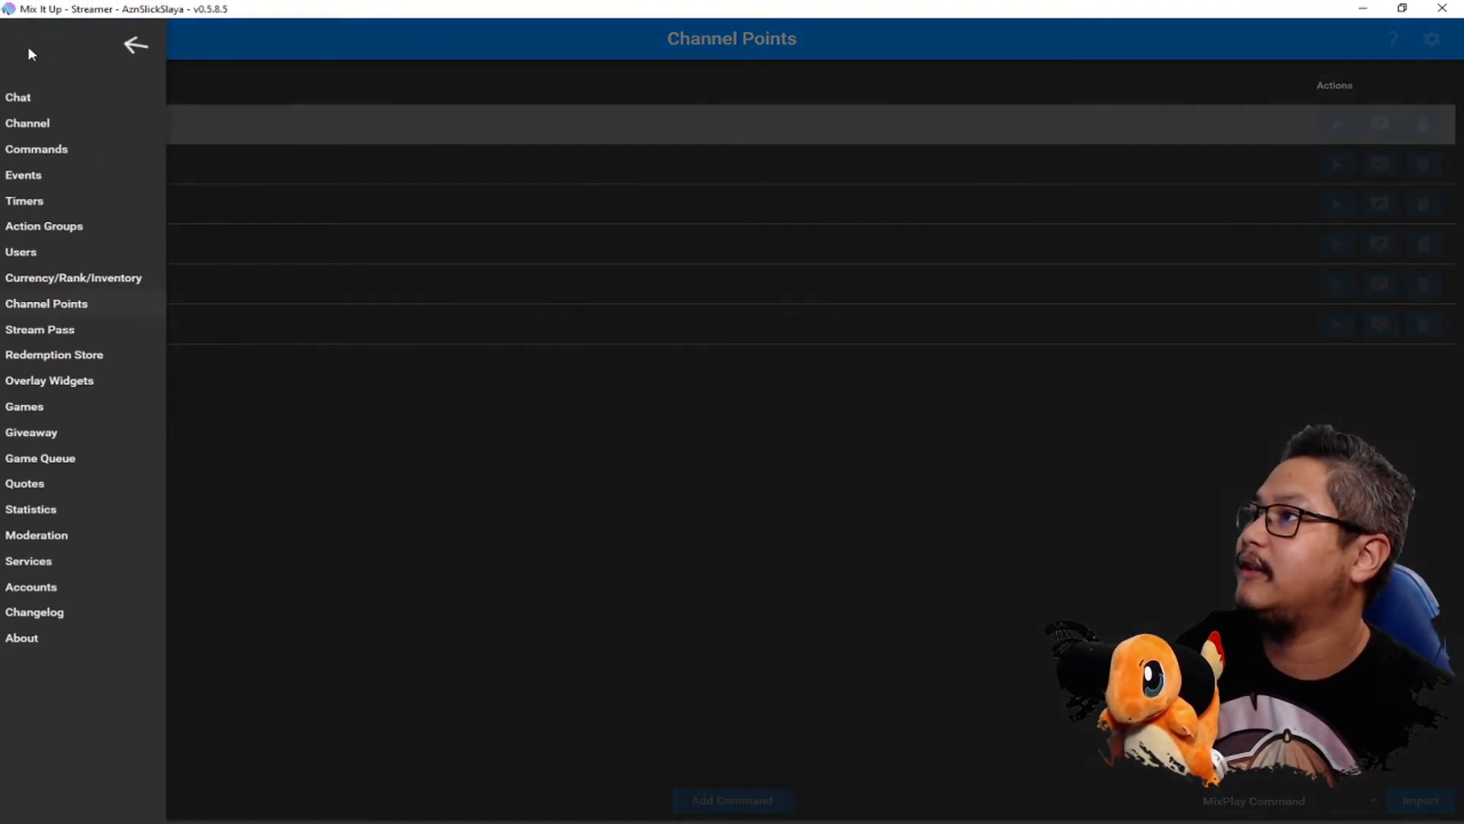
pyautogui.click(63, 226)
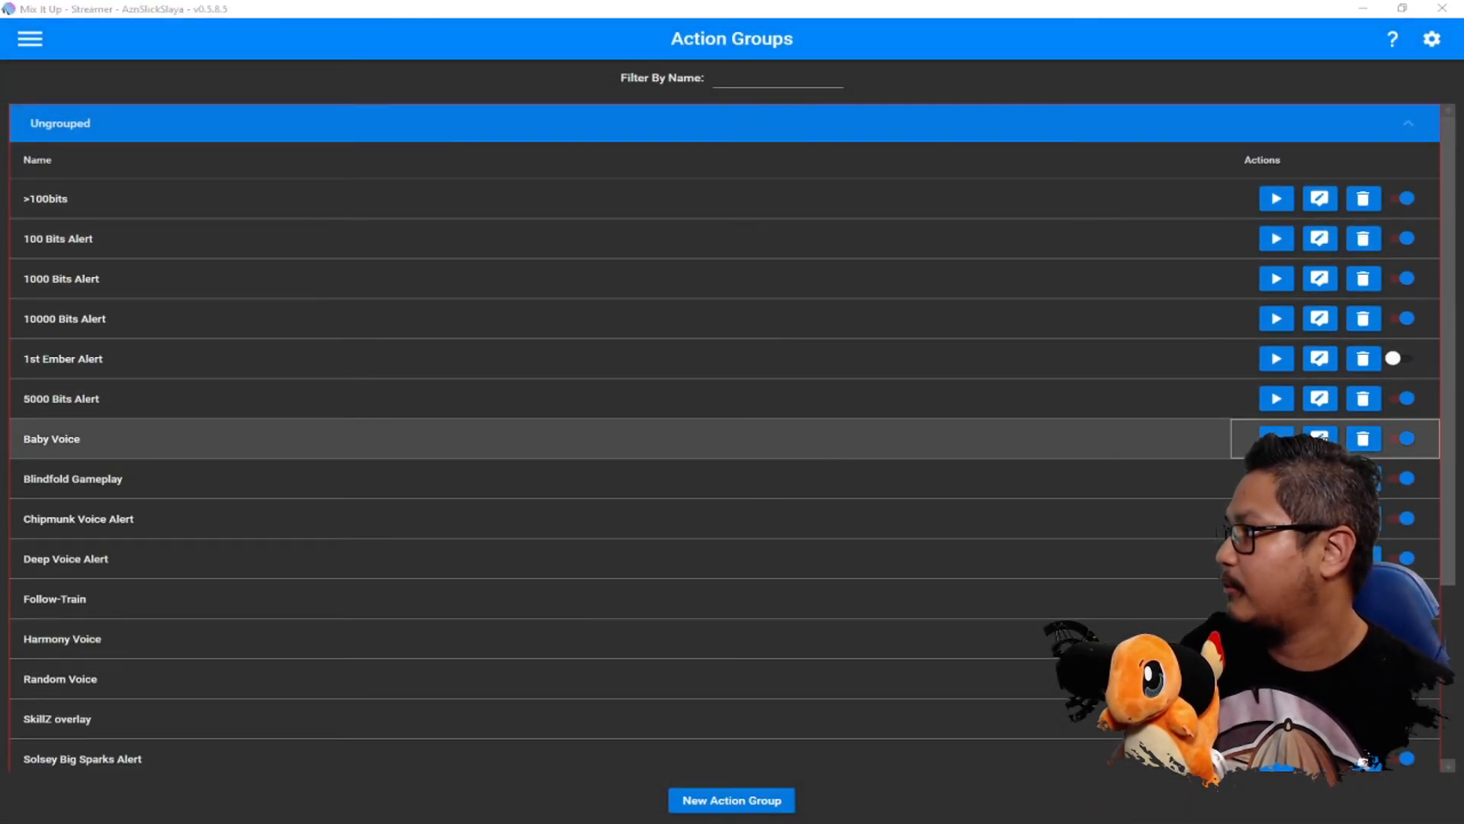
pyautogui.click(1319, 438)
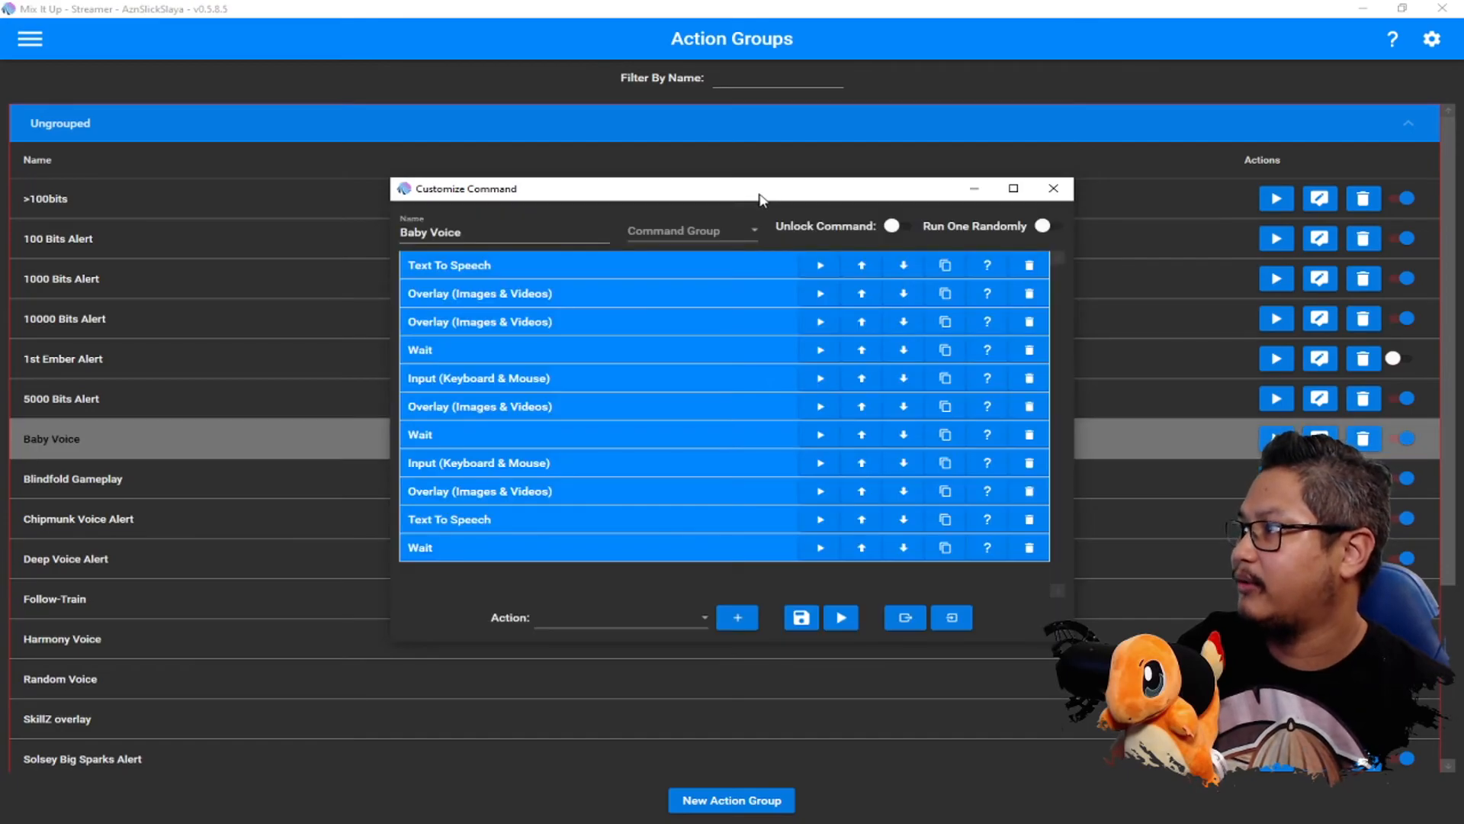
pyautogui.moveTo(759, 198); pyautogui.dragTo(759, 148)
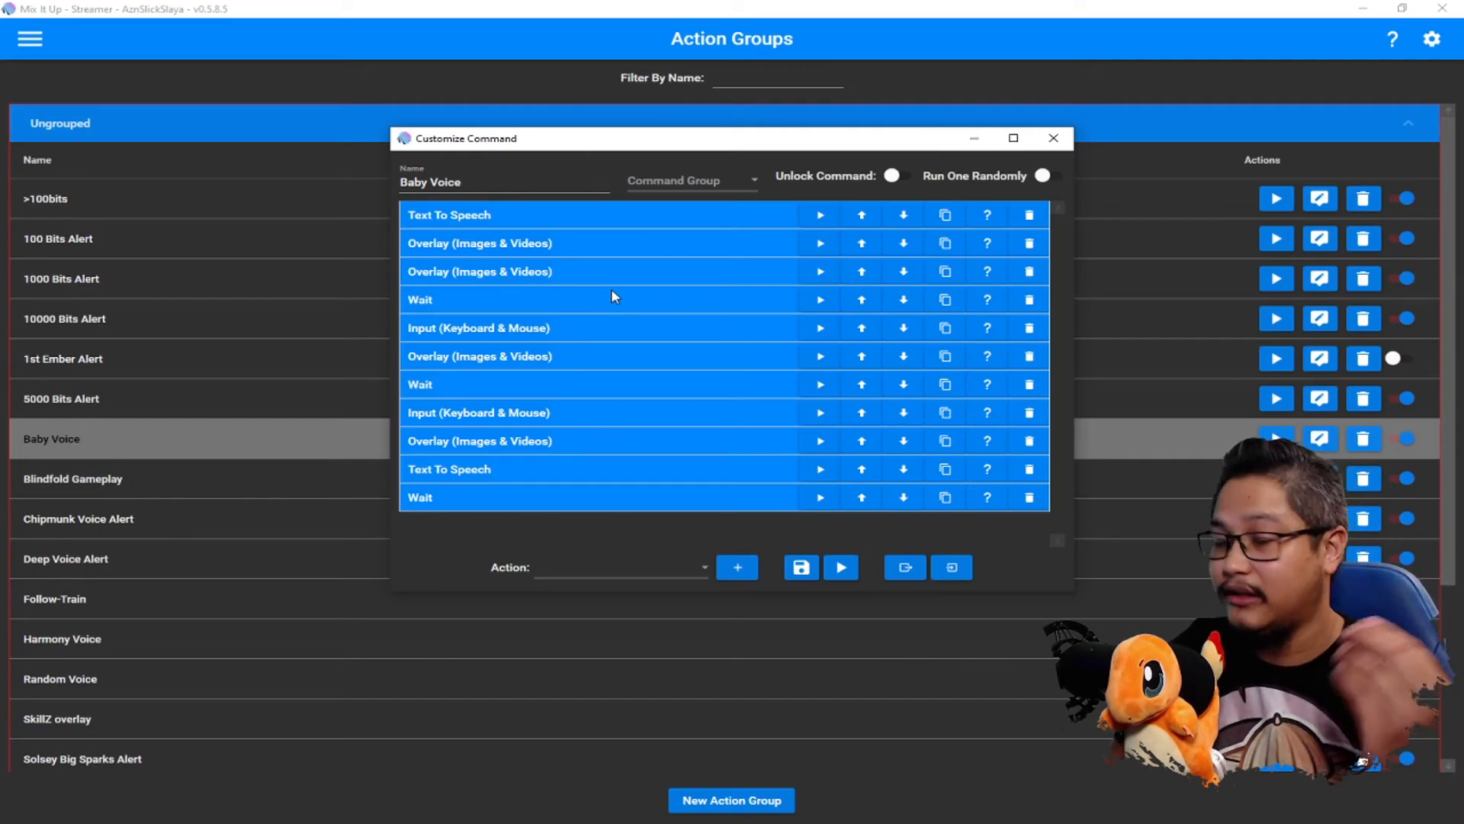
# Examine the first Text To Speech and first Overlay actions of the Baby Voice action group, collapse them and minimize the command editor
pyautogui.click(648, 217)
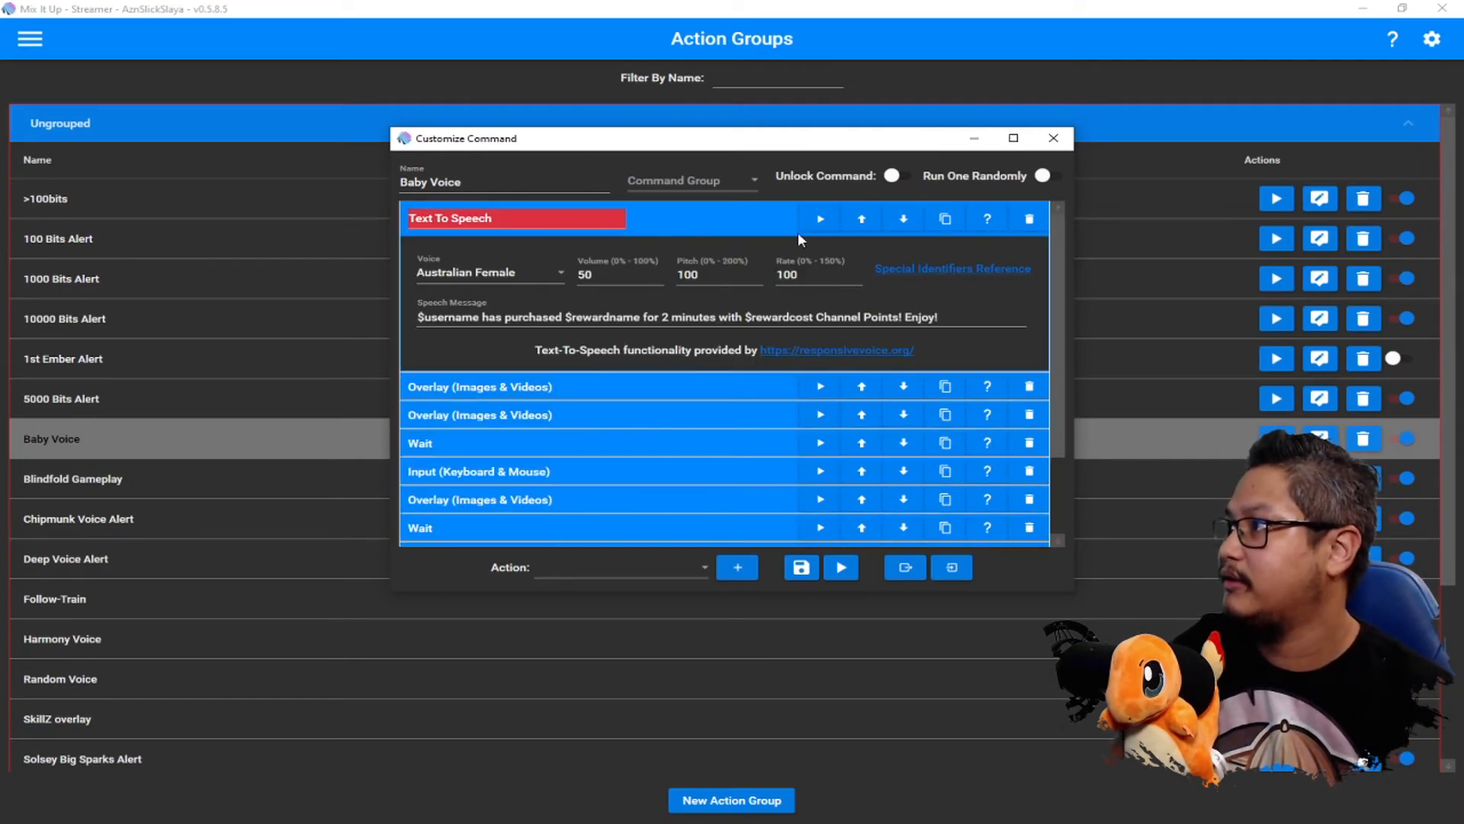
pyautogui.click(694, 217)
pyautogui.click(673, 244)
pyautogui.click(673, 244)
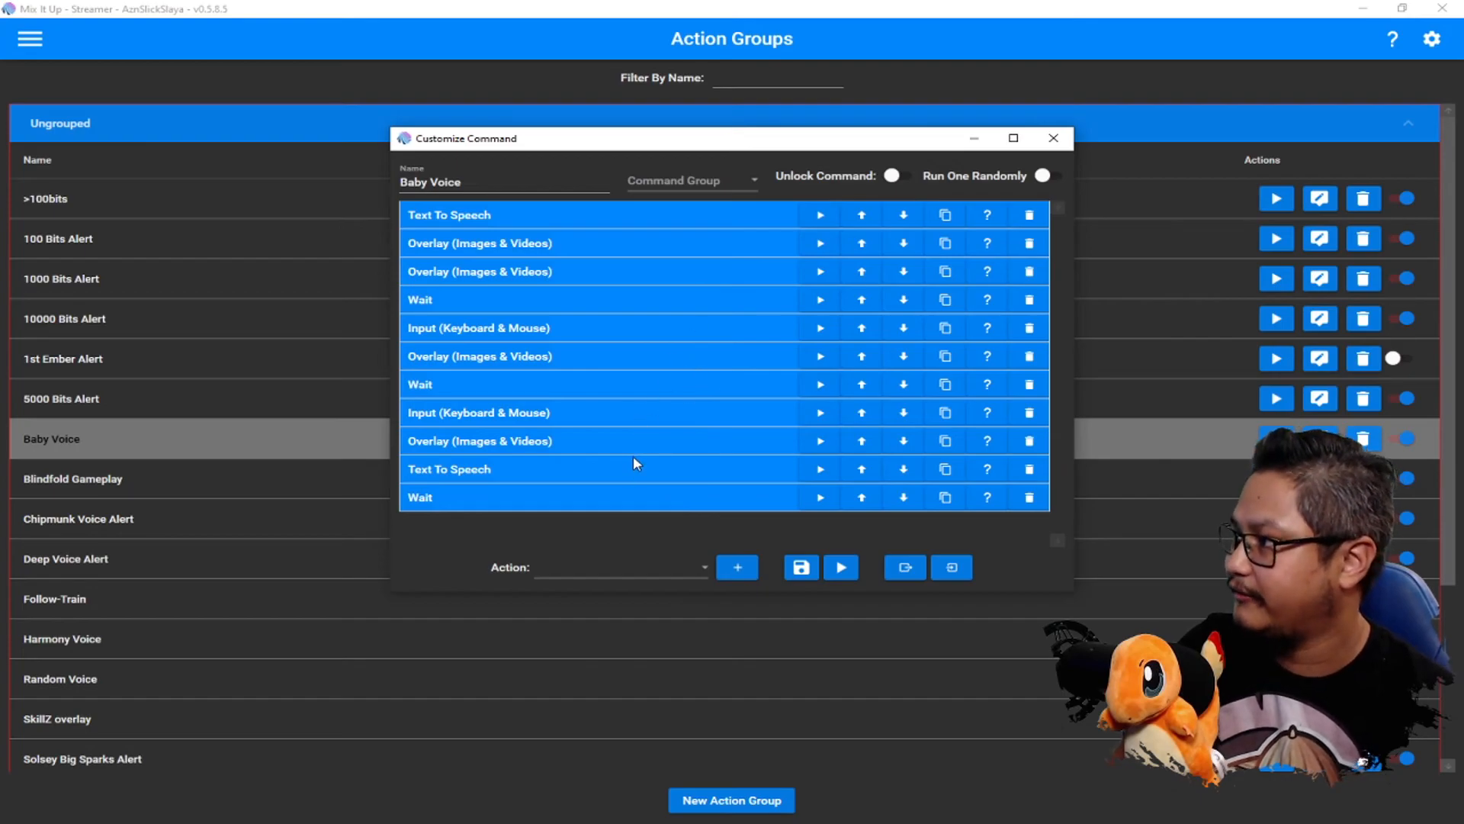
pyautogui.click(971, 137)
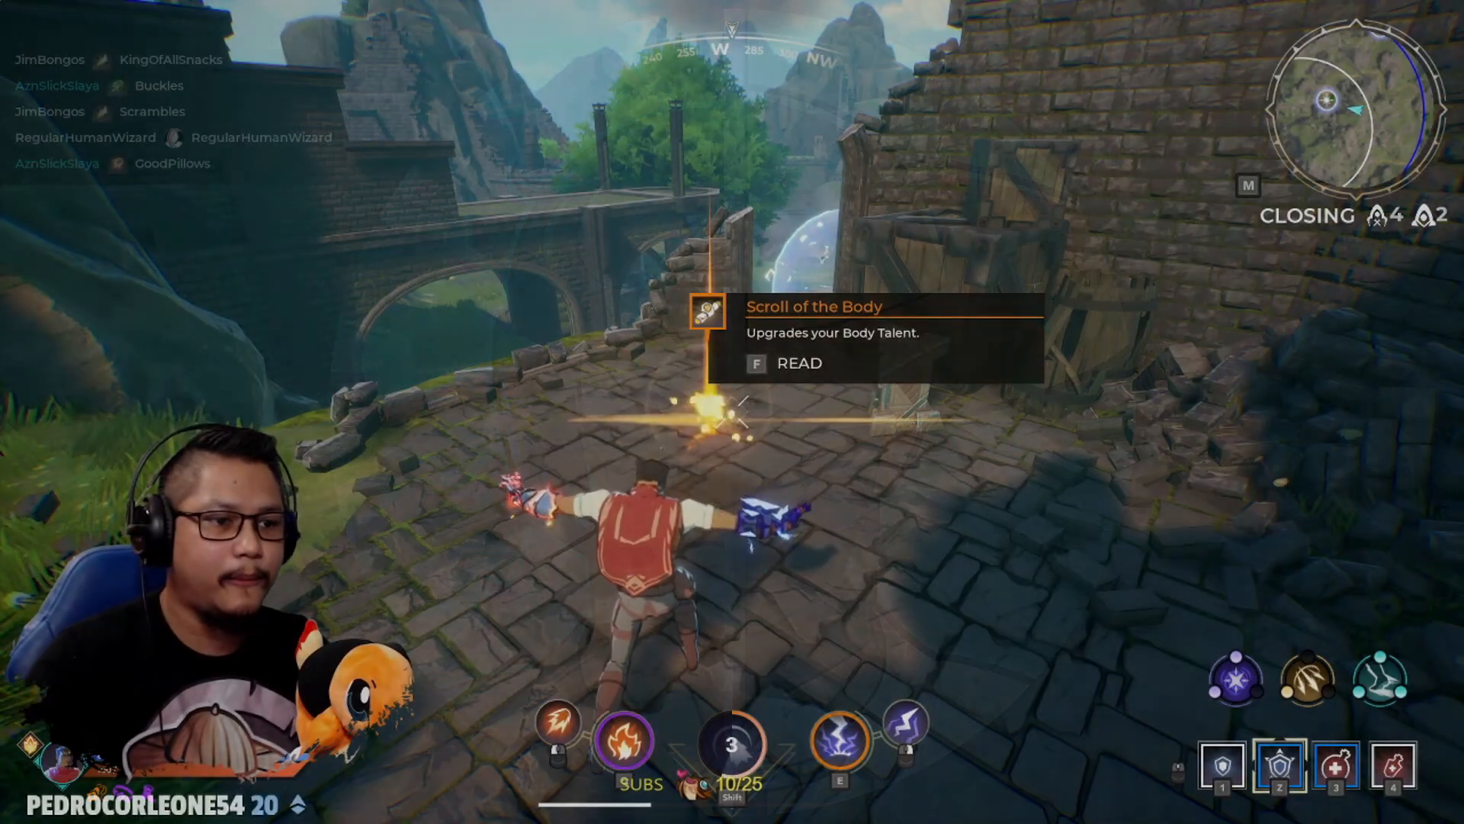
pyautogui.press('w')
pyautogui.press('space')
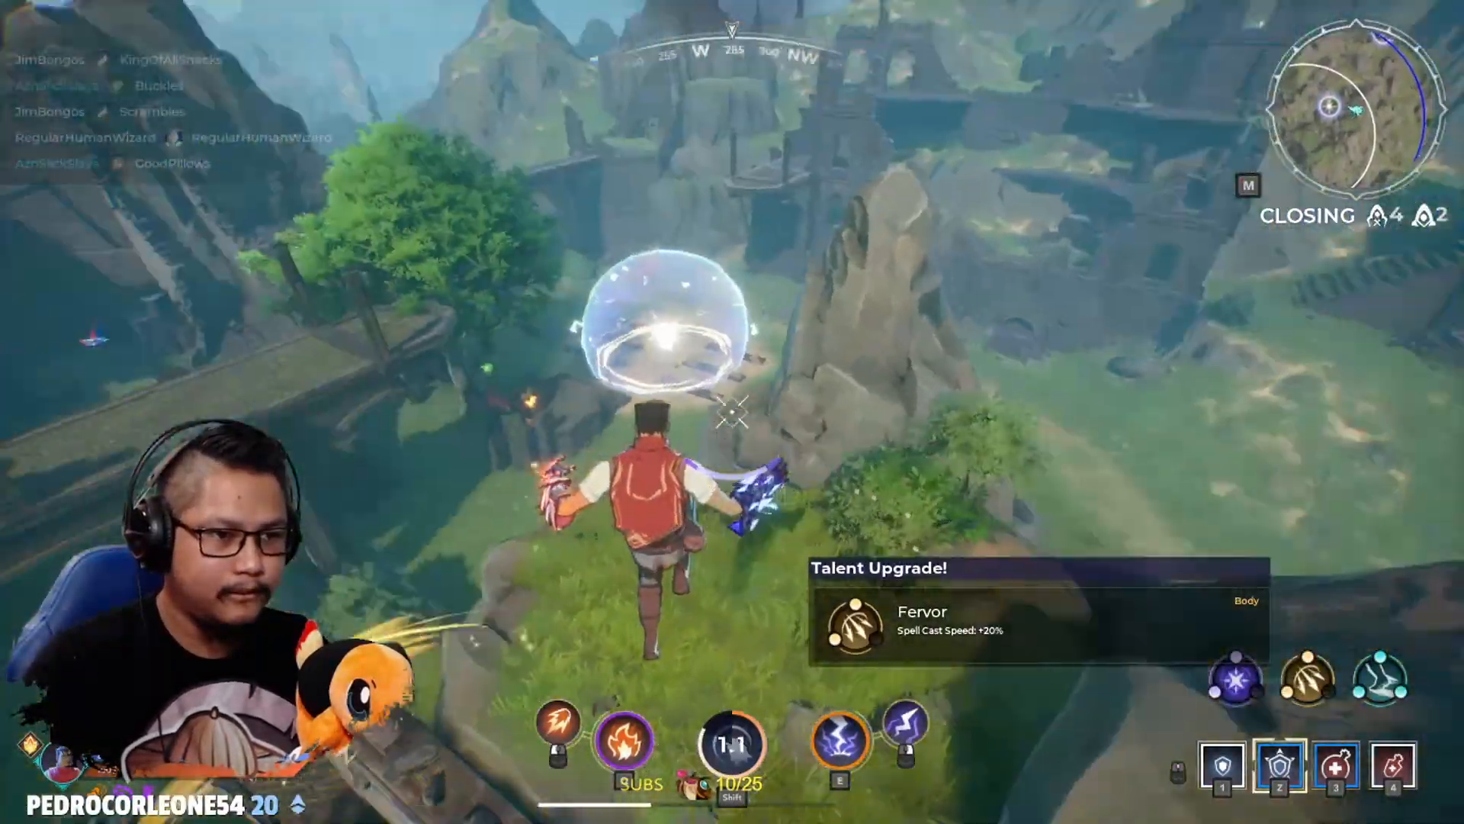
pyautogui.press('w')
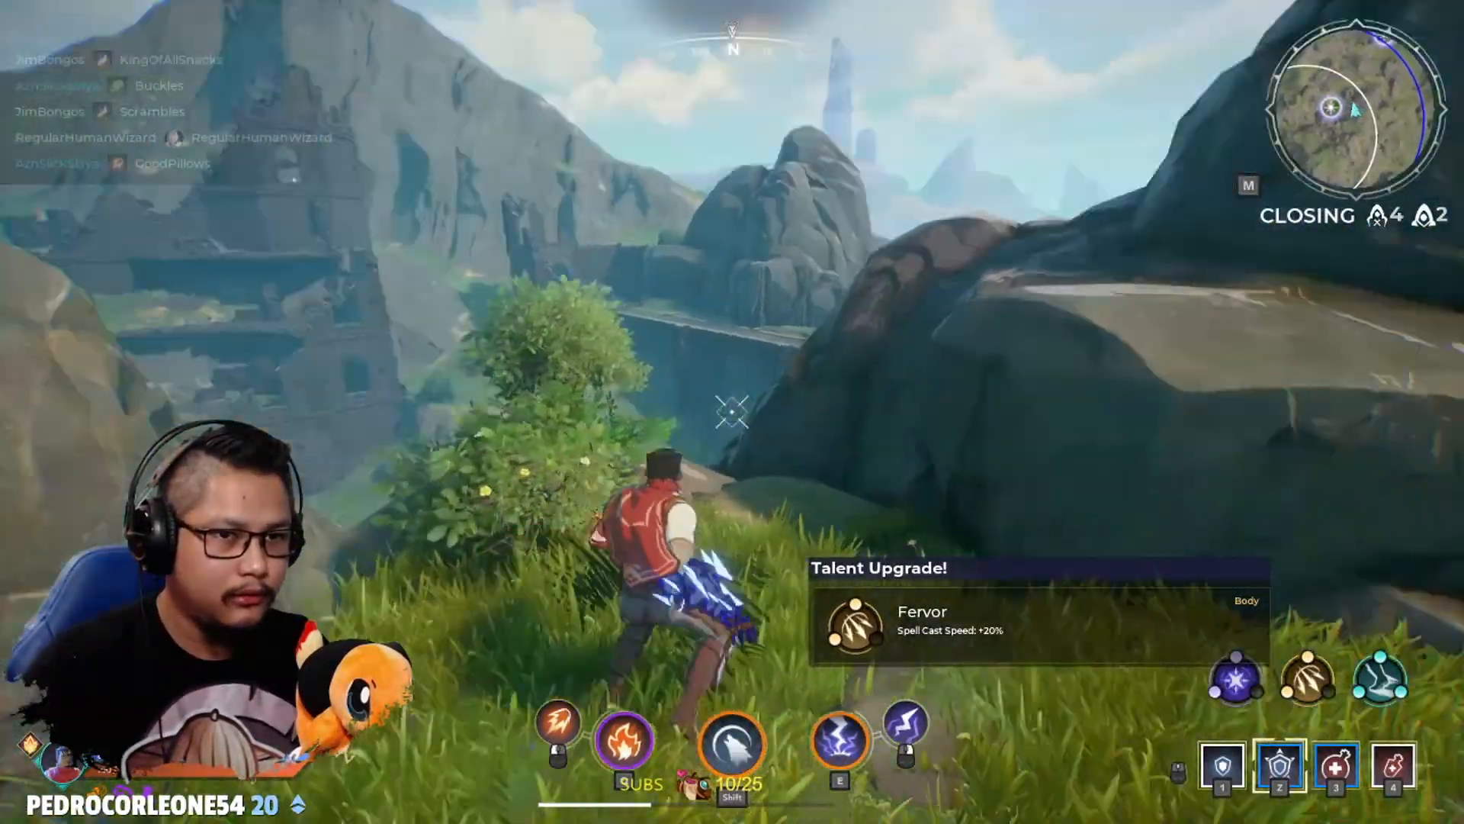
pyautogui.press('w')
pyautogui.press('space')
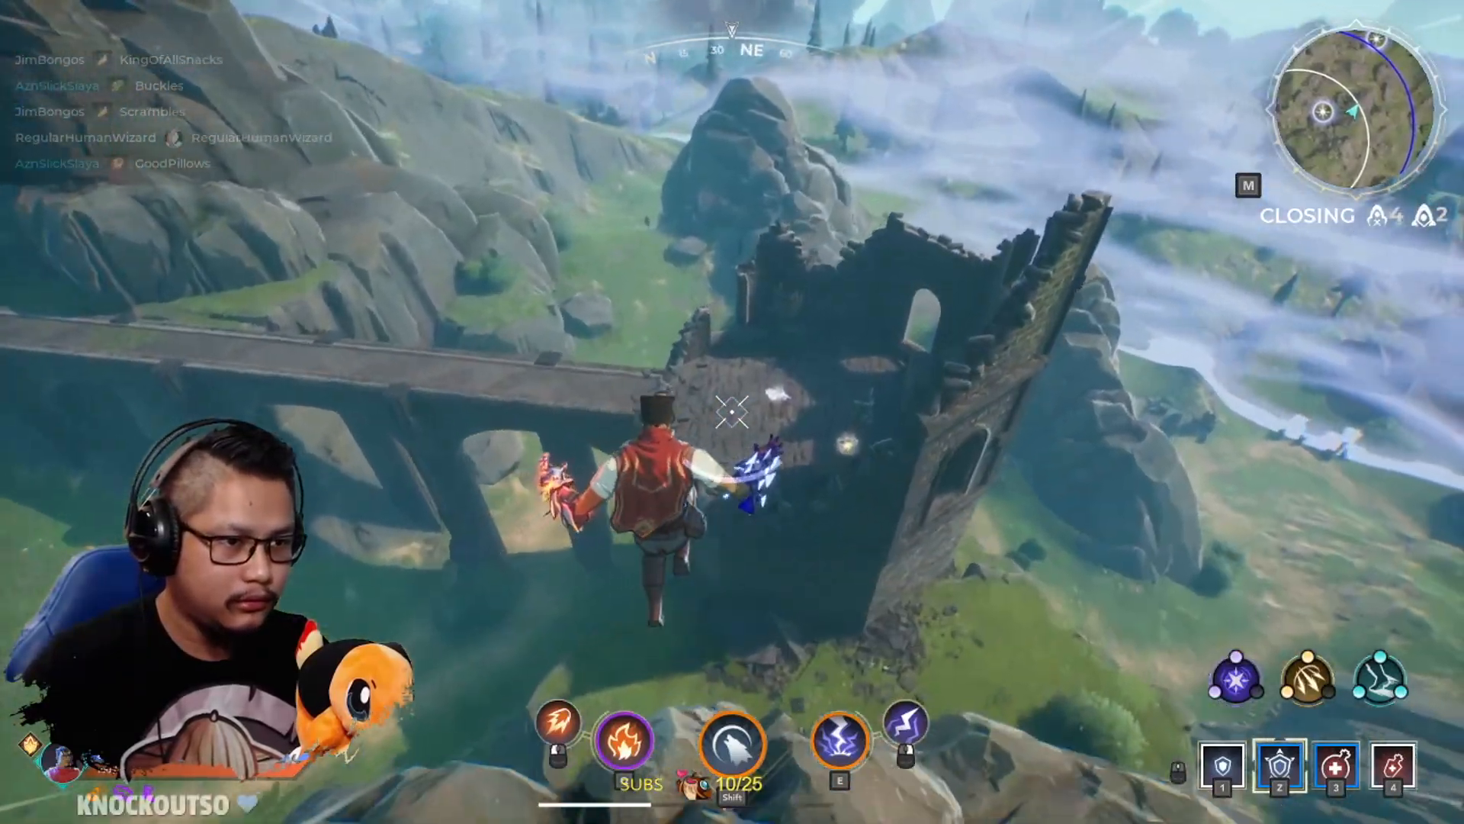
pyautogui.press('w')
pyautogui.press('w')
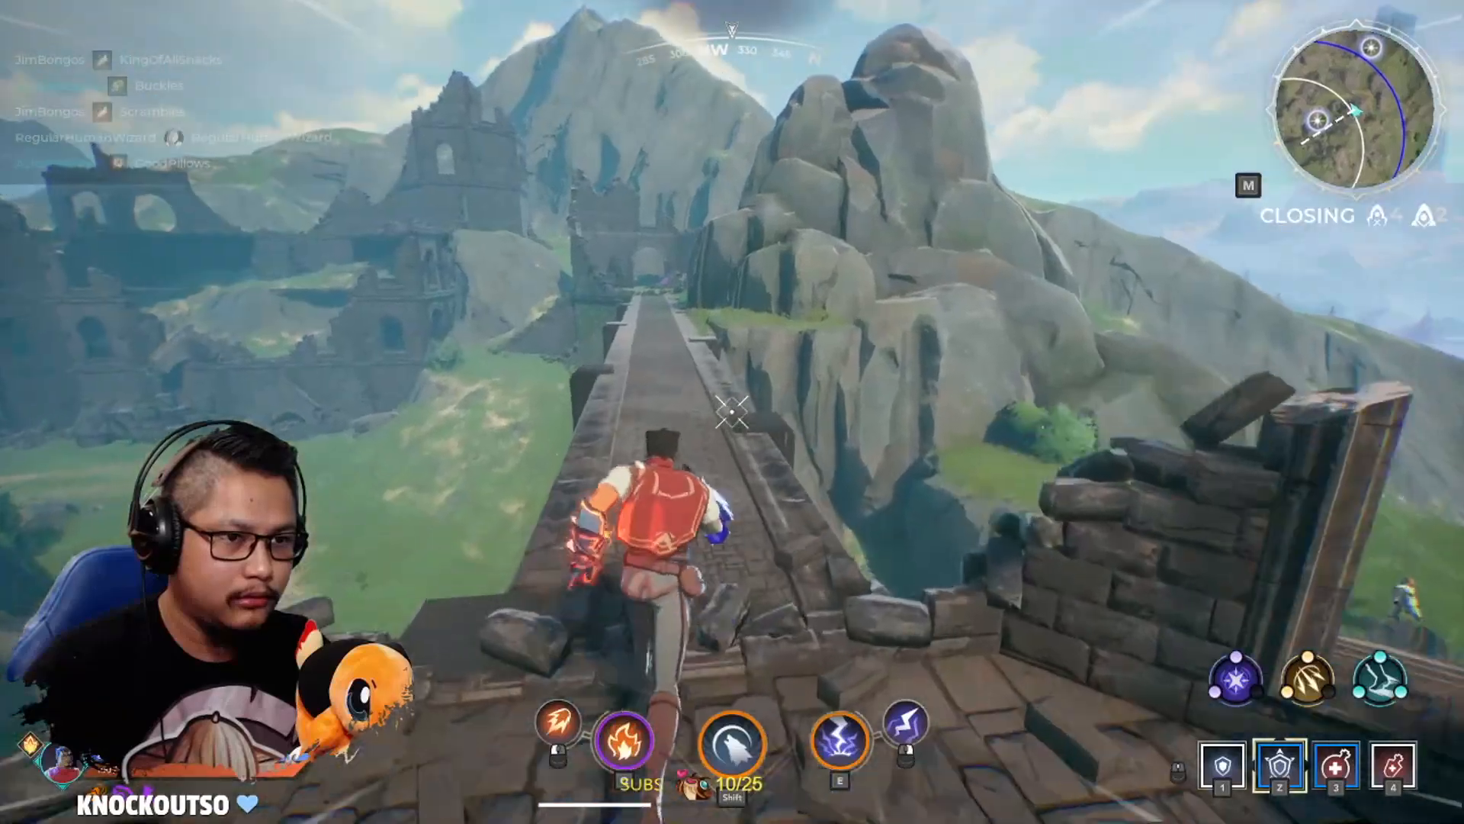
pyautogui.press('w')
pyautogui.press('space')
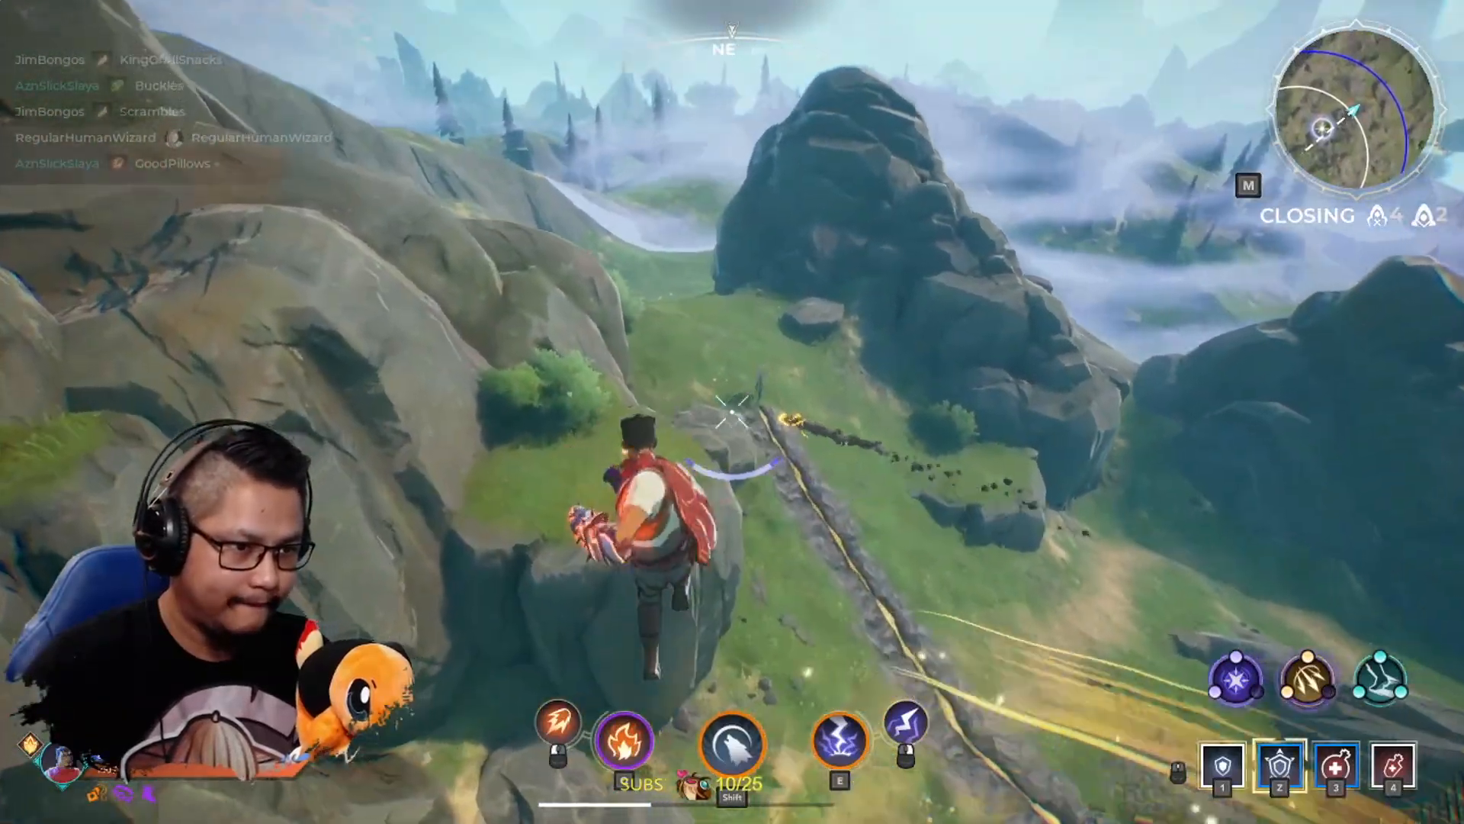
pyautogui.press('w')
pyautogui.press('q')
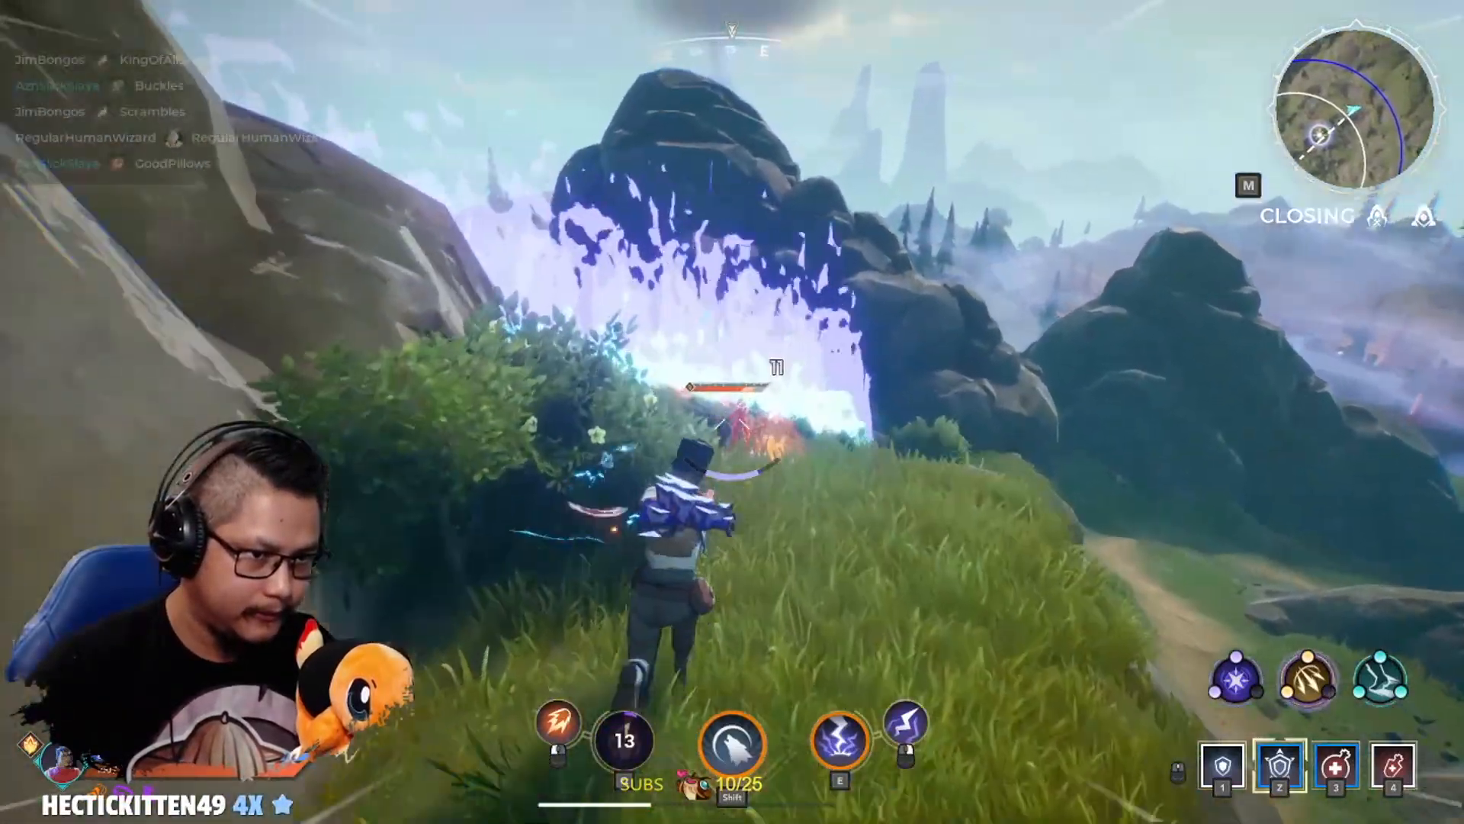
pyautogui.press('w')
pyautogui.press('w')
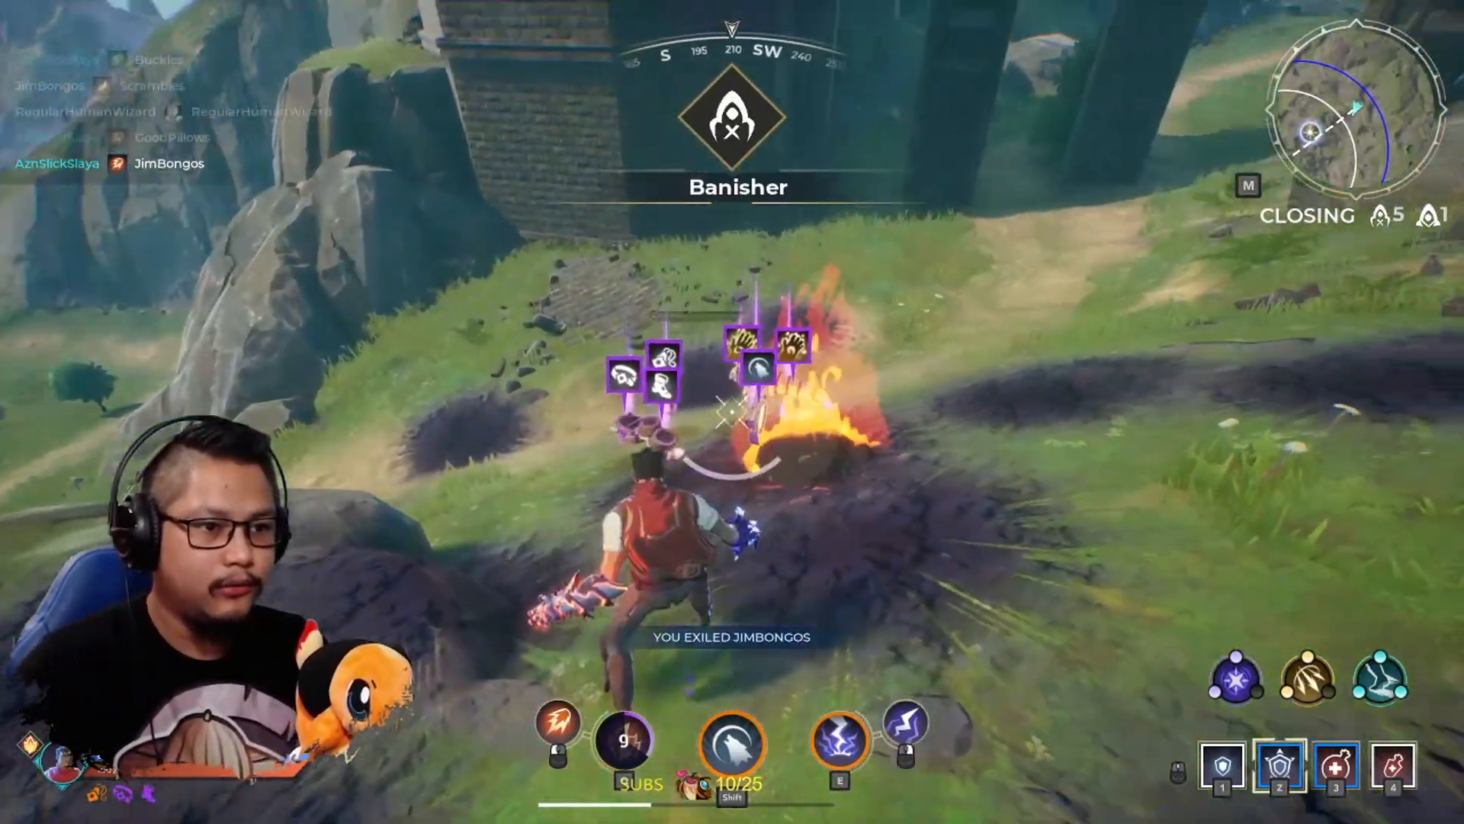